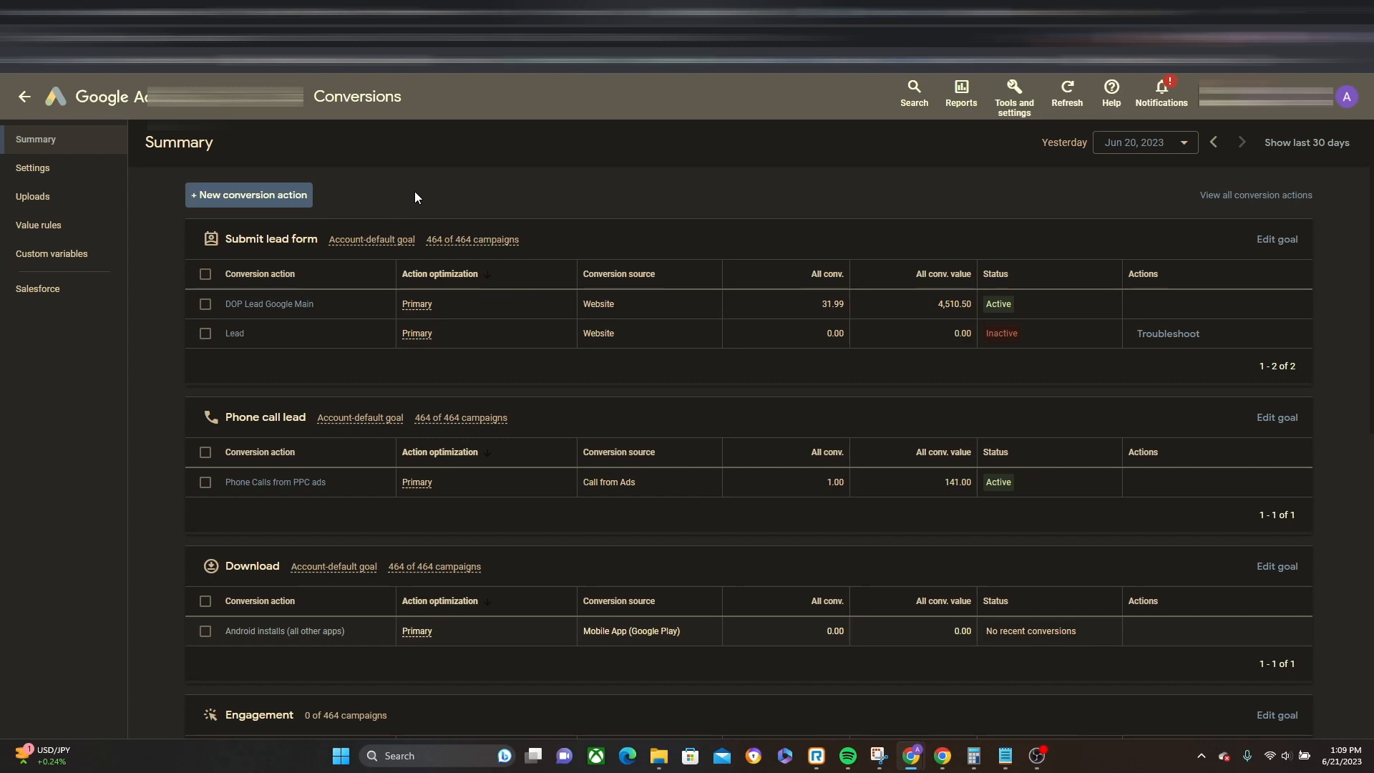
- Start a new conversion action from the Conversions Summary page
click(224, 206)
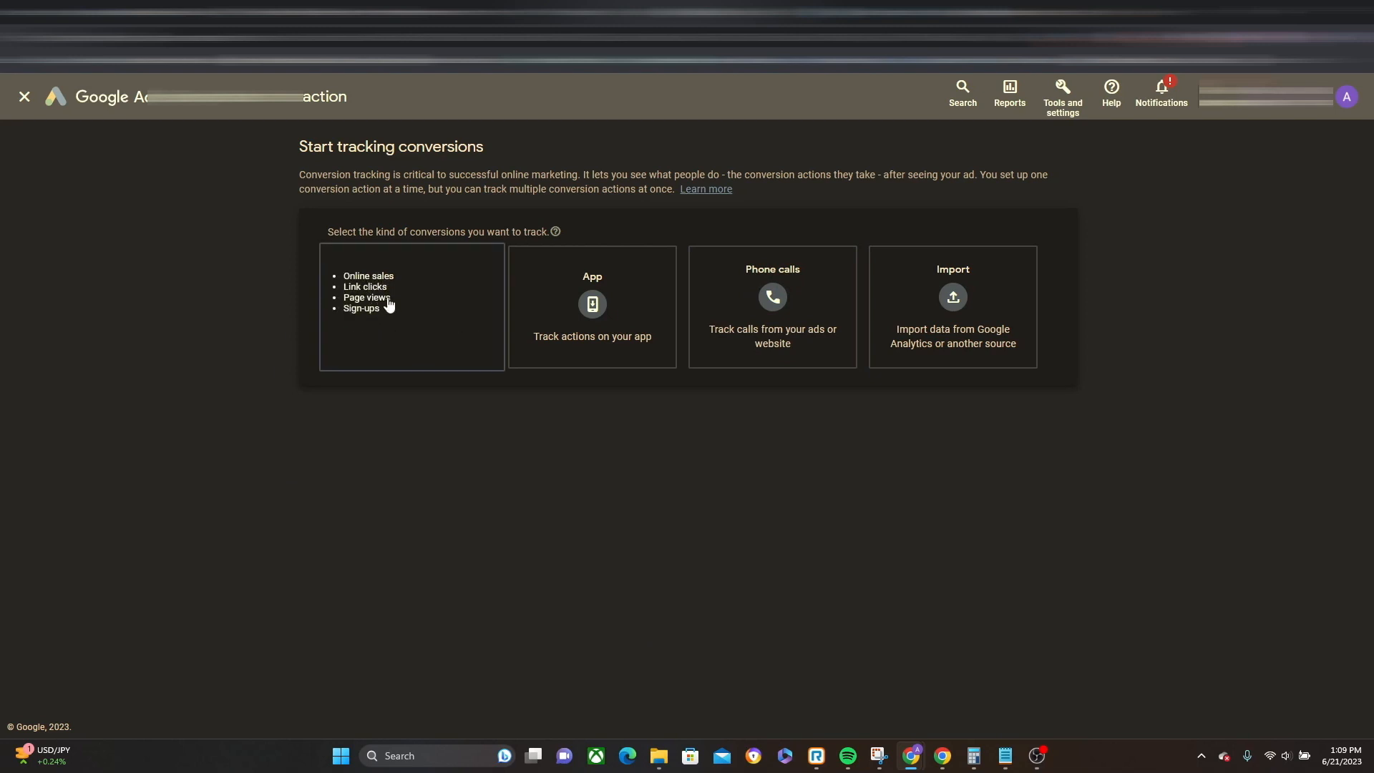
- Choose Website conversions, scan the site's domain, and apply the suggested redirect address
click(402, 324)
click(372, 316)
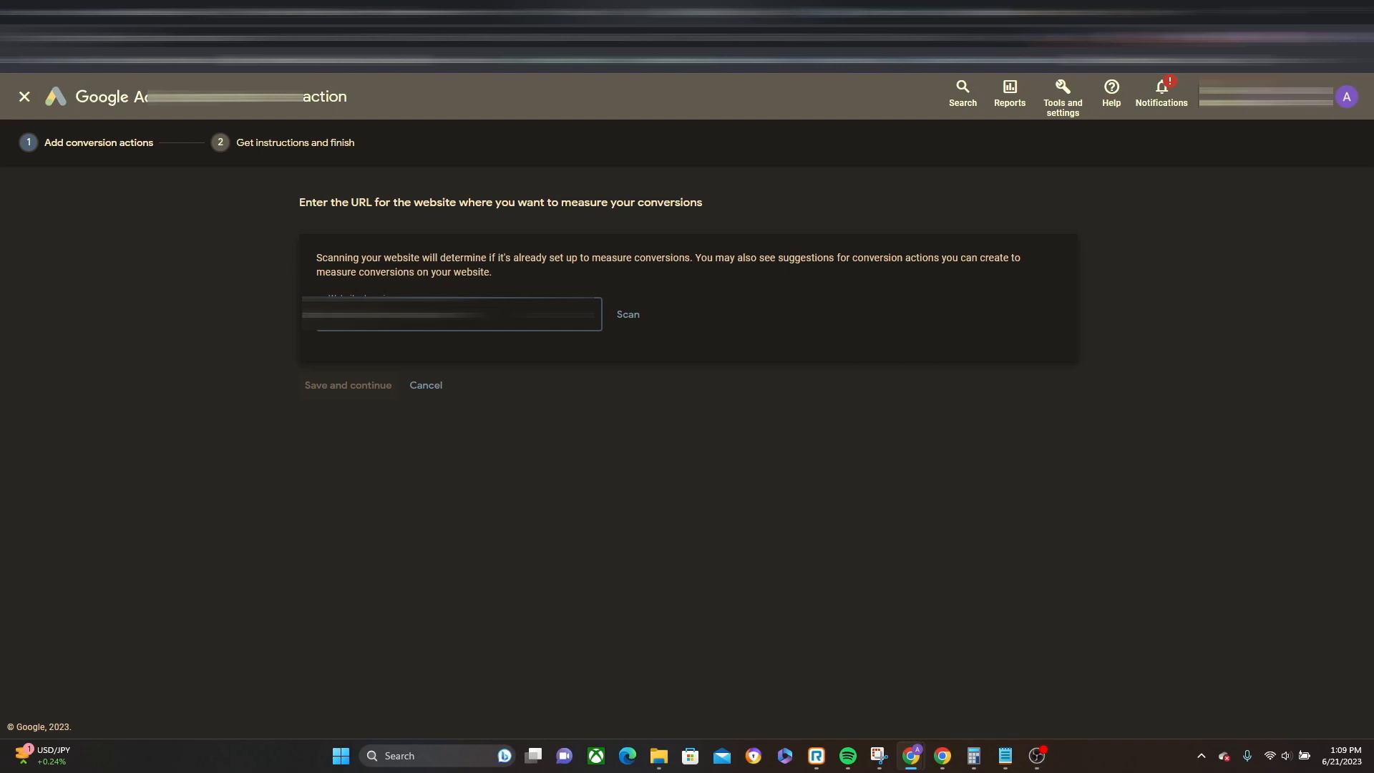
text(com)
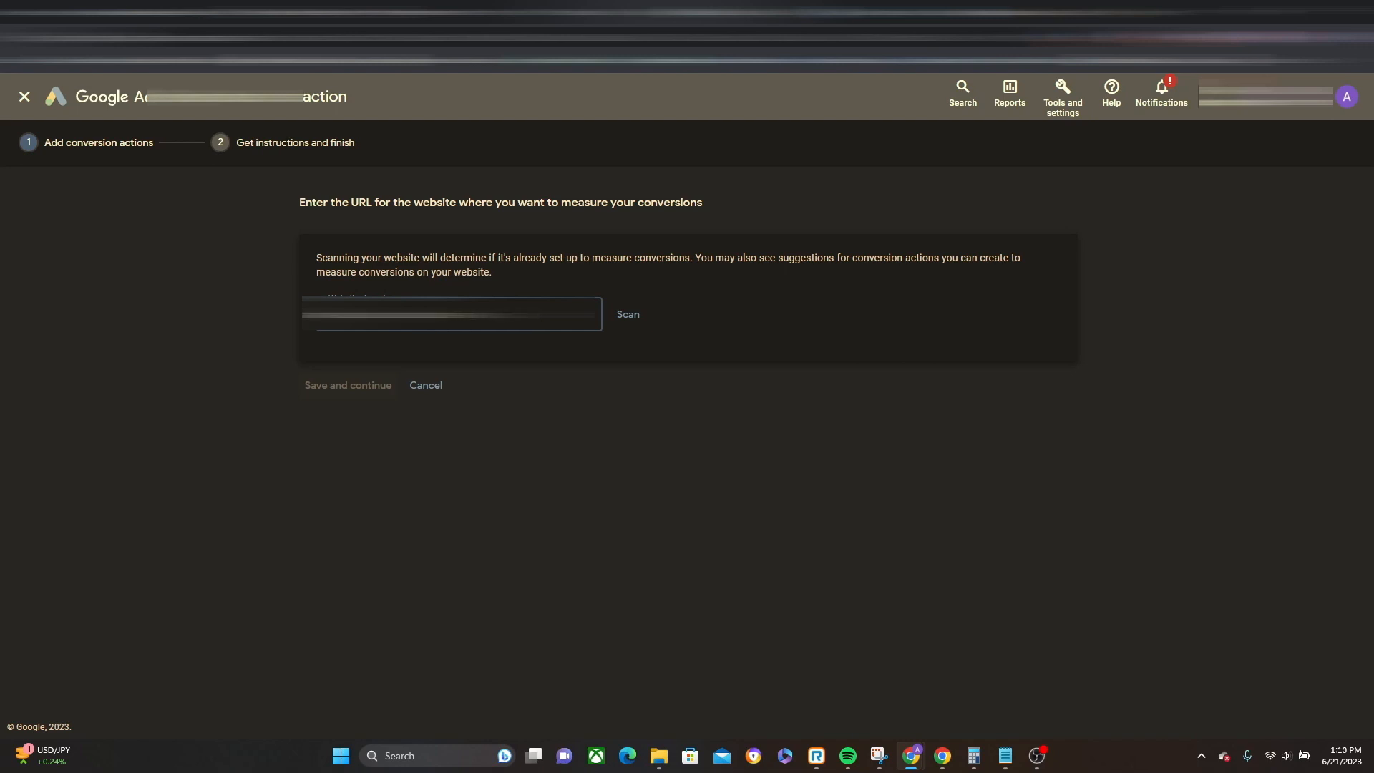
click(697, 362)
click(626, 315)
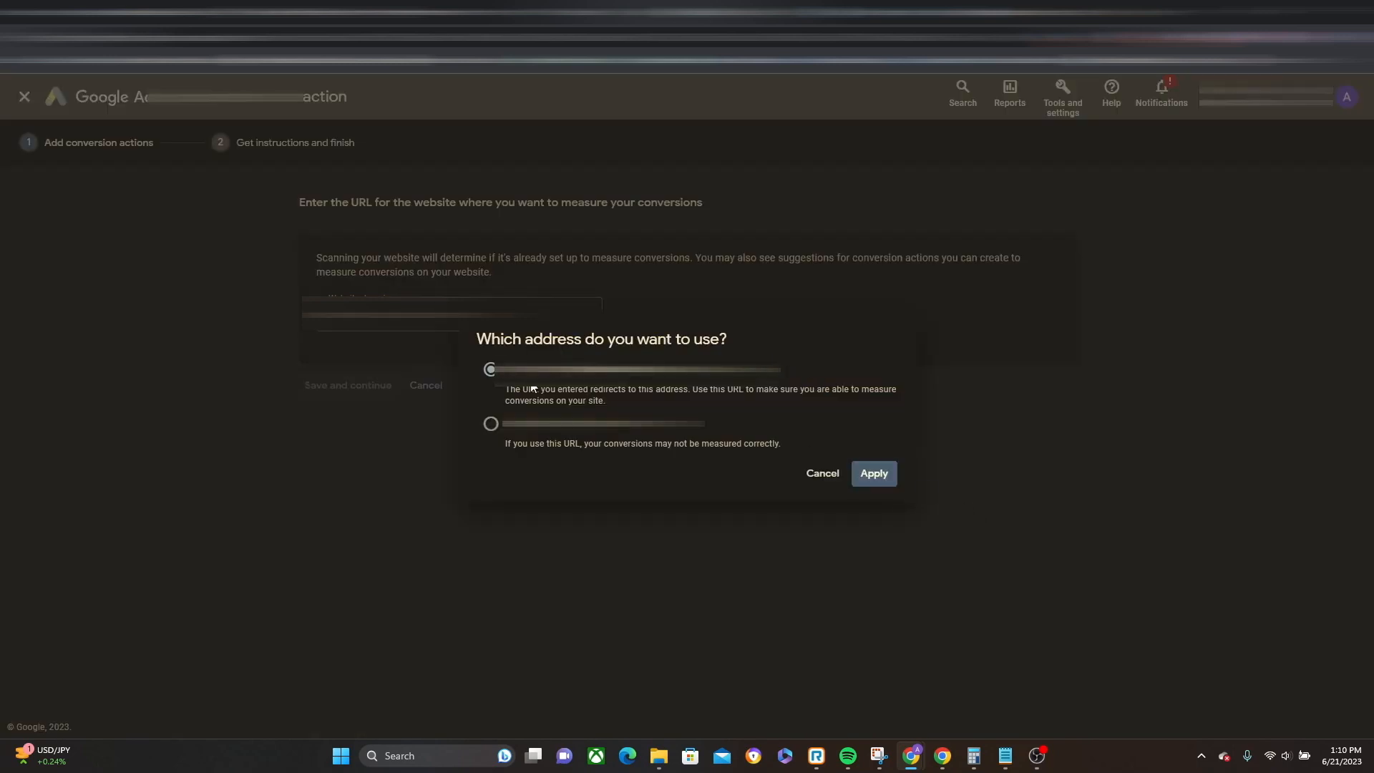
click(873, 474)
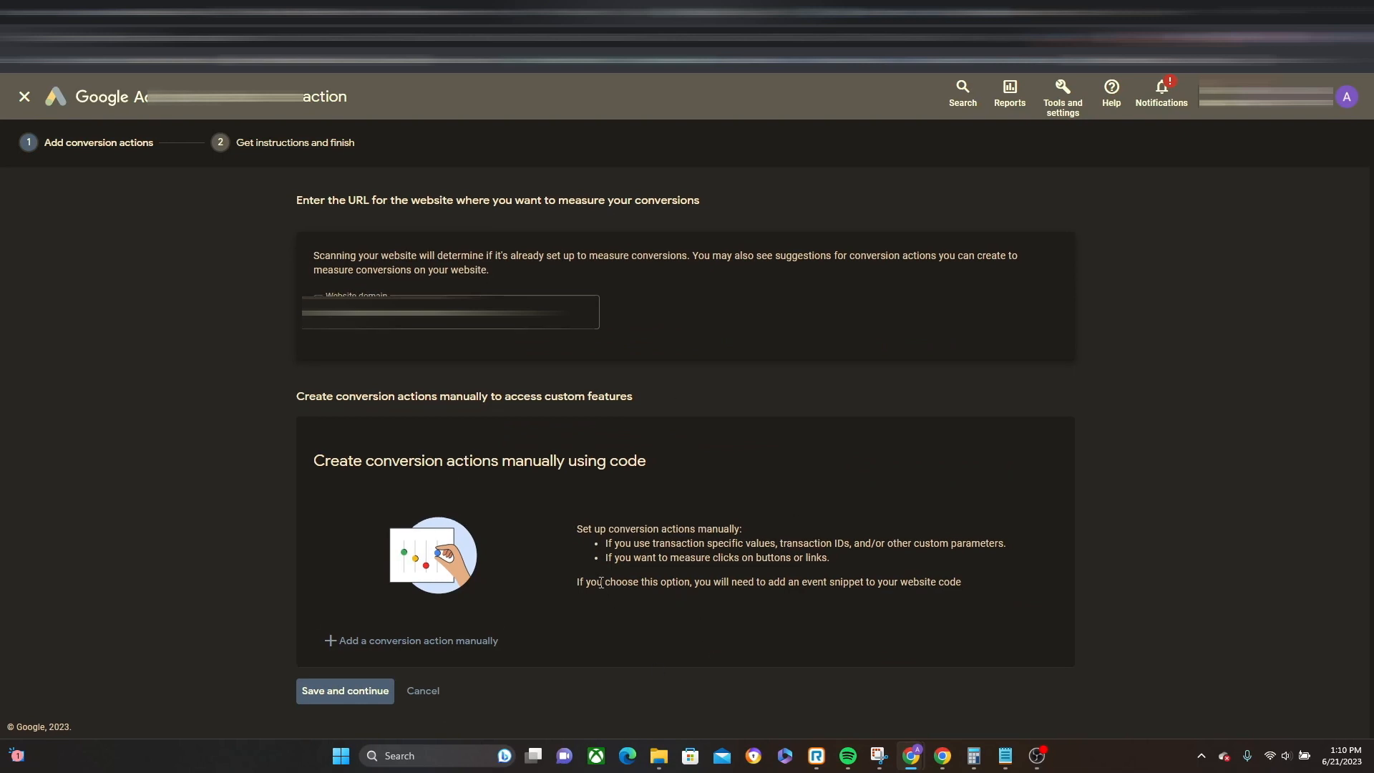
- Add a conversion action manually with the goal category Submit lead form
click(419, 654)
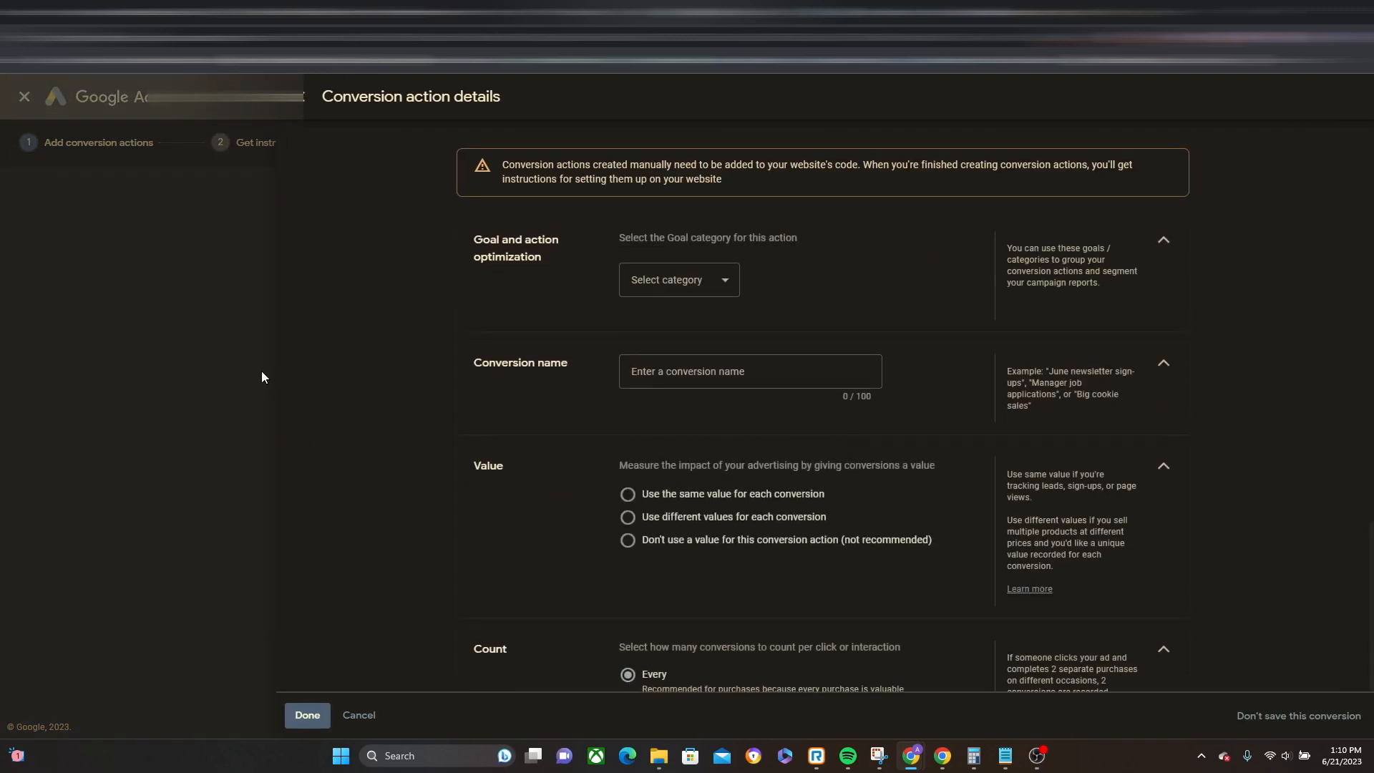
click(701, 297)
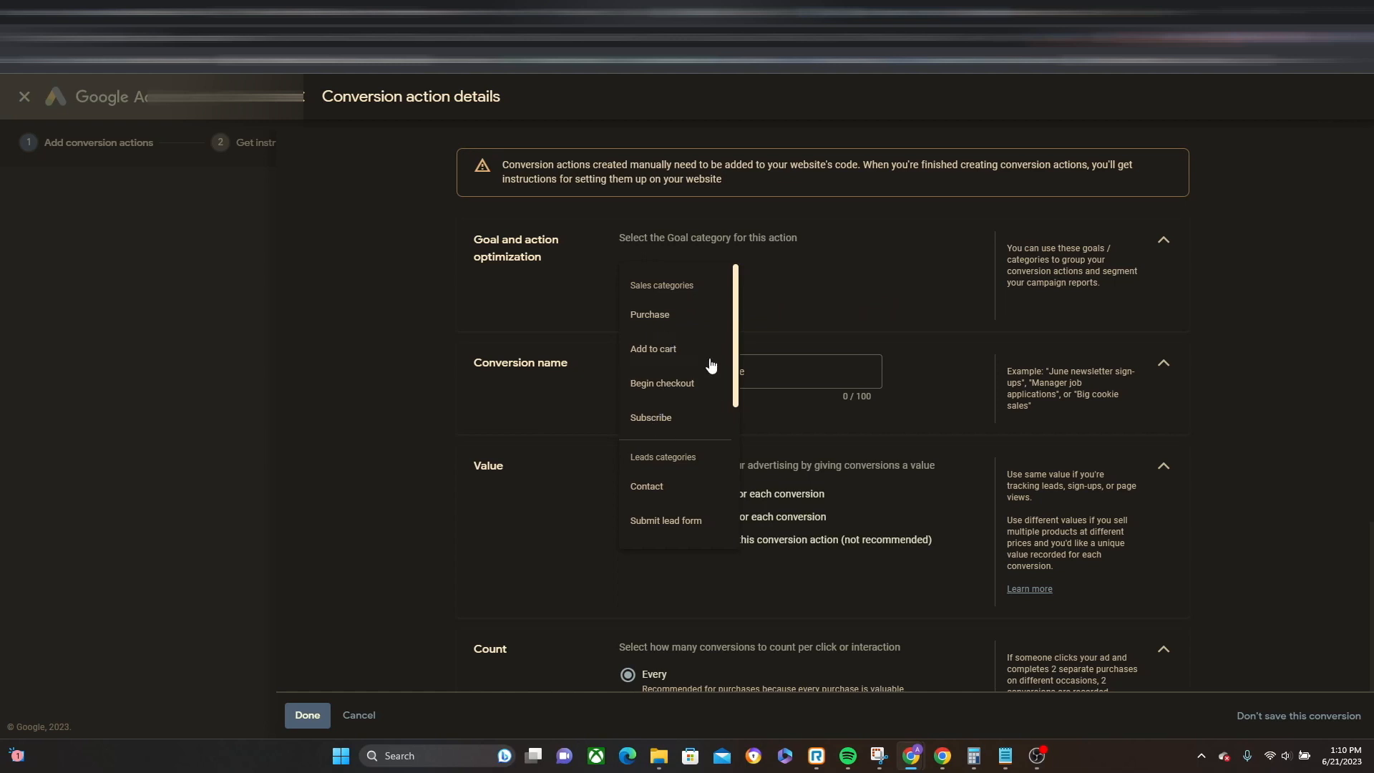
scroll(659, 372, down, 2)
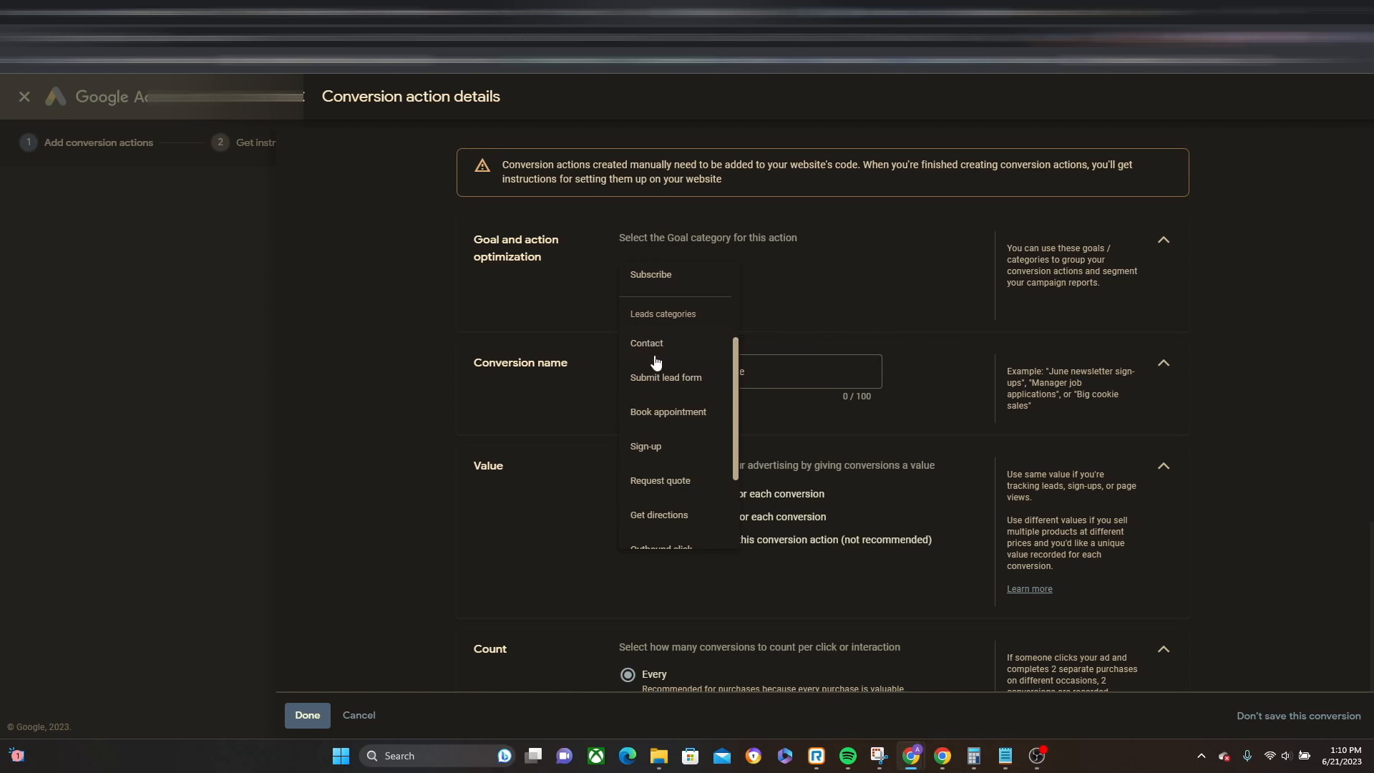
scroll(660, 438, down, 2)
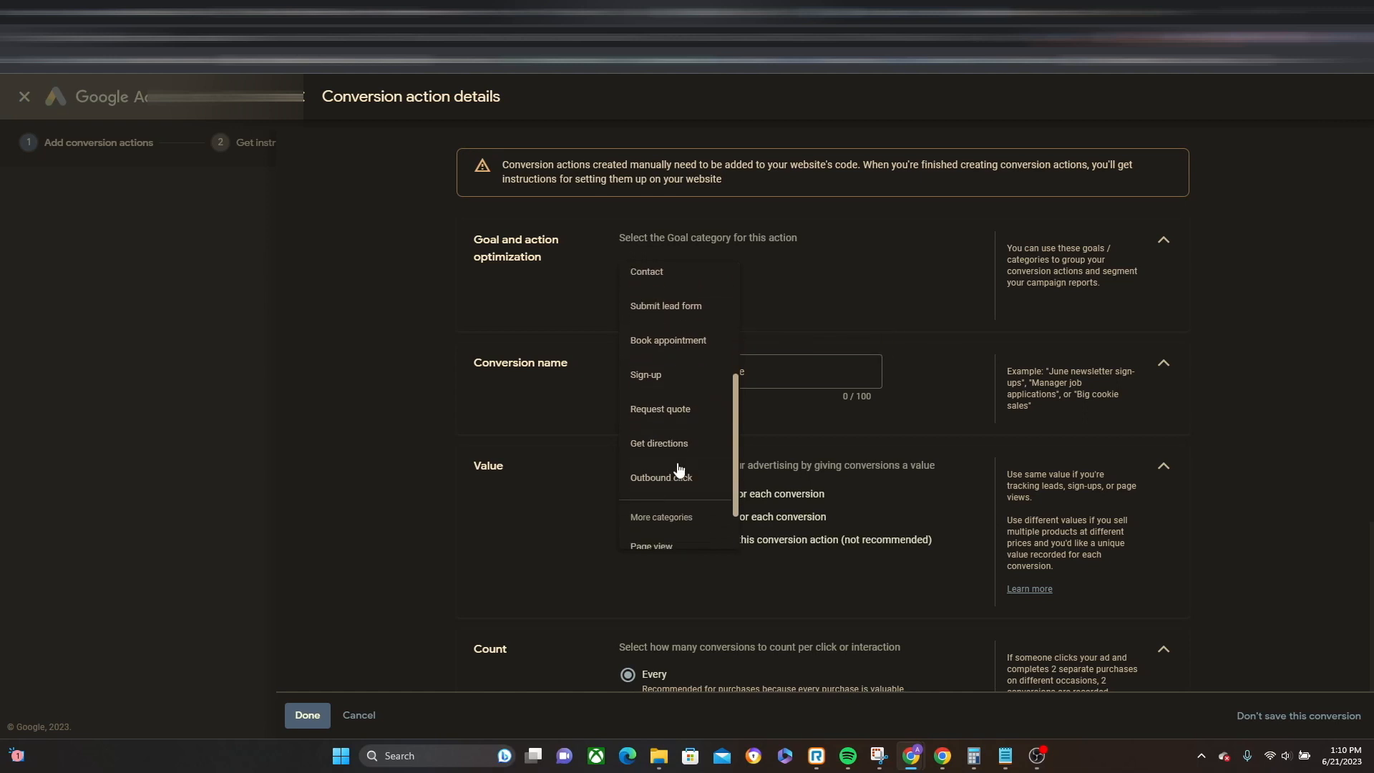
scroll(691, 469, up, 2)
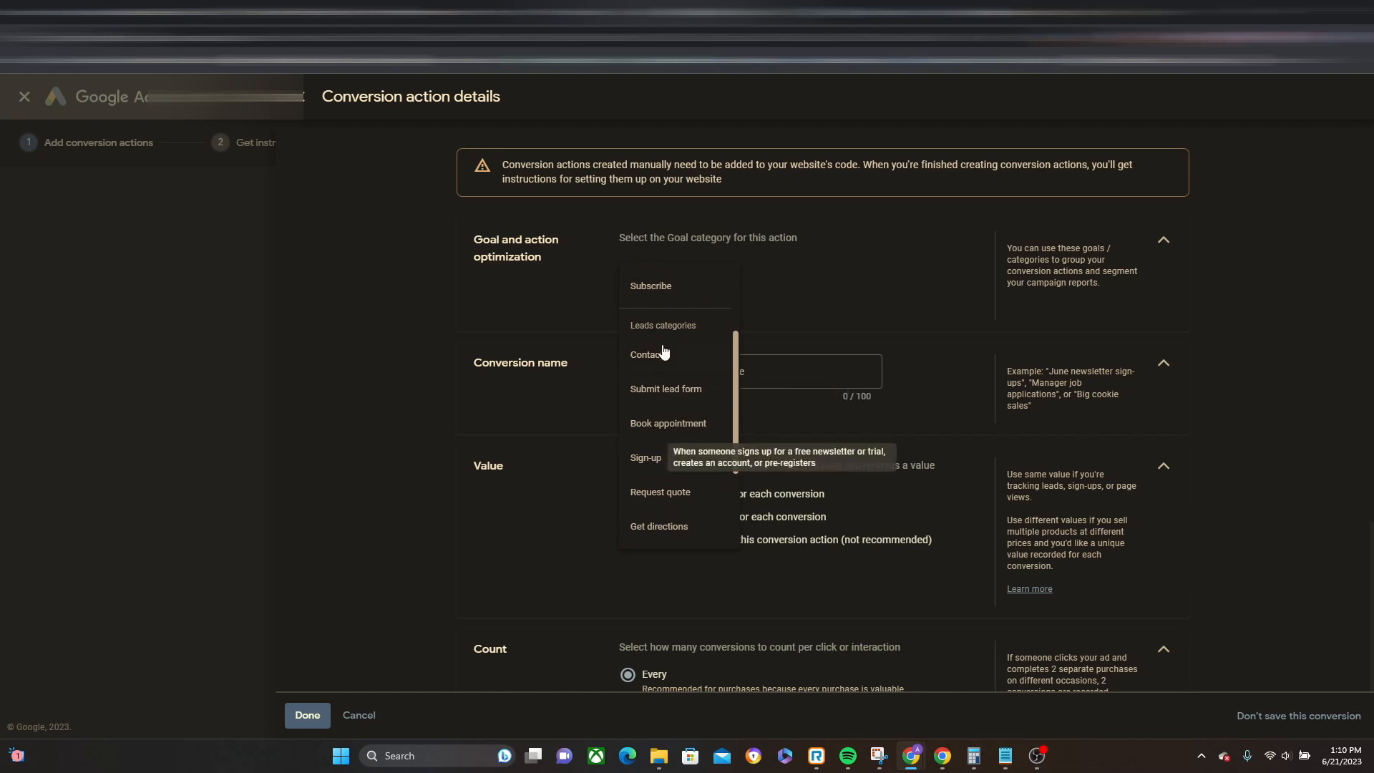
click(666, 390)
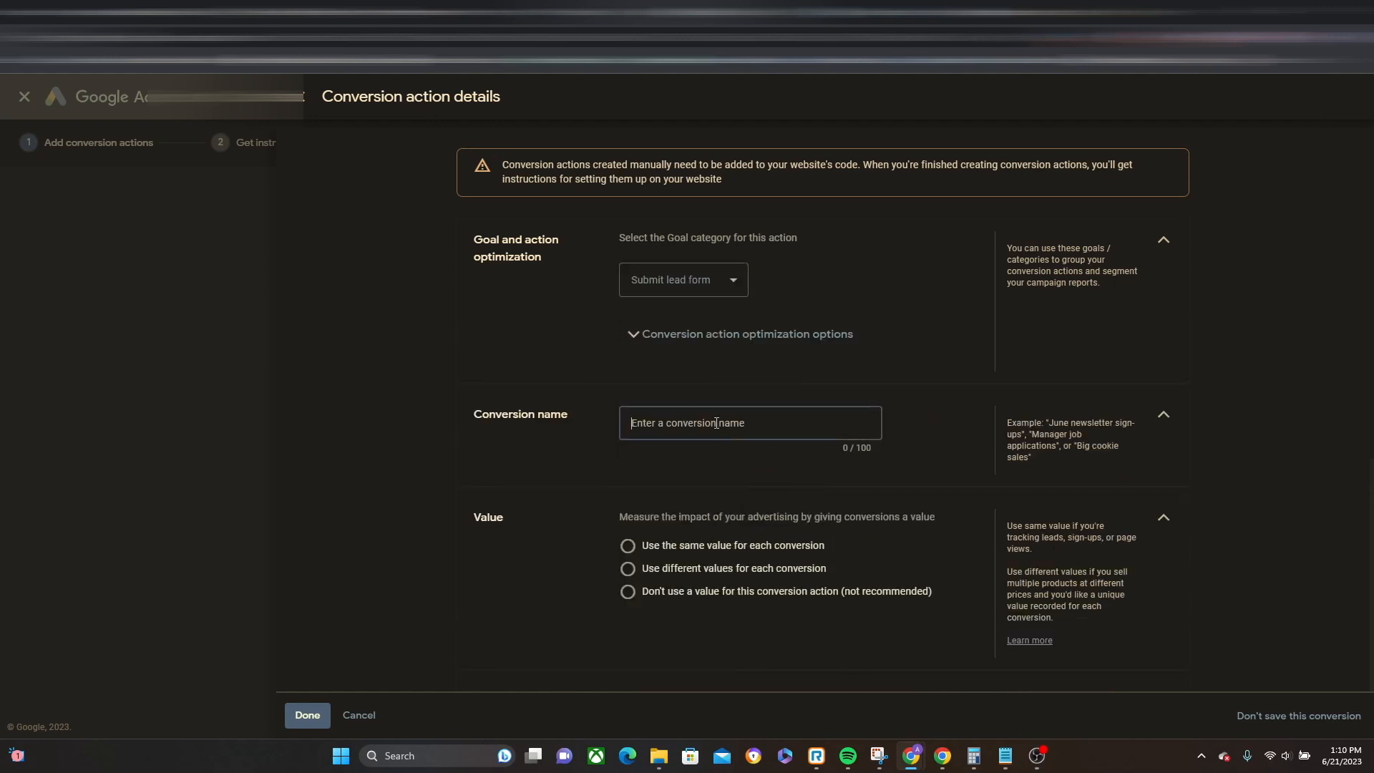
- Name the conversion action TEST
text(TEST)
click(1247, 409)
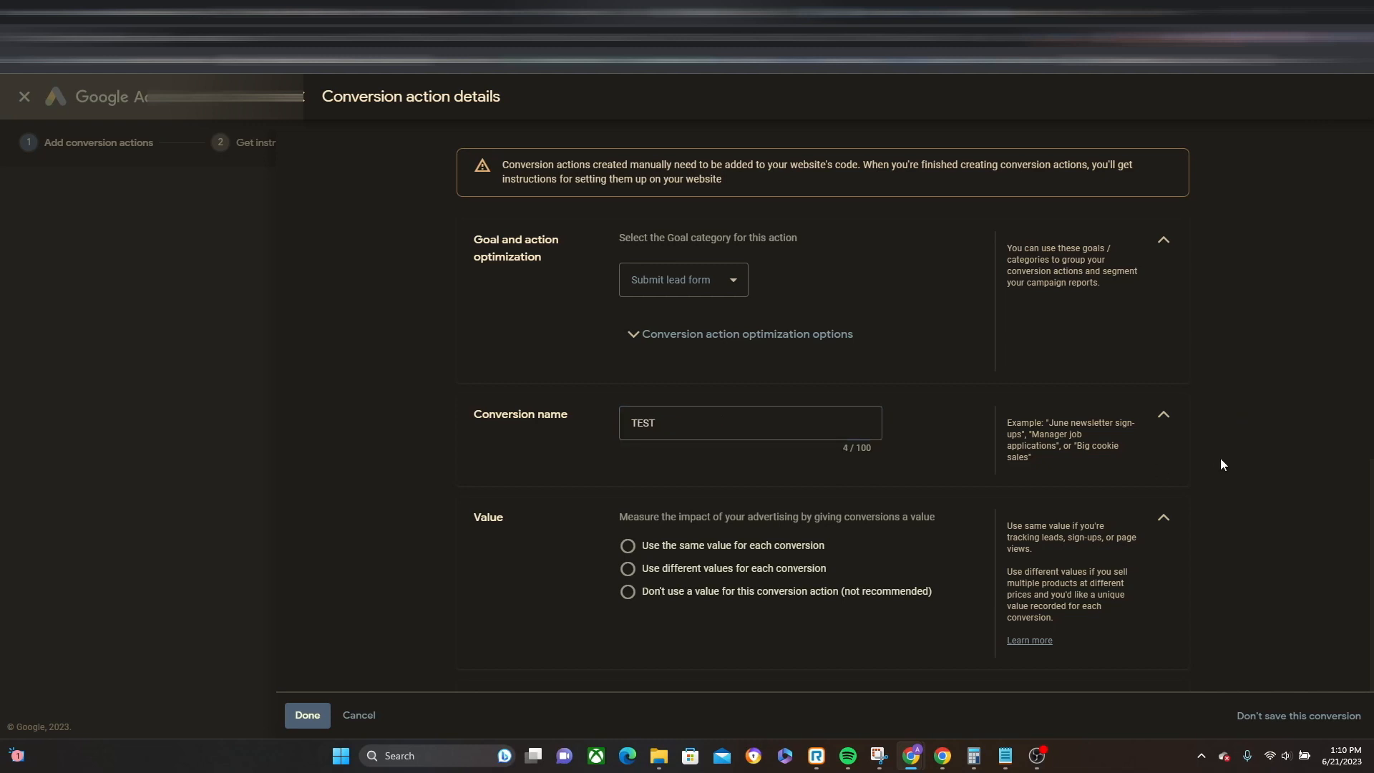
scroll(1220, 458, down, 5)
scroll(1202, 461, up, 2)
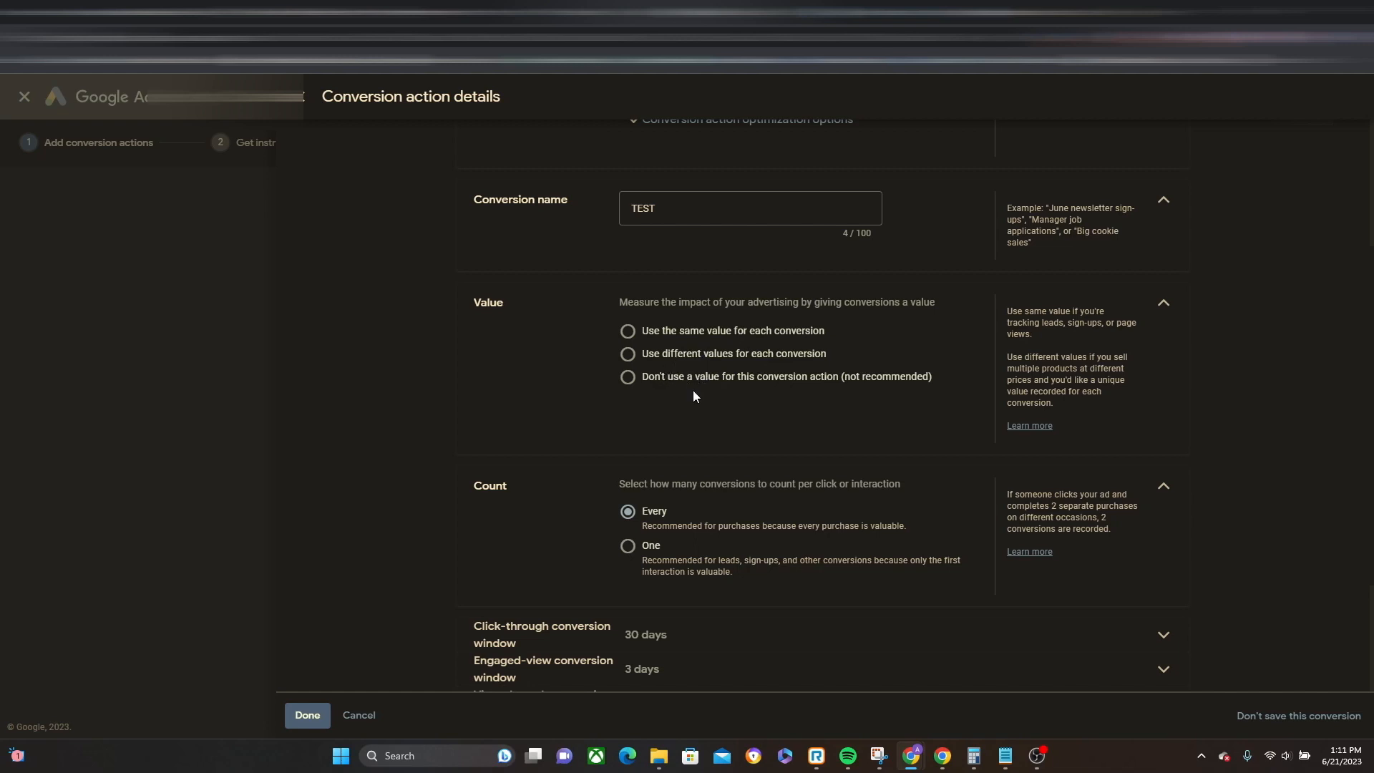
- Try the value options, including a fixed value of 0, then settle on no conversion value
click(628, 333)
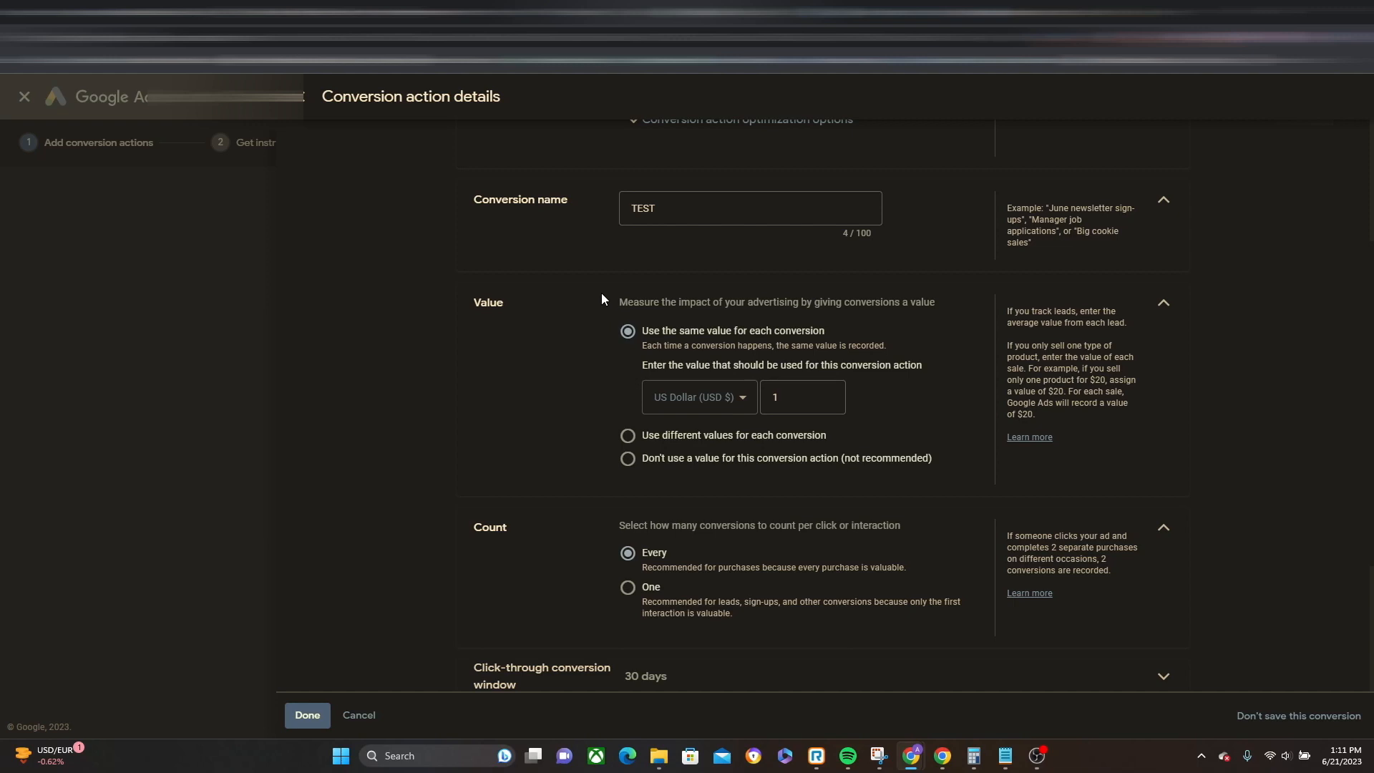
click(785, 393)
text(0)
click(628, 459)
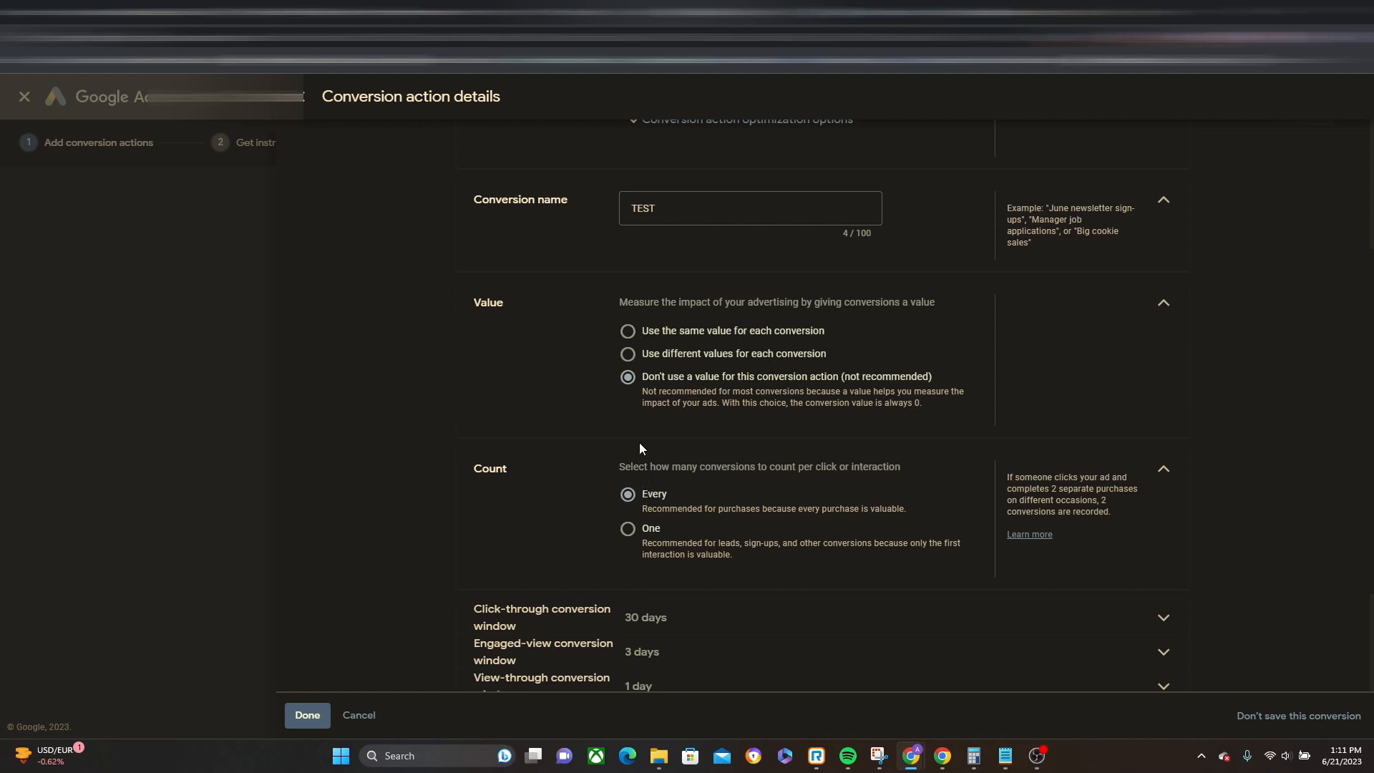
click(628, 354)
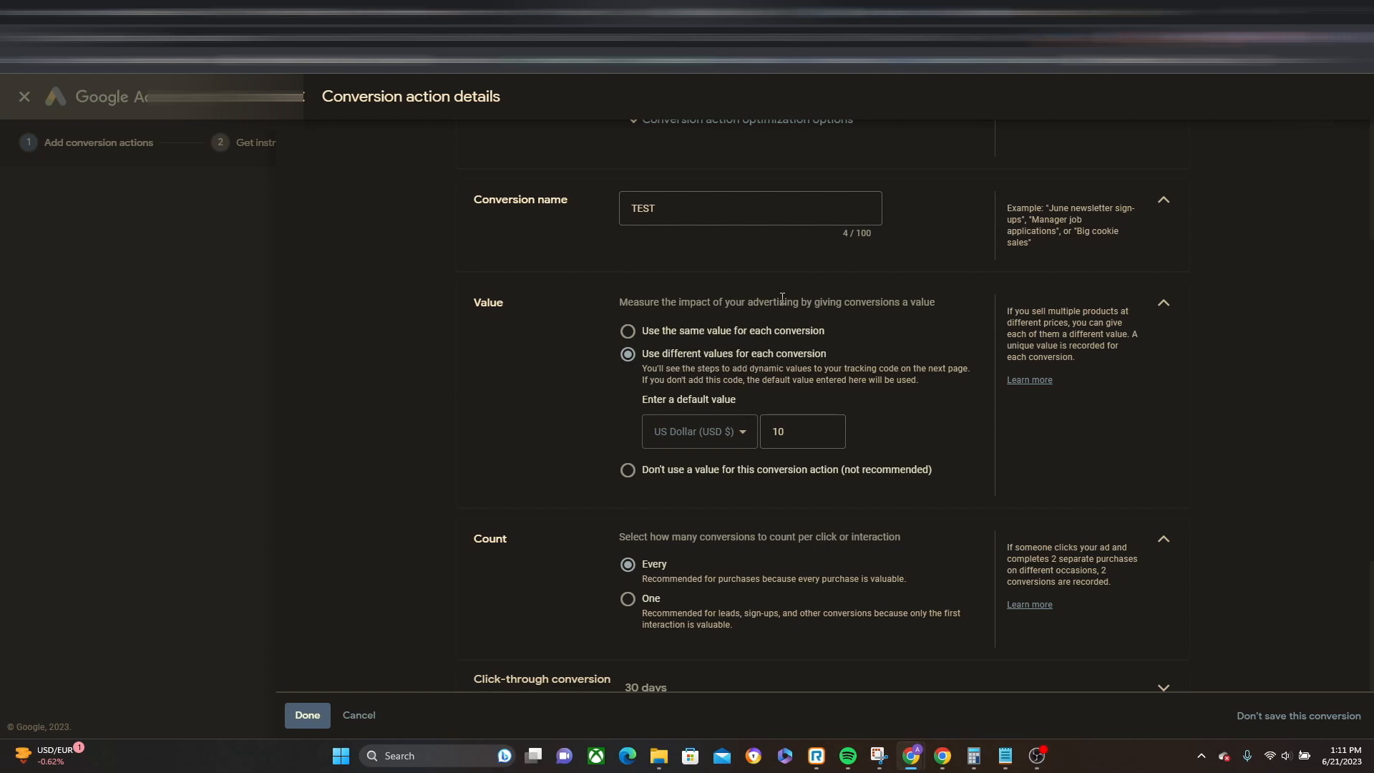
click(628, 470)
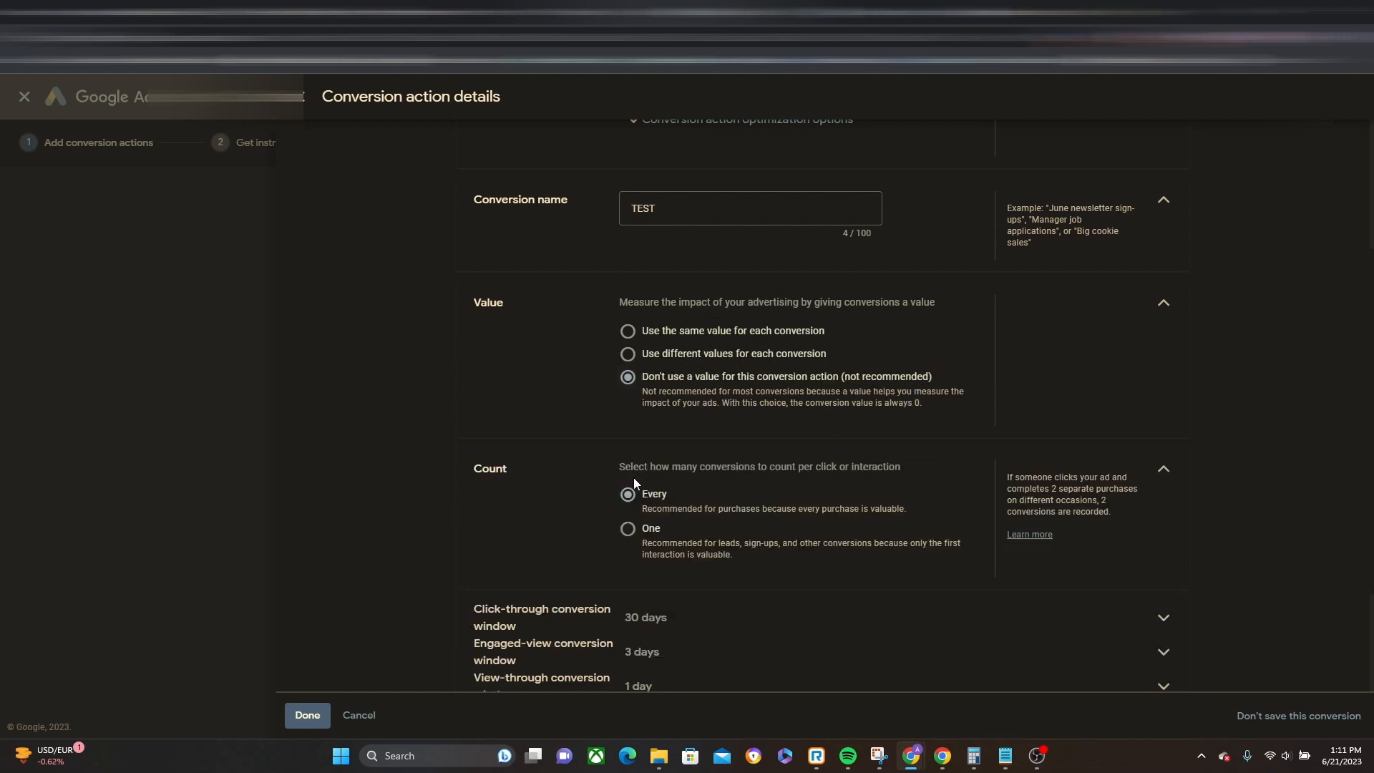
scroll(538, 387, down, 2)
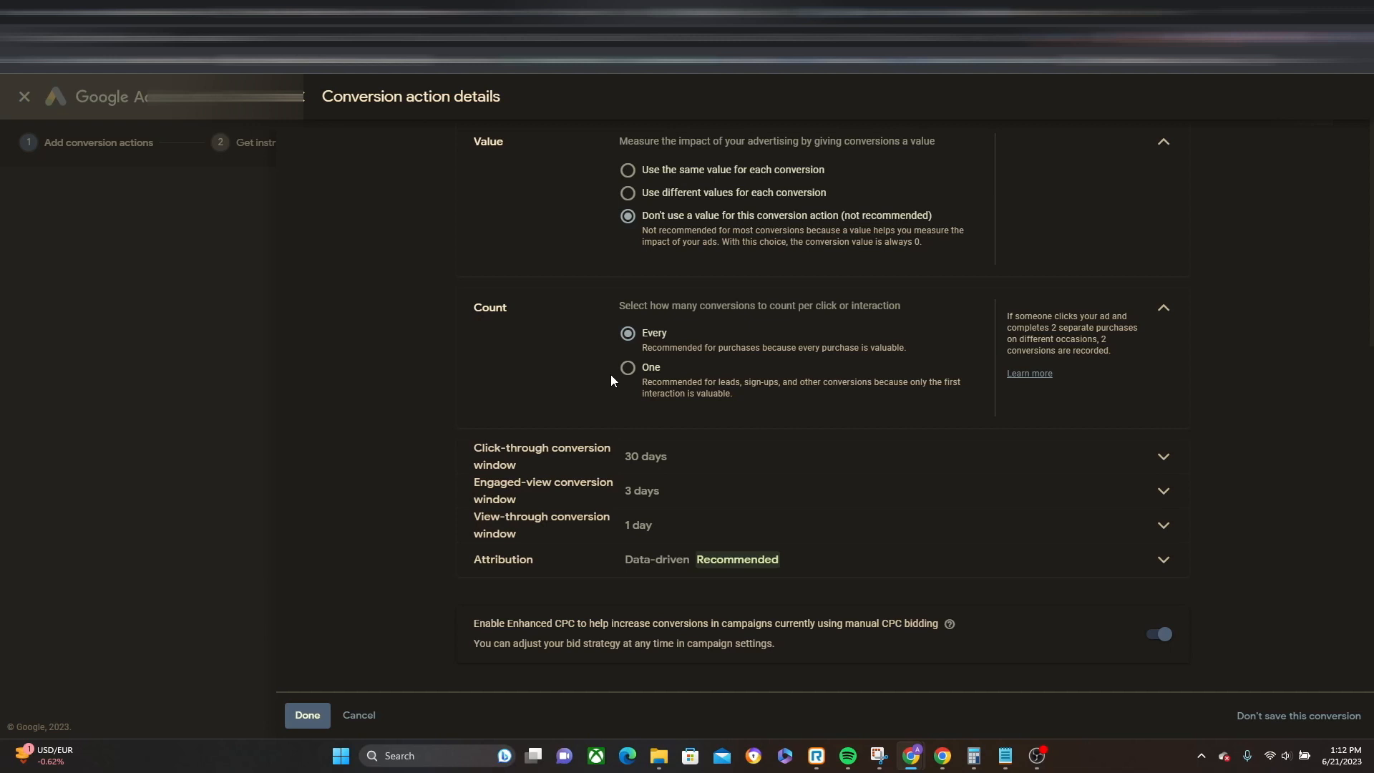
- Set Count to One, keep the 30-day click-through window, and save the TEST action
click(628, 368)
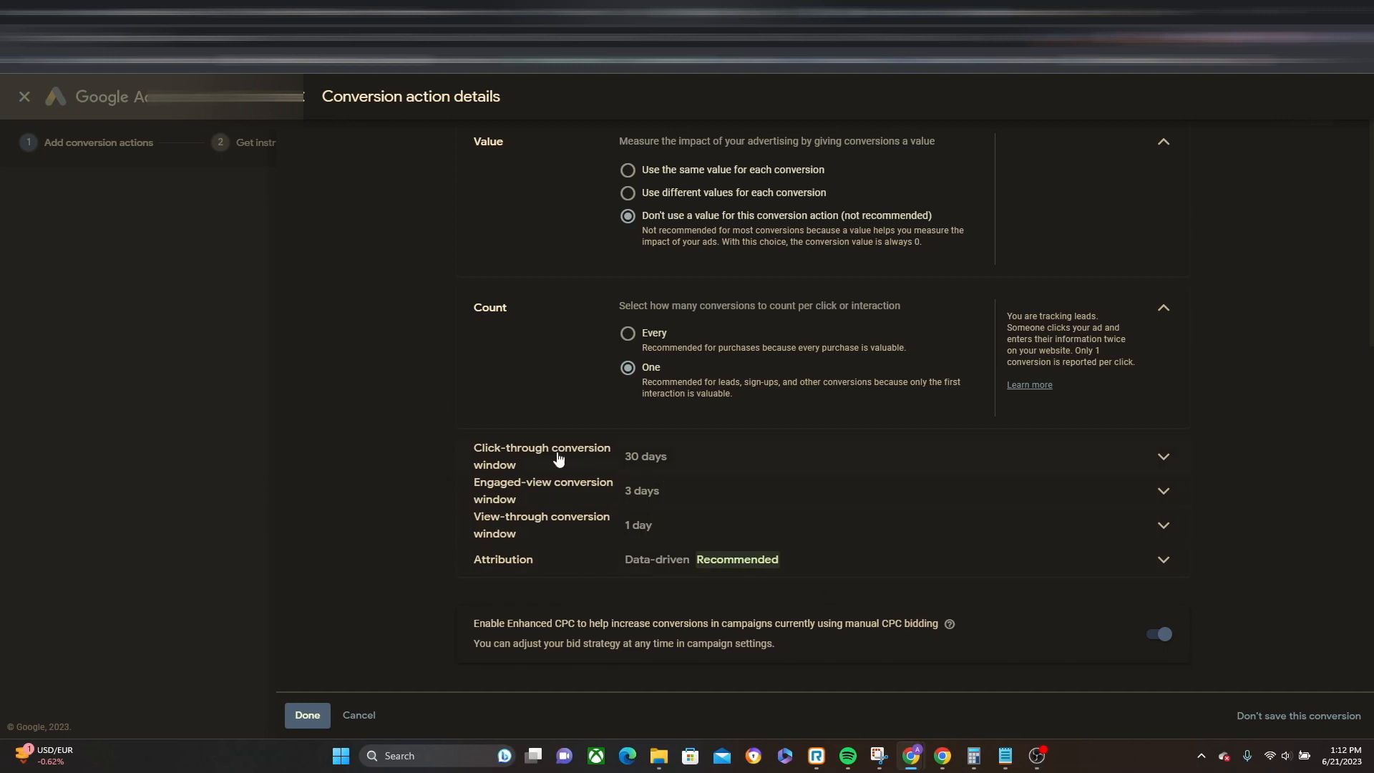
click(1155, 469)
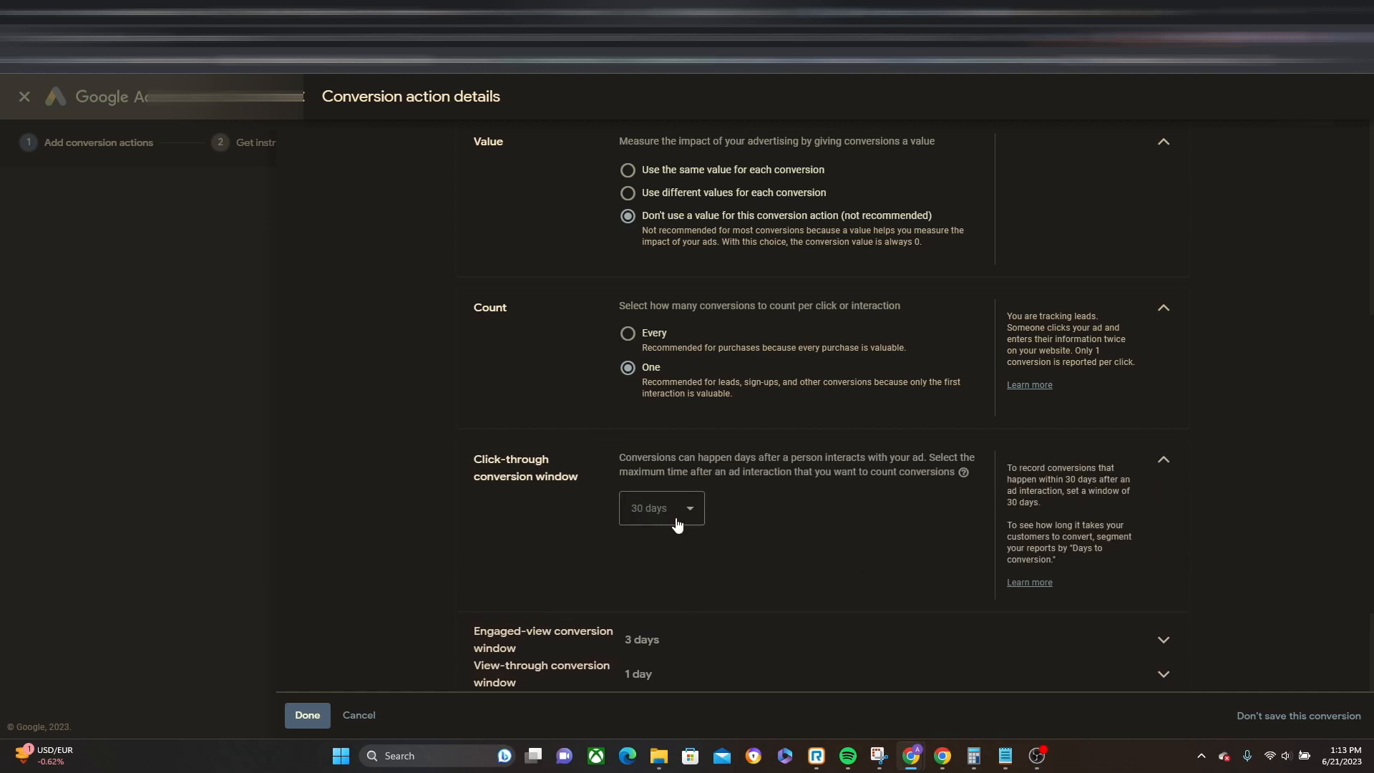
click(677, 523)
click(1162, 463)
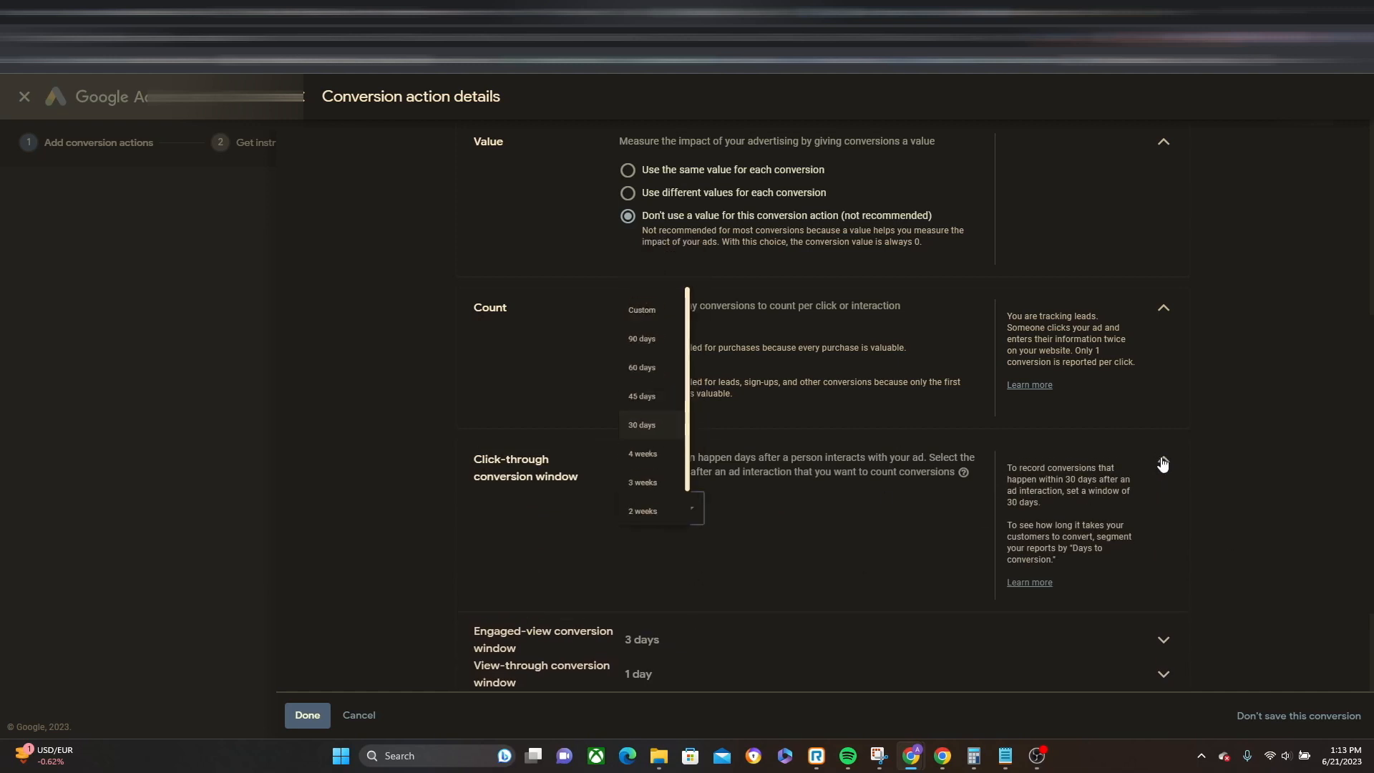
click(1162, 463)
click(1162, 463)
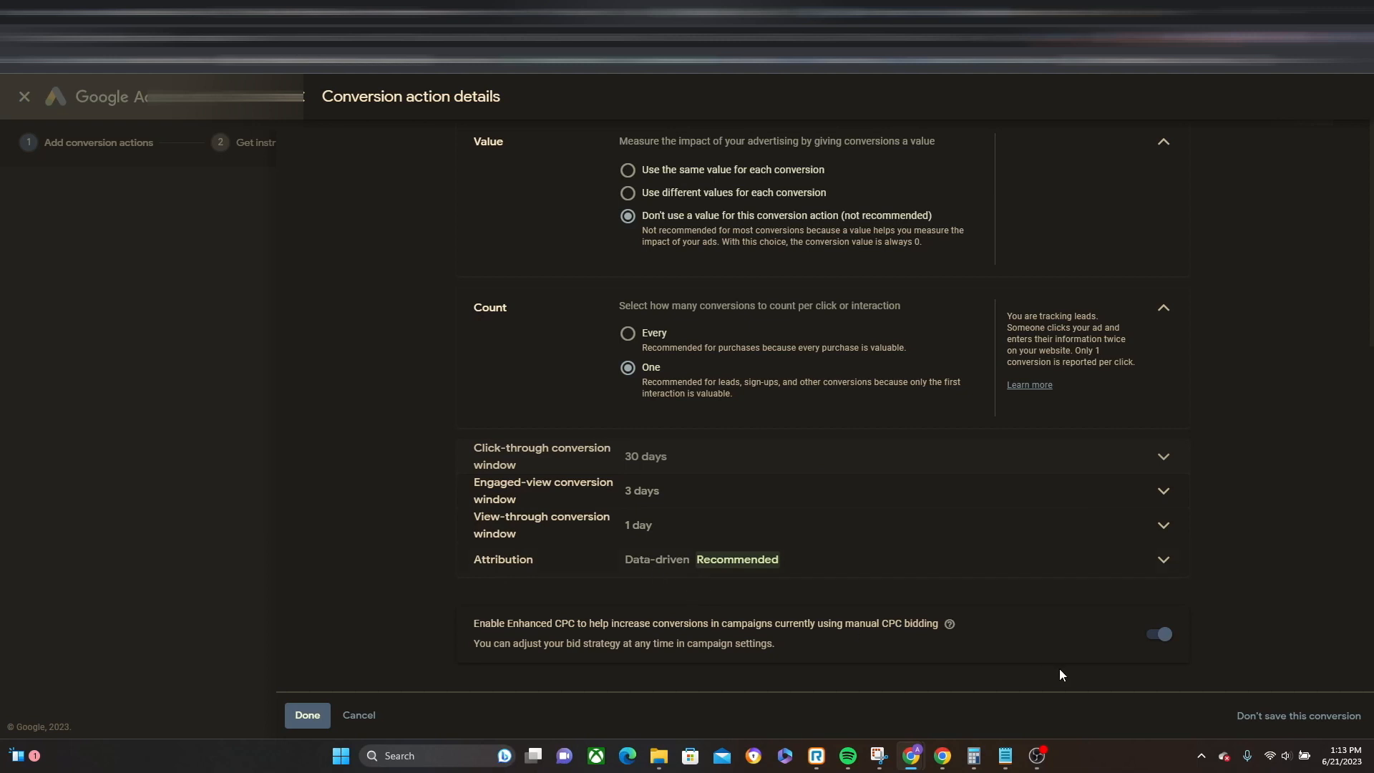
click(310, 718)
scroll(737, 548, down, 2)
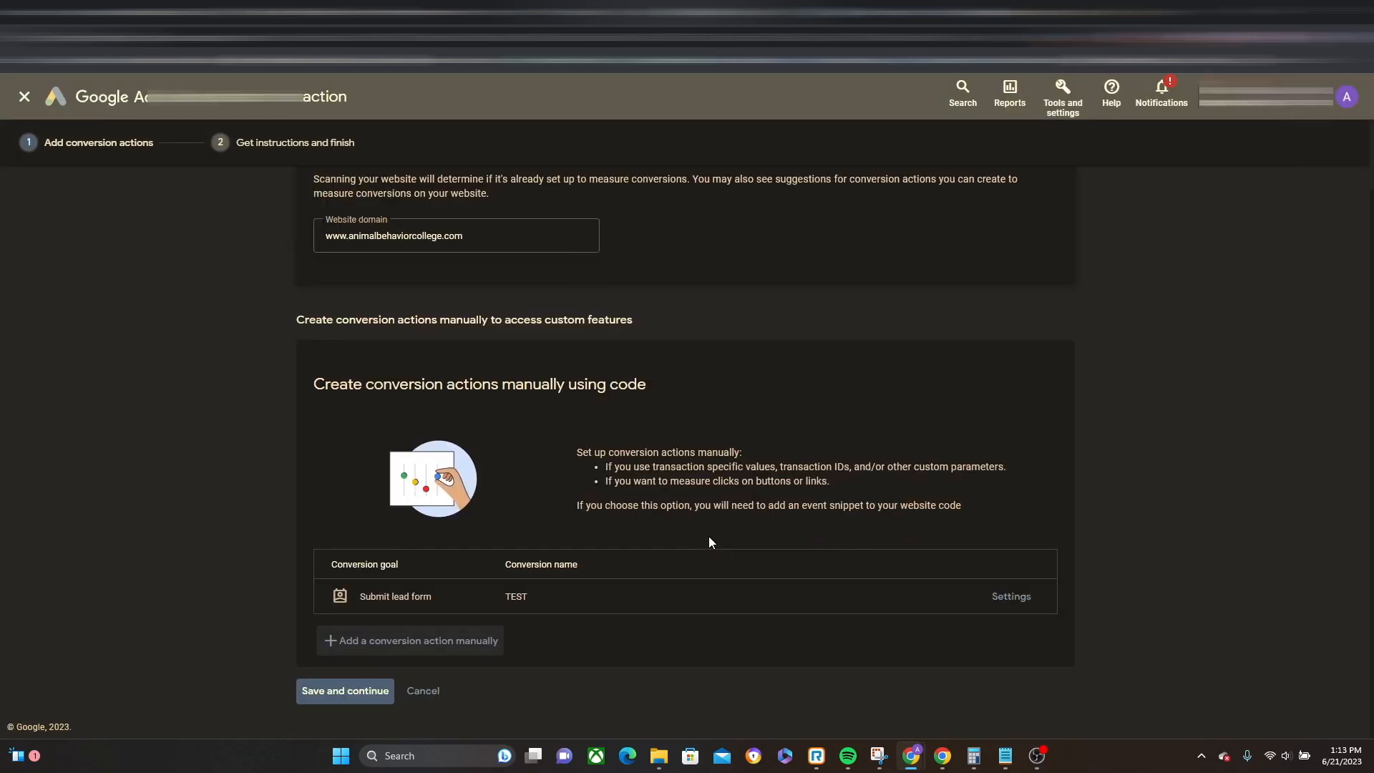
- Save and continue, then choose to install a new Google tag
click(333, 692)
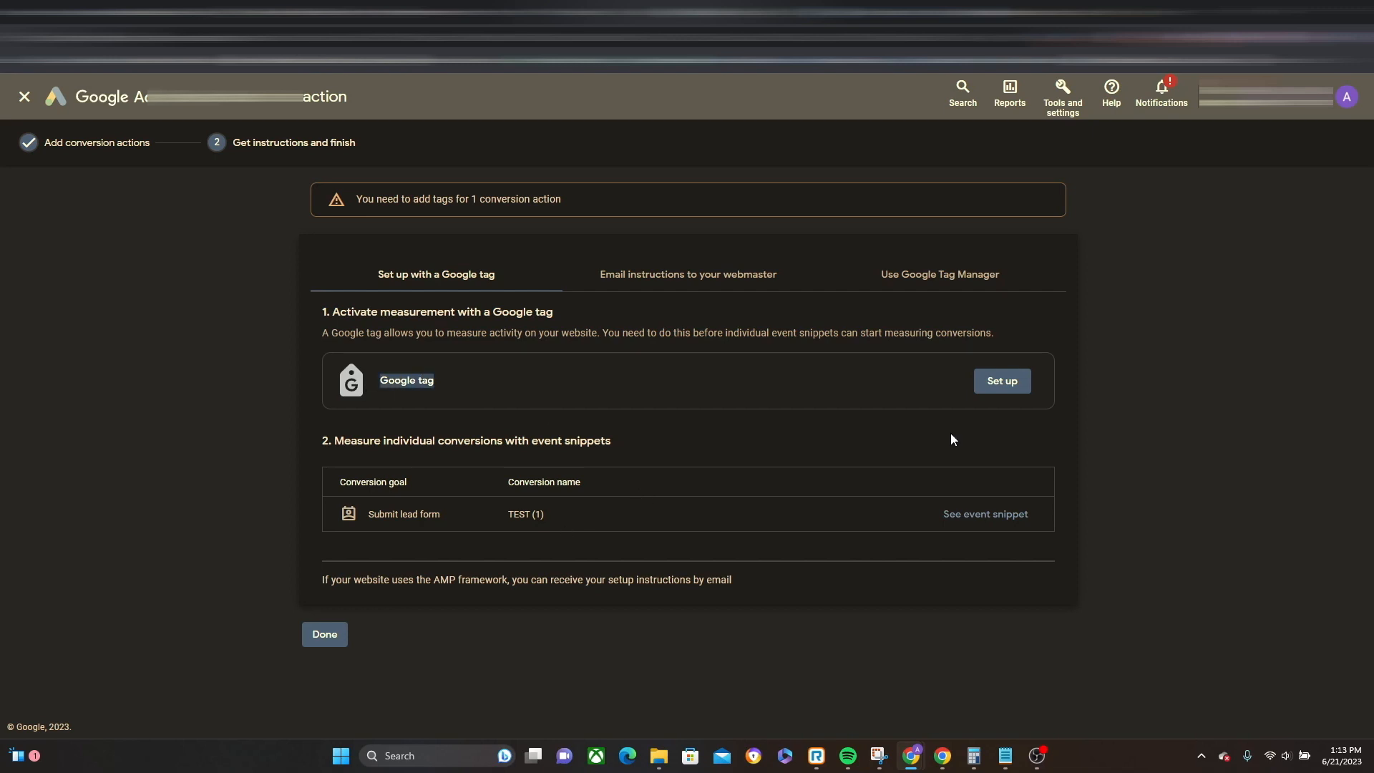
click(1006, 380)
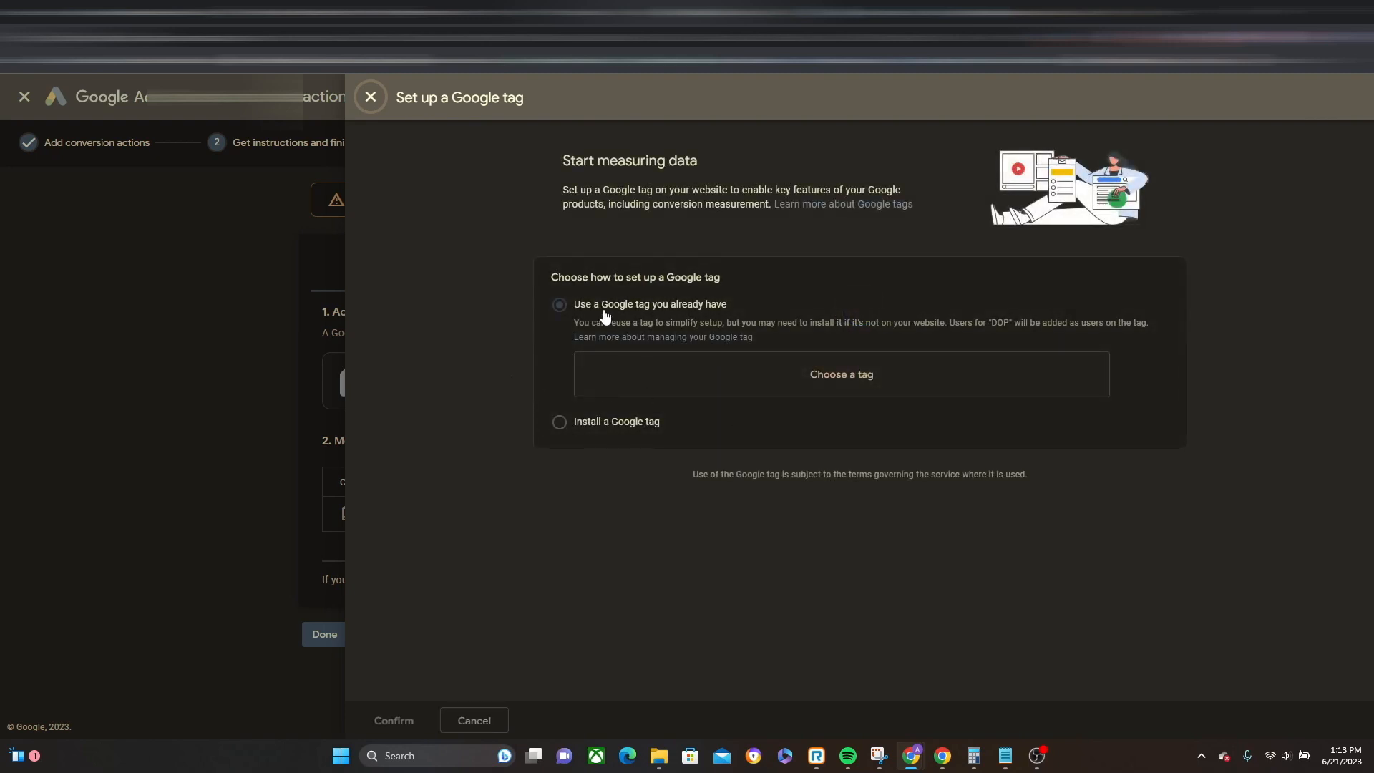
click(560, 422)
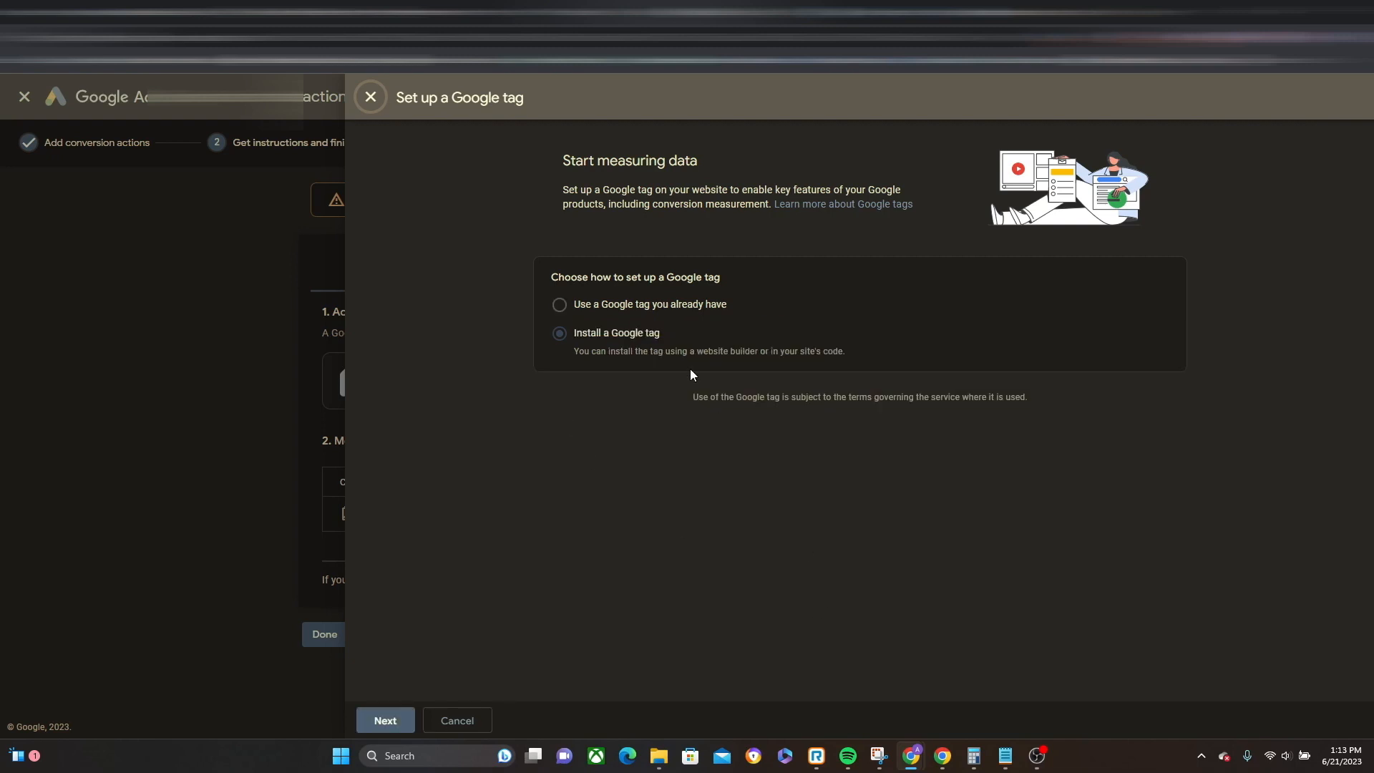
click(387, 723)
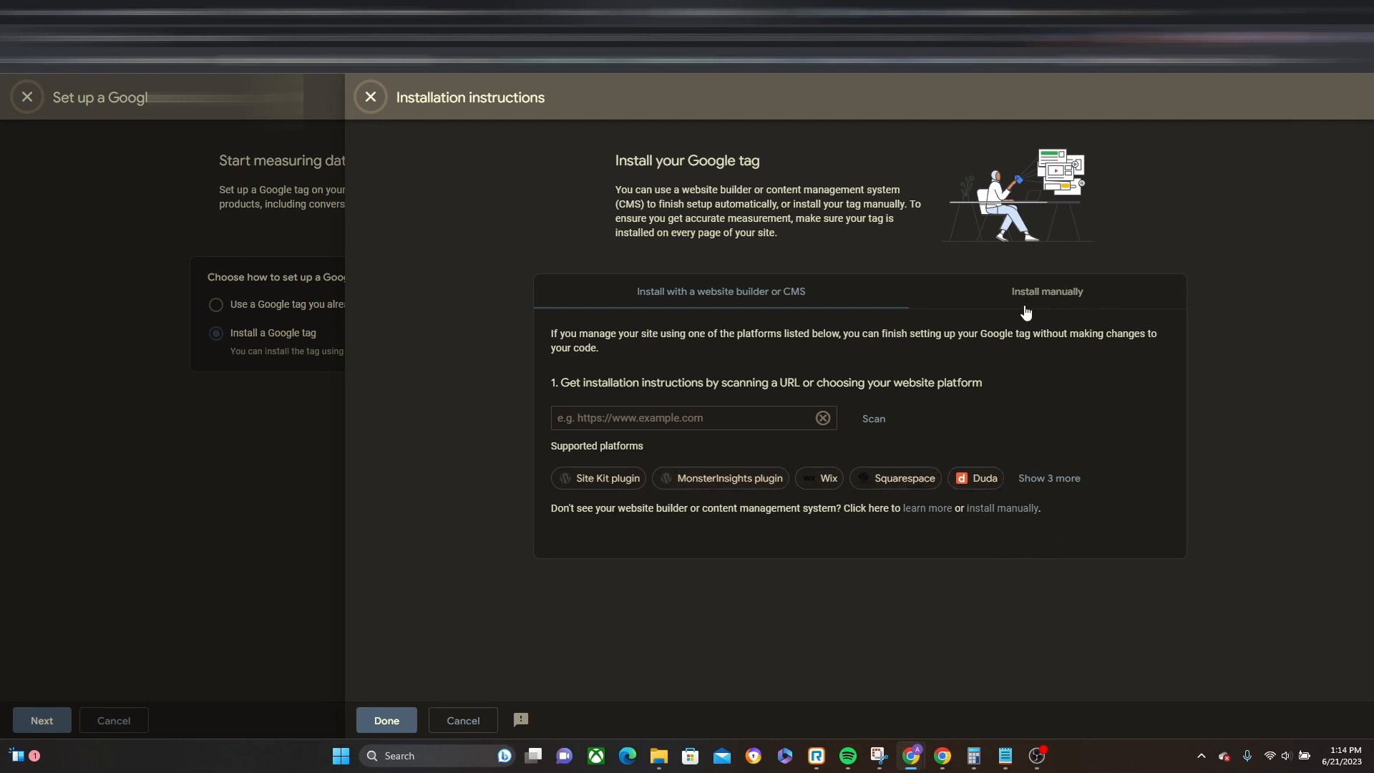
- Copy the Google tag code from Install manually and switch to the Convertri funnel
click(1047, 295)
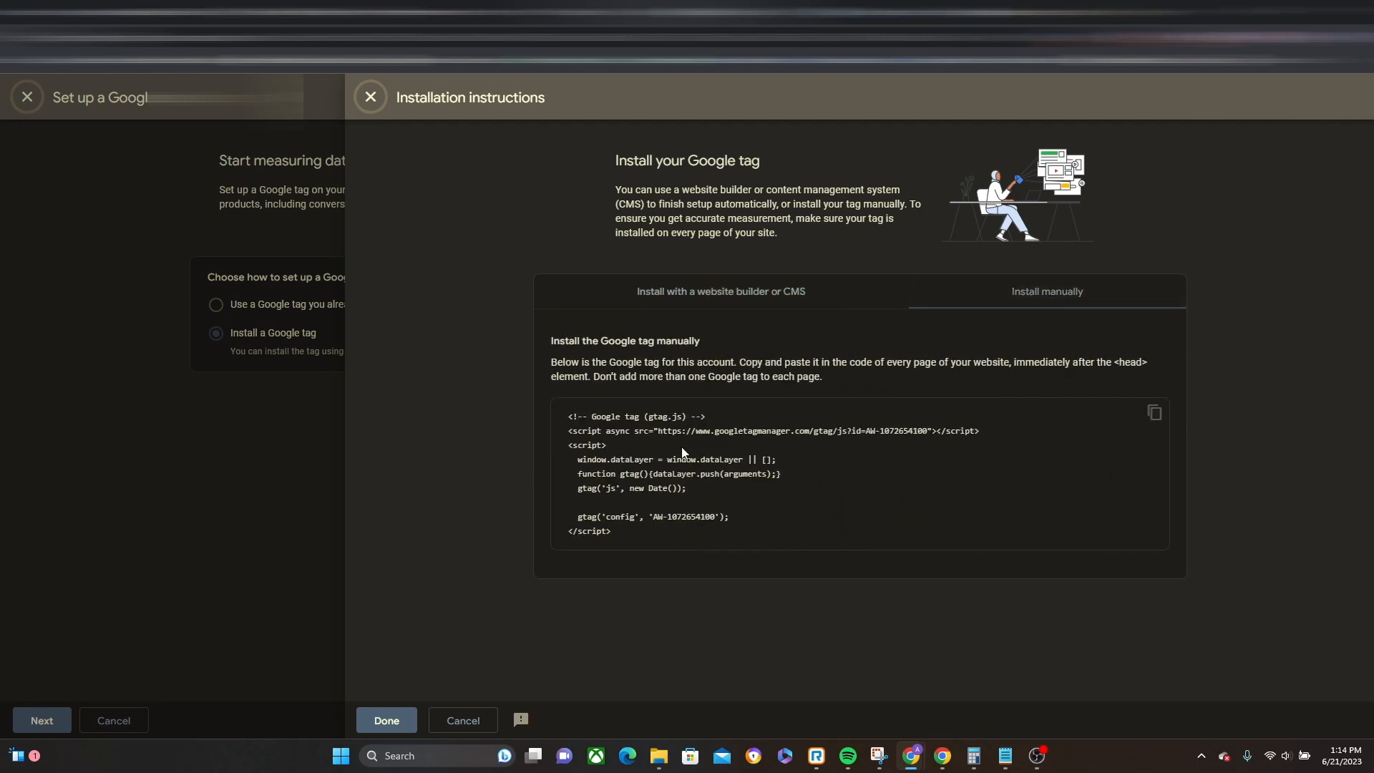
click(1155, 413)
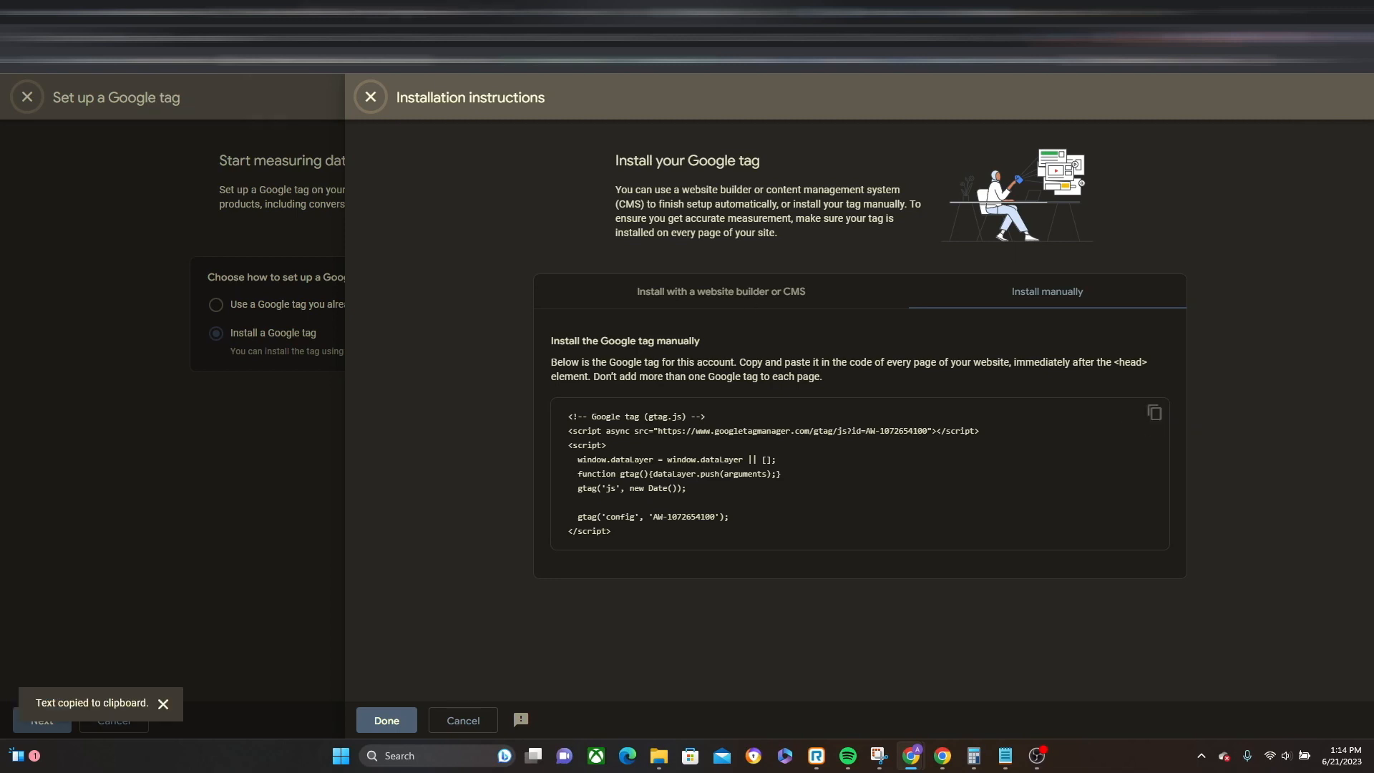
key(ctrl+Tab)
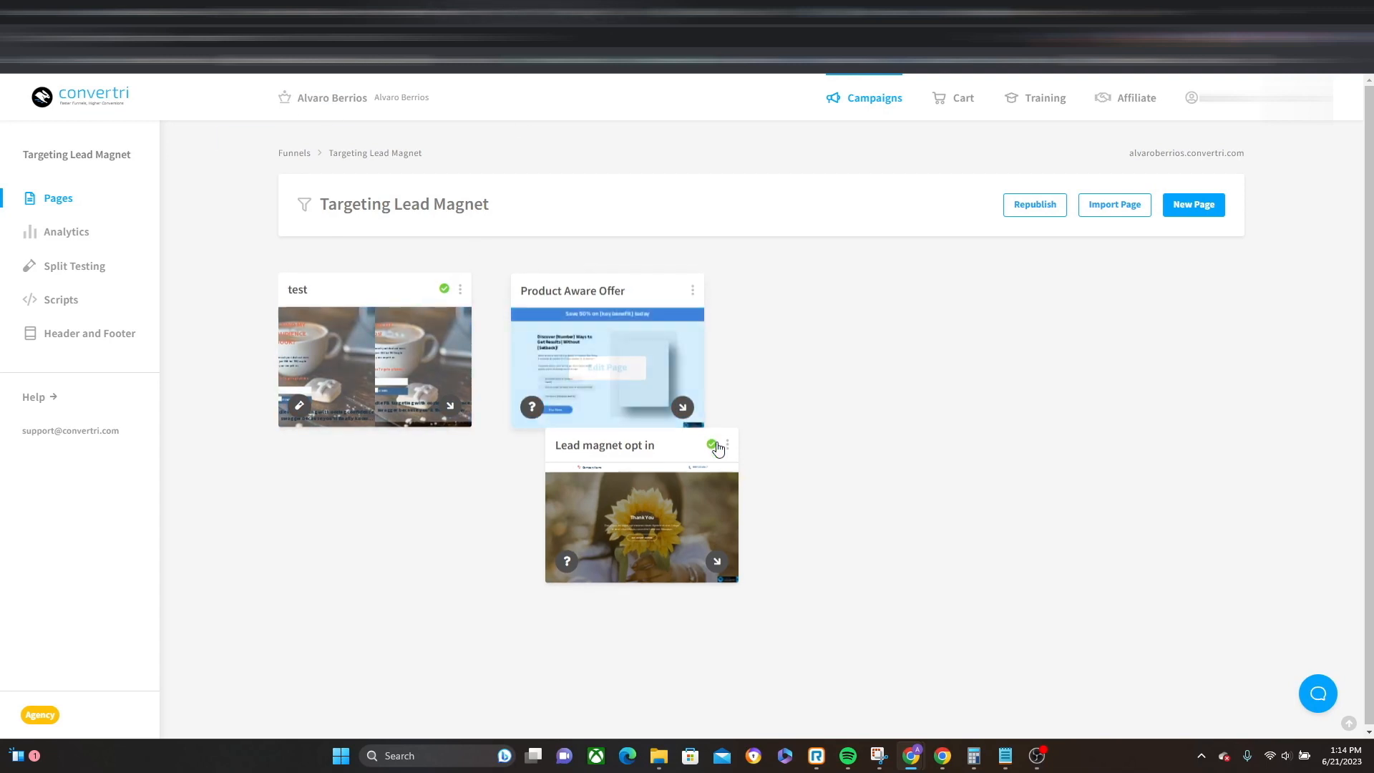
- Edit the Product Aware Offer page and start a new page script under Custom Scripts
mouse_move(583, 389)
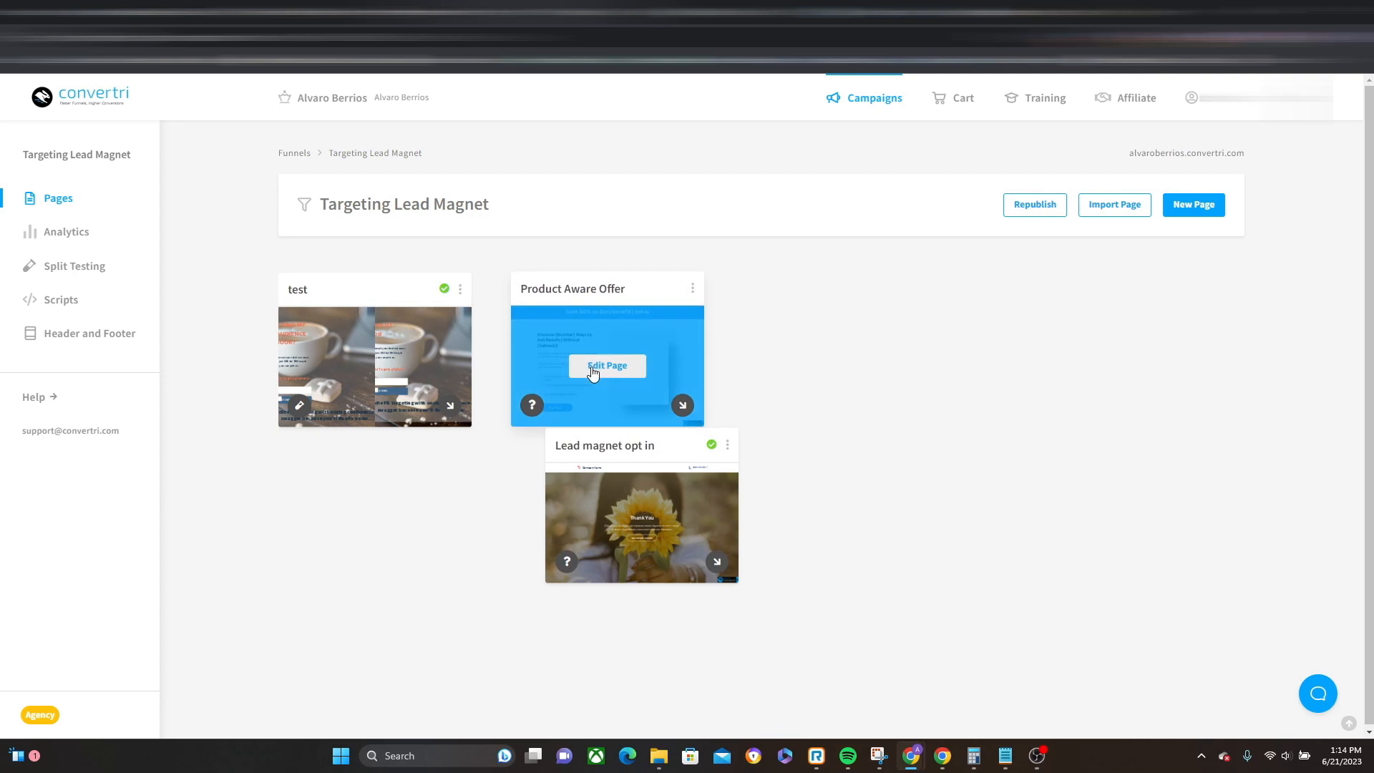
click(633, 374)
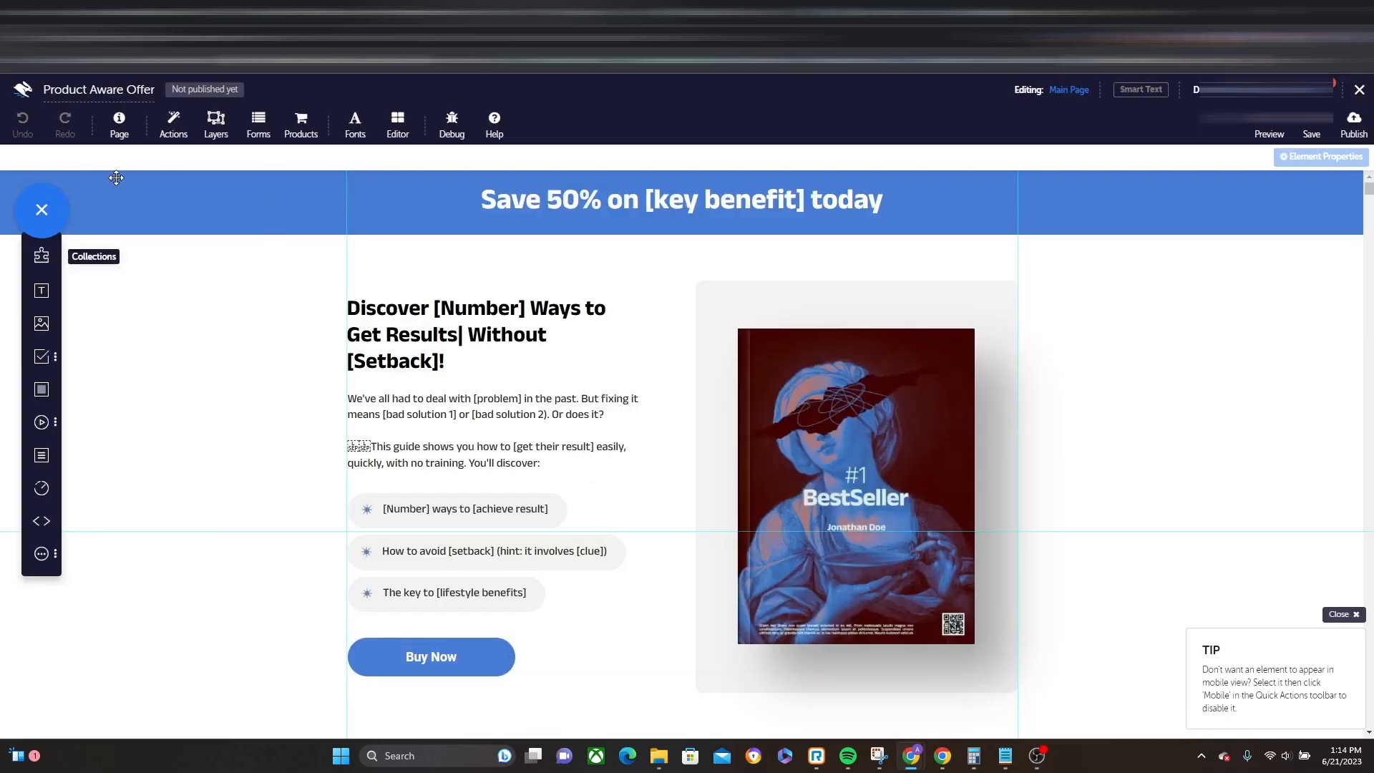
click(119, 122)
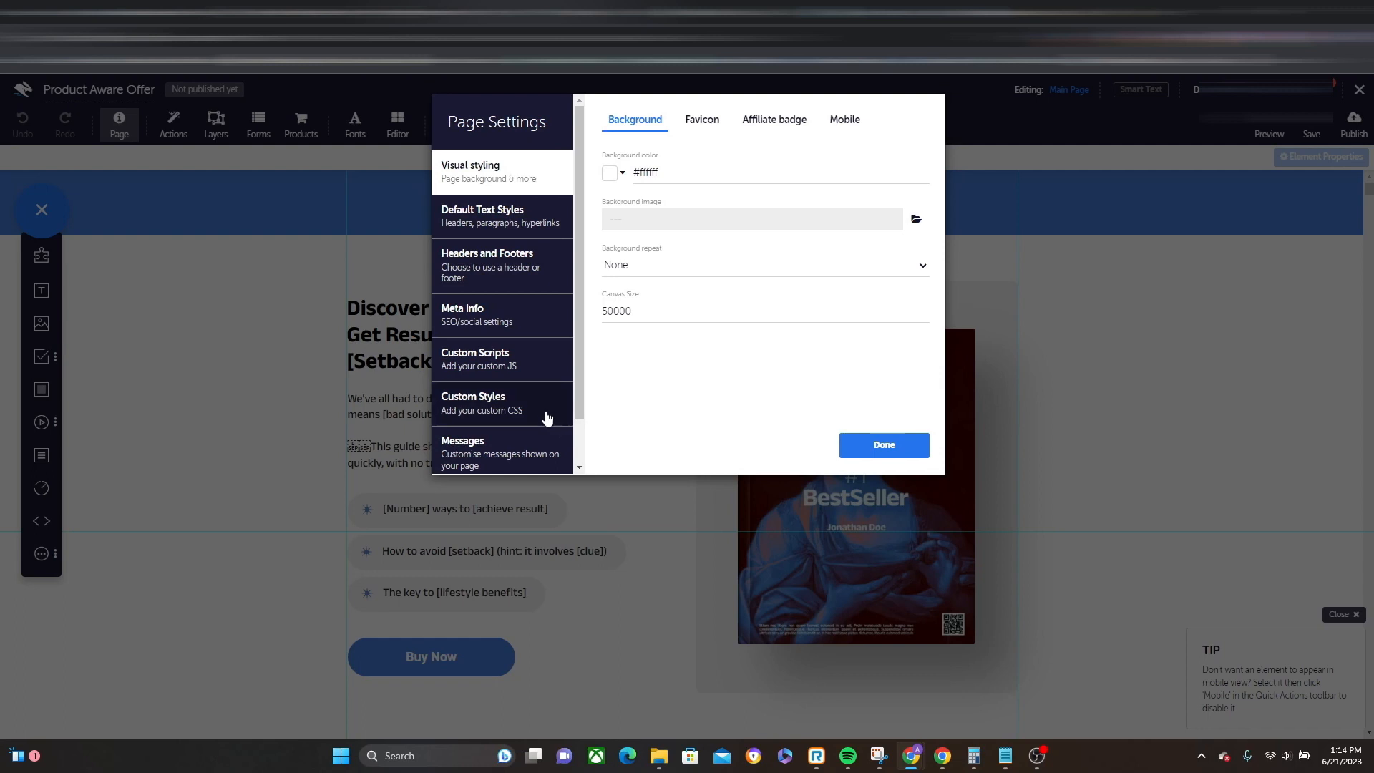
click(504, 358)
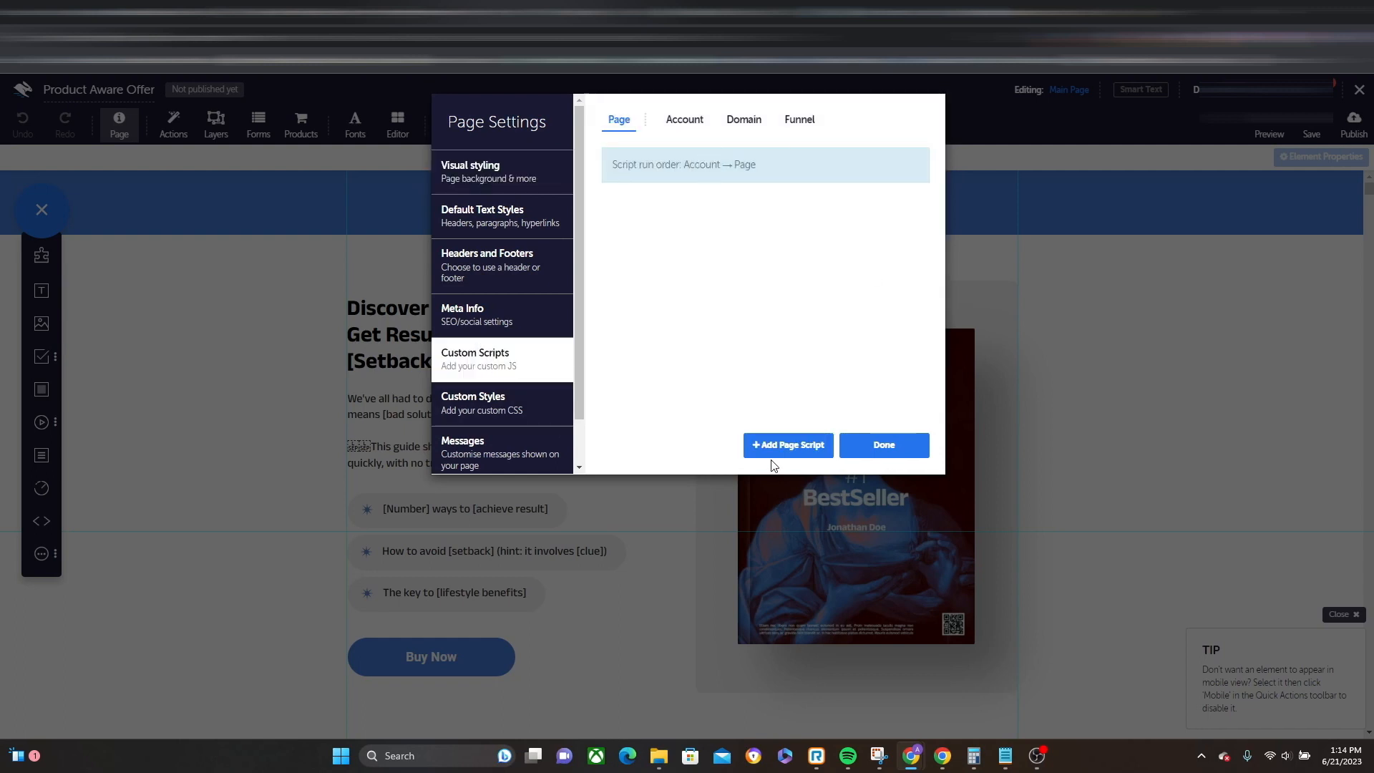
click(780, 451)
- Name the script 'Google Ads Global Tag', place it in Head, paste the tag code, and save
click(637, 177)
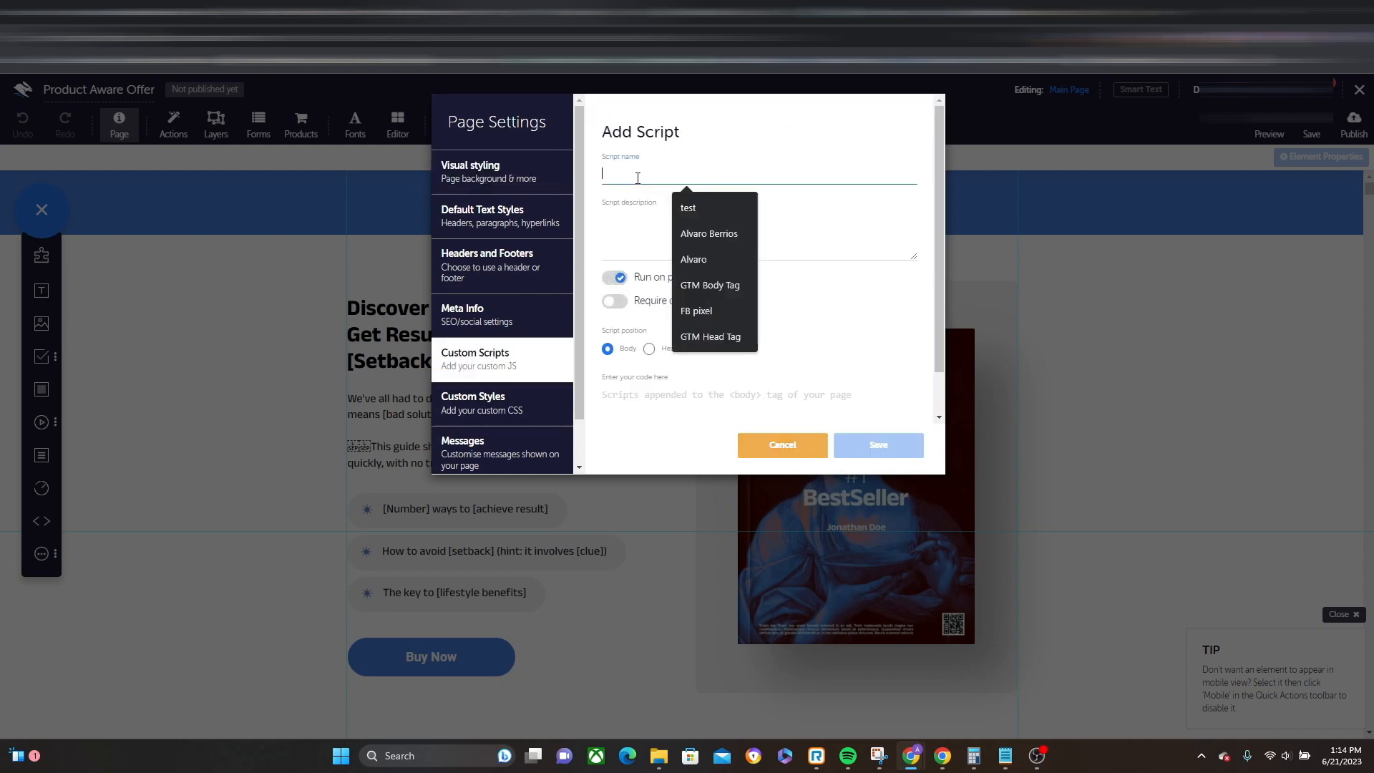
text(G)
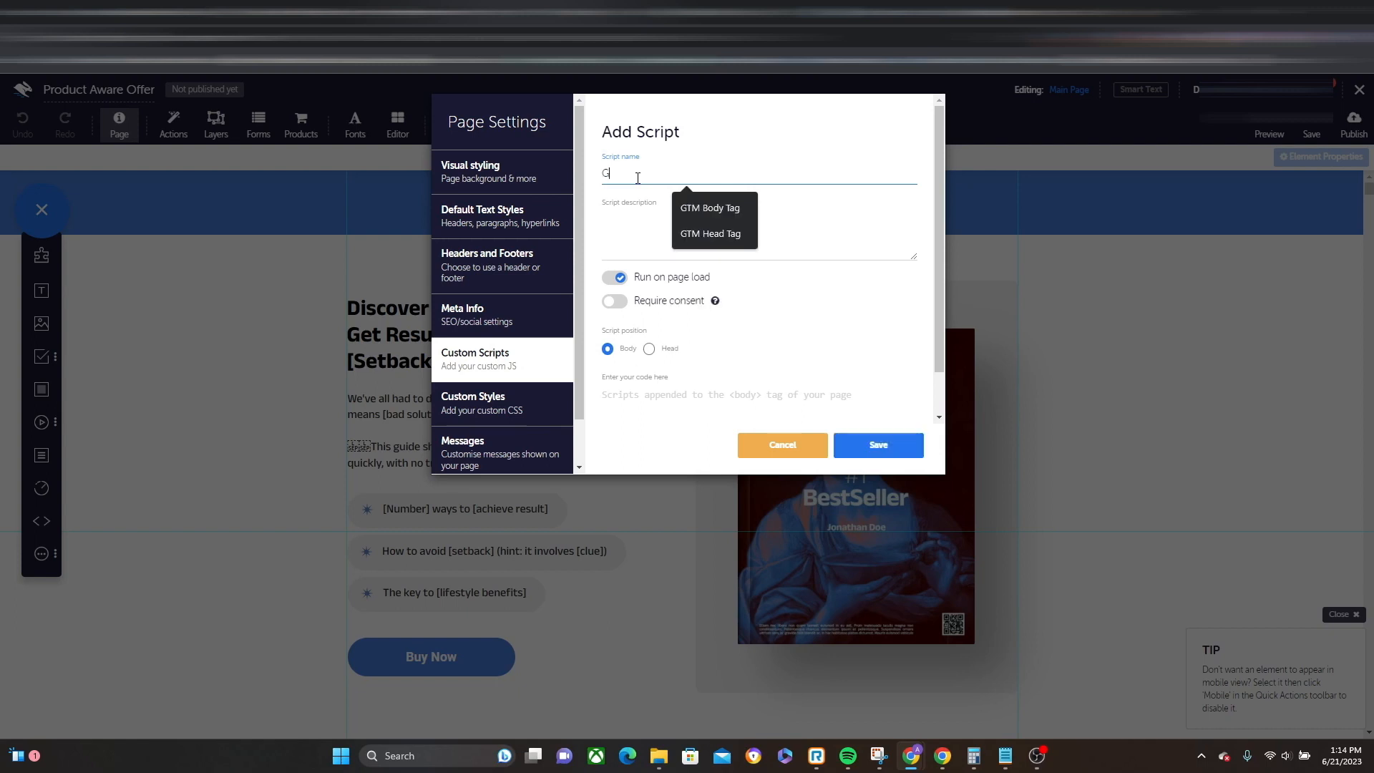
text(oogle Ads Global Tag)
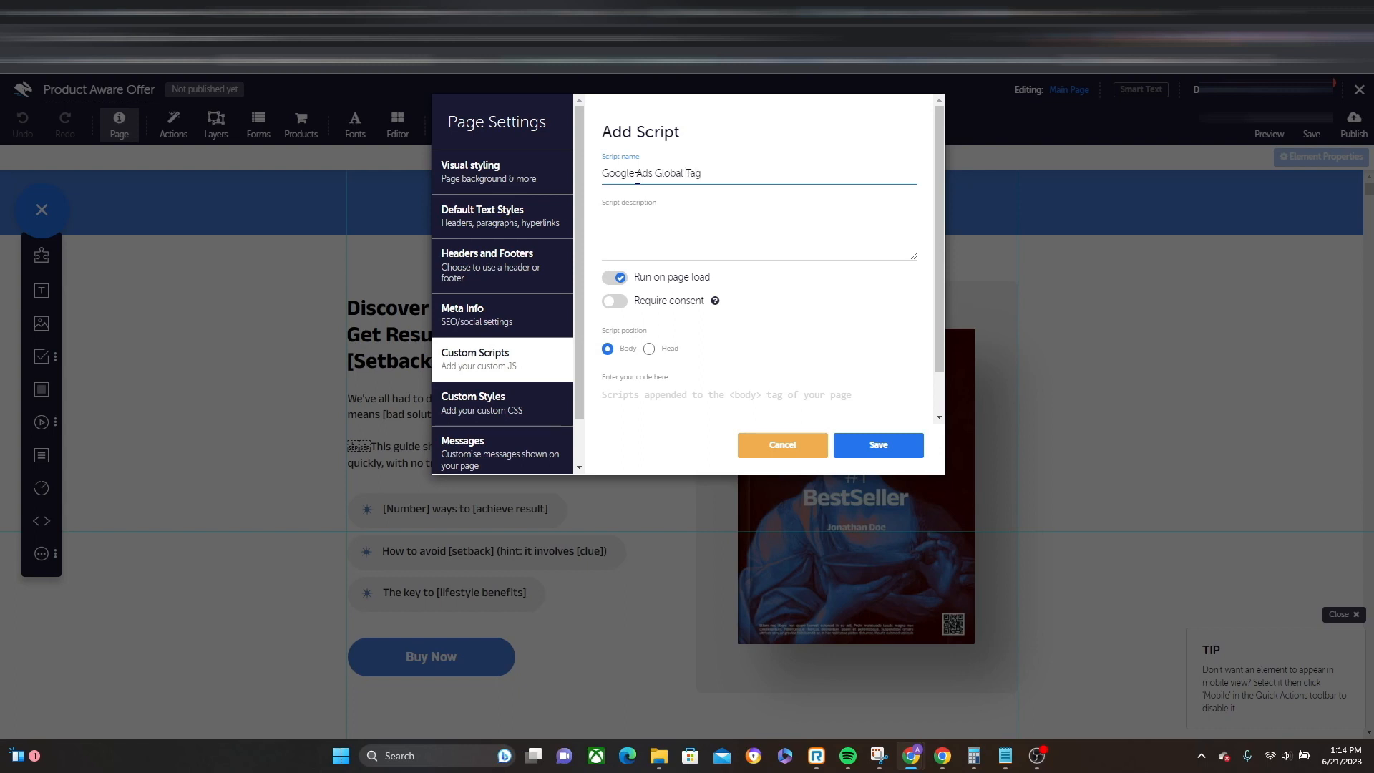
click(662, 237)
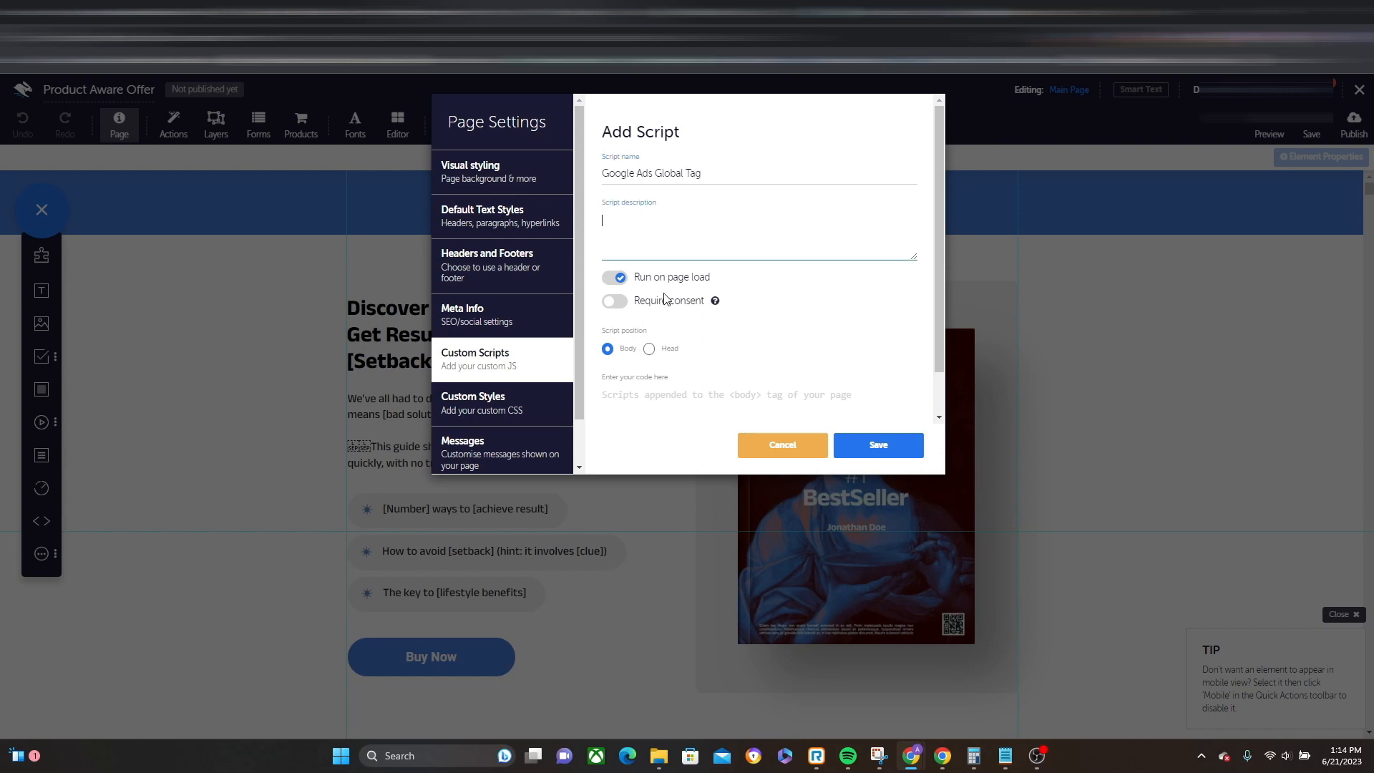
click(650, 349)
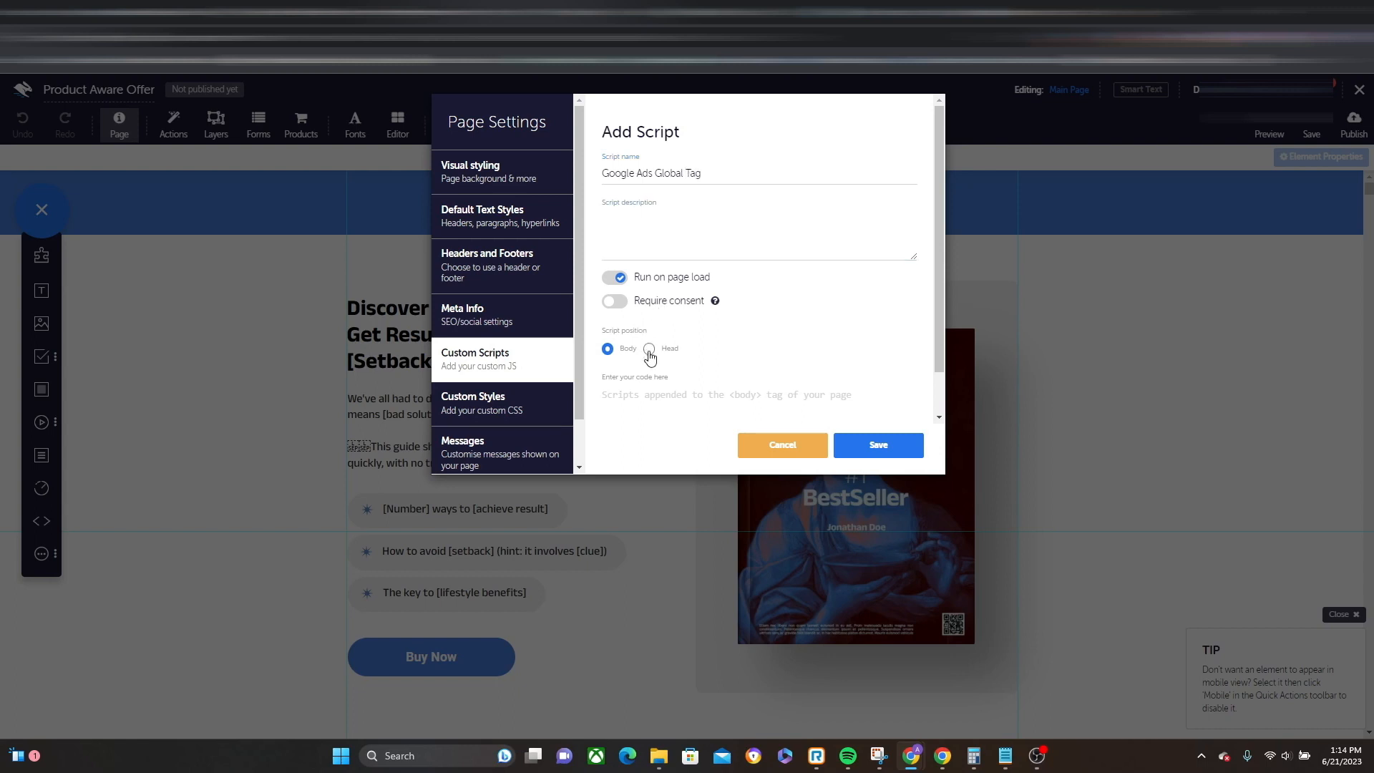
click(648, 394)
key(ctrl+v)
click(867, 455)
click(867, 448)
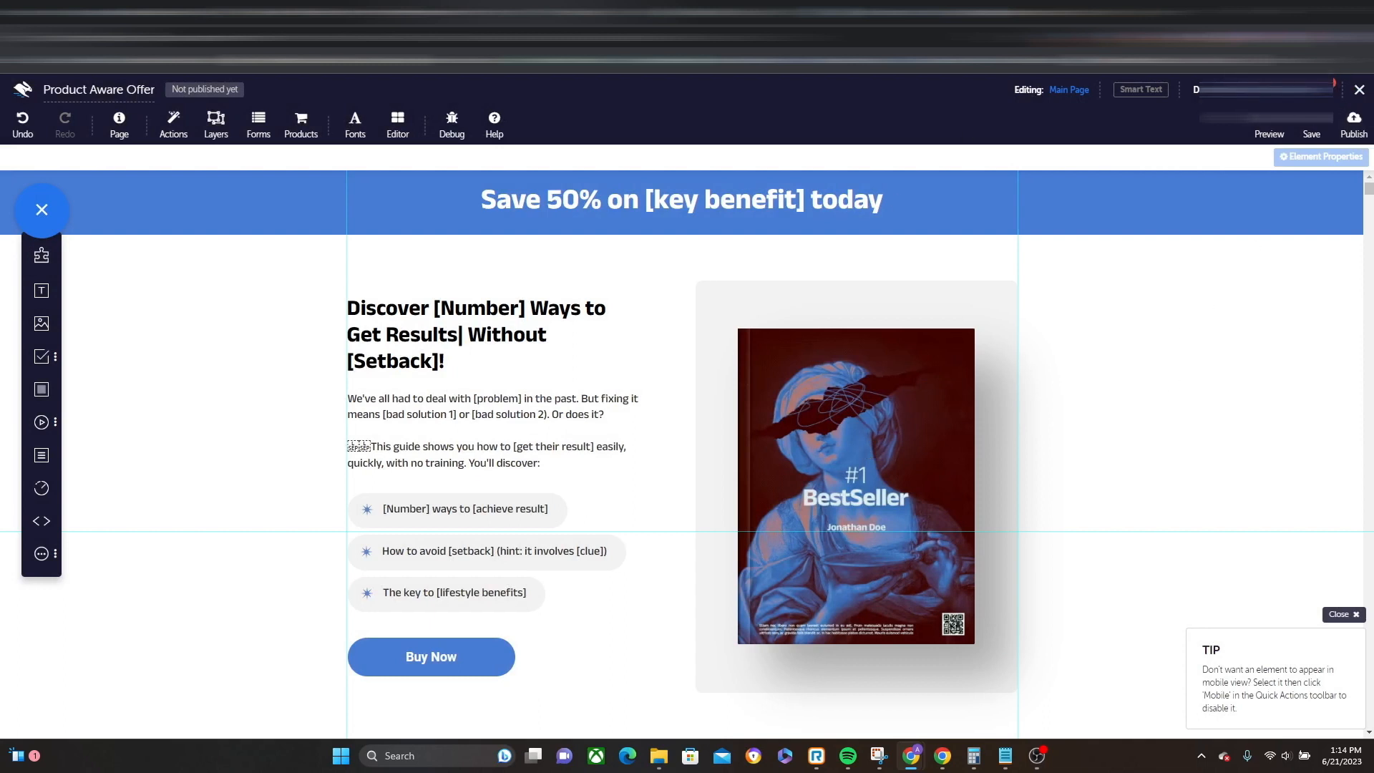
click(1359, 89)
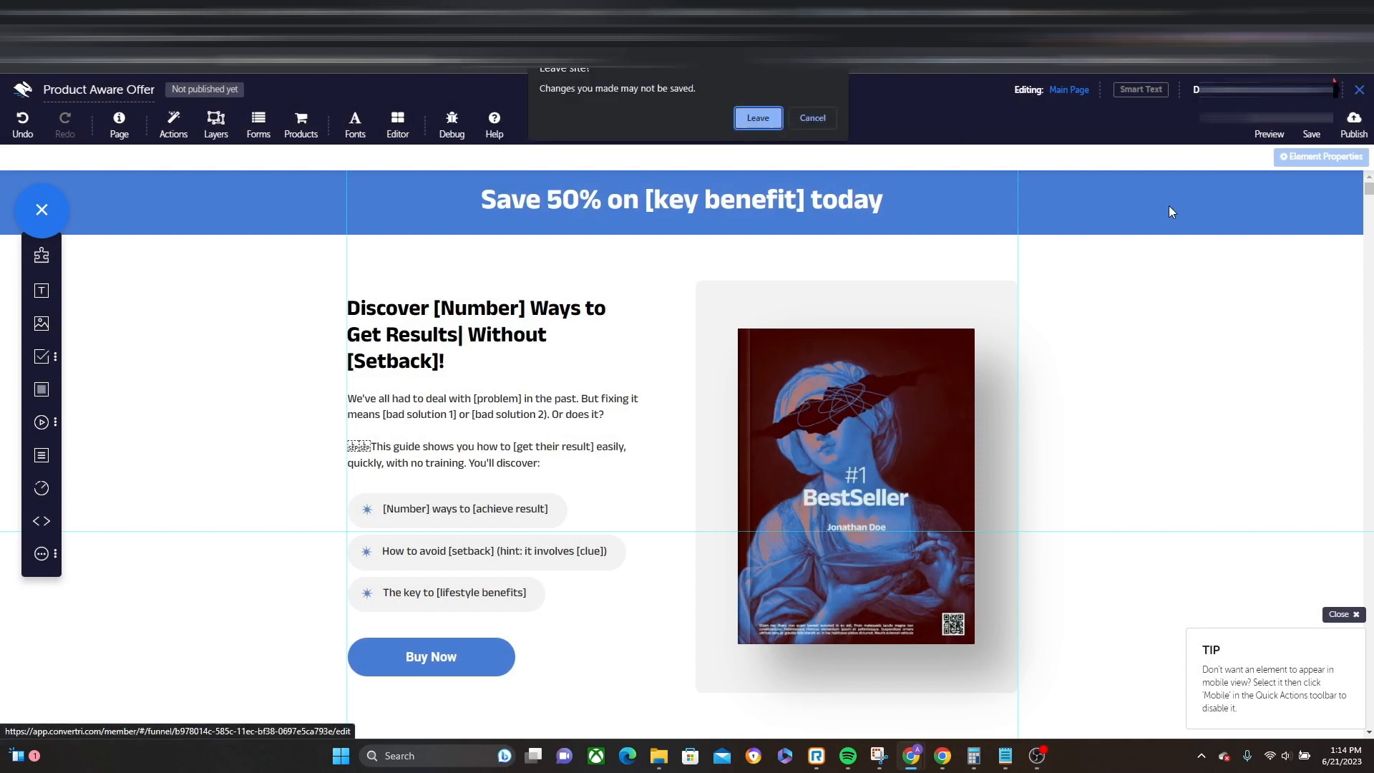
- Leave the Product Aware Offer editor, confirming the exit
click(813, 118)
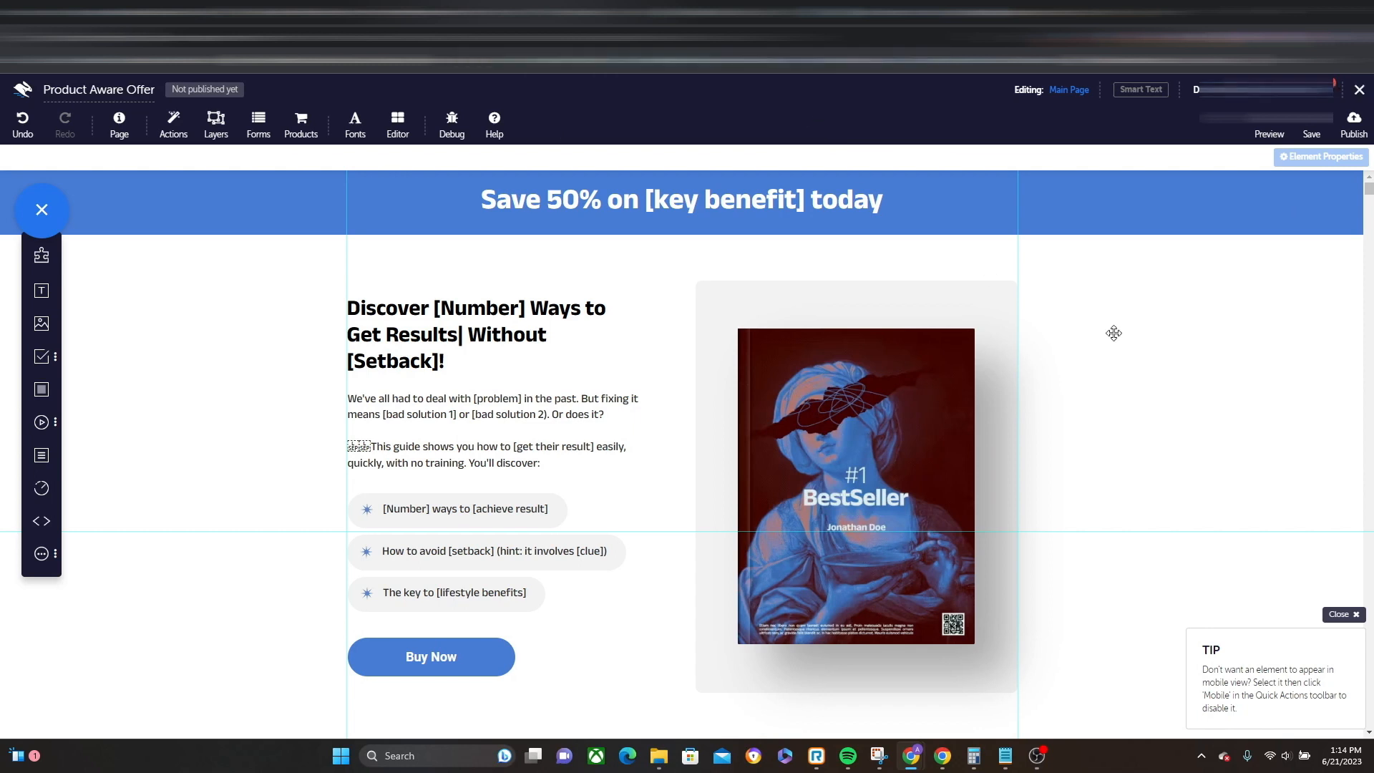
click(1113, 333)
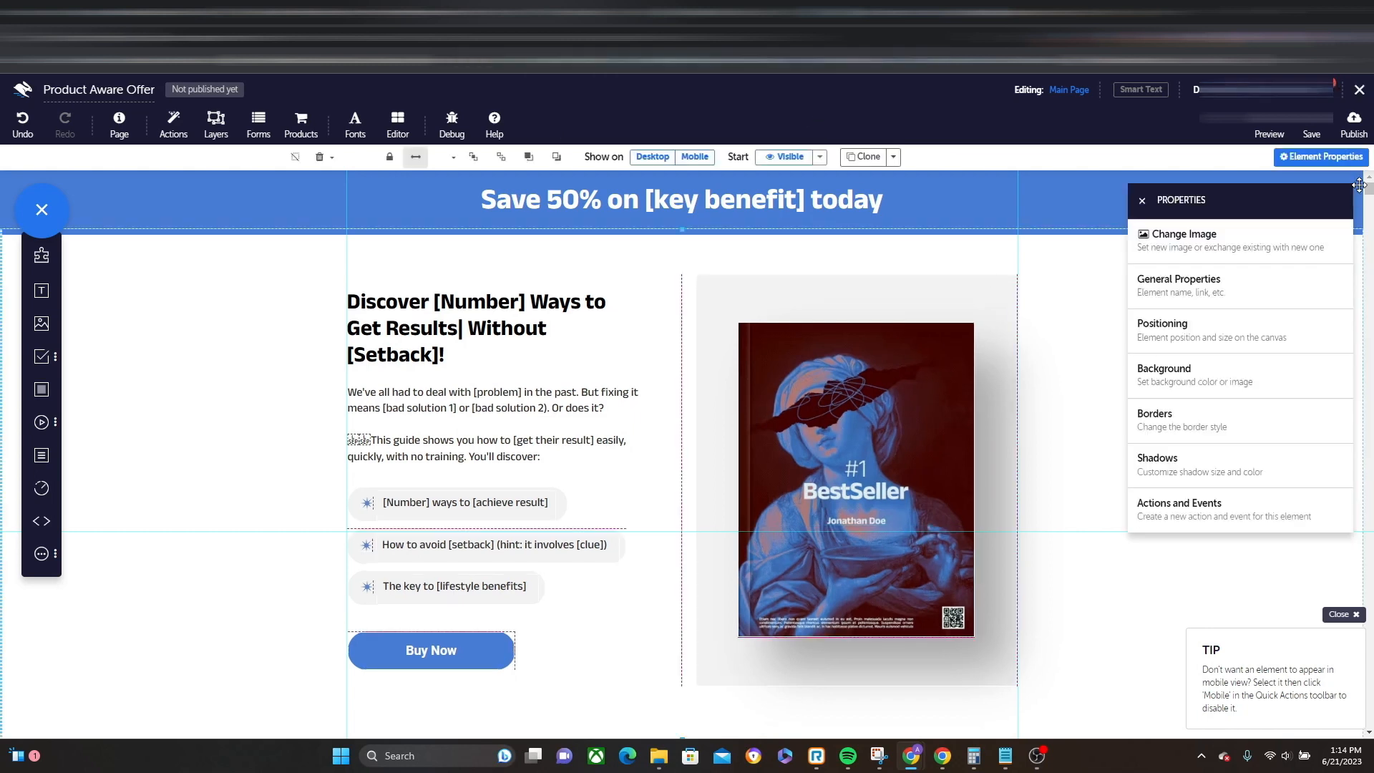
click(1142, 200)
click(1359, 89)
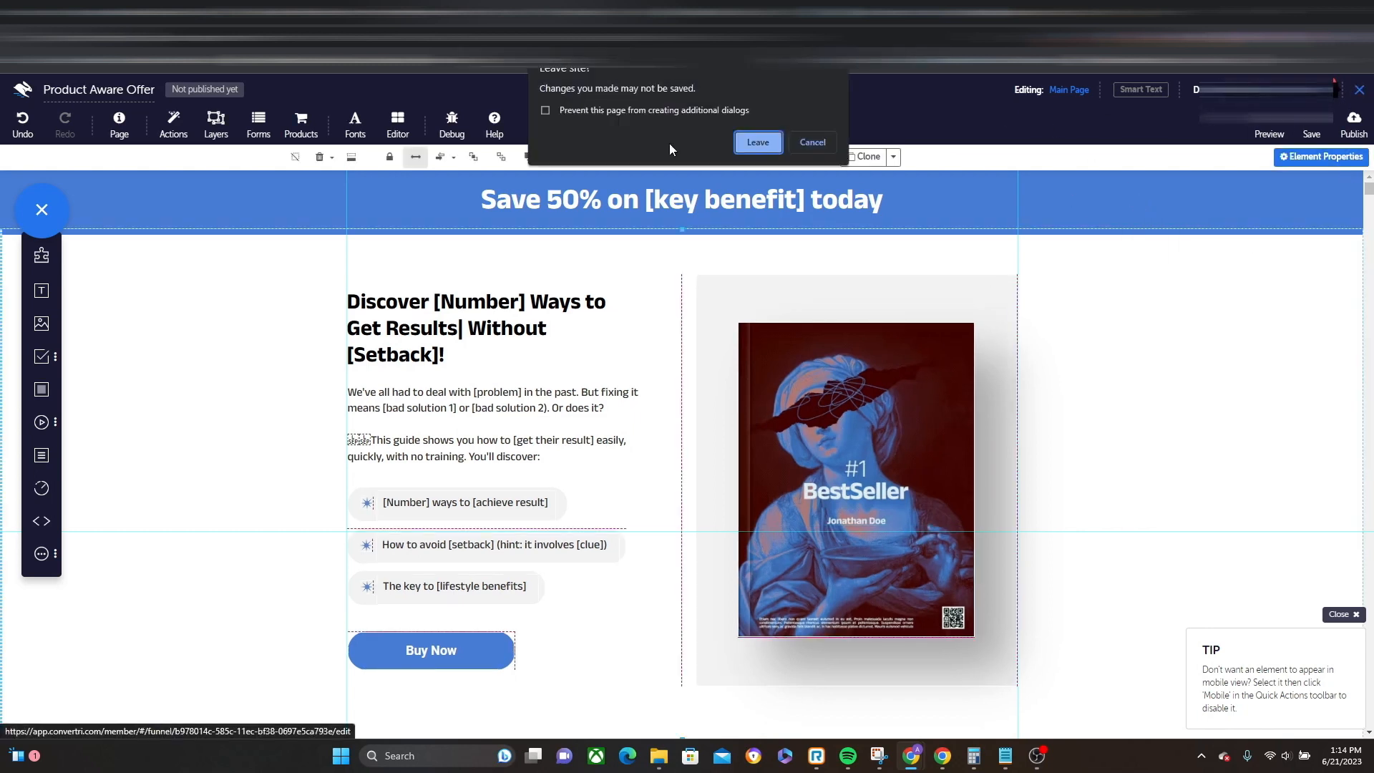
click(757, 142)
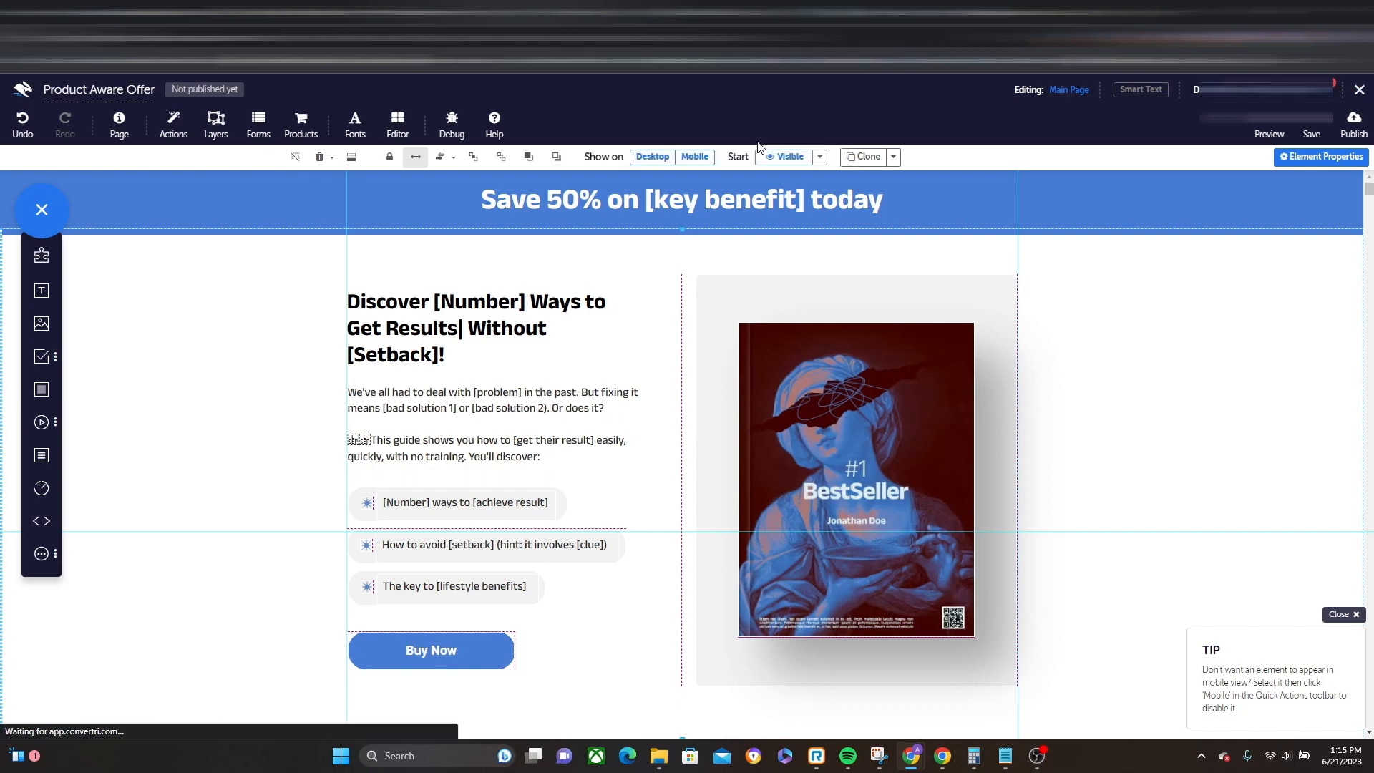
- Open the Lead magnet opt in page for editing and return to Google Ads
mouse_move(648, 524)
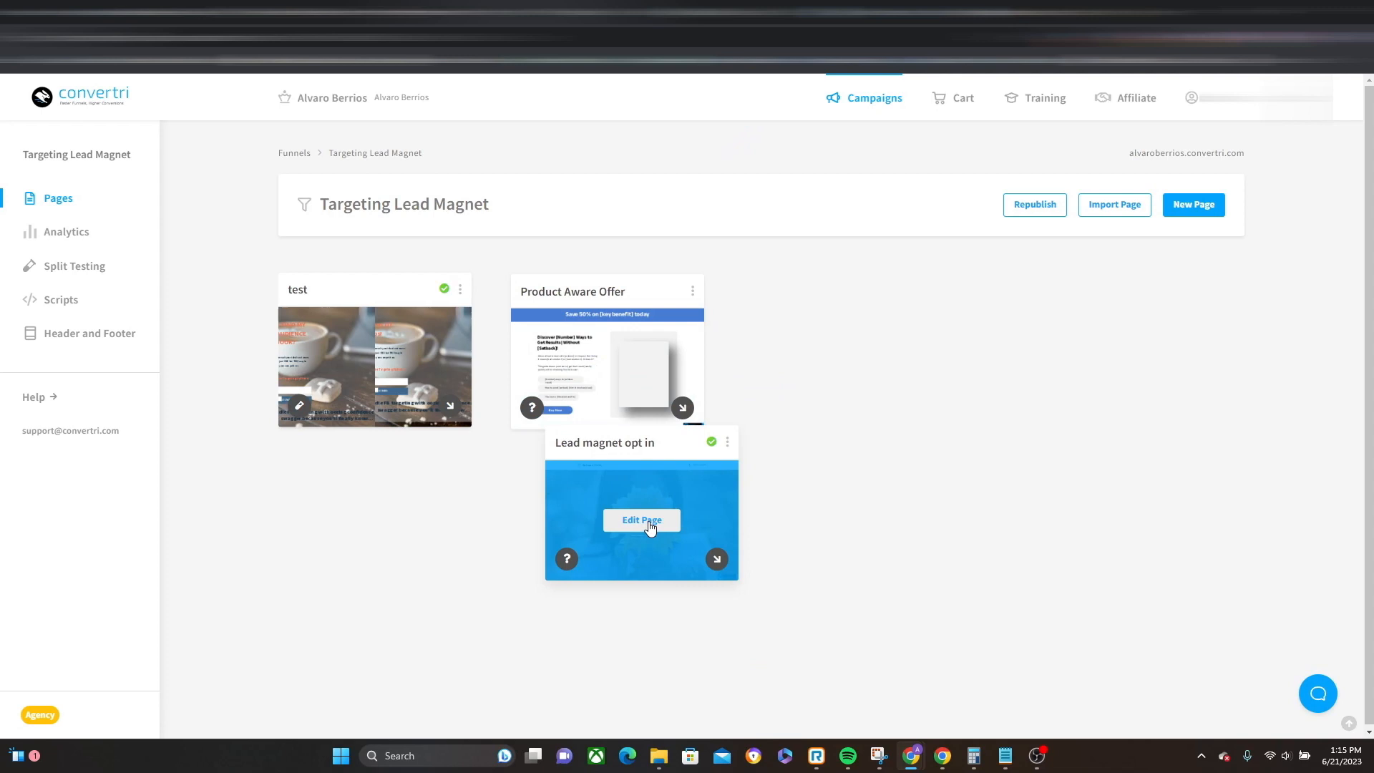
click(650, 528)
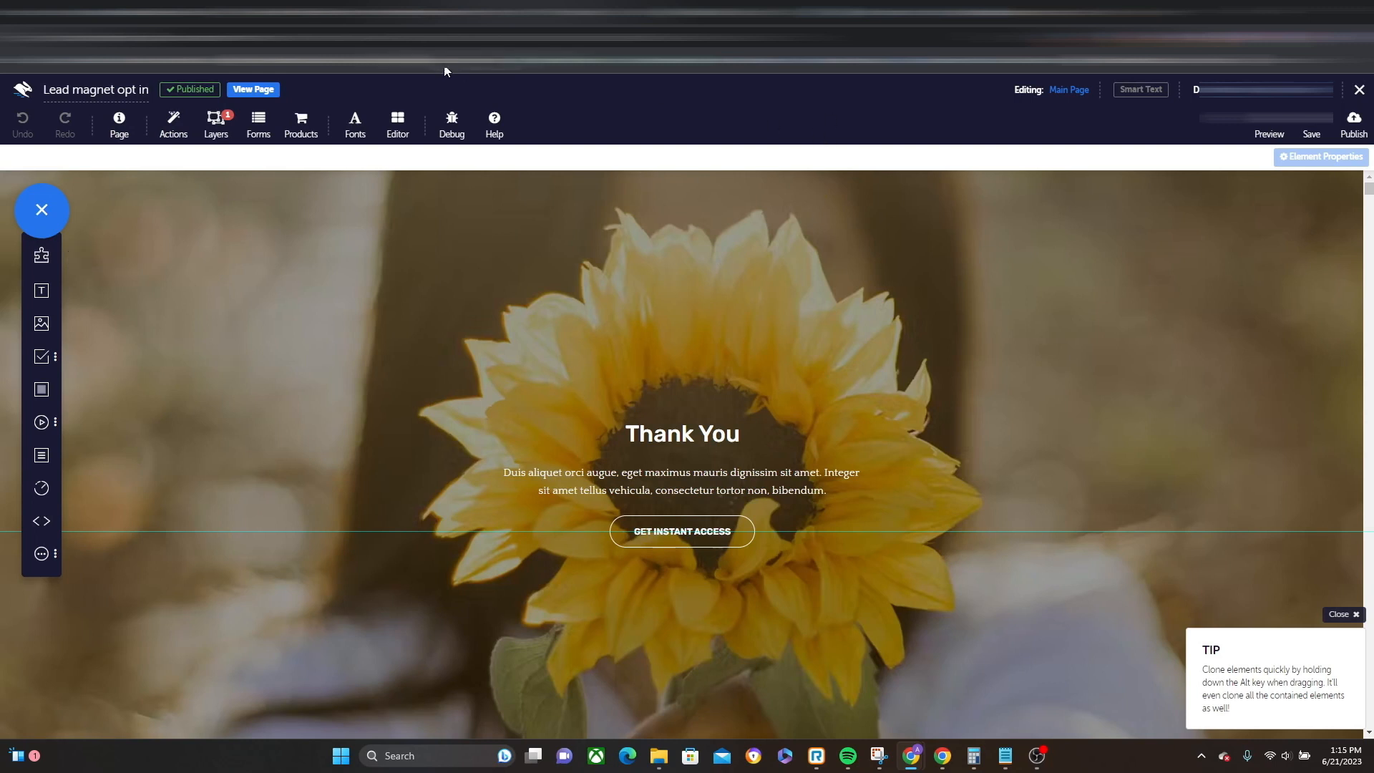
click(645, 12)
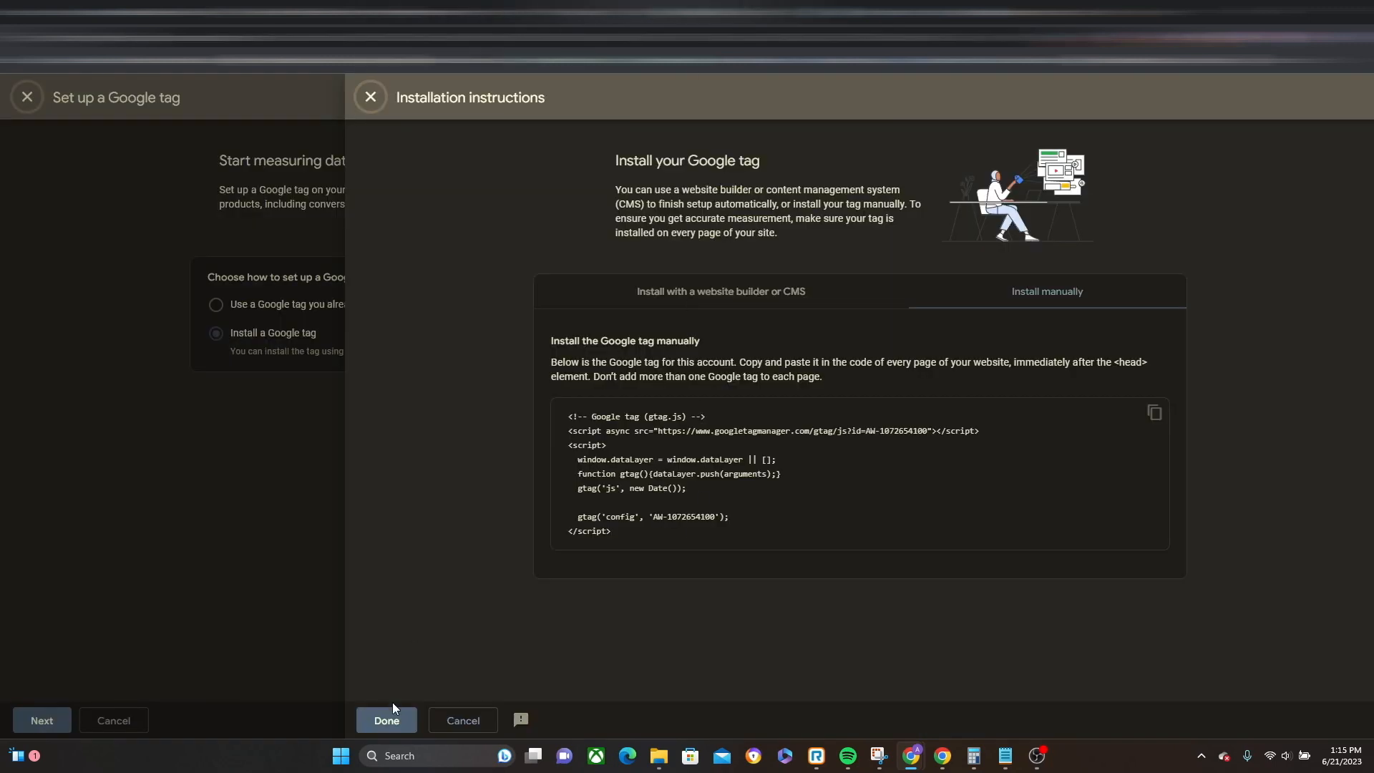
- Copy the page-load event snippet for TEST (1) and return to the Convertri editor
click(386, 720)
drag(343, 441, 642, 437)
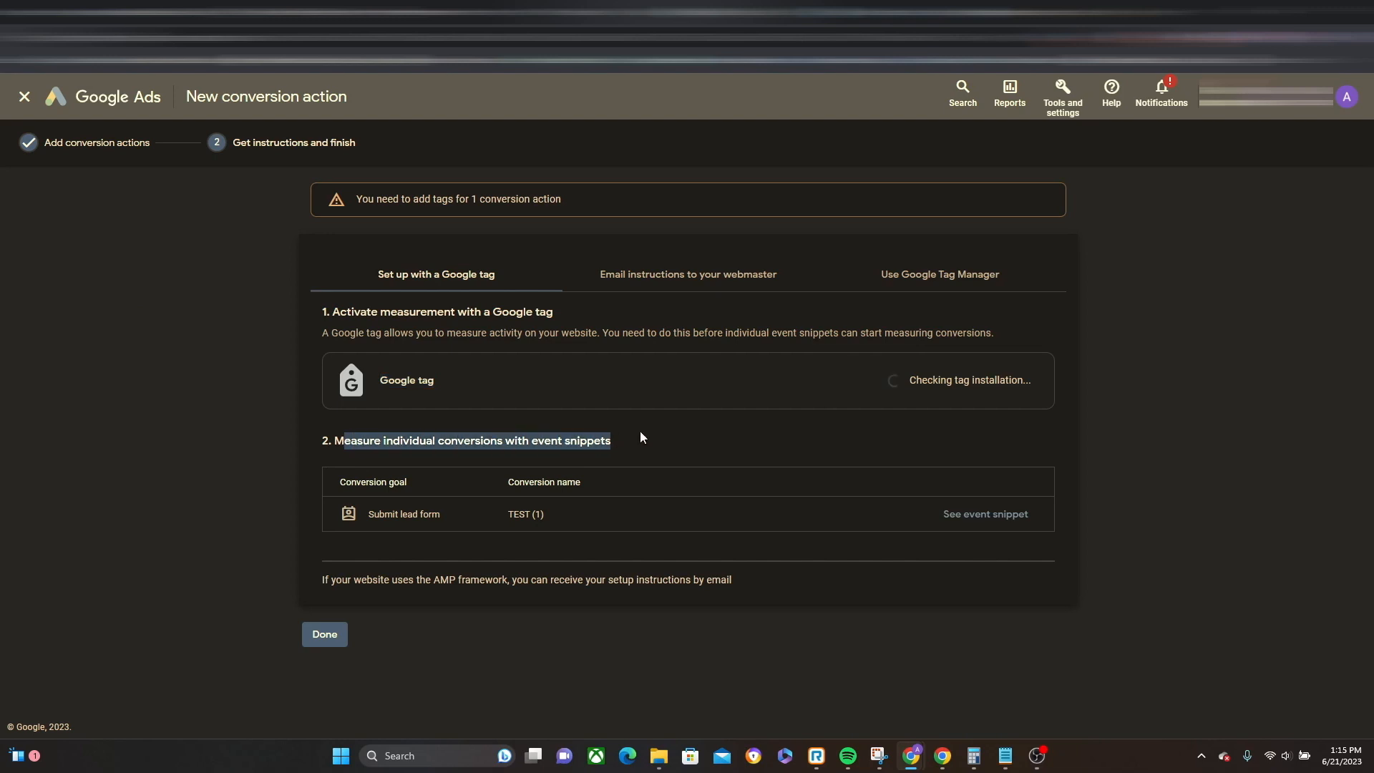
click(970, 523)
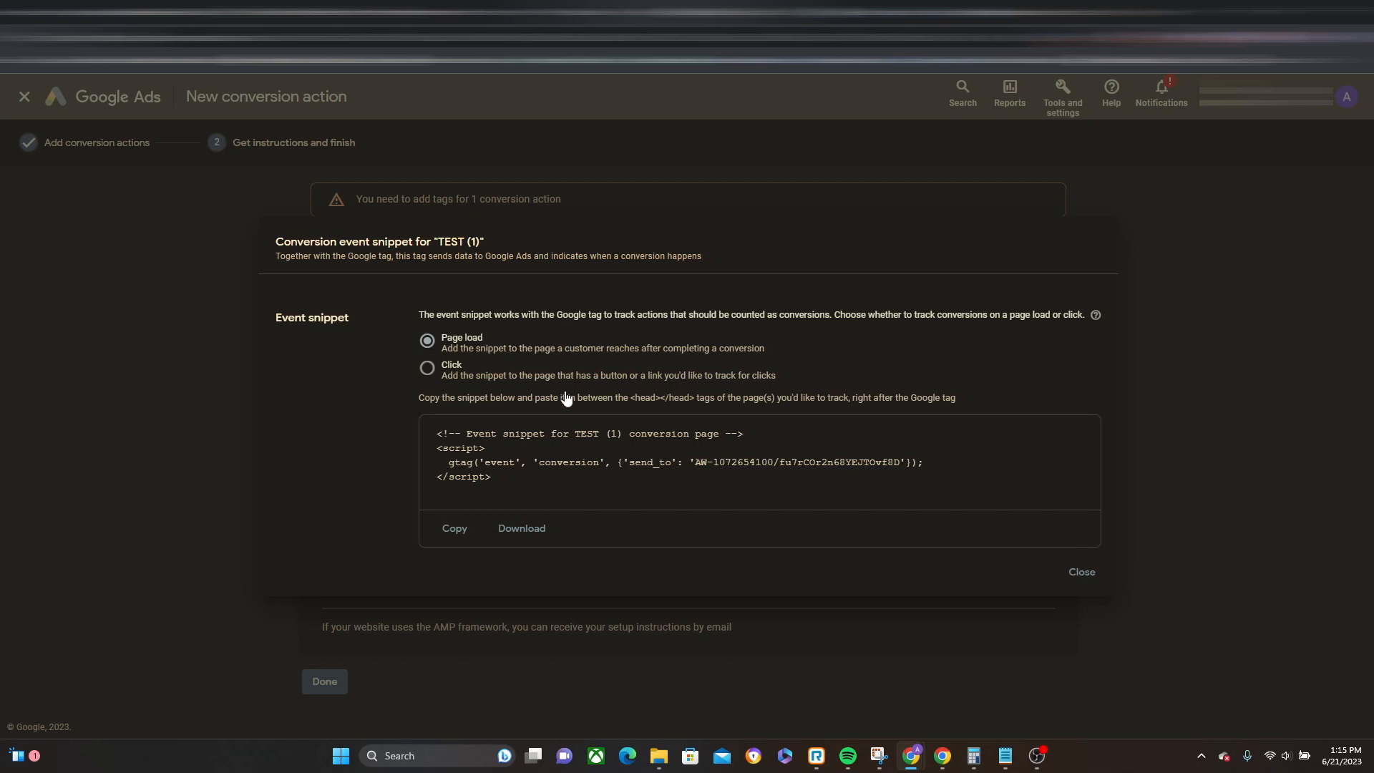
click(454, 528)
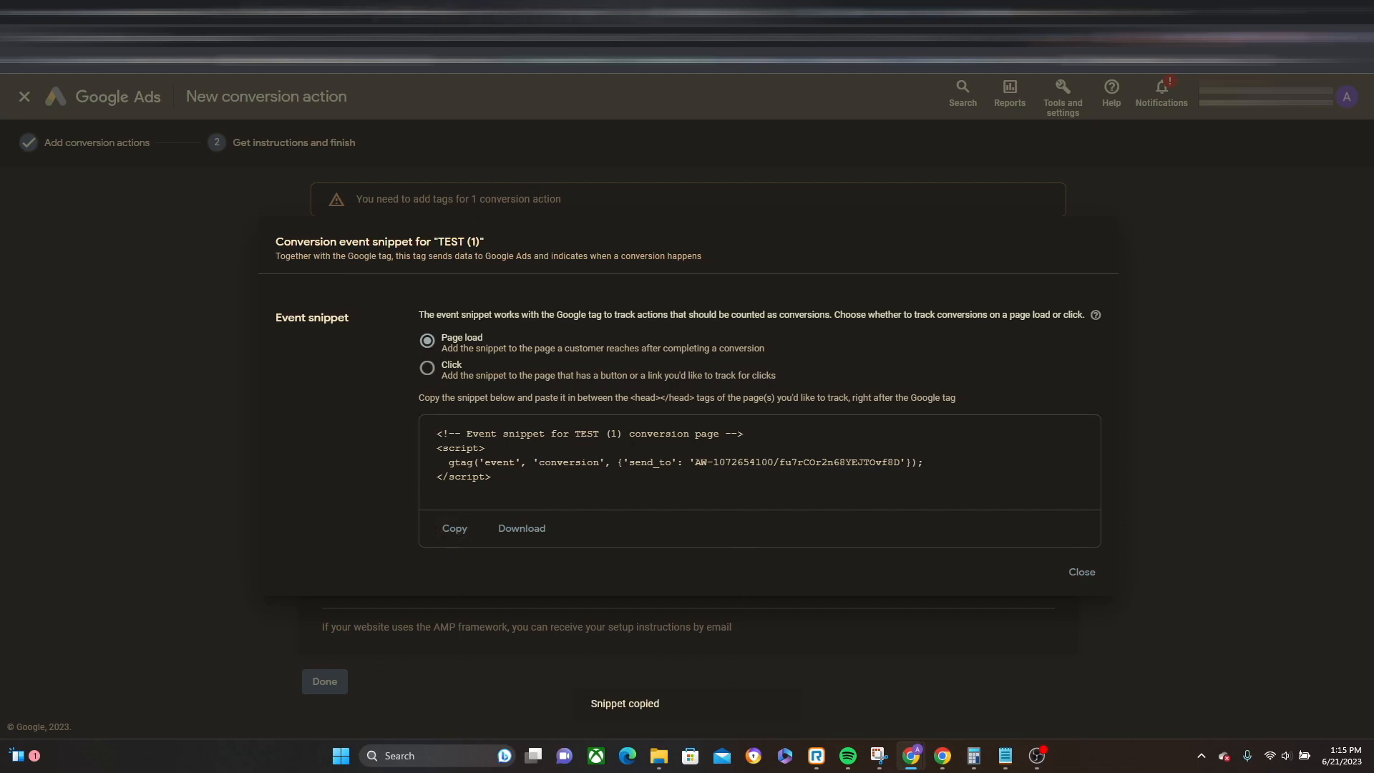
click(516, 12)
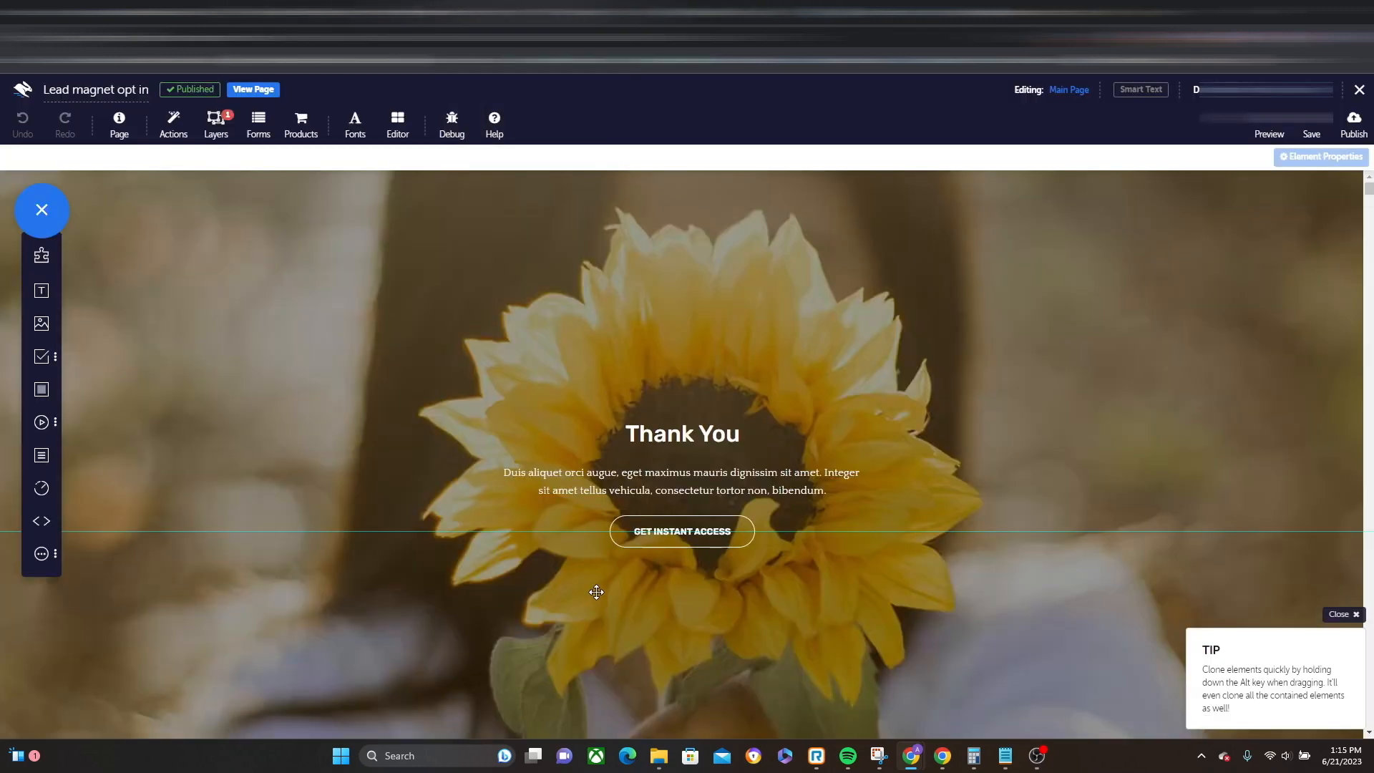
- Add a page script named 'Google Ads Conversion Tag' with the pasted TEST (1) snippet and save it
click(120, 133)
click(469, 354)
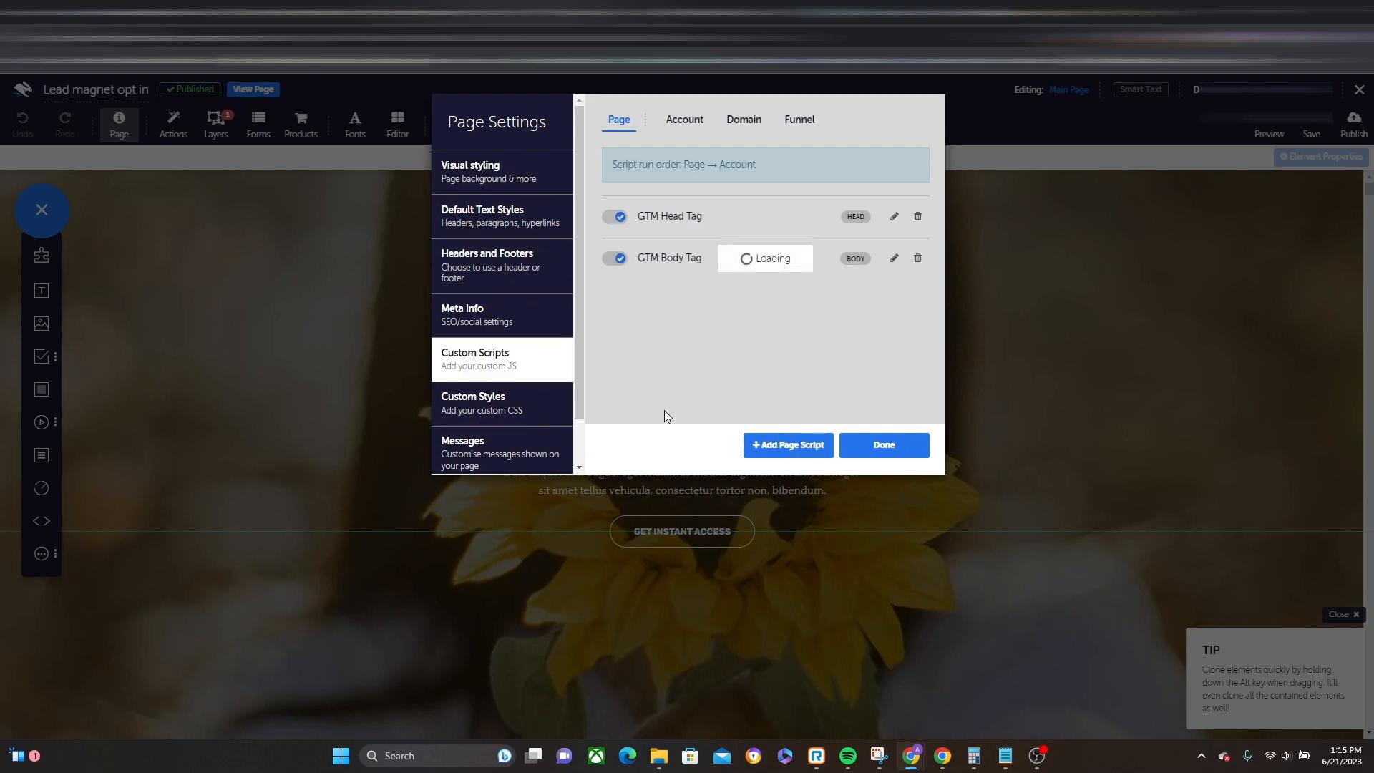
click(788, 444)
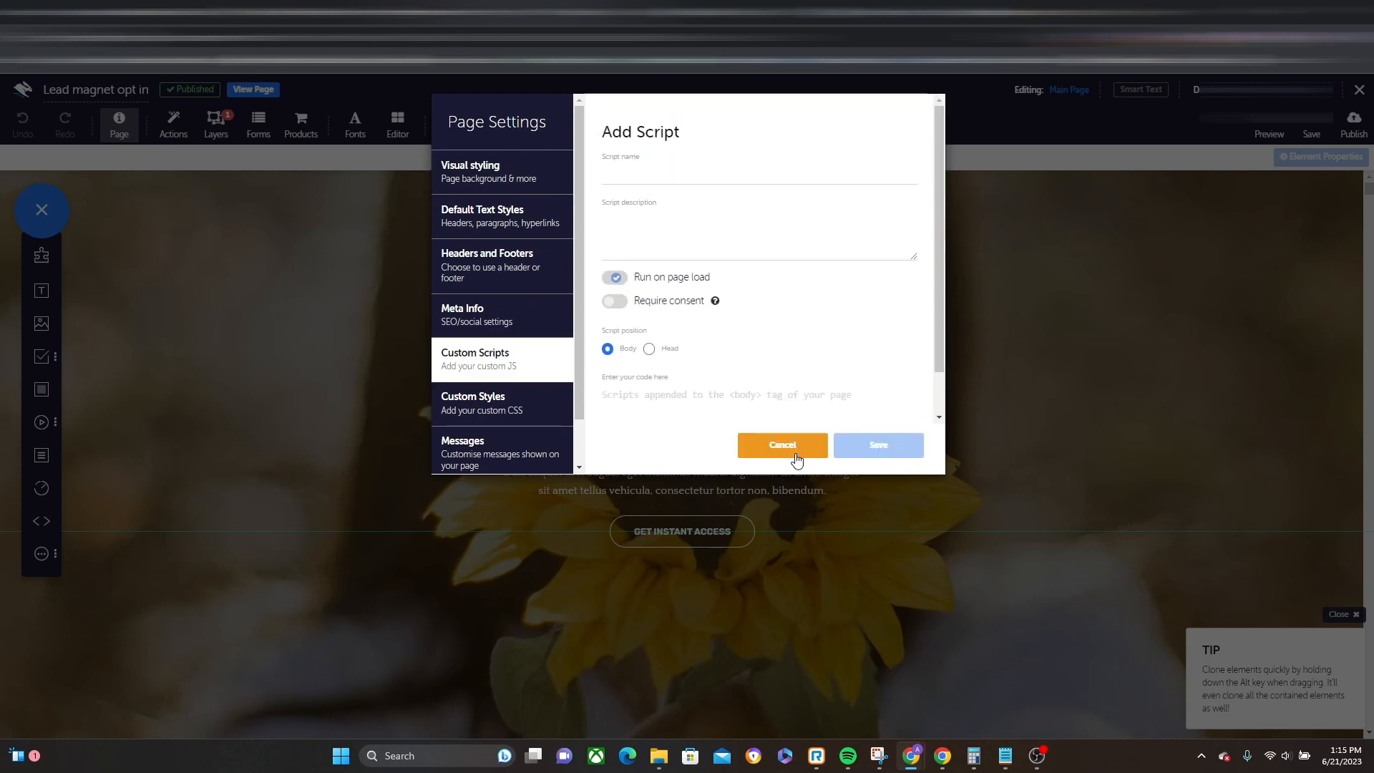
click(647, 177)
text(Goo)
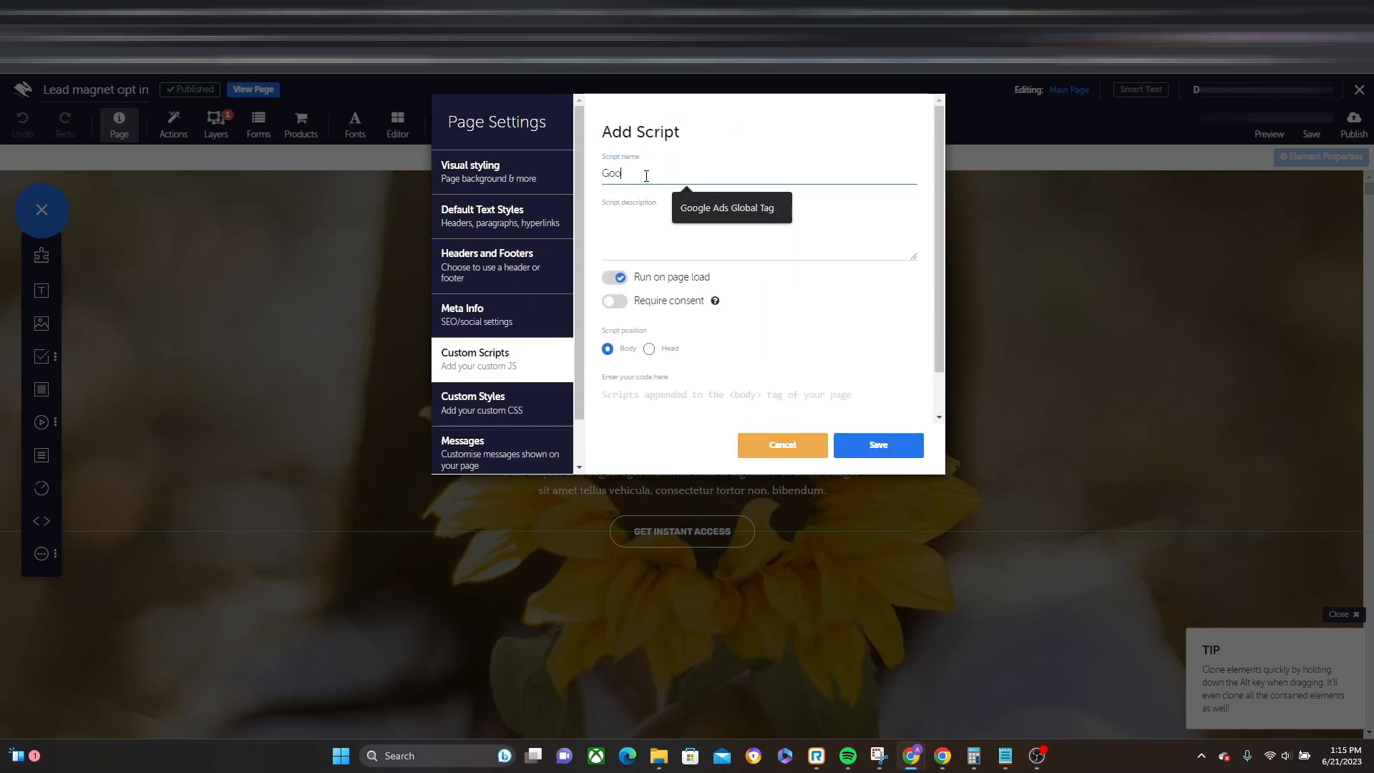
text(gle Ads Conversion Tag)
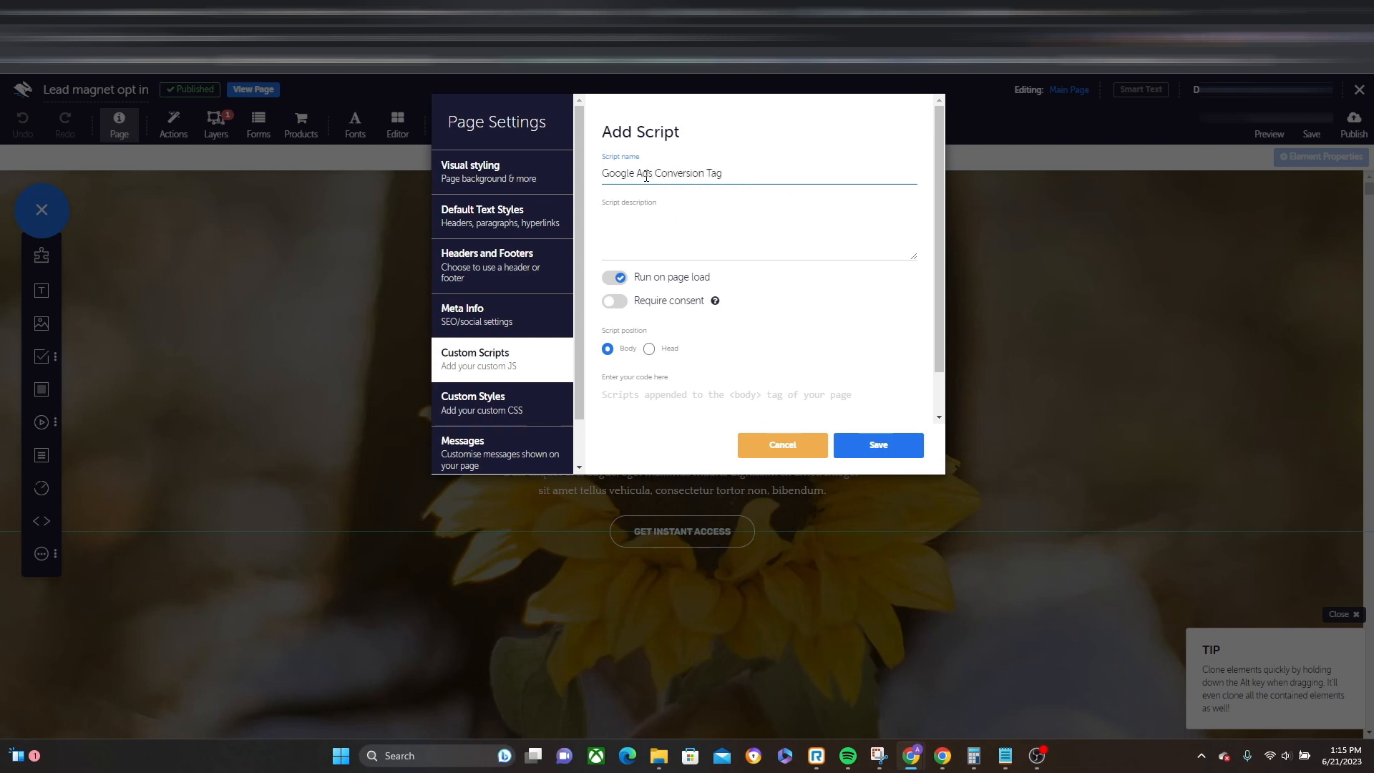
click(676, 252)
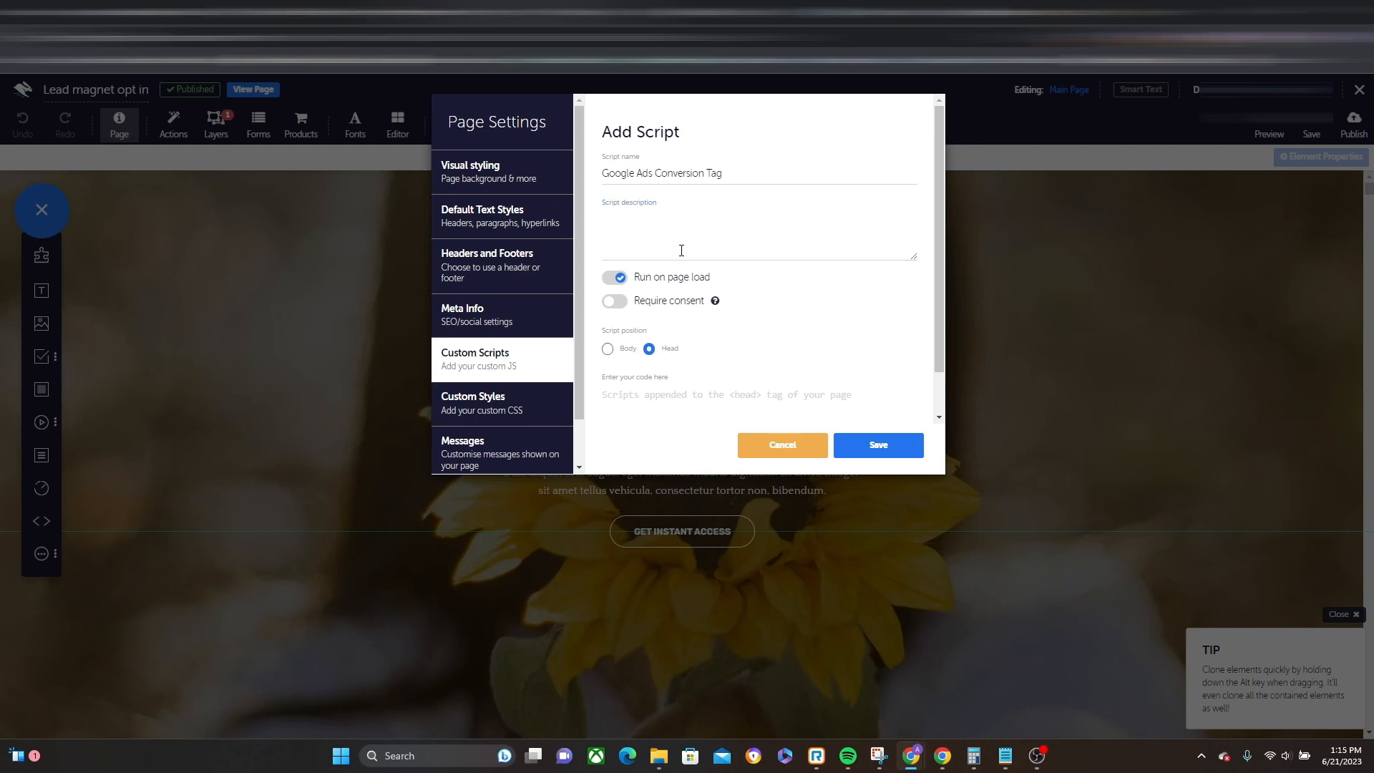
key(ctrl+v)
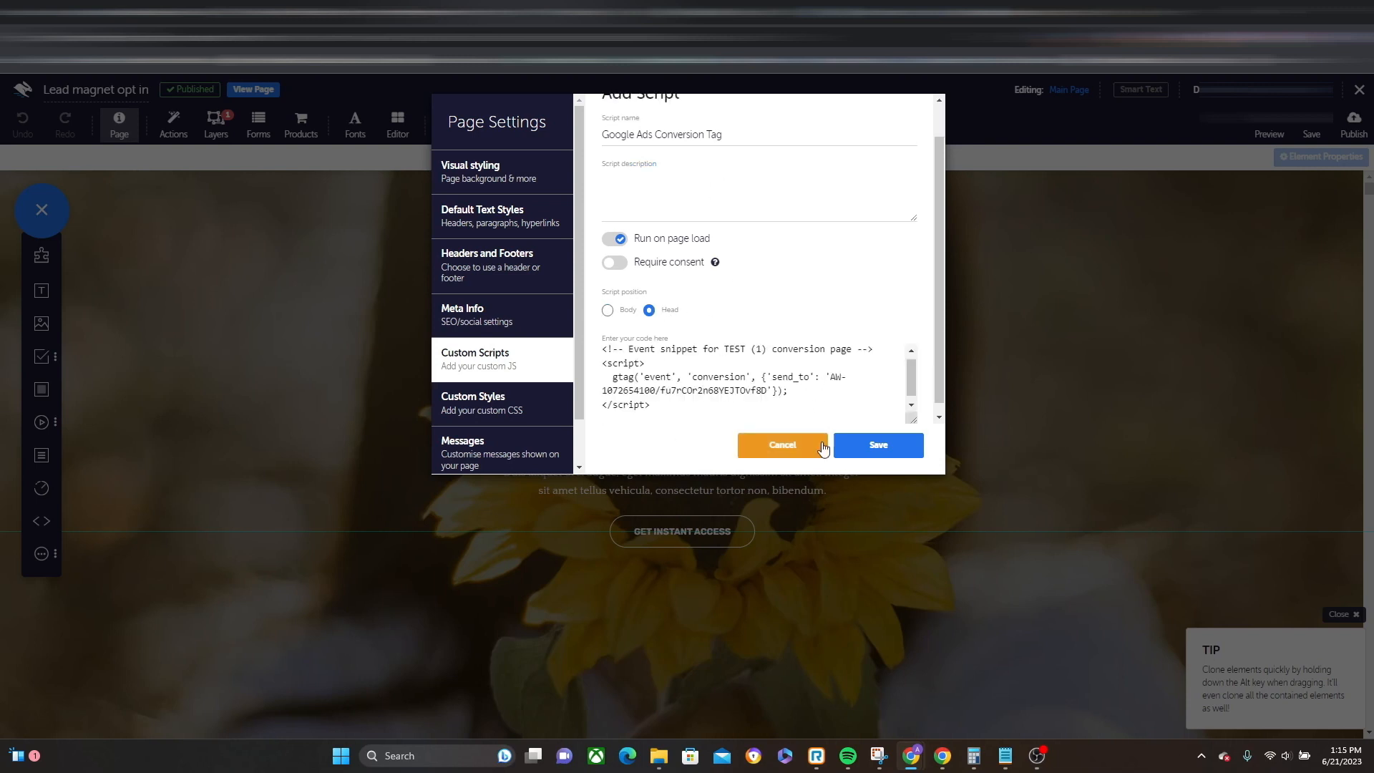
click(874, 447)
click(865, 451)
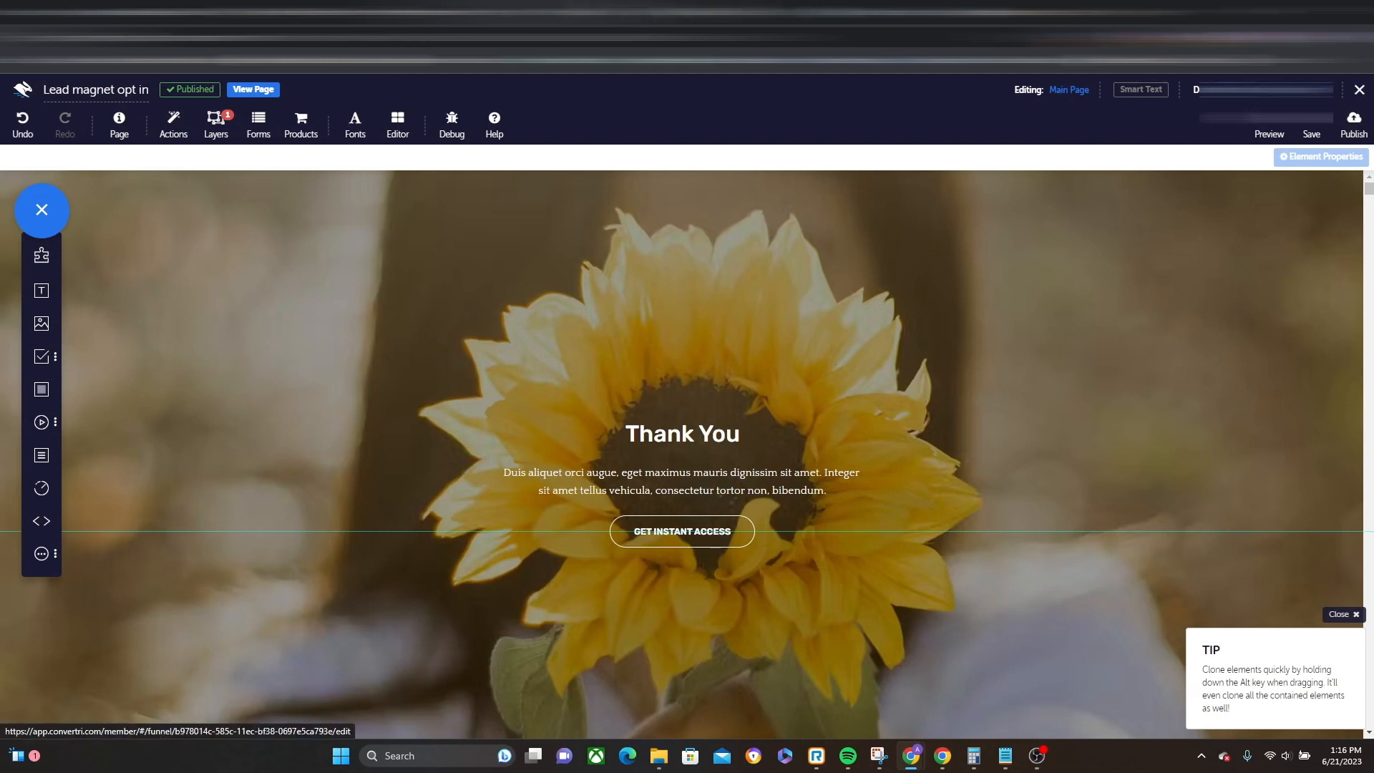
- Leave the Convertri editor and dismiss the conversion event snippet dialog
click(1361, 90)
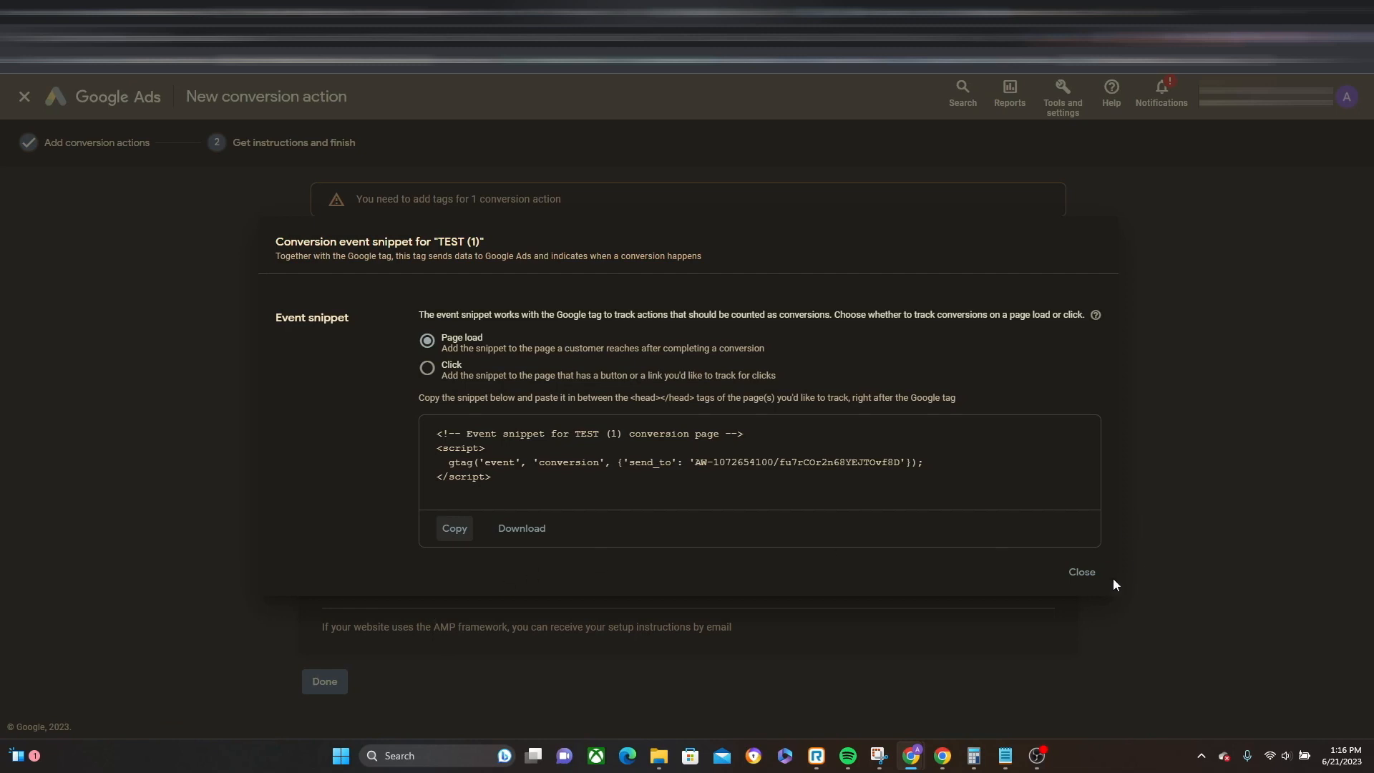
click(1079, 572)
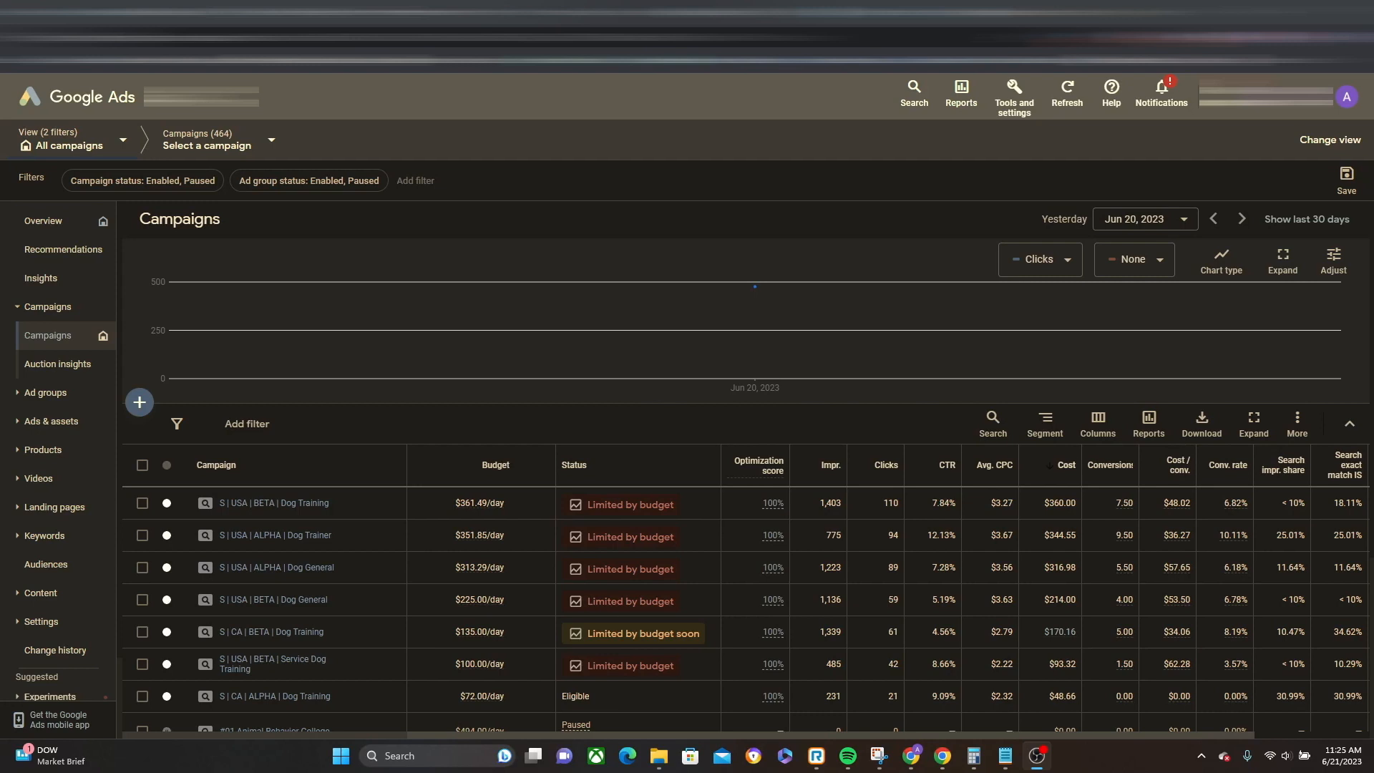
click(20, 310)
click(19, 310)
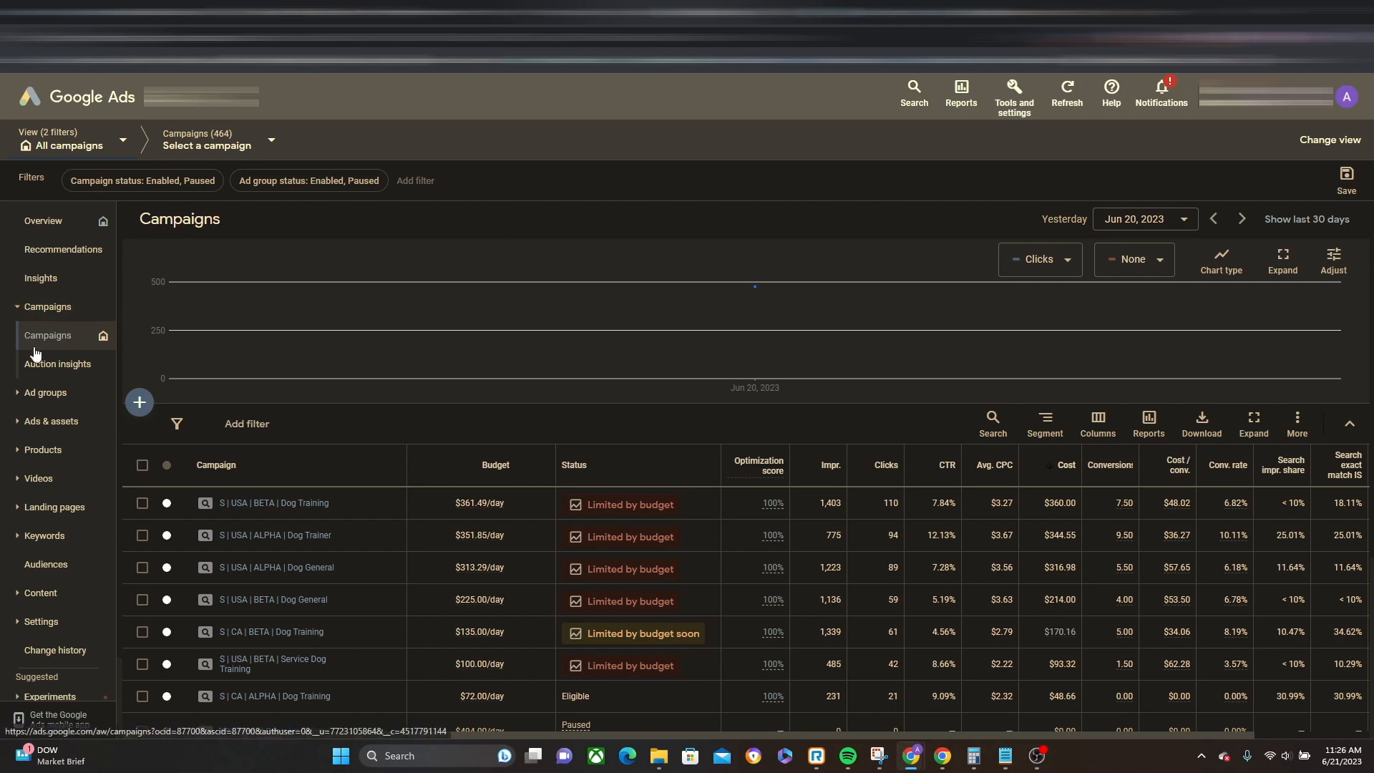
- Choose New campaign from the blue + button menu
click(140, 403)
click(194, 417)
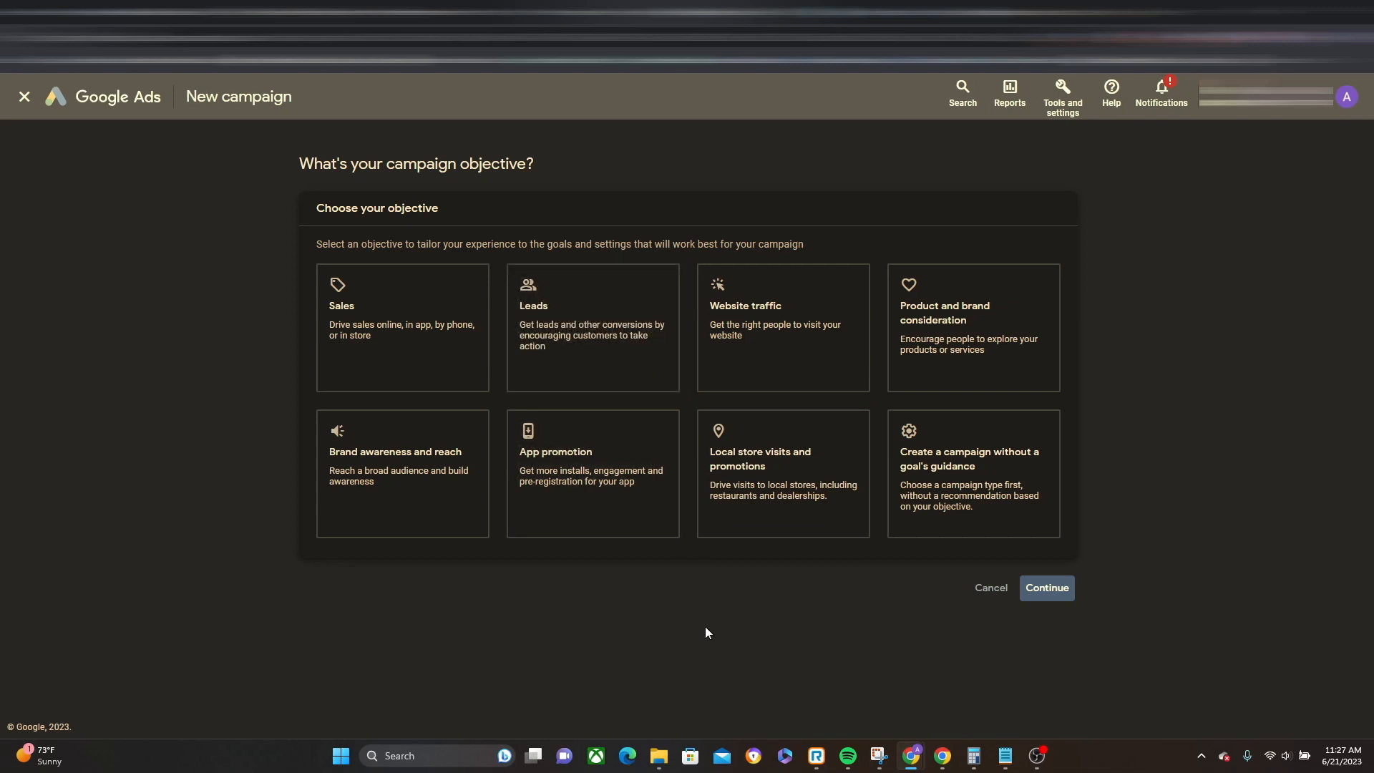
- Pick Leads as the campaign objective, then Search as the campaign type
click(612, 360)
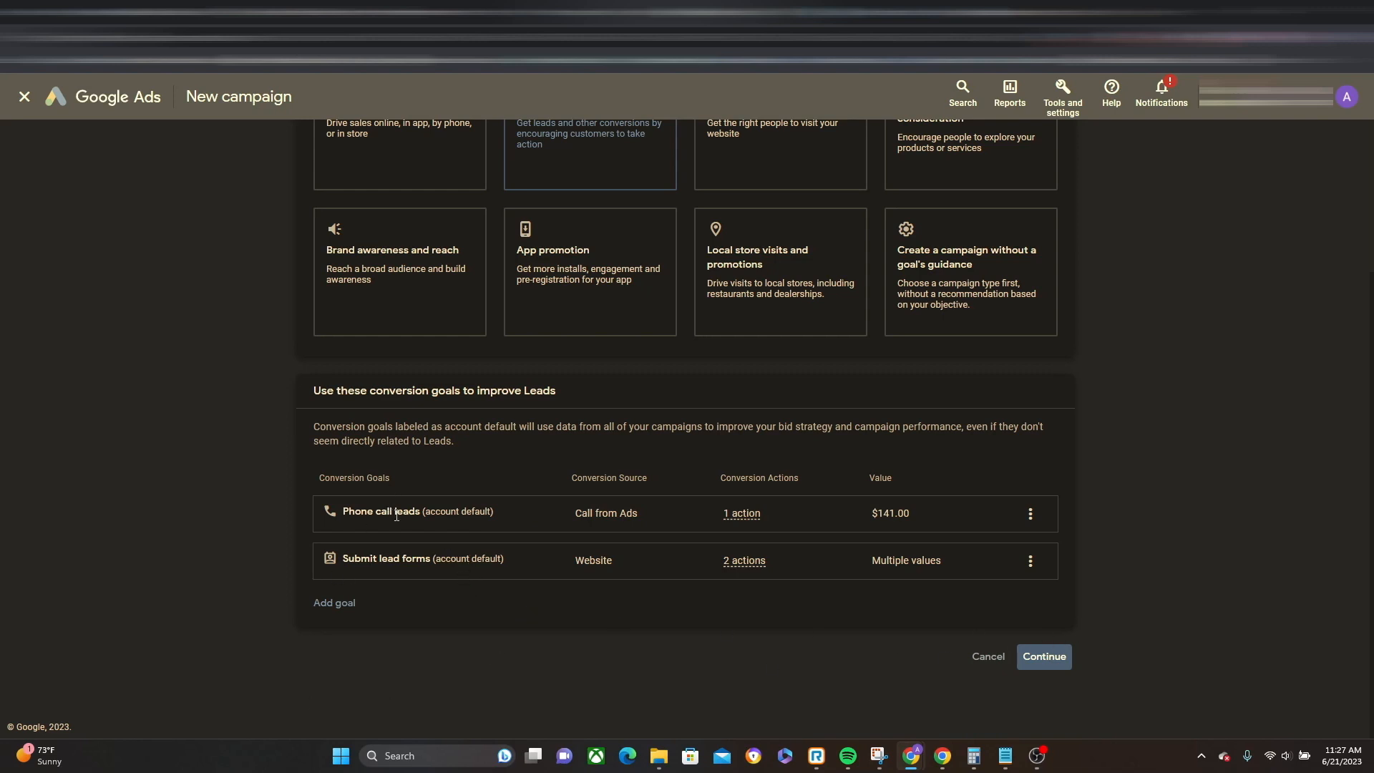
click(1039, 660)
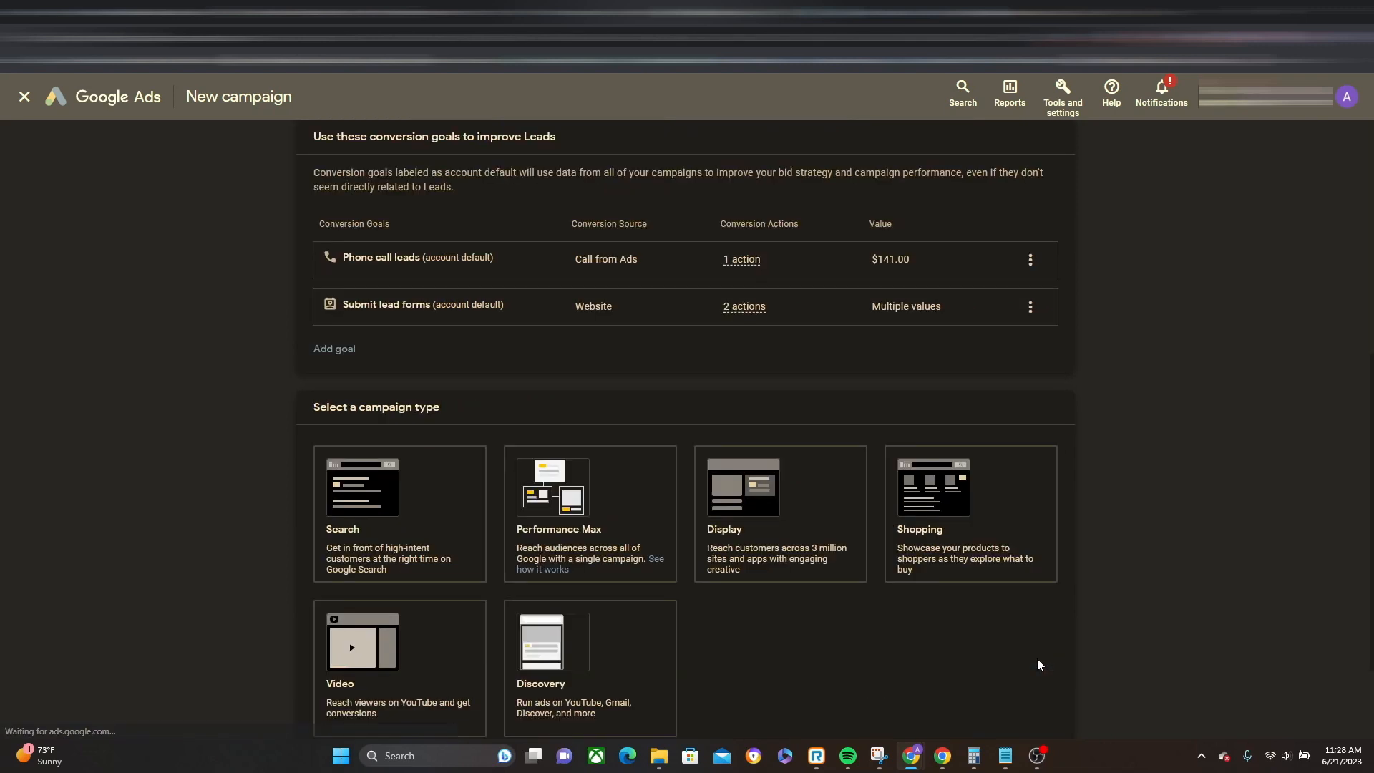
scroll(1129, 505, down, 2)
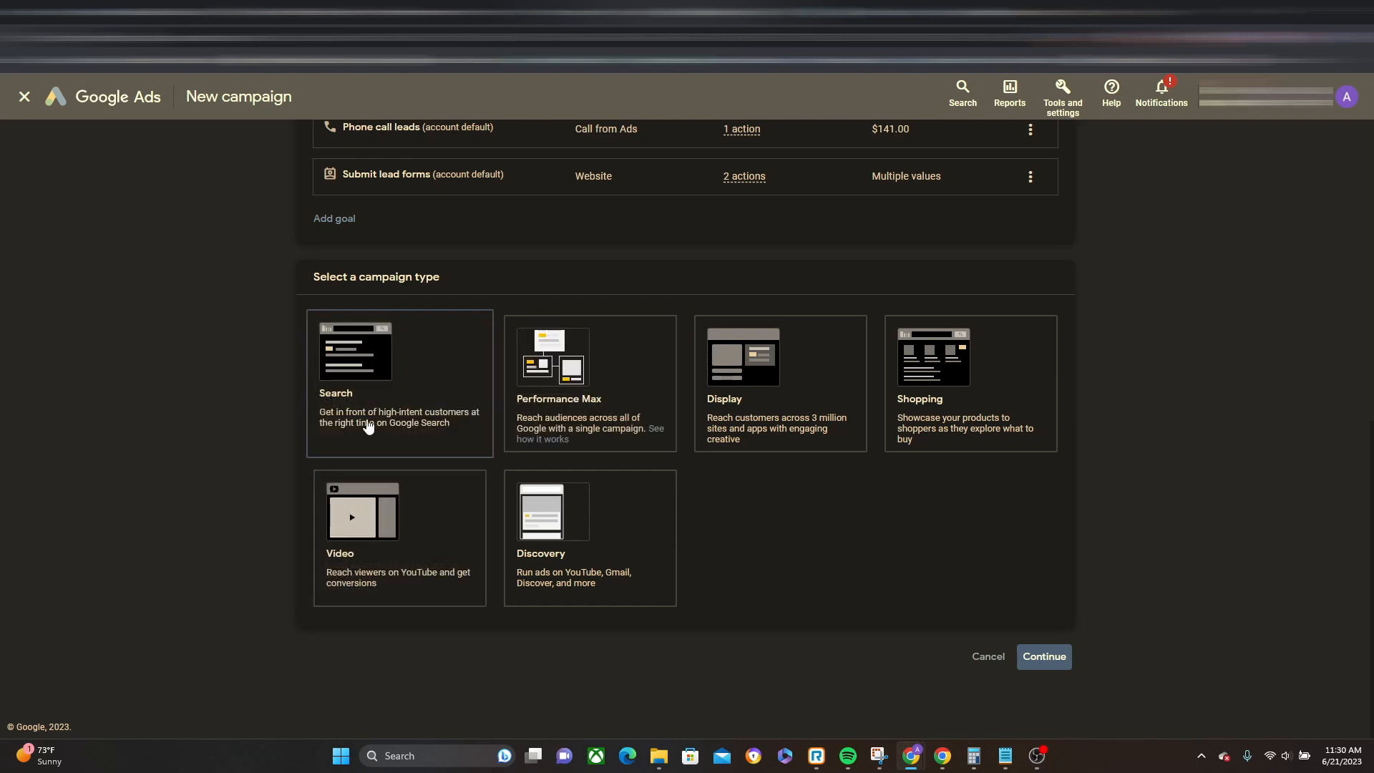
click(368, 399)
scroll(366, 398, down, 5)
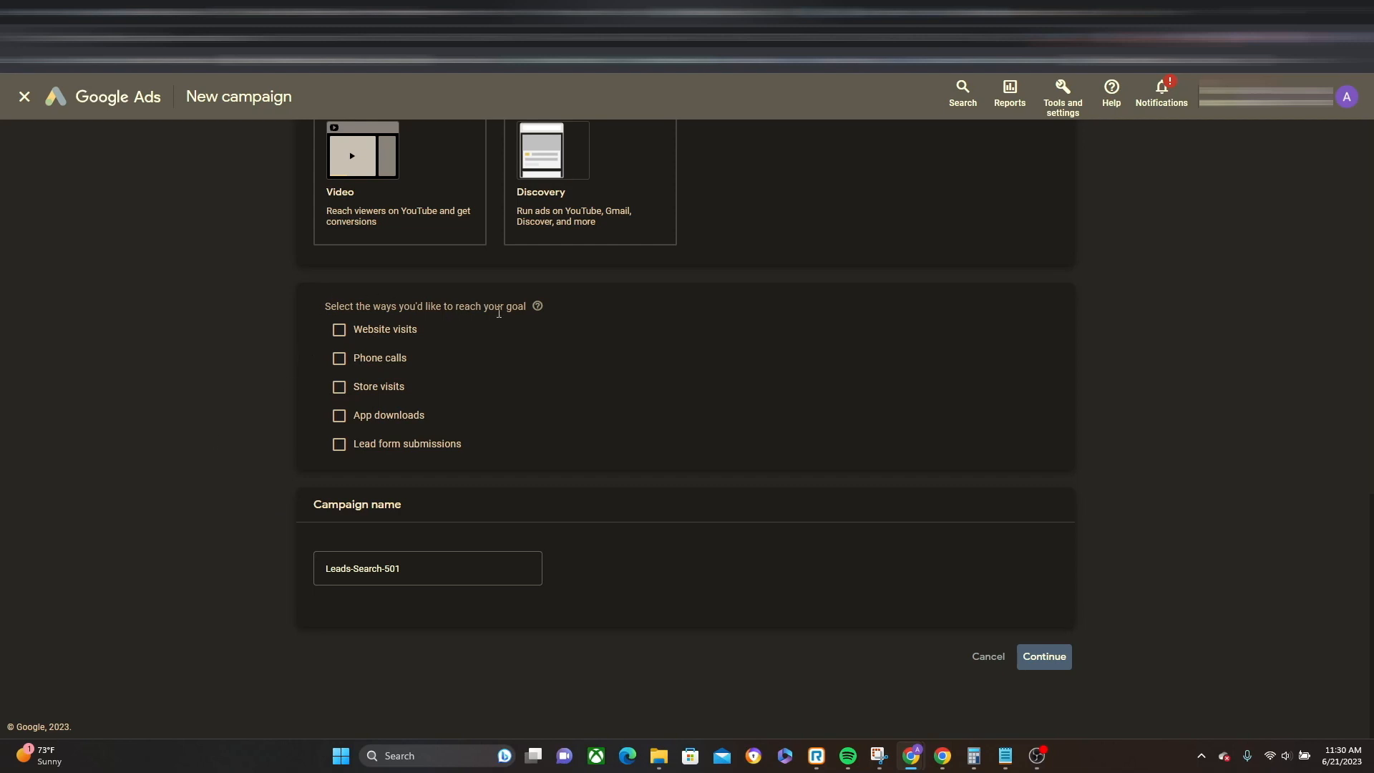
- Tick Website visits as the goal method, leave Phone calls unticked, and start entering the website
click(340, 328)
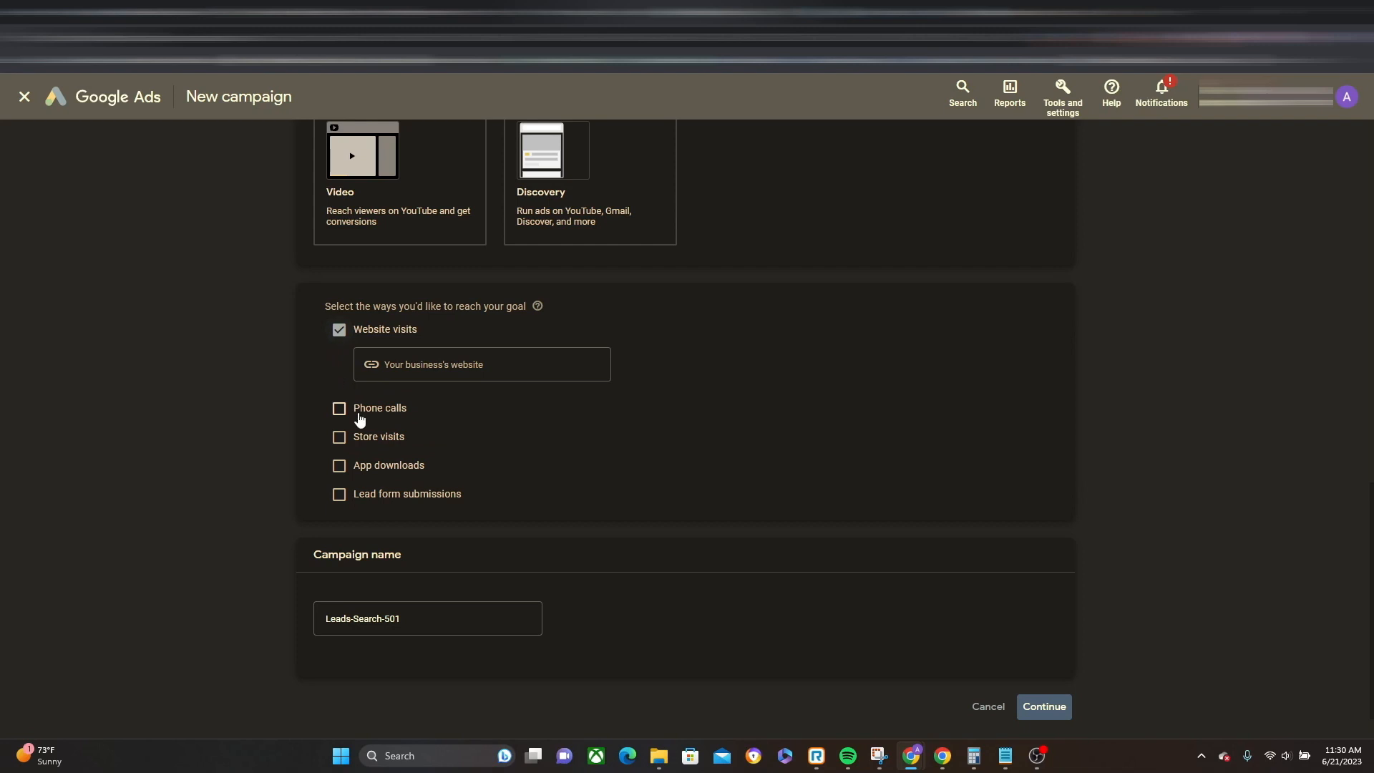
click(339, 409)
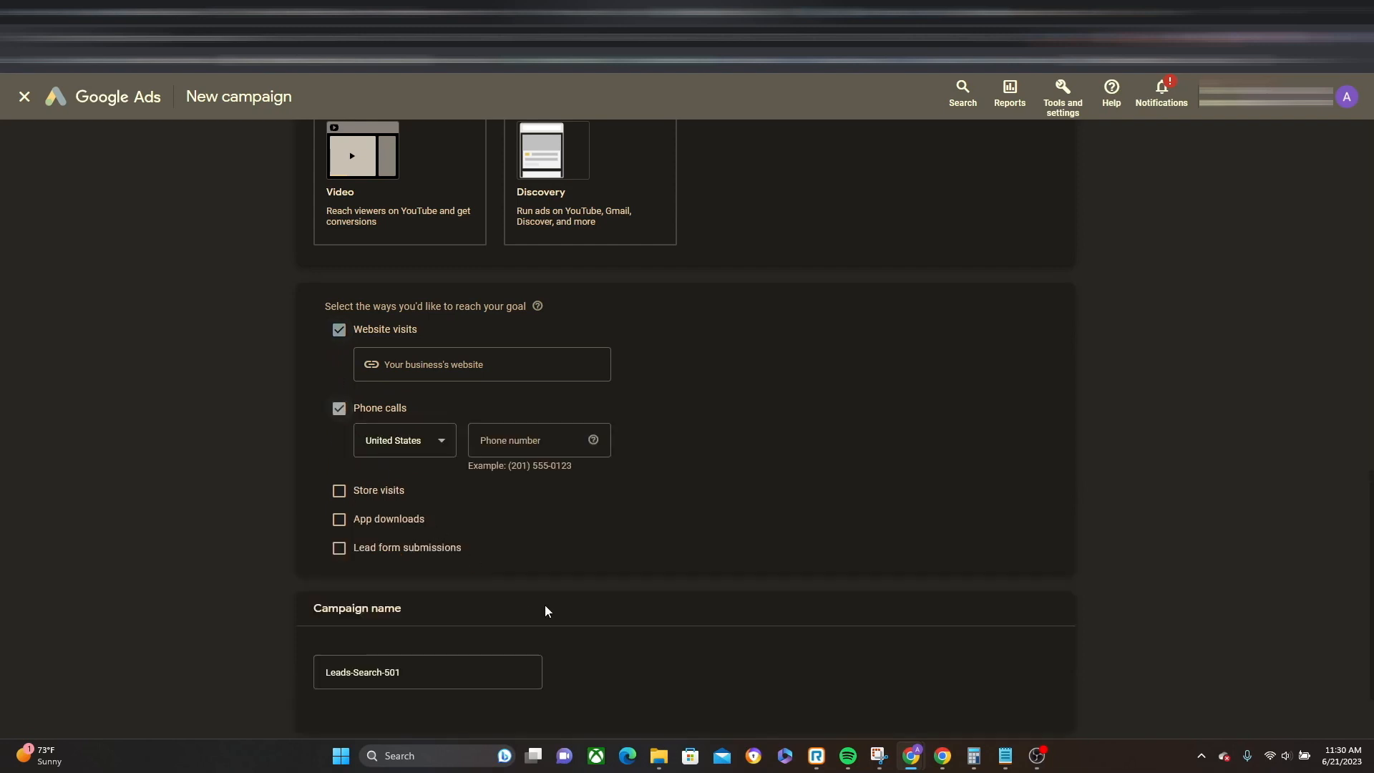
click(339, 412)
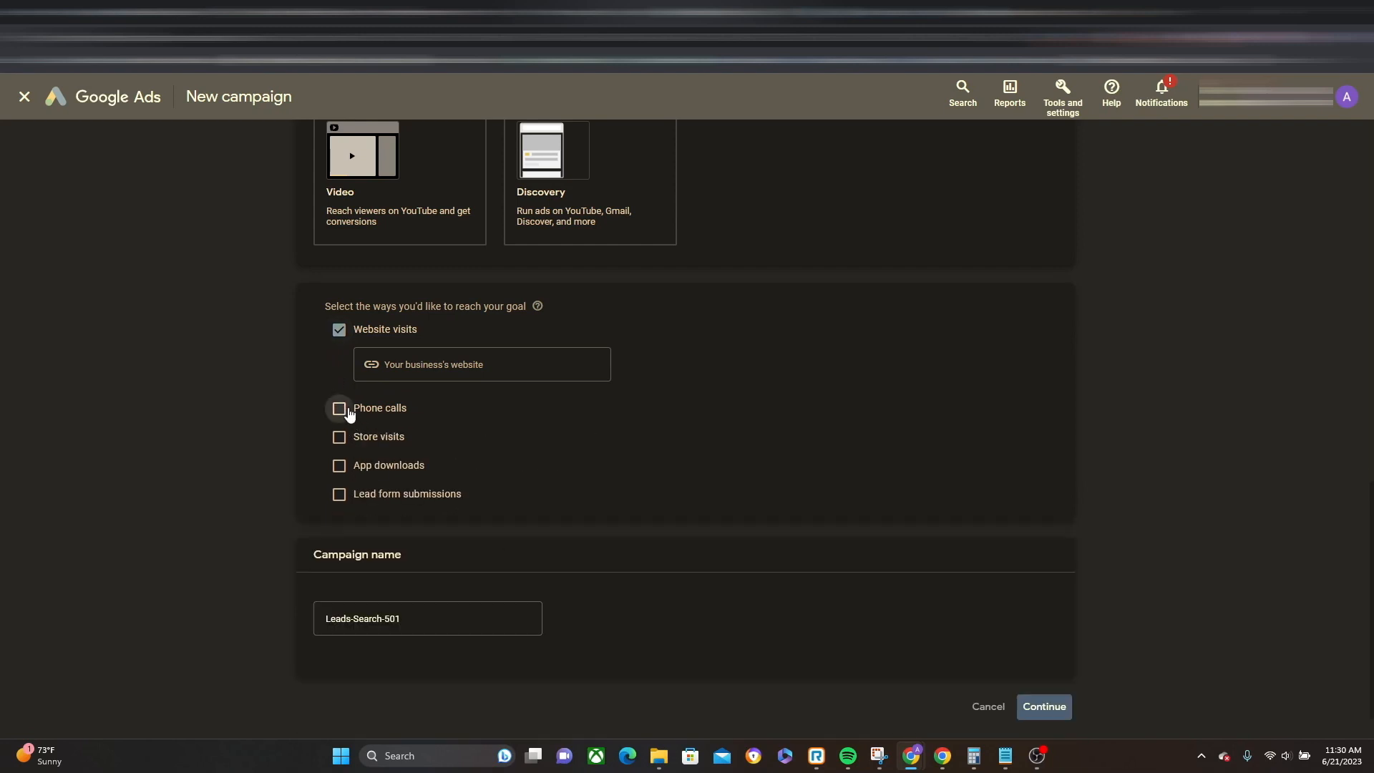
click(339, 410)
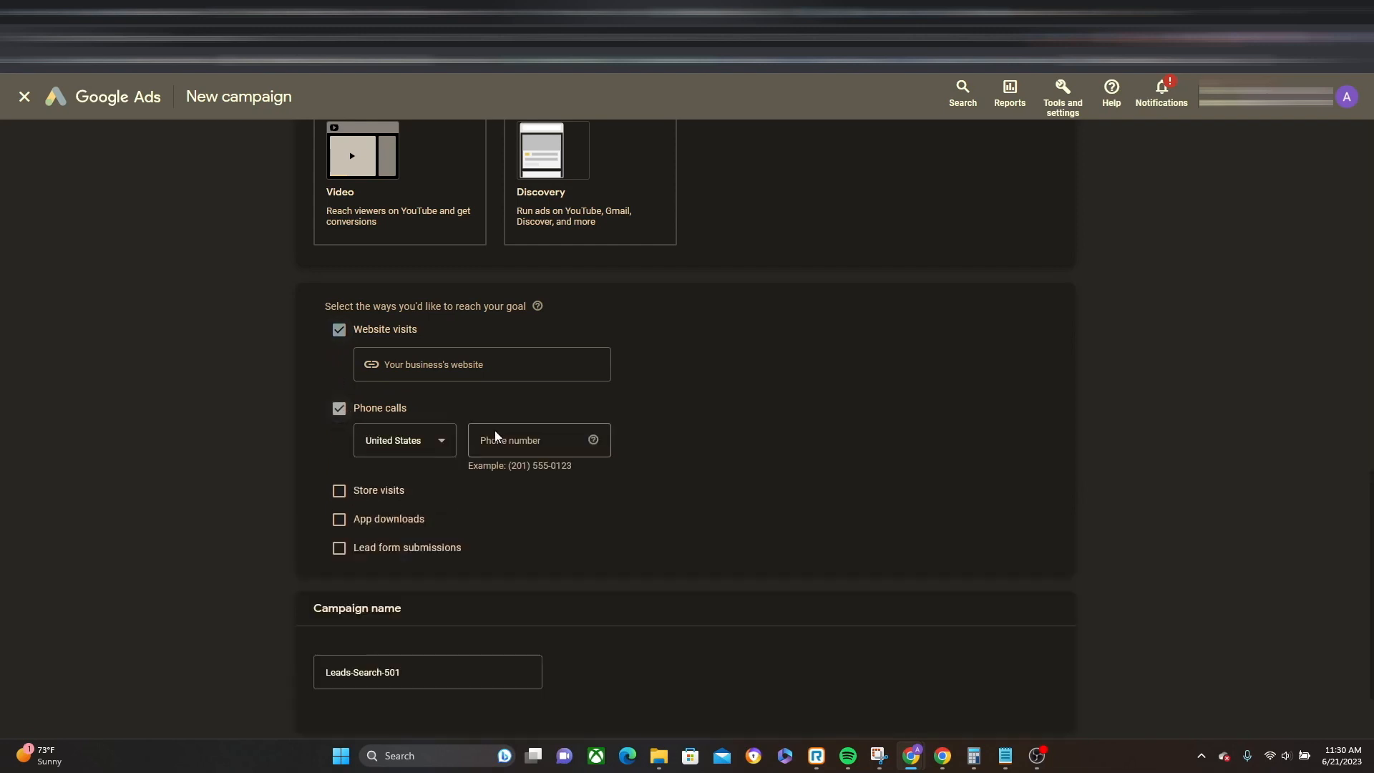
click(344, 409)
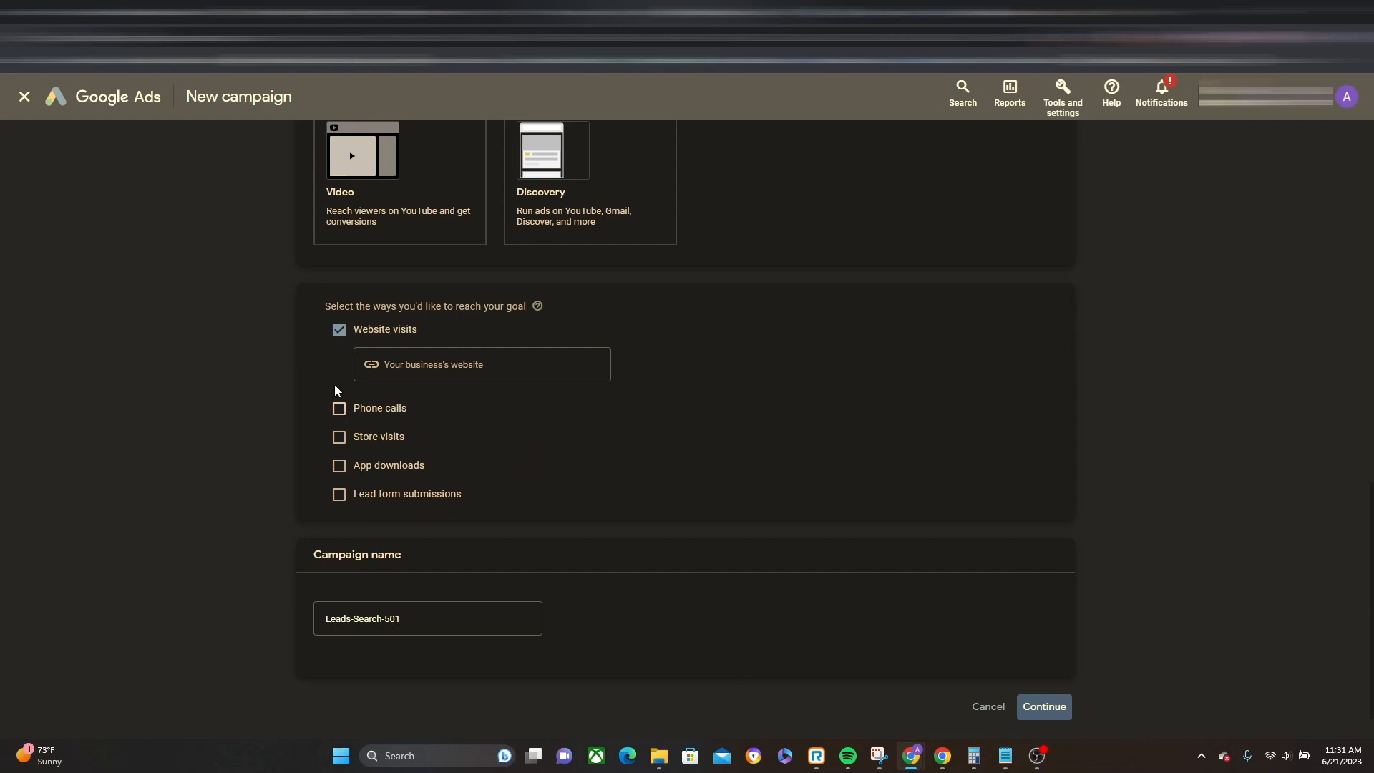
click(474, 365)
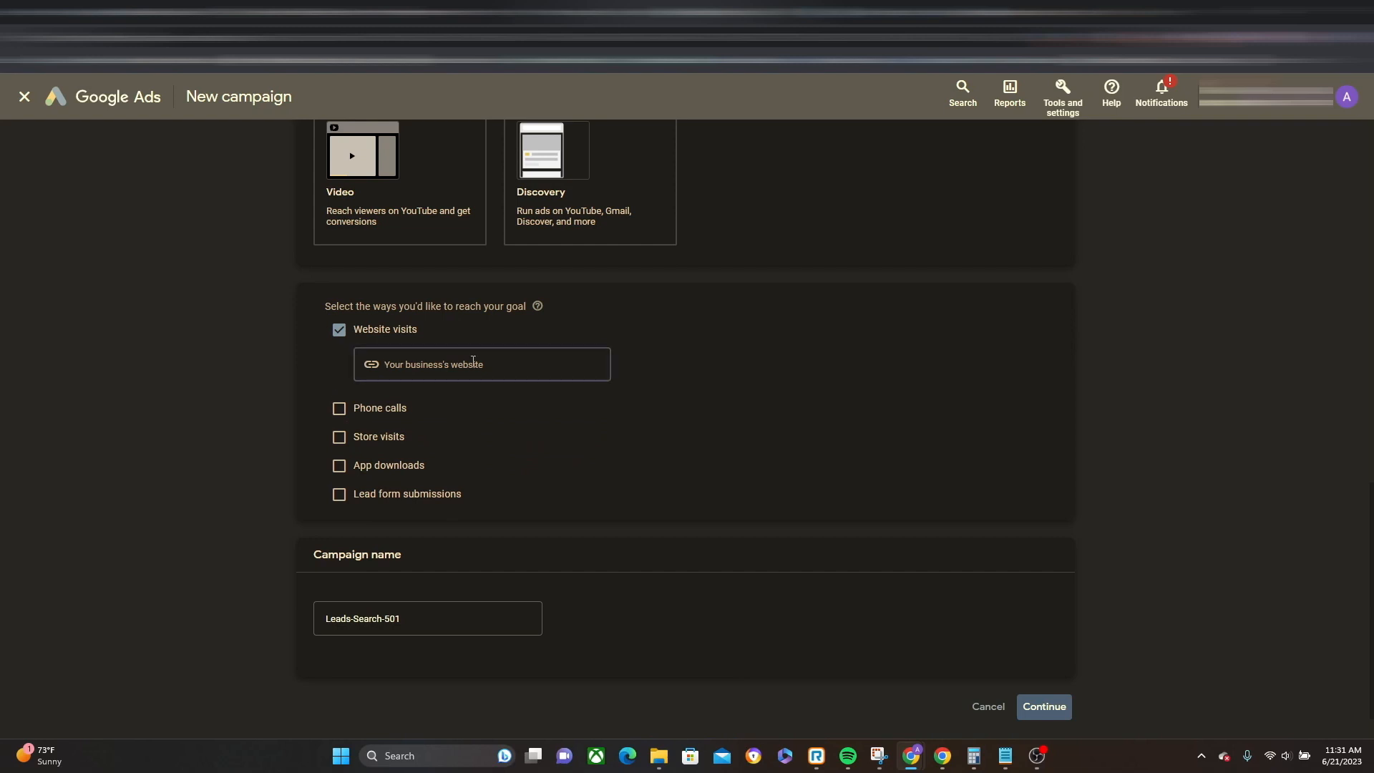
text(w)
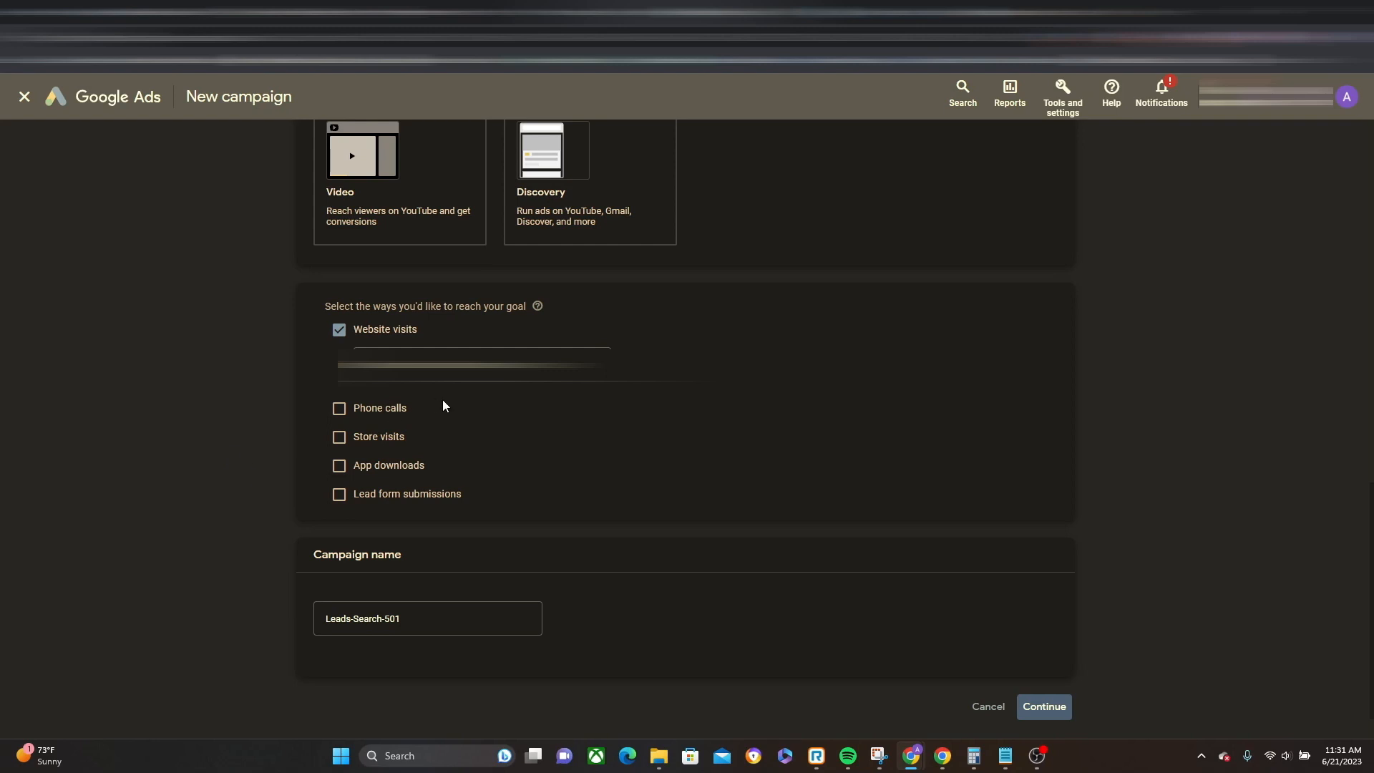
mouse_move(540, 320)
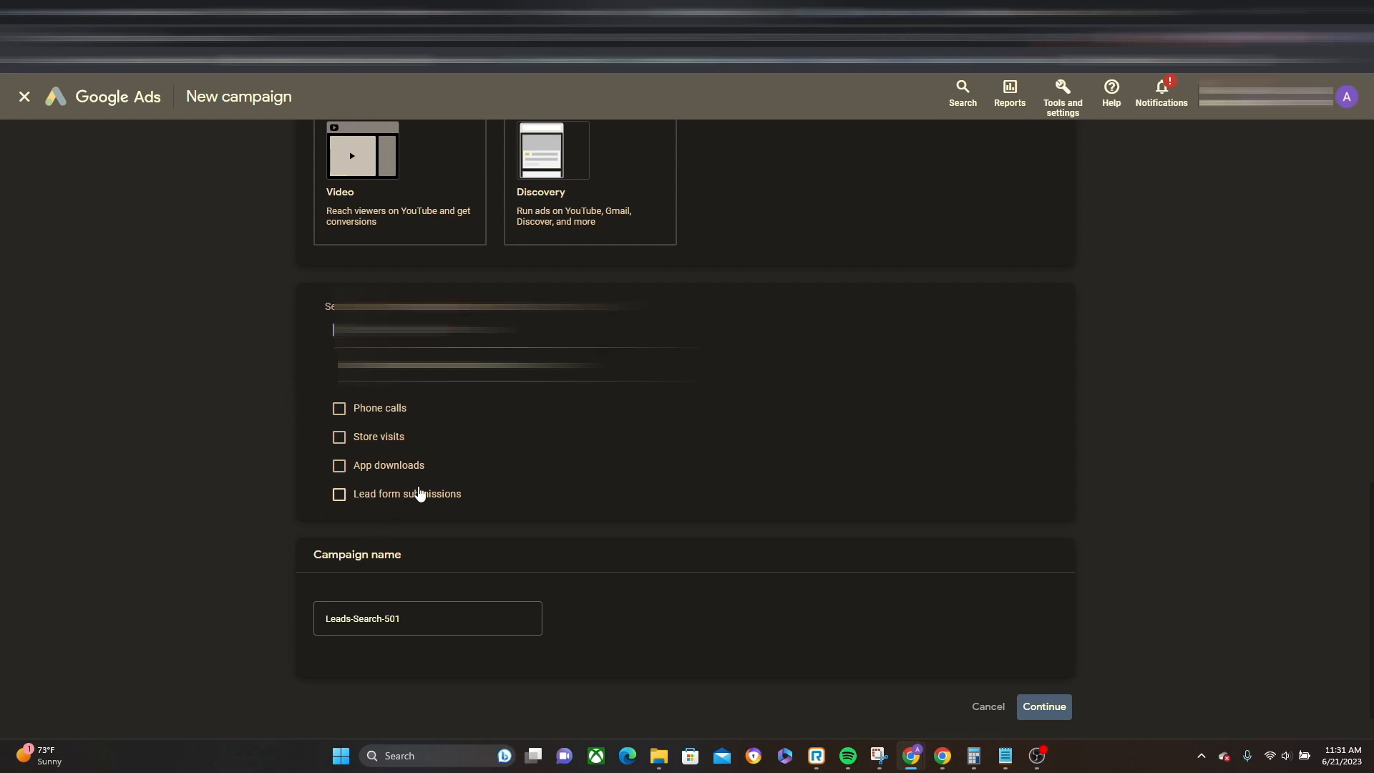
scroll(450, 608, down, 1)
- Replace the campaign name Leads-Search-501 with 'S | USA | BETA | Test'
triple_click(445, 567)
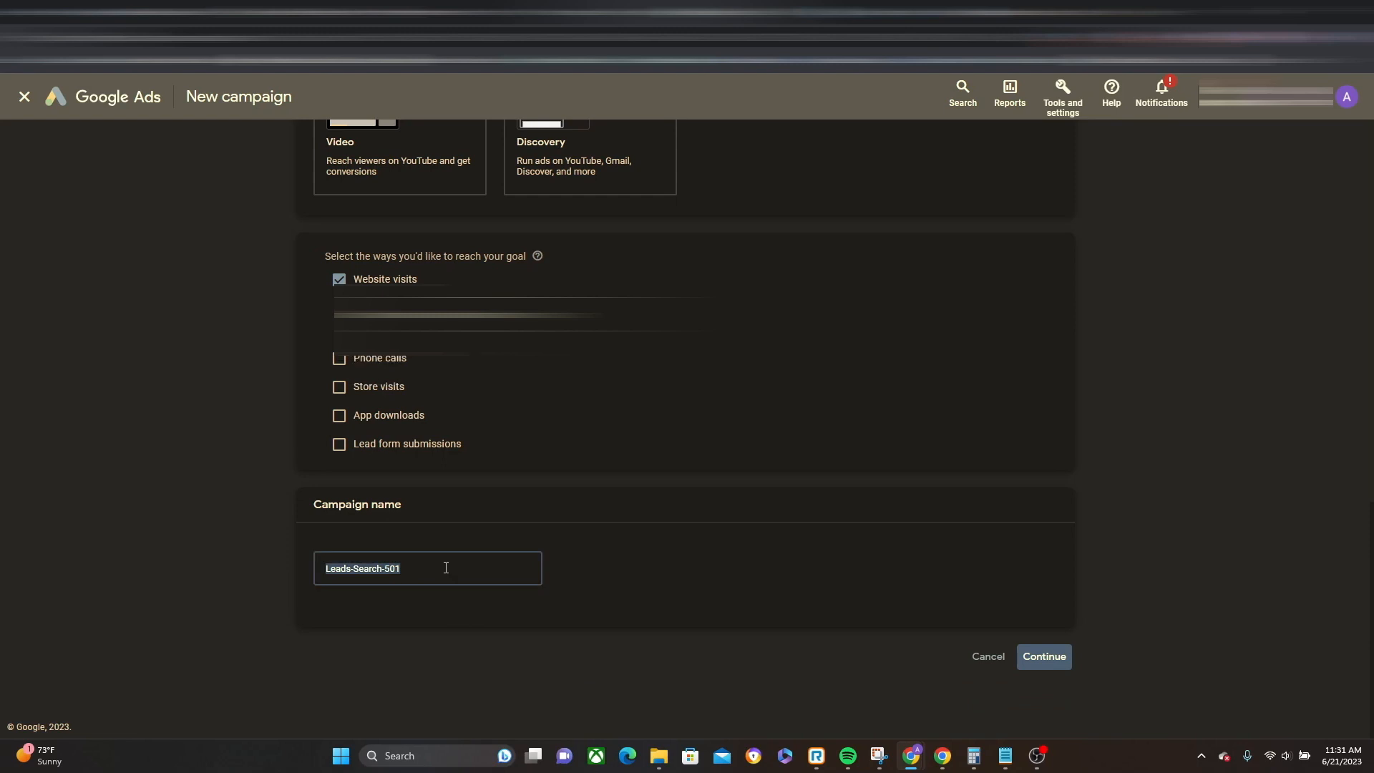
text(s)
text(USA)
text(| BETA)
text(Test)
key(ctrl+shift+Left)
text(Dog trainer)
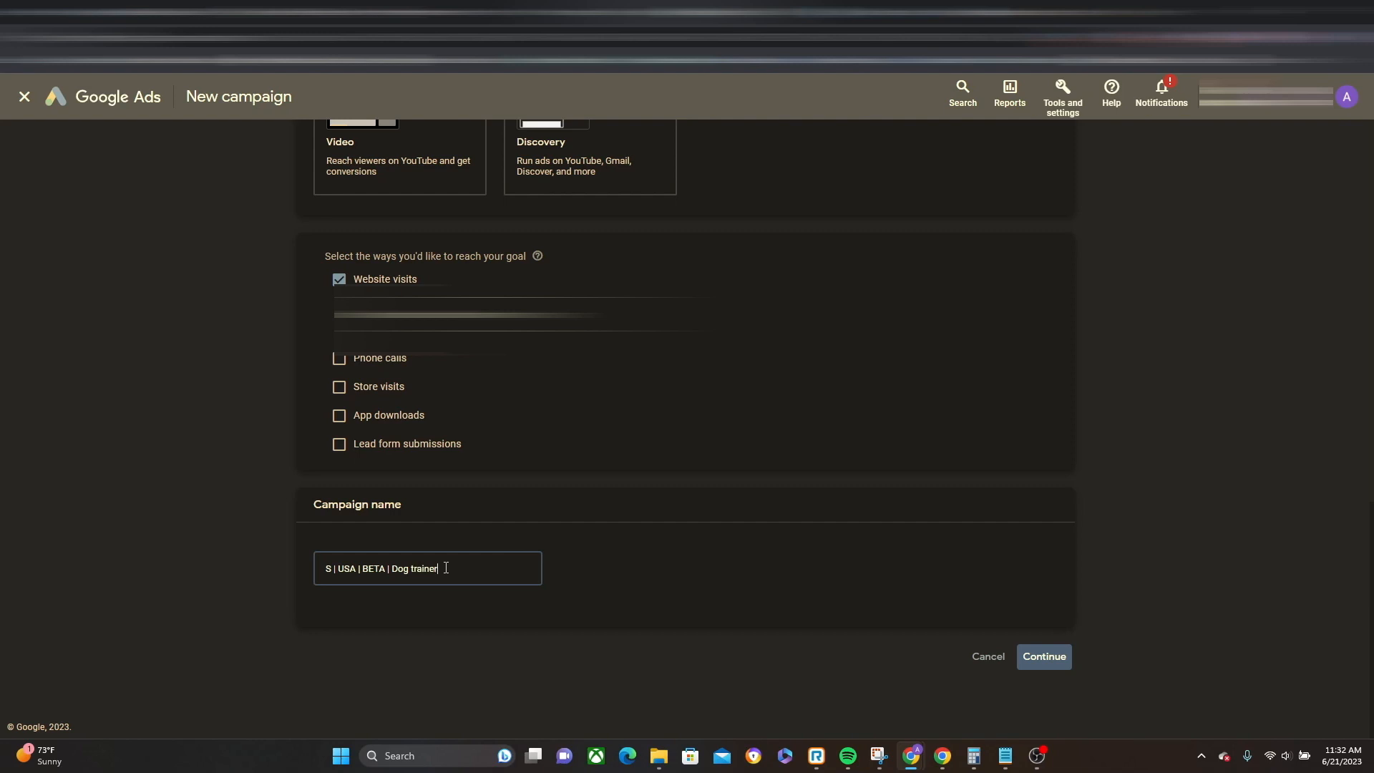
key(ctrl+shift+Left)
key(ctrl+shift+Left)
text(Test)
click(1148, 489)
- On the Bidding page, untick the $41.00 target cost per action and continue to campaign settings
click(1044, 657)
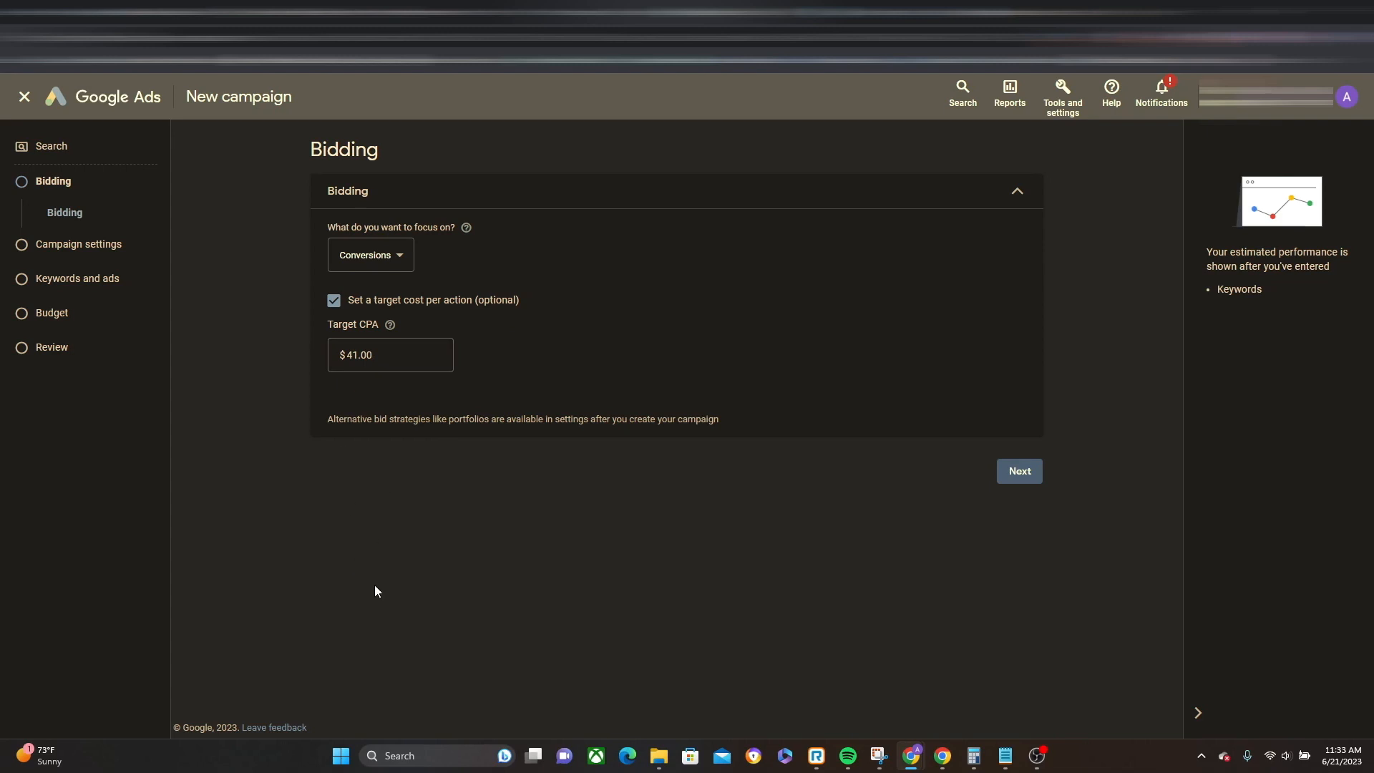
click(335, 301)
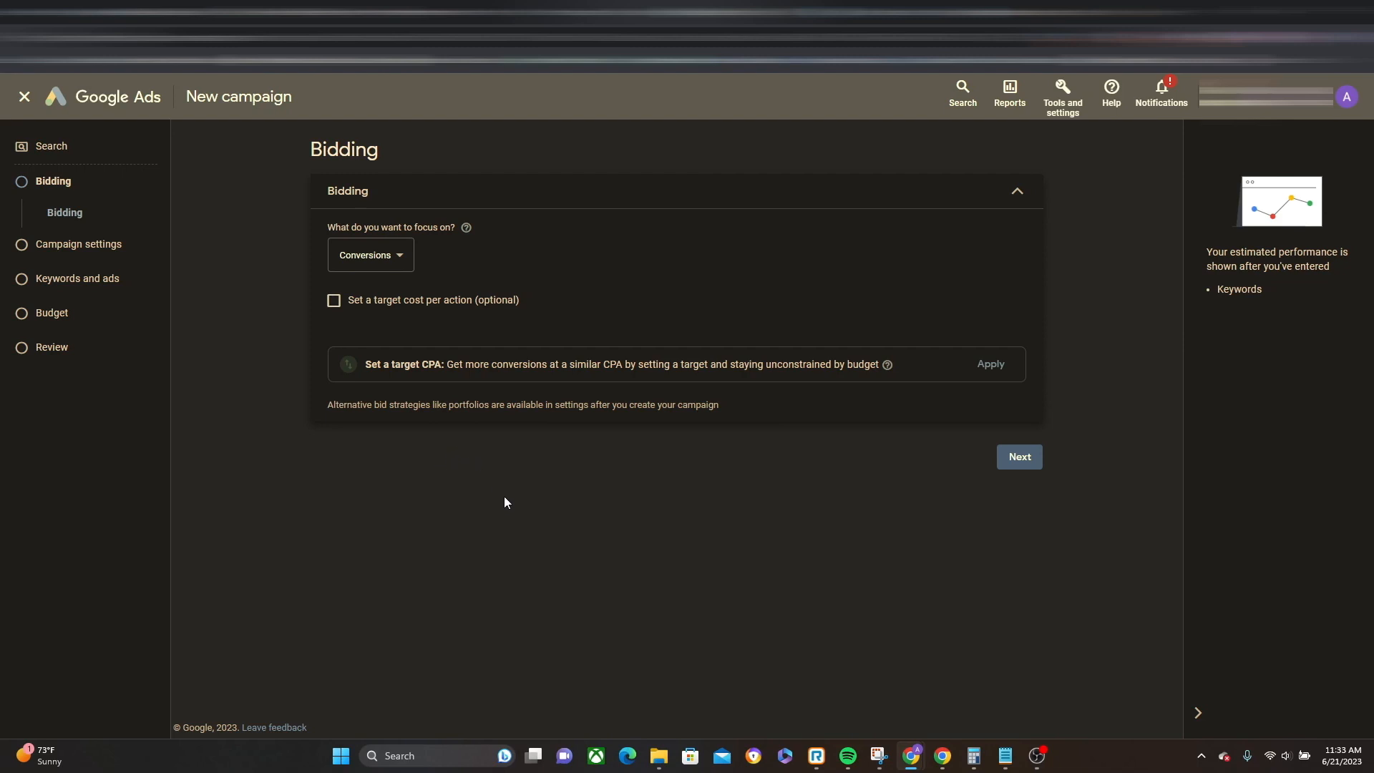
click(1023, 464)
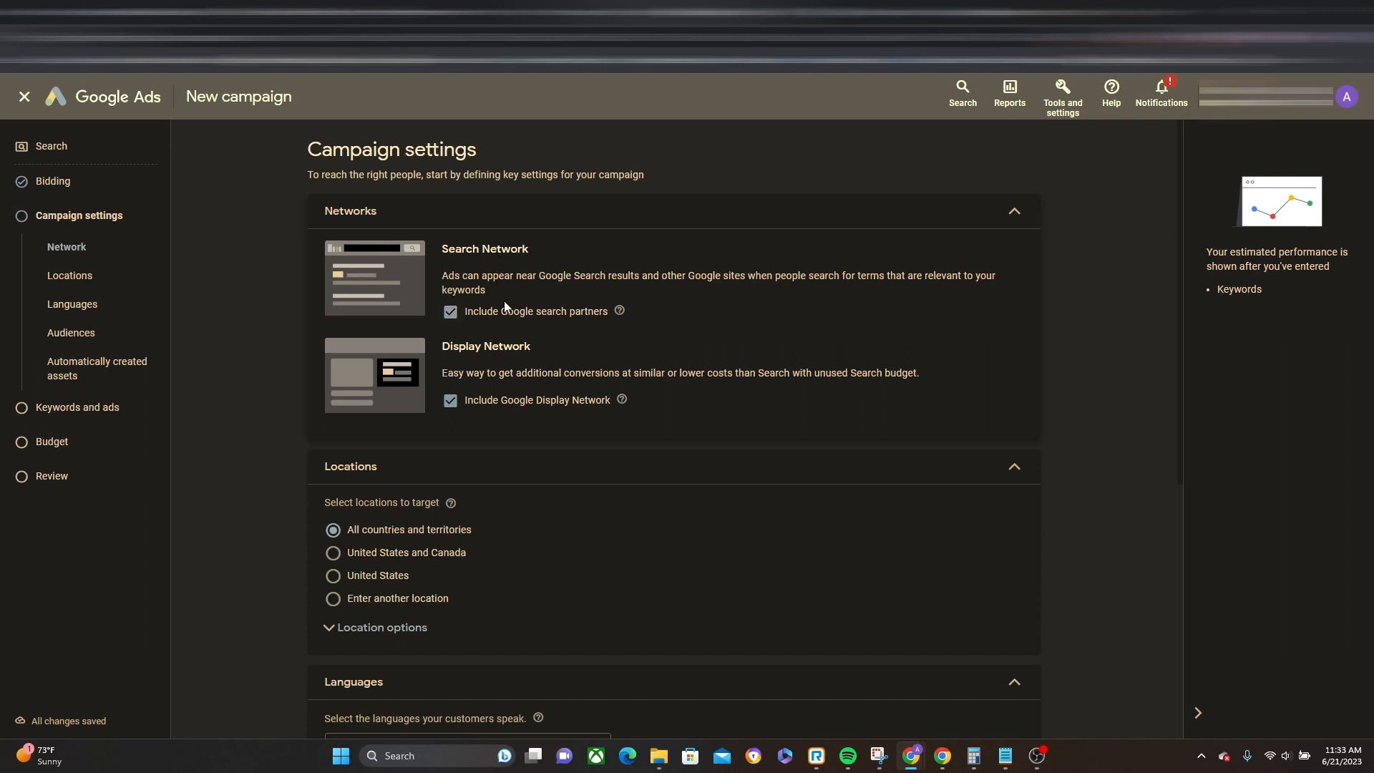
- Exclude Google search partners and the Display Network, and target the United States only
click(451, 314)
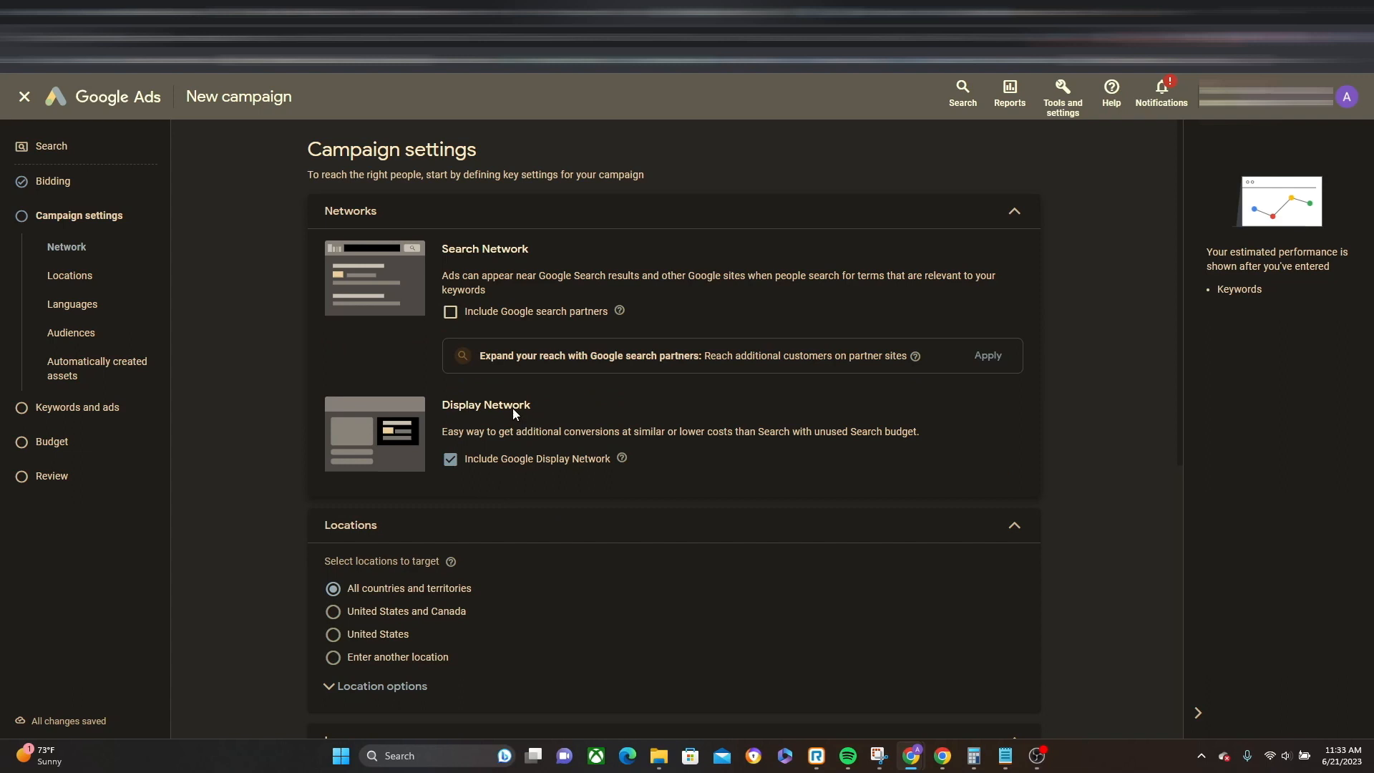
scroll(522, 499, down, 1)
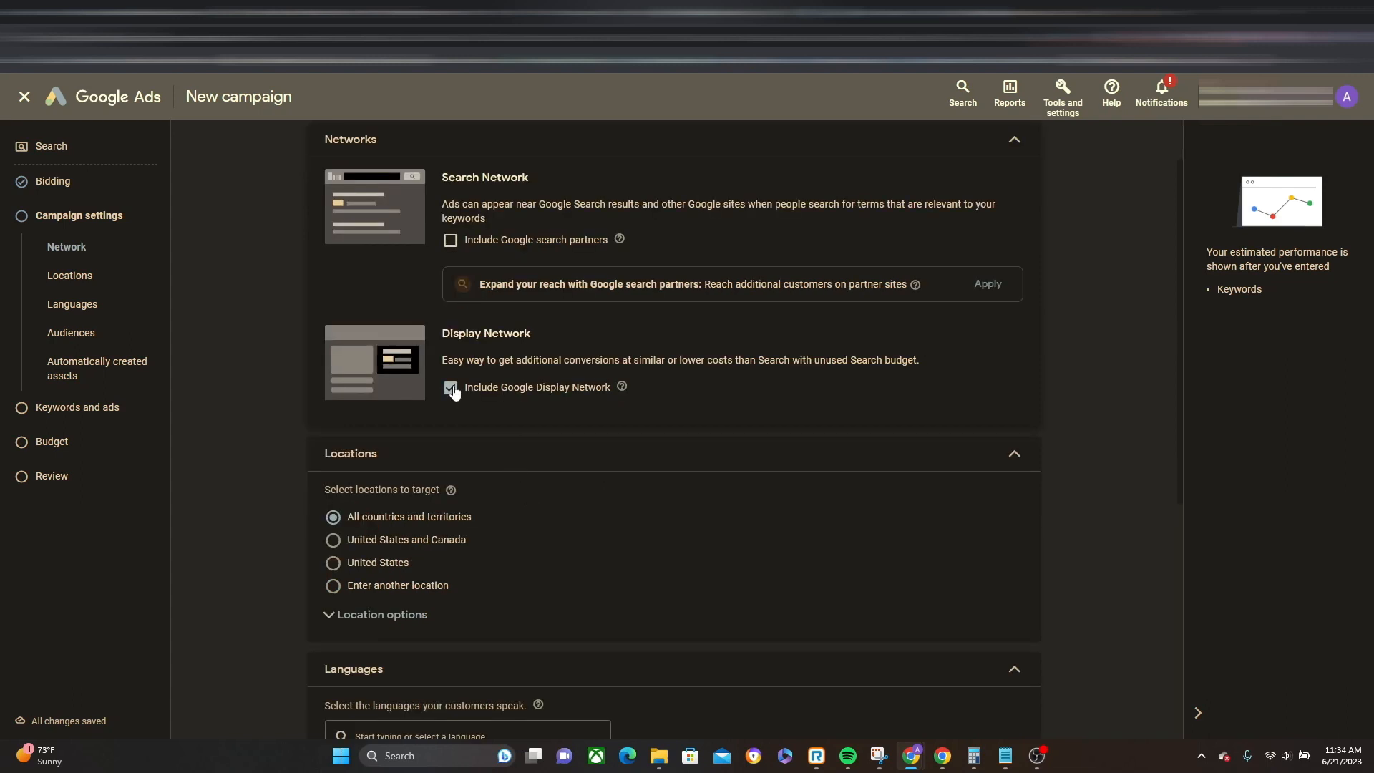
click(450, 387)
scroll(277, 388, down, 2)
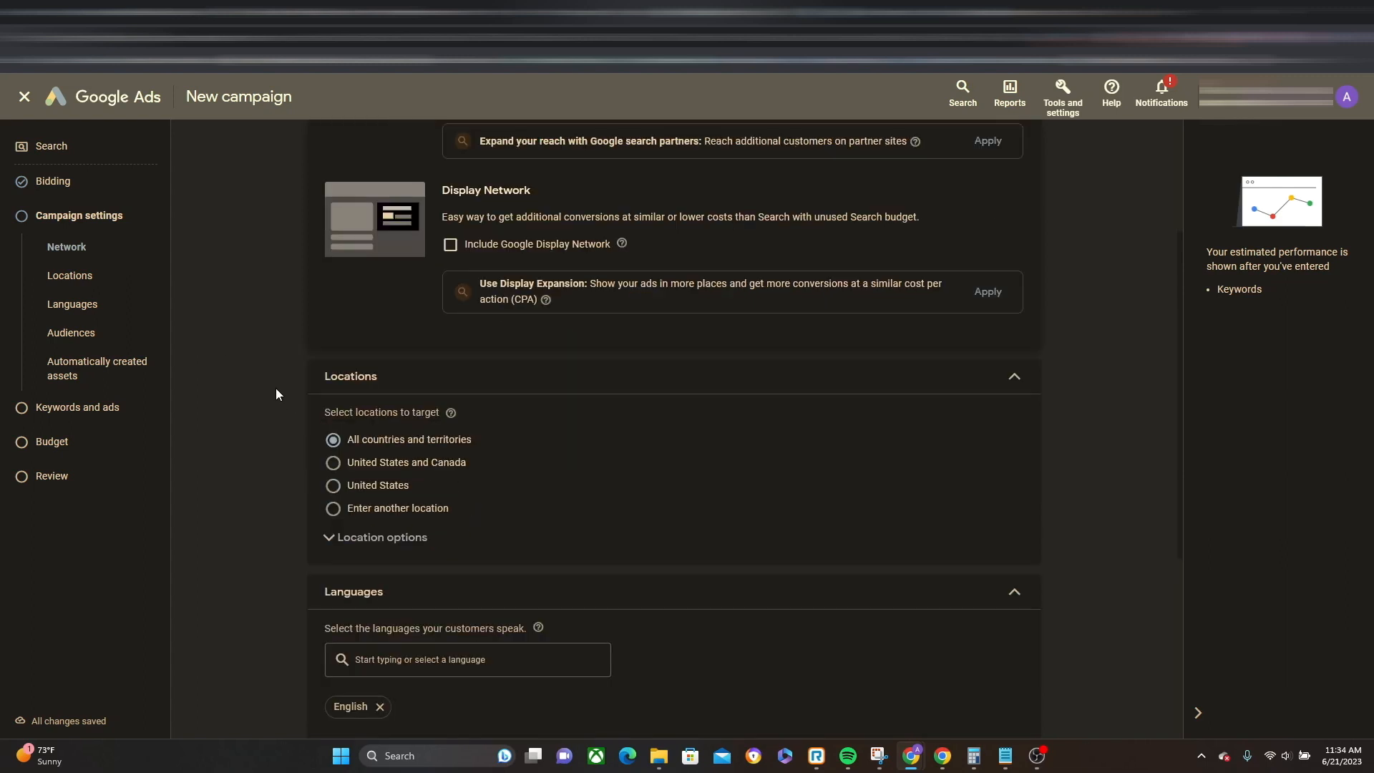
scroll(277, 389, down, 1)
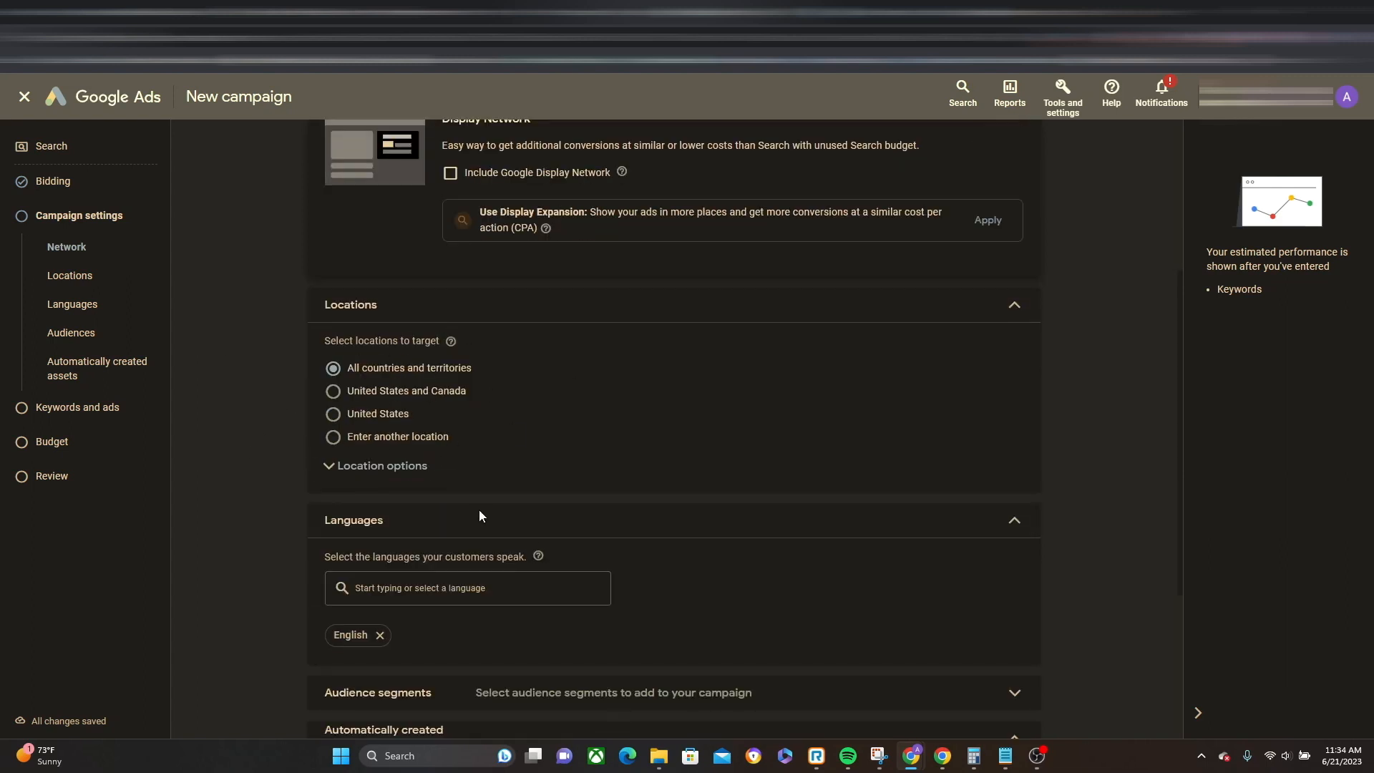
click(332, 414)
scroll(268, 392, down, 1)
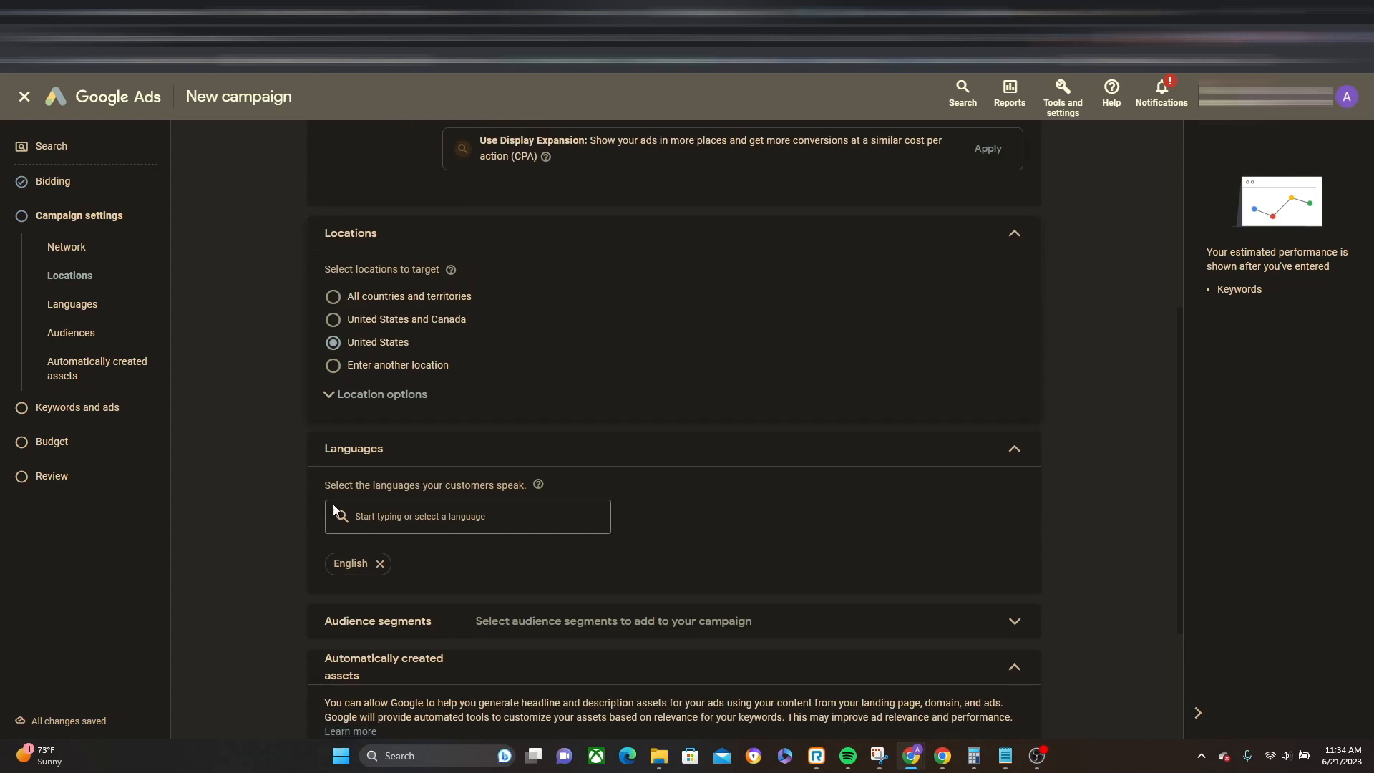
- Try another location, return to United States, then collapse Location options and check languages and assets
click(333, 399)
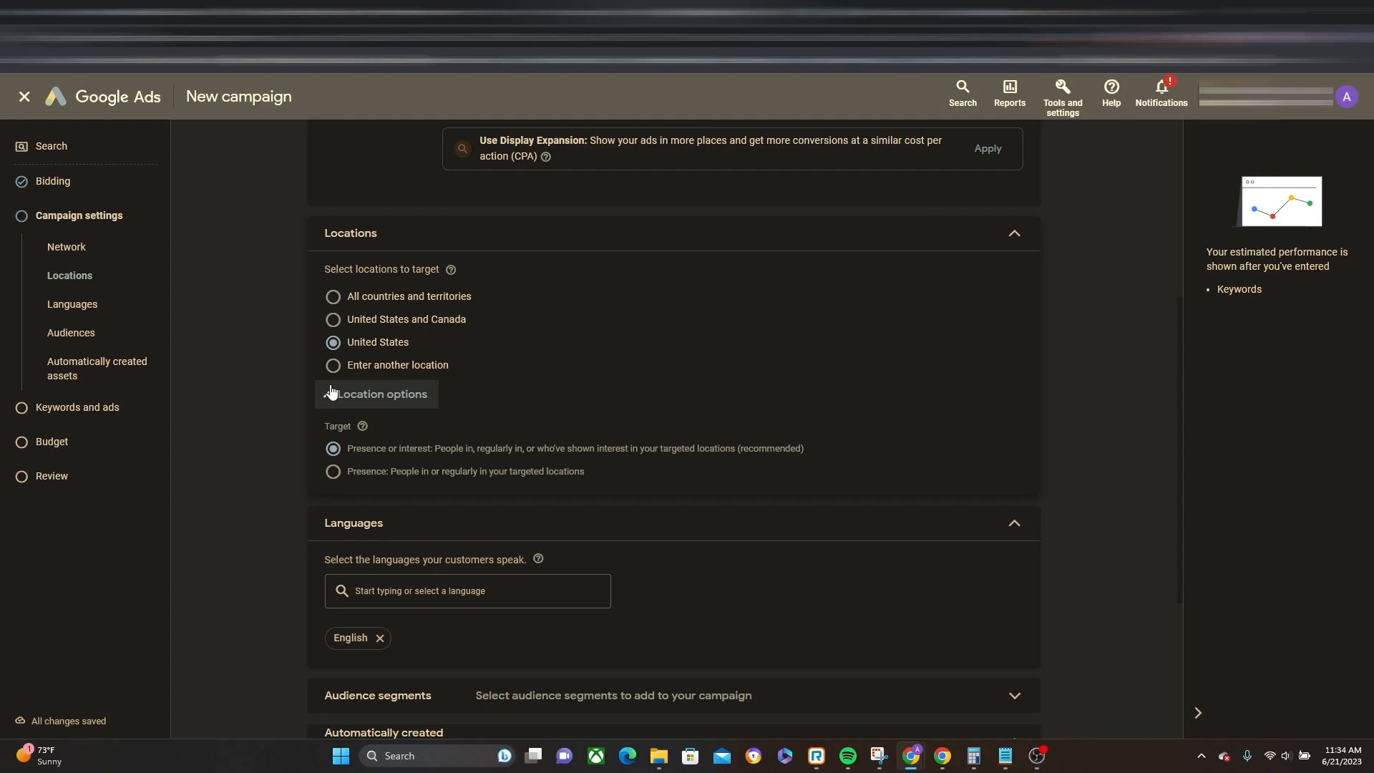
click(333, 366)
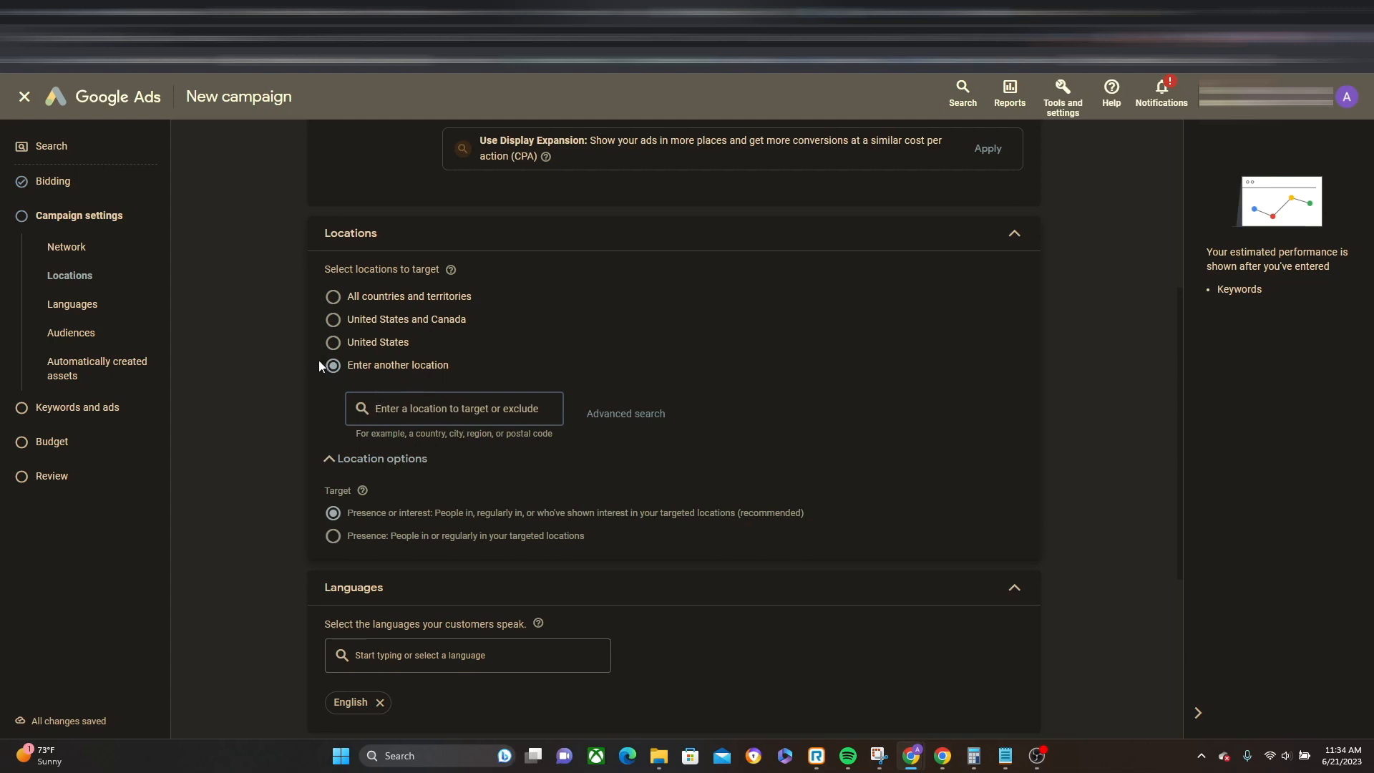
click(335, 345)
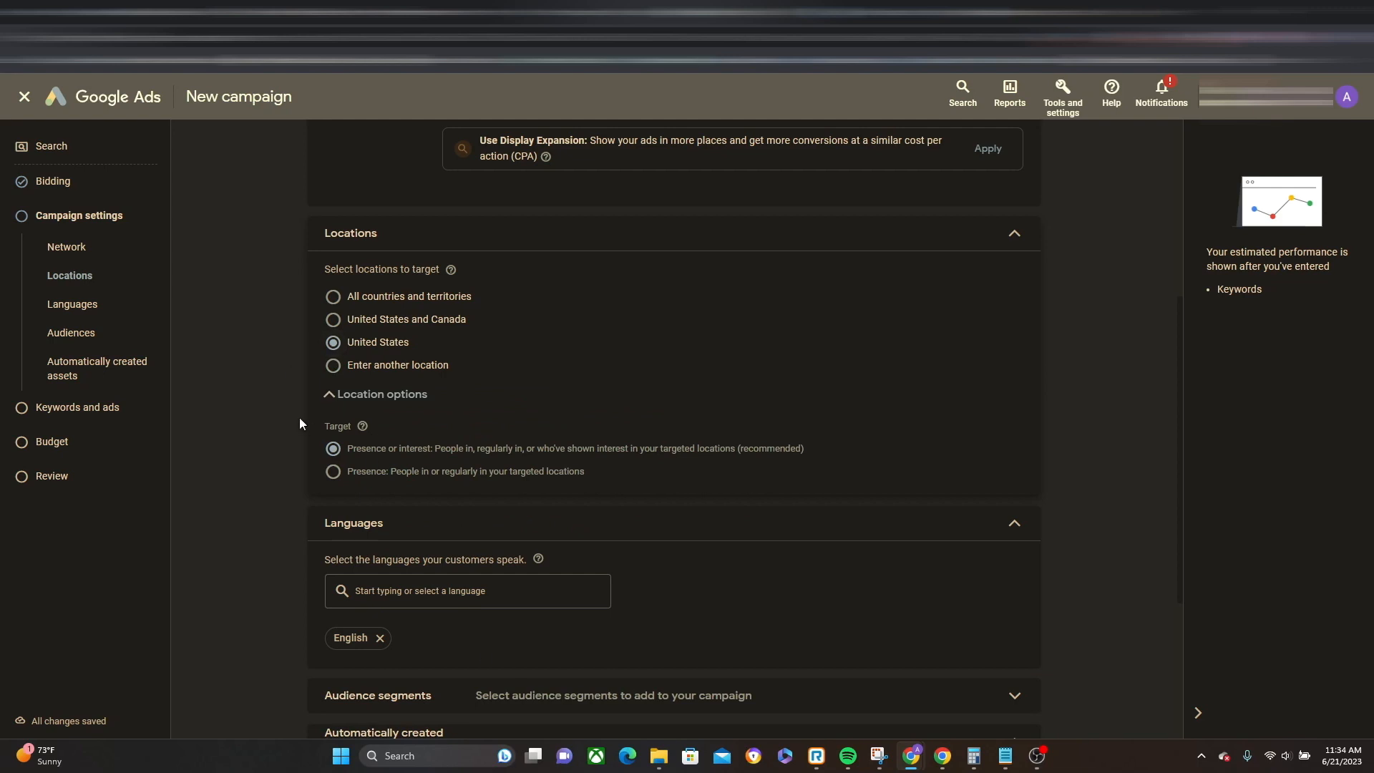
click(339, 395)
scroll(282, 419, down, 1)
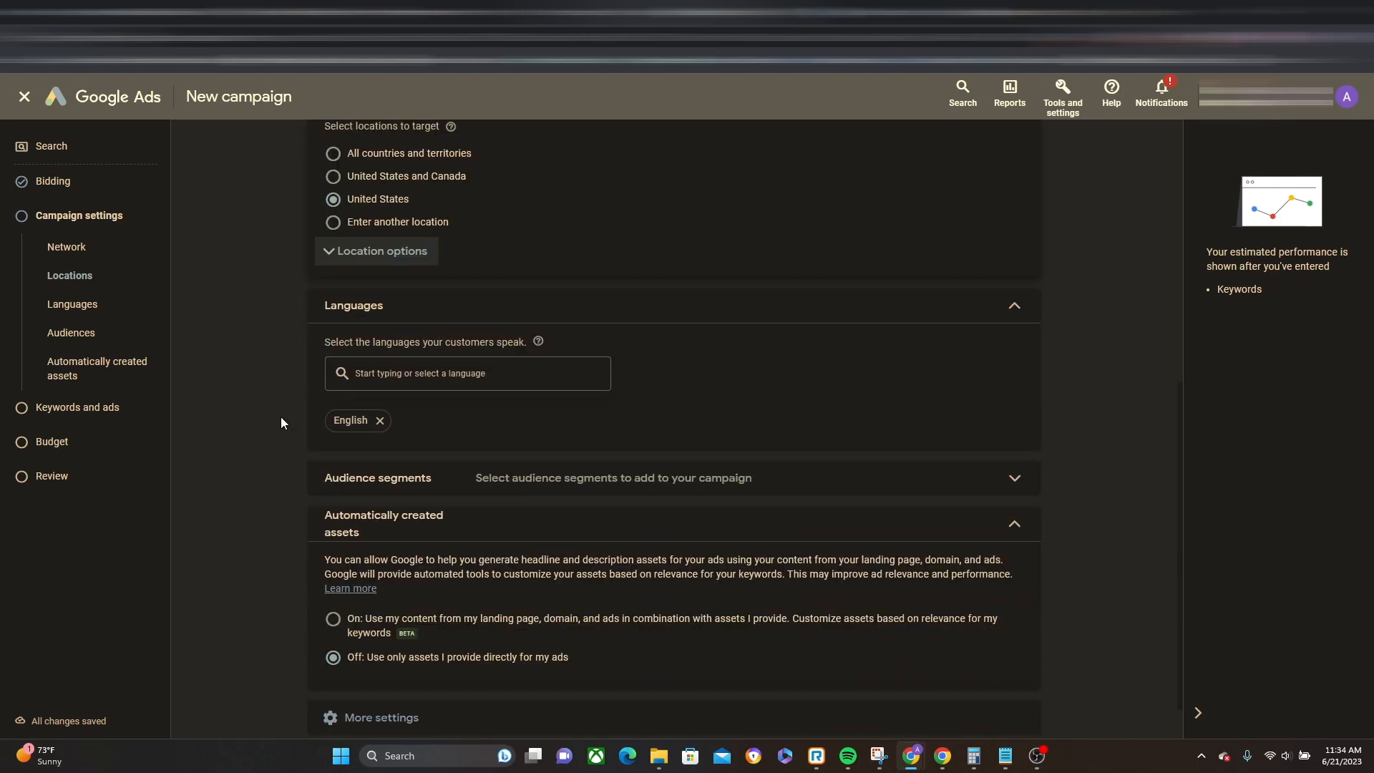
scroll(281, 419, down, 2)
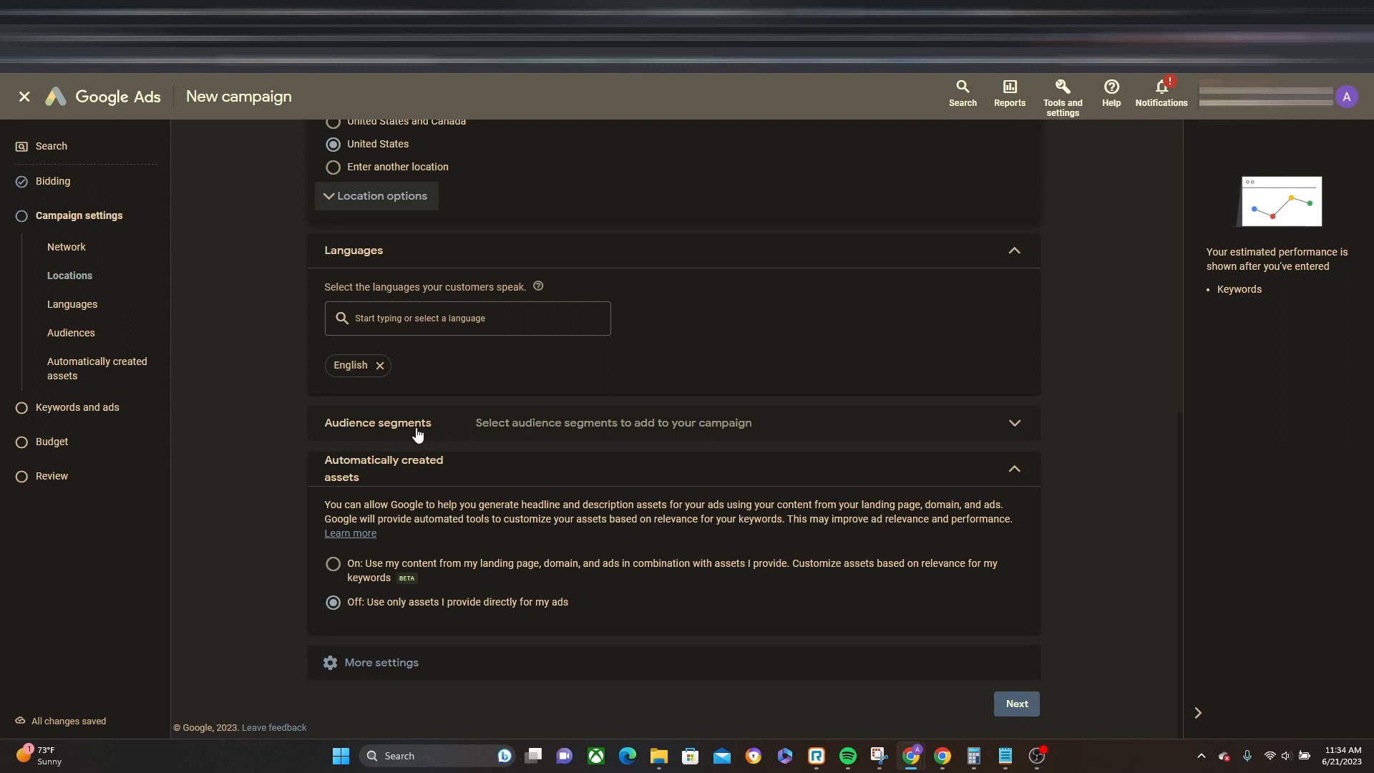
click(1013, 427)
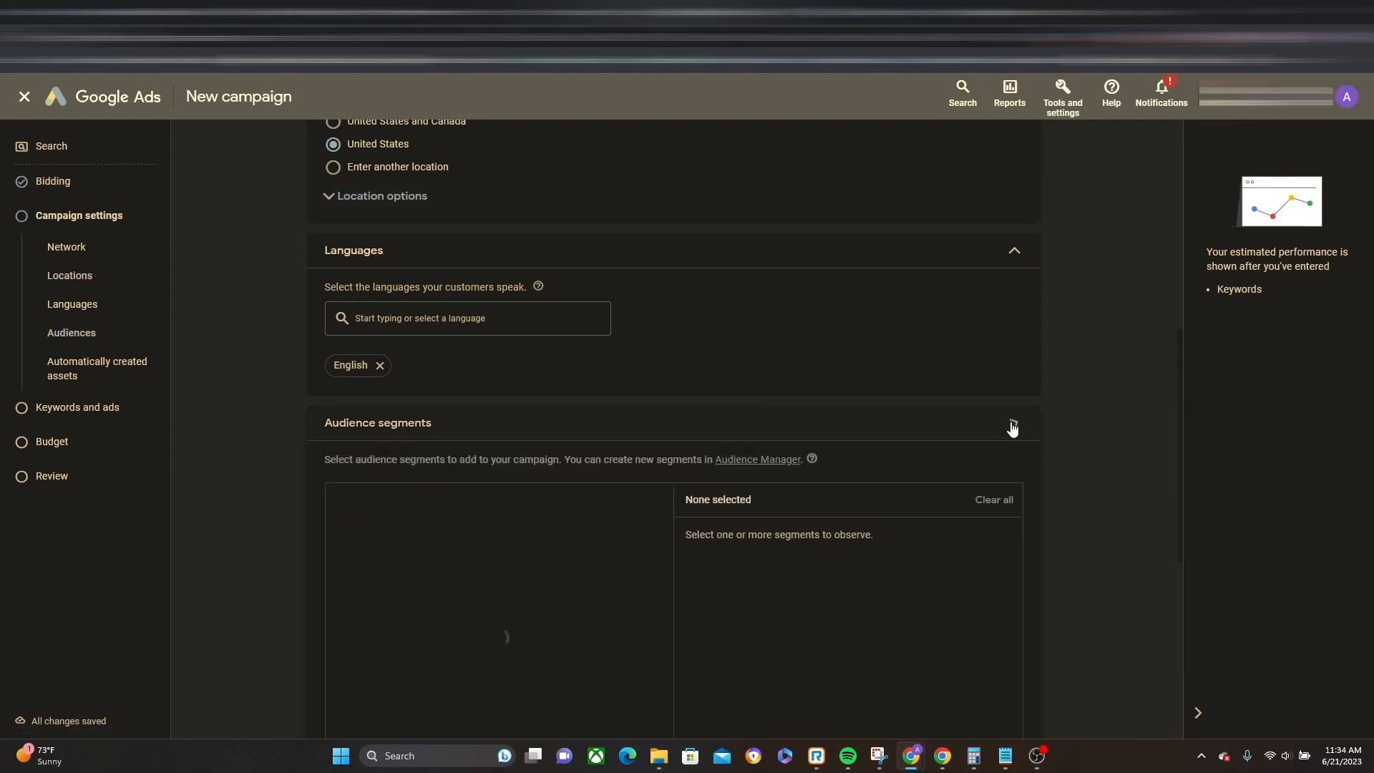
scroll(1013, 429, down, 2)
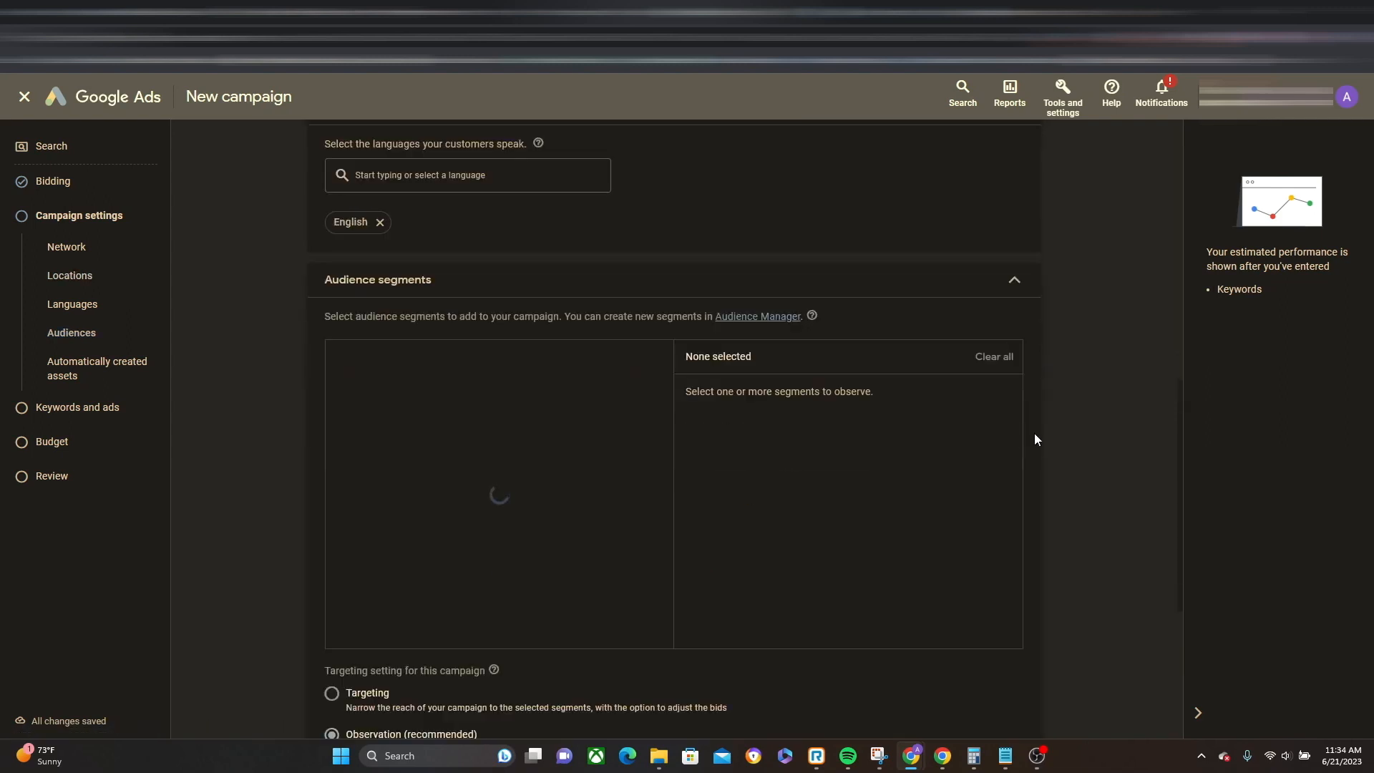
scroll(1042, 438, down, 1)
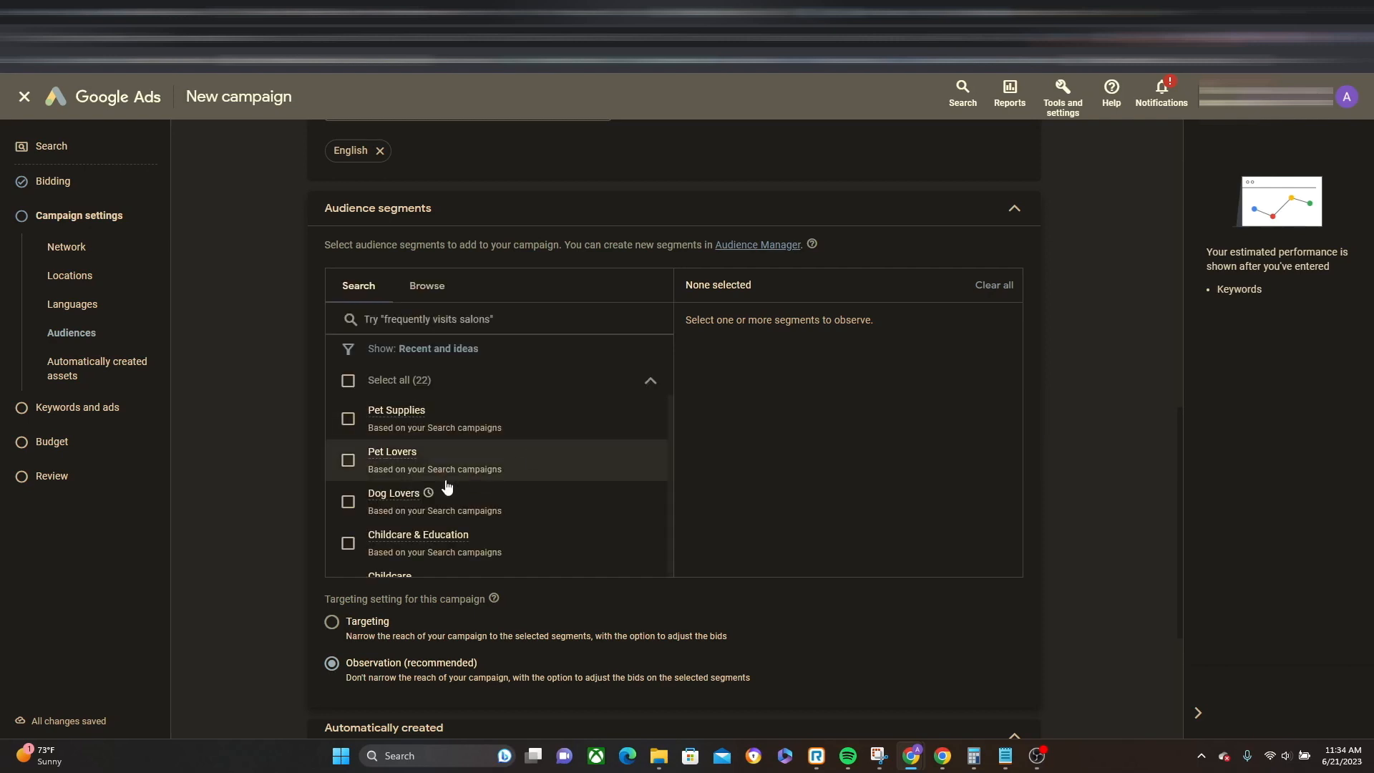
scroll(440, 483, down, 6)
scroll(433, 485, up, 7)
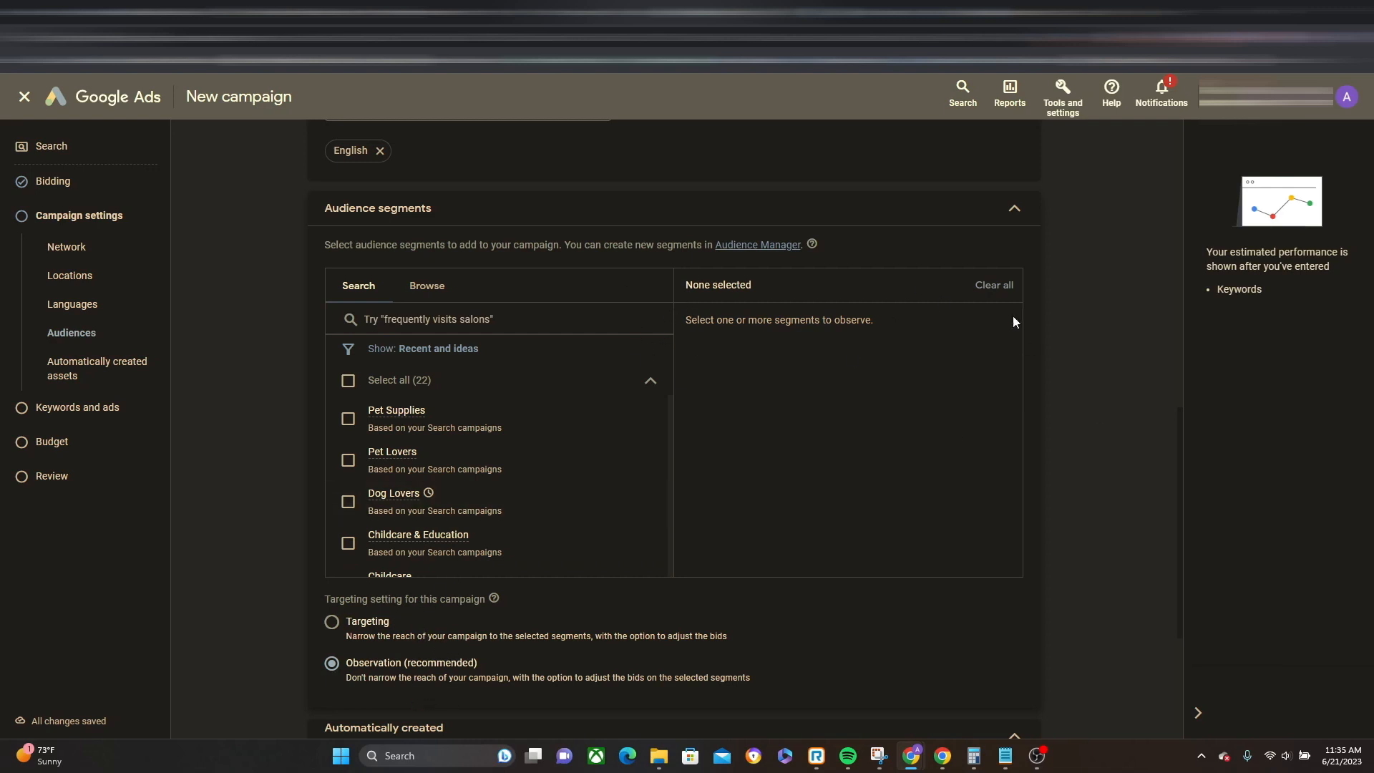
click(1015, 209)
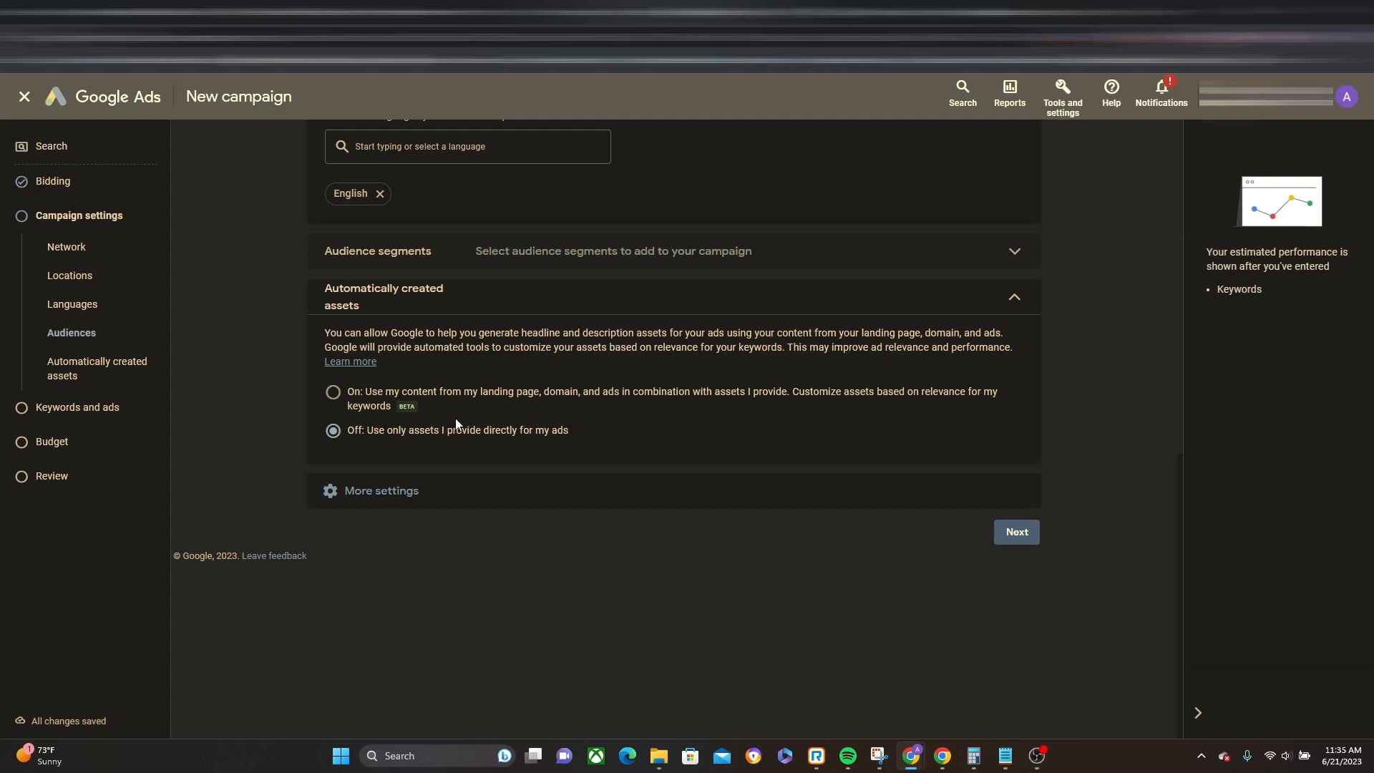
- Expand More settings to review ad rotation and dates, then advance to Keywords and ads
click(411, 497)
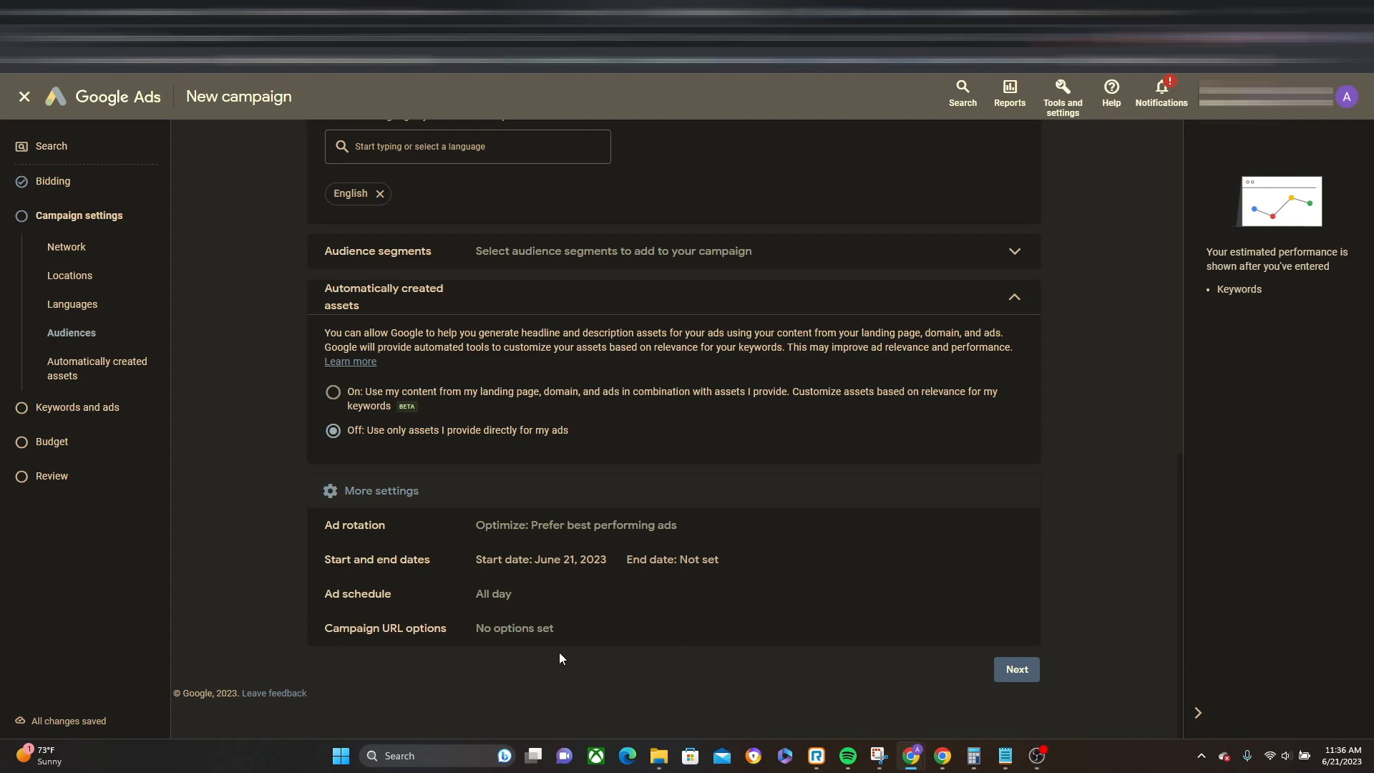
click(1017, 671)
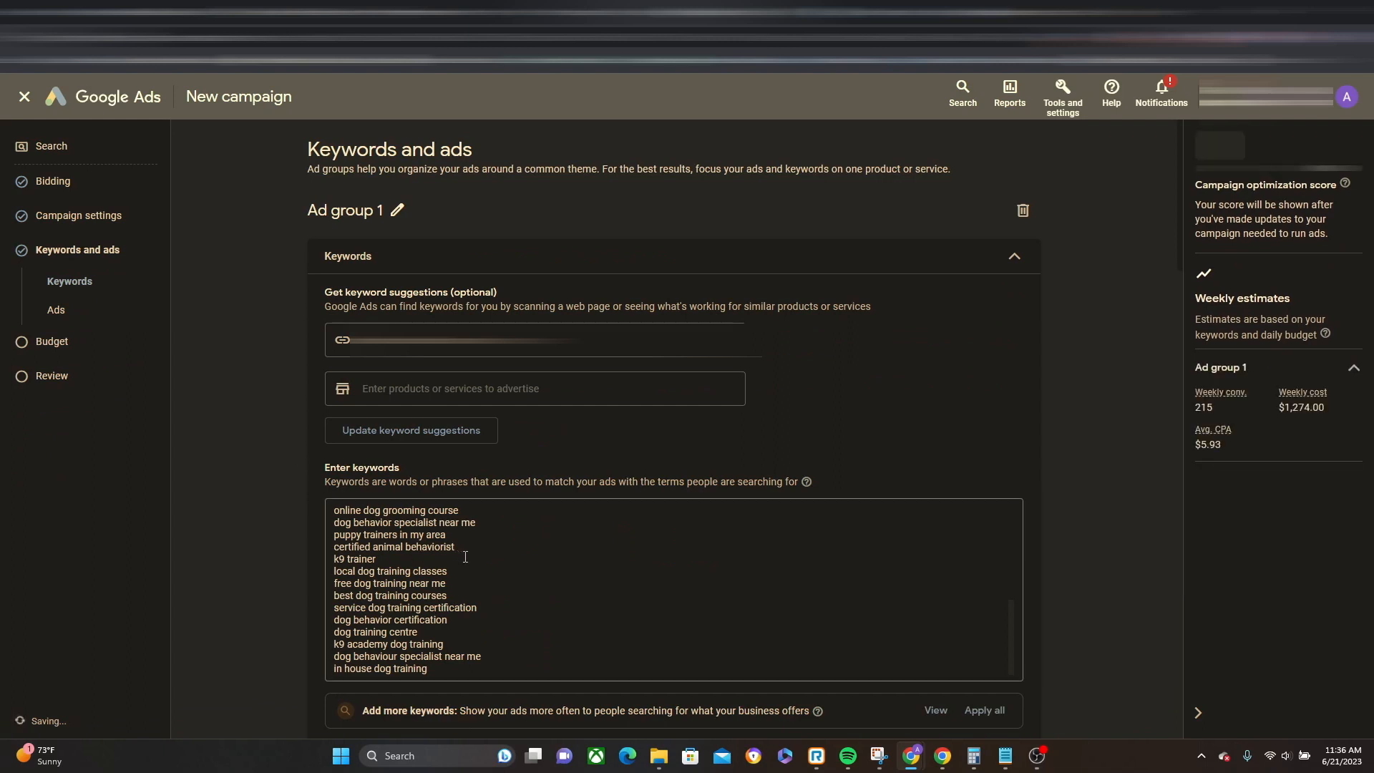
- Select all prefilled dog-training keywords in Ad group 1 and delete them
scroll(460, 556, down, 1)
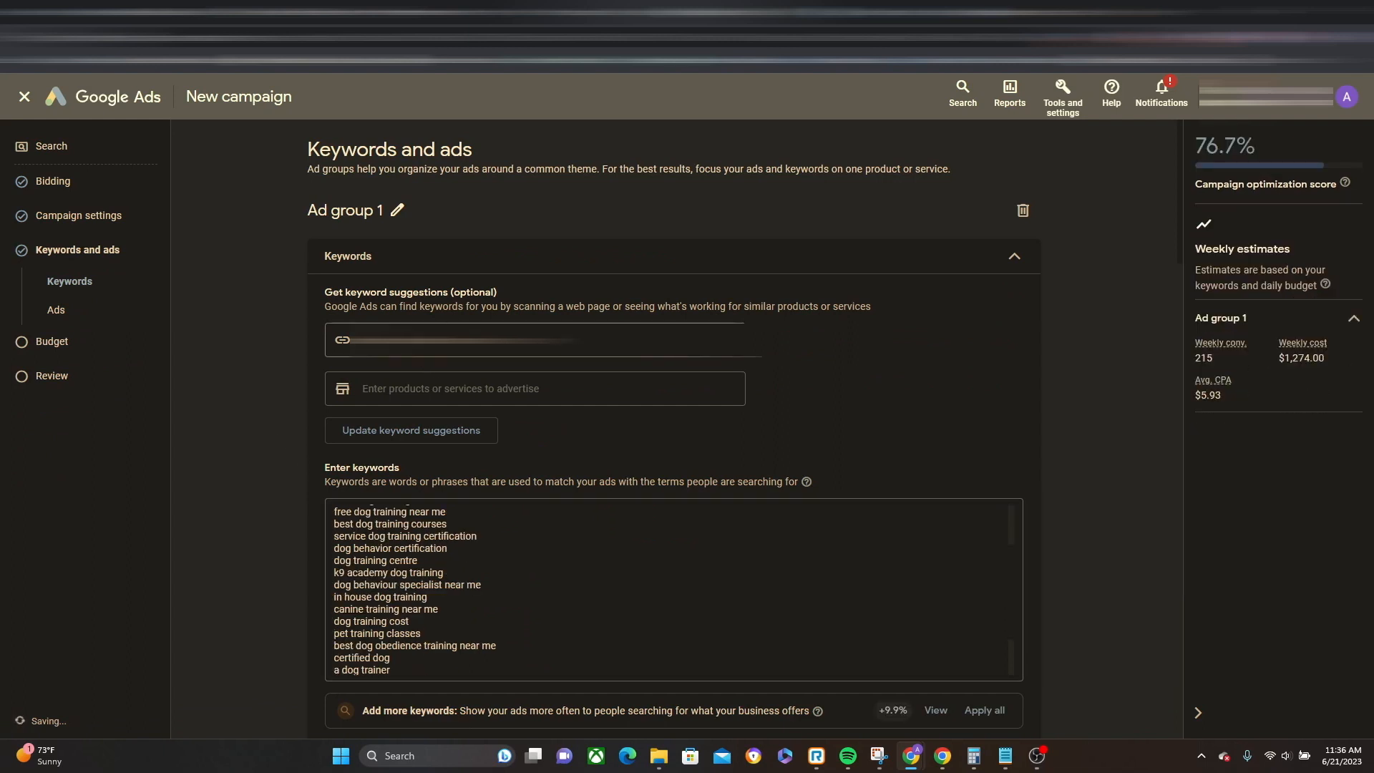
scroll(467, 474, down, 1)
key(ctrl+a)
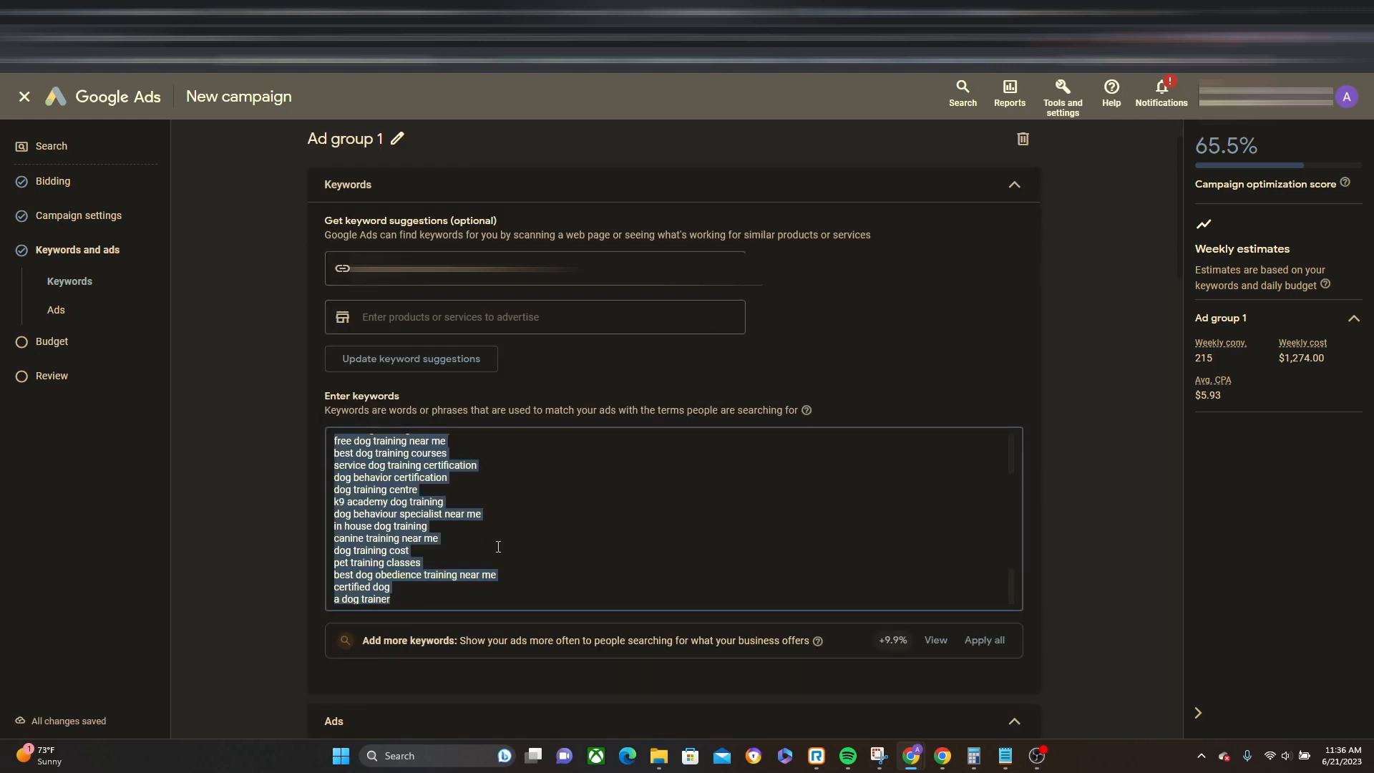
scroll(512, 534, up, 2)
scroll(490, 544, down, 2)
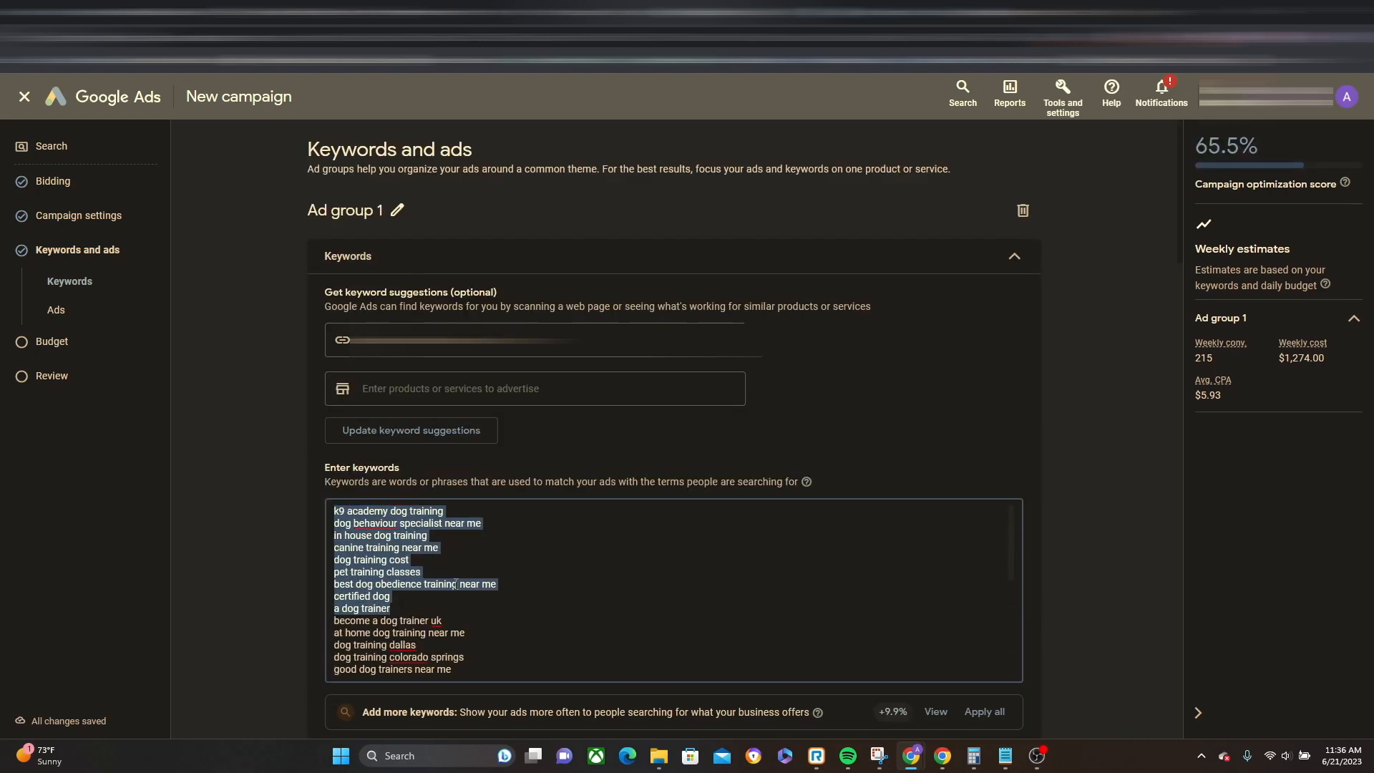
drag(481, 665, 245, 436)
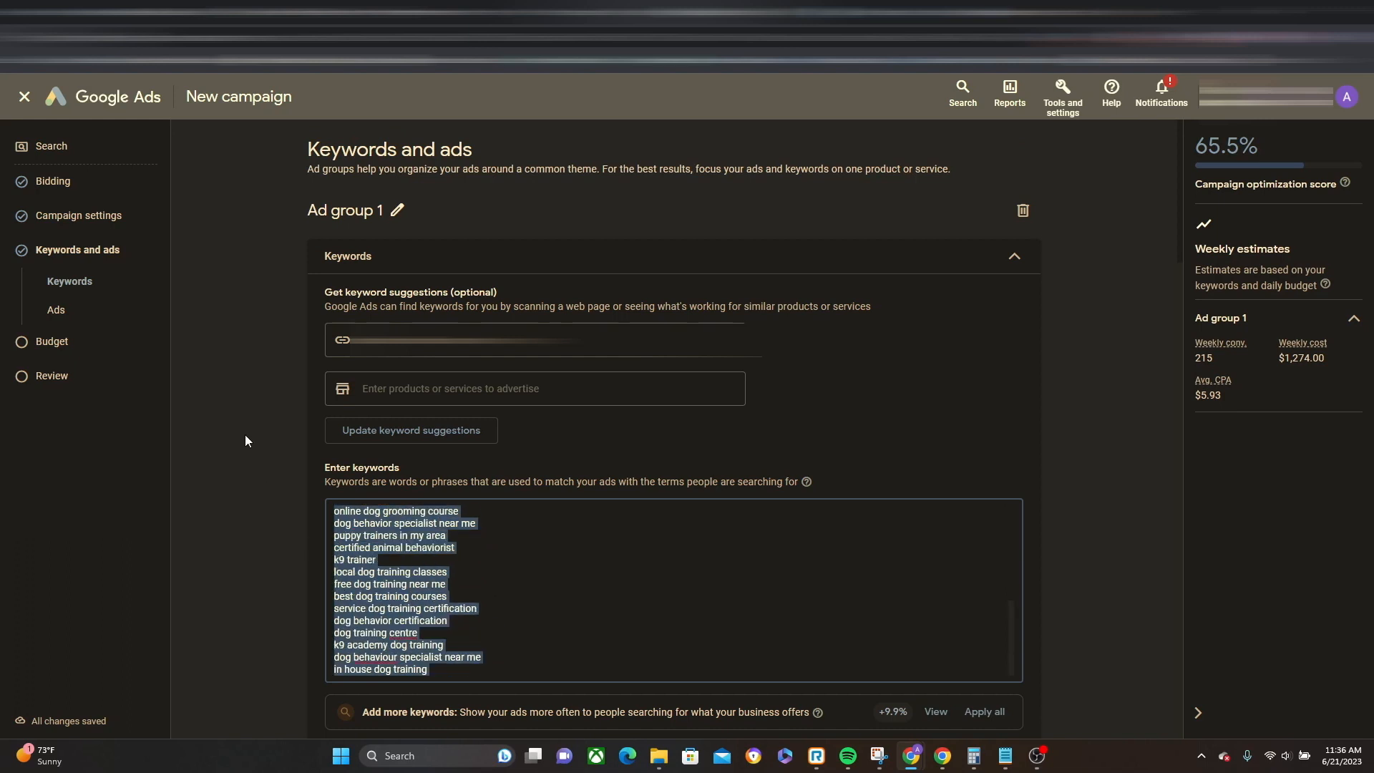
key(BackSpace)
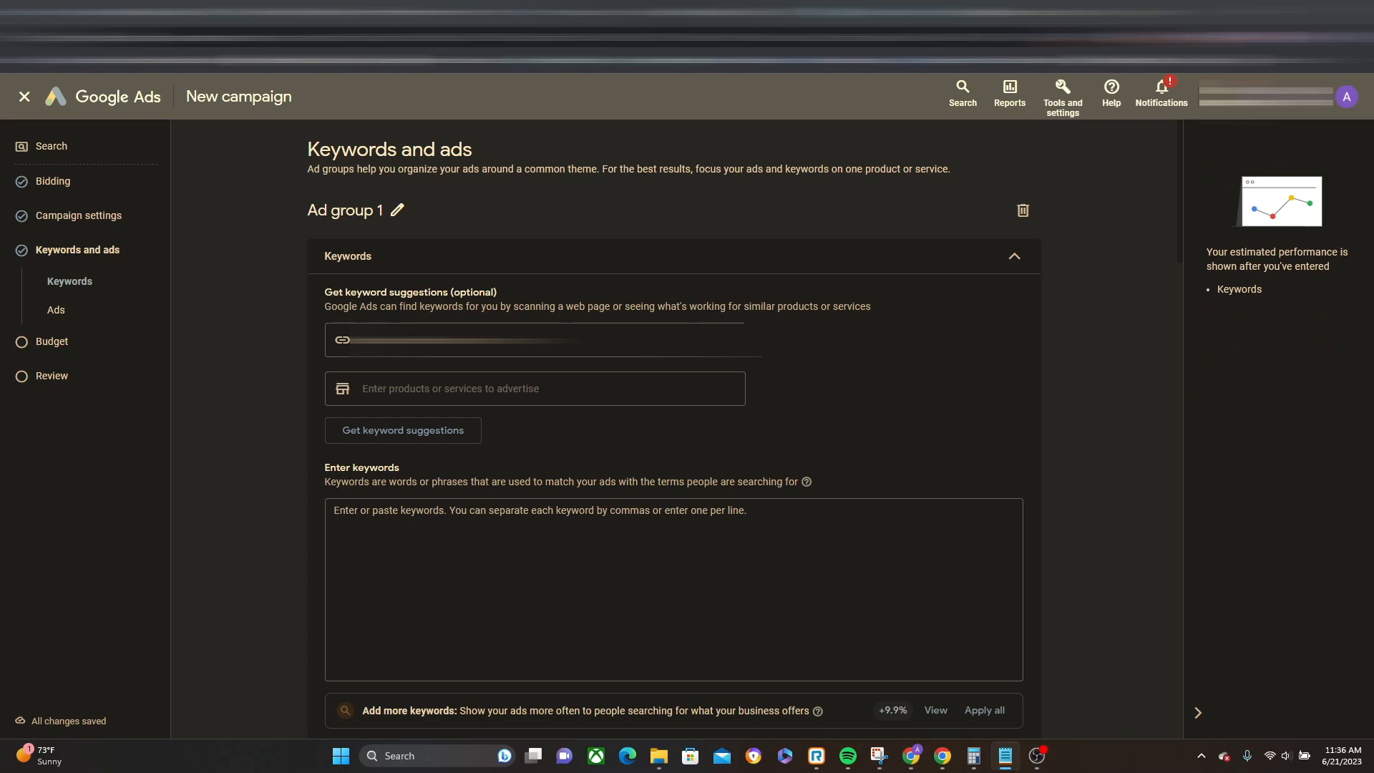
- Paste the four quoted dog-trainer keywords, e.g. "how to become a dog trainer", and fix the first line's quotes
click(436, 528)
text("how to become a dog trainer" "become a dog trainer" "becoming a dog trainer" "how do you become a dog trainer")
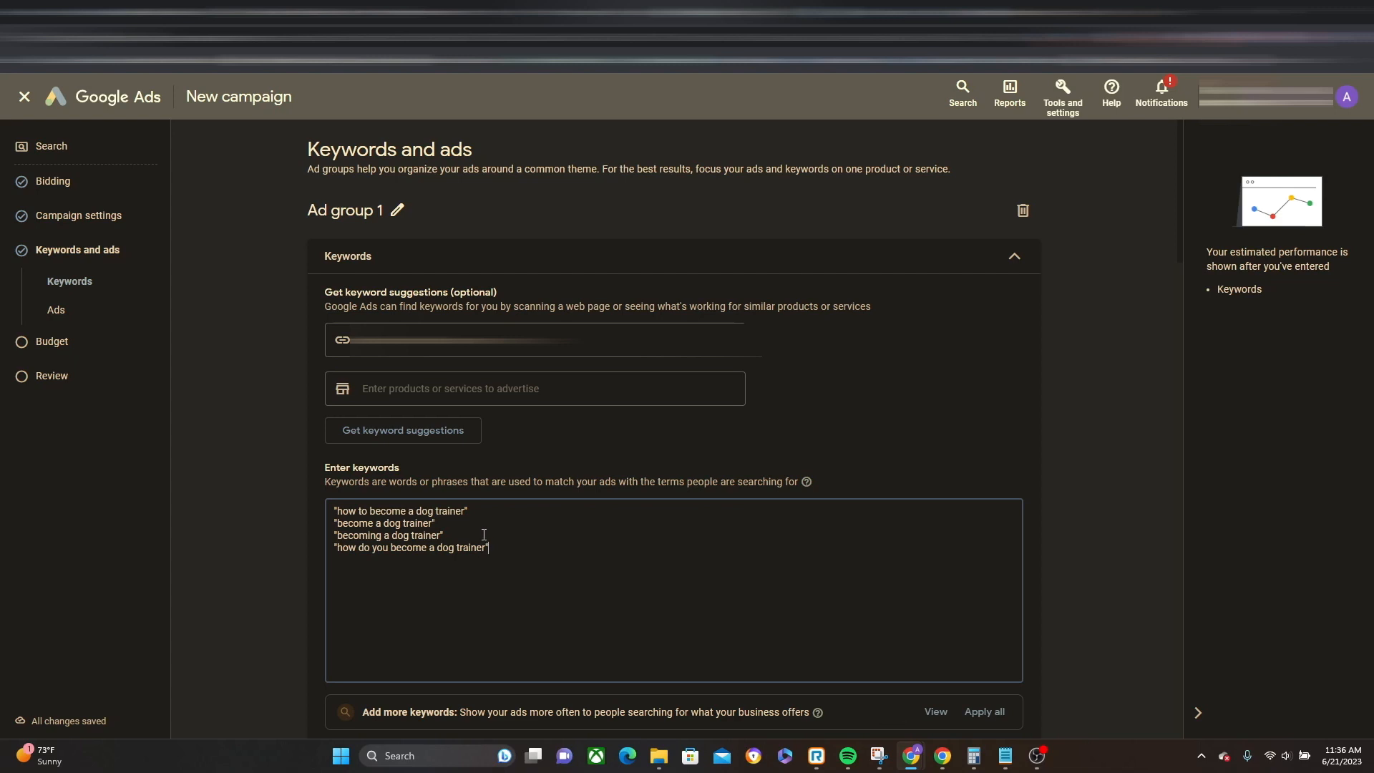
click(473, 514)
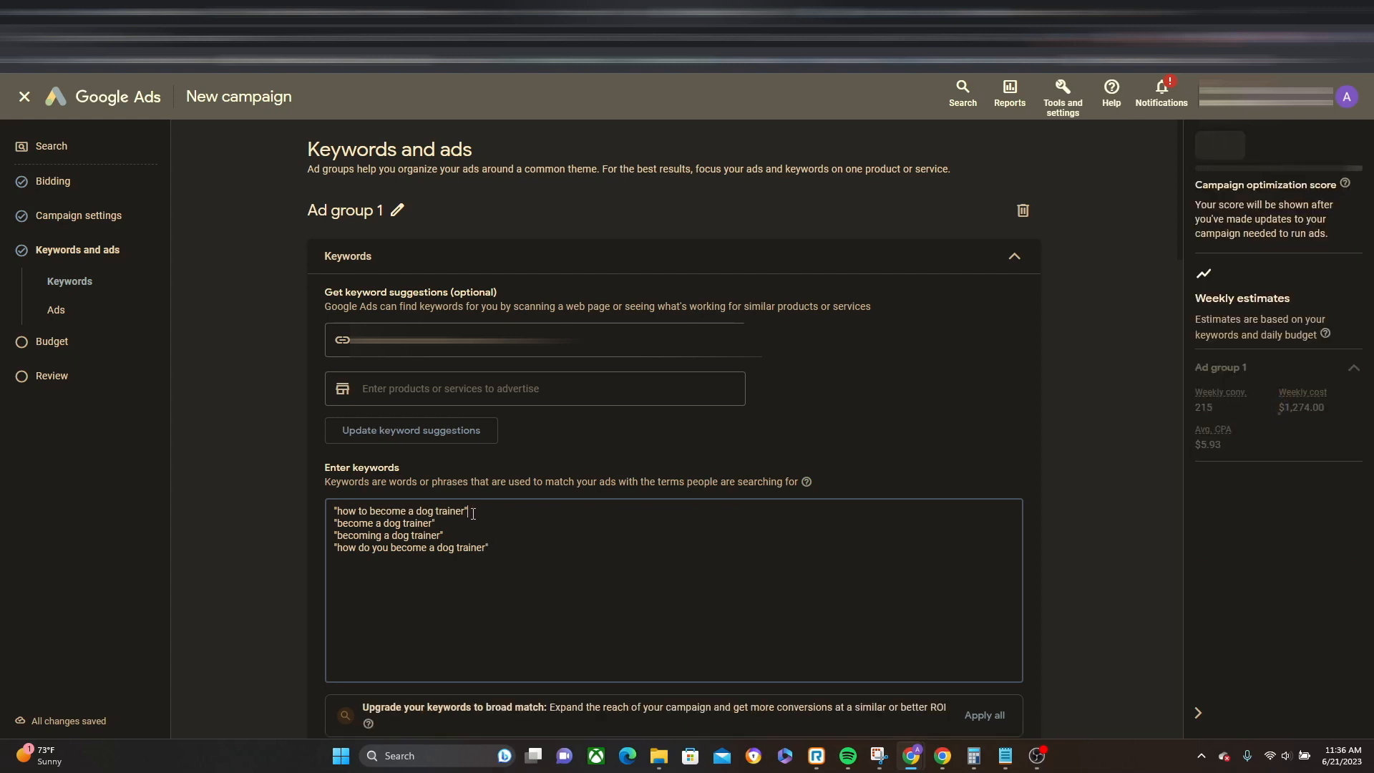
click(335, 510)
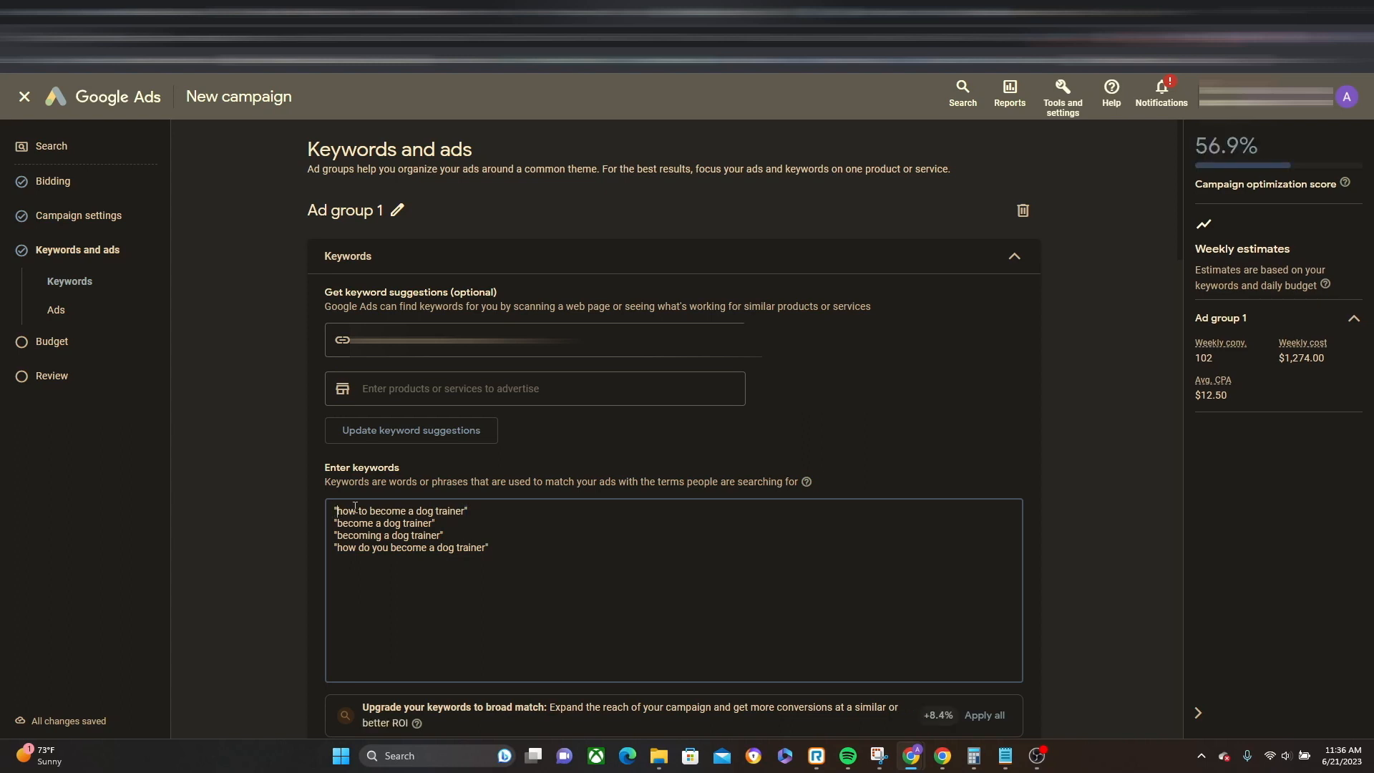
key(BackSpace)
mouse_move(469, 510)
mouse_down()
mouse_move(413, 510)
mouse_move(433, 553)
mouse_move(469, 513)
mouse_move(496, 517)
mouse_up()
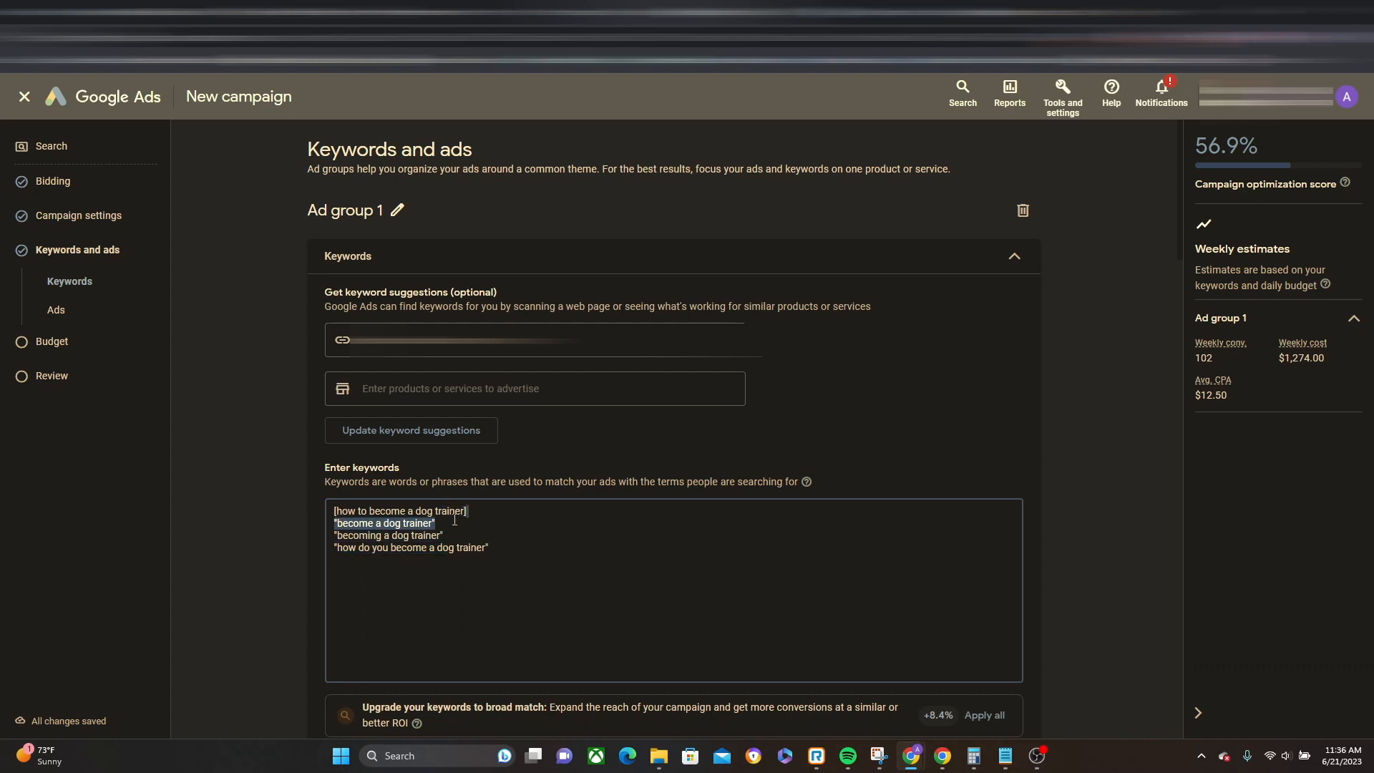
click(495, 517)
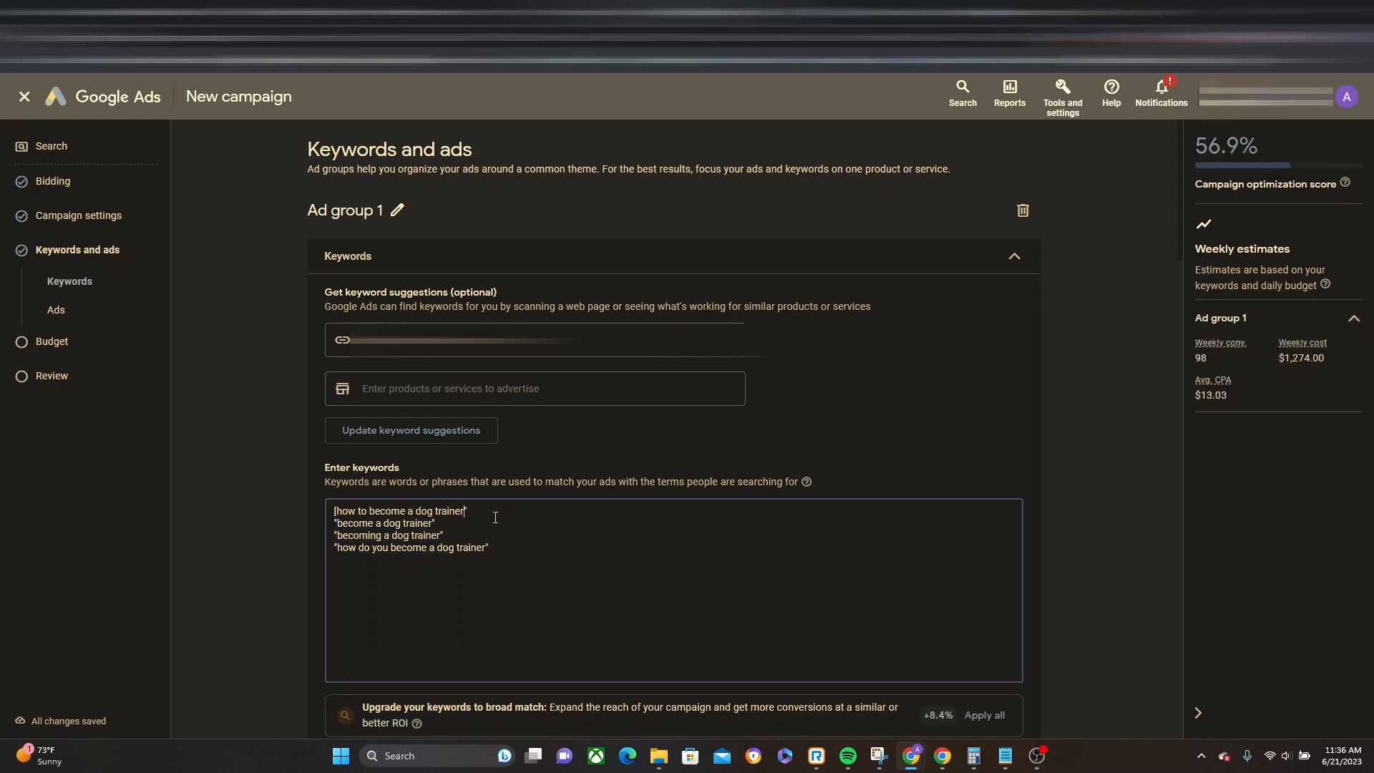
key(Home)
text(")
key(End)
scroll(495, 511, down, 1)
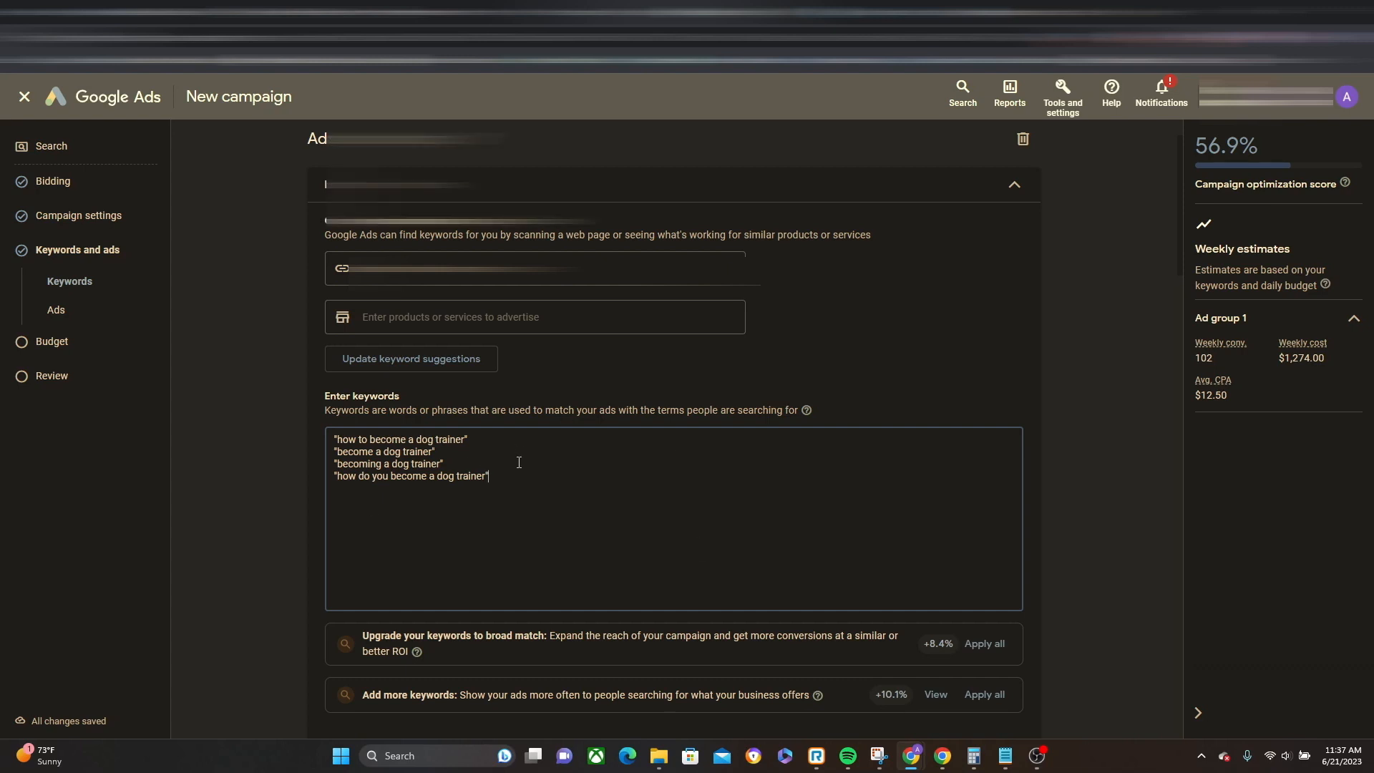
- Move down past the keywords to the ad editor and focus its Final URL field
scroll(522, 481, down, 2)
scroll(541, 348, down, 2)
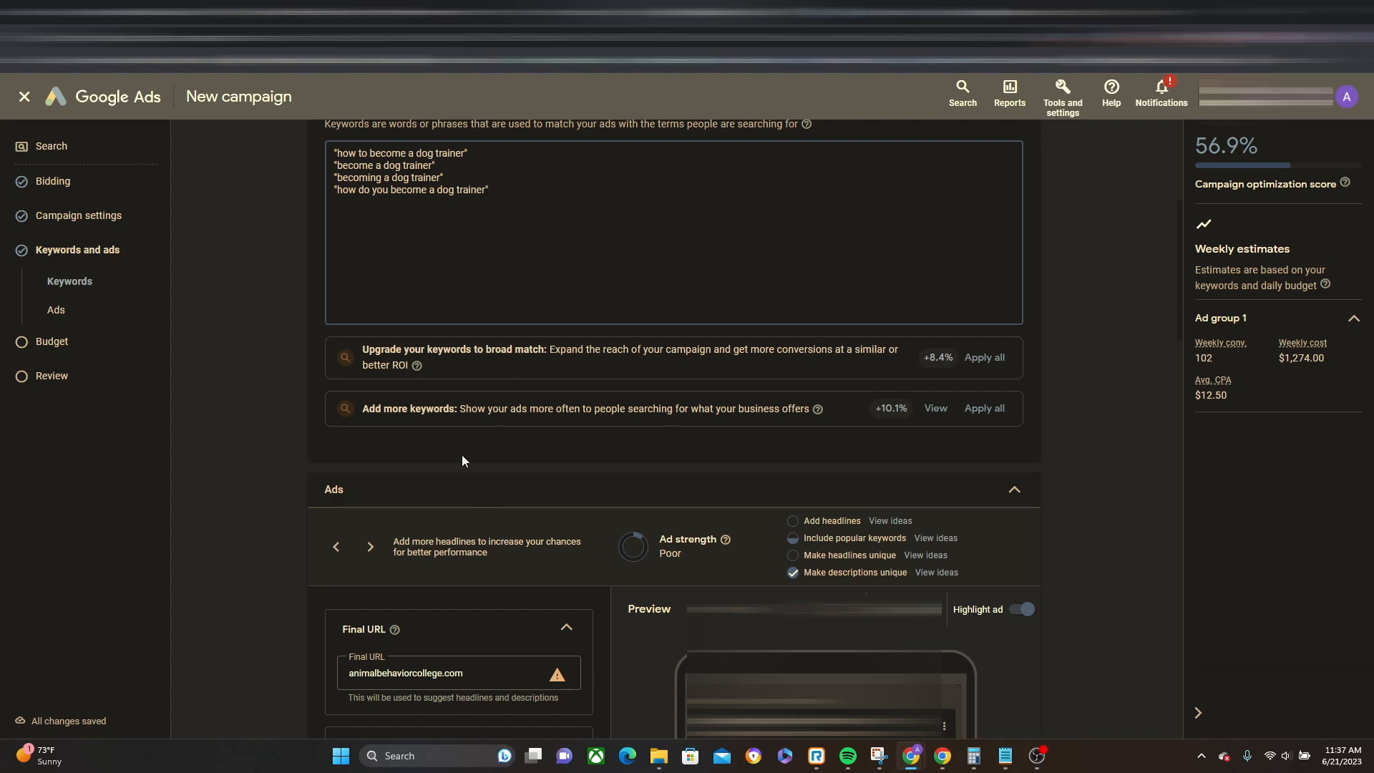
scroll(650, 402, up, 2)
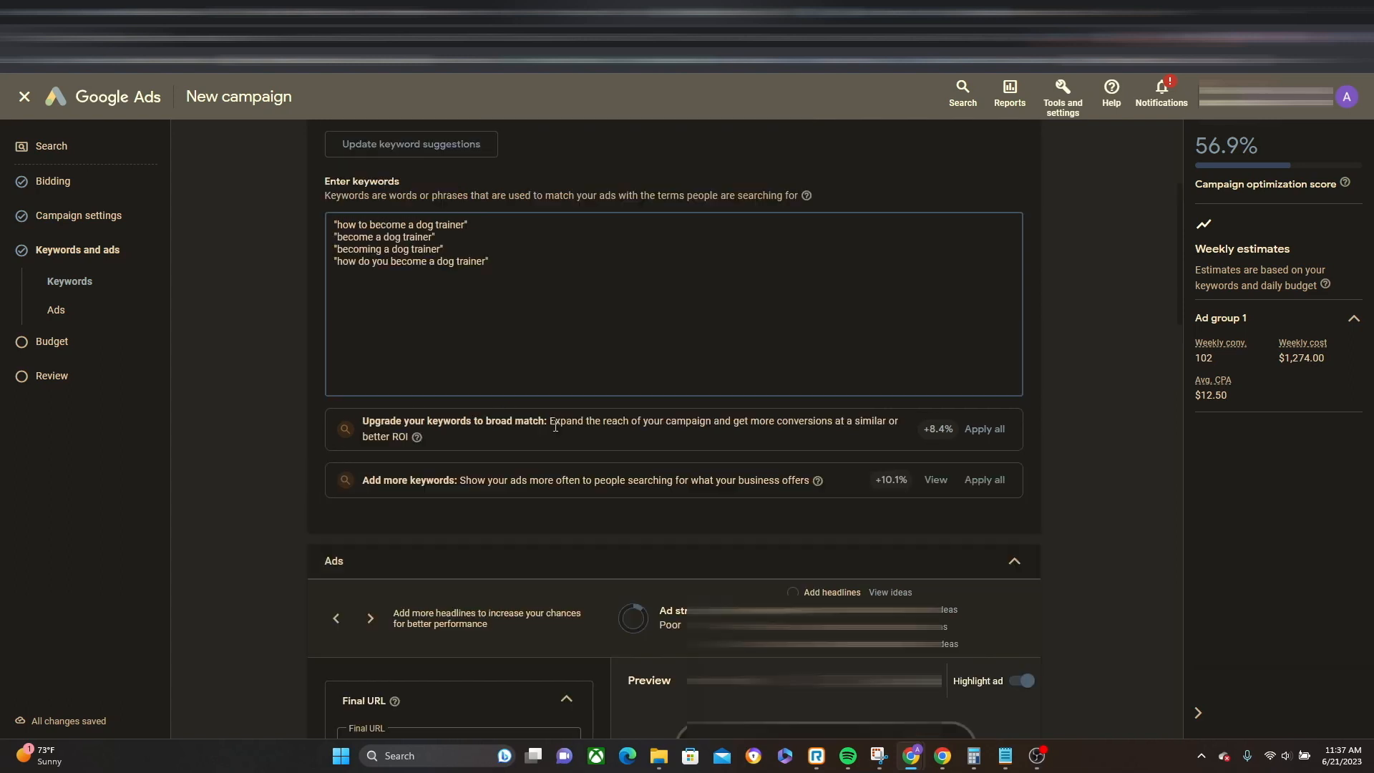
key(ctrl+a)
click(546, 323)
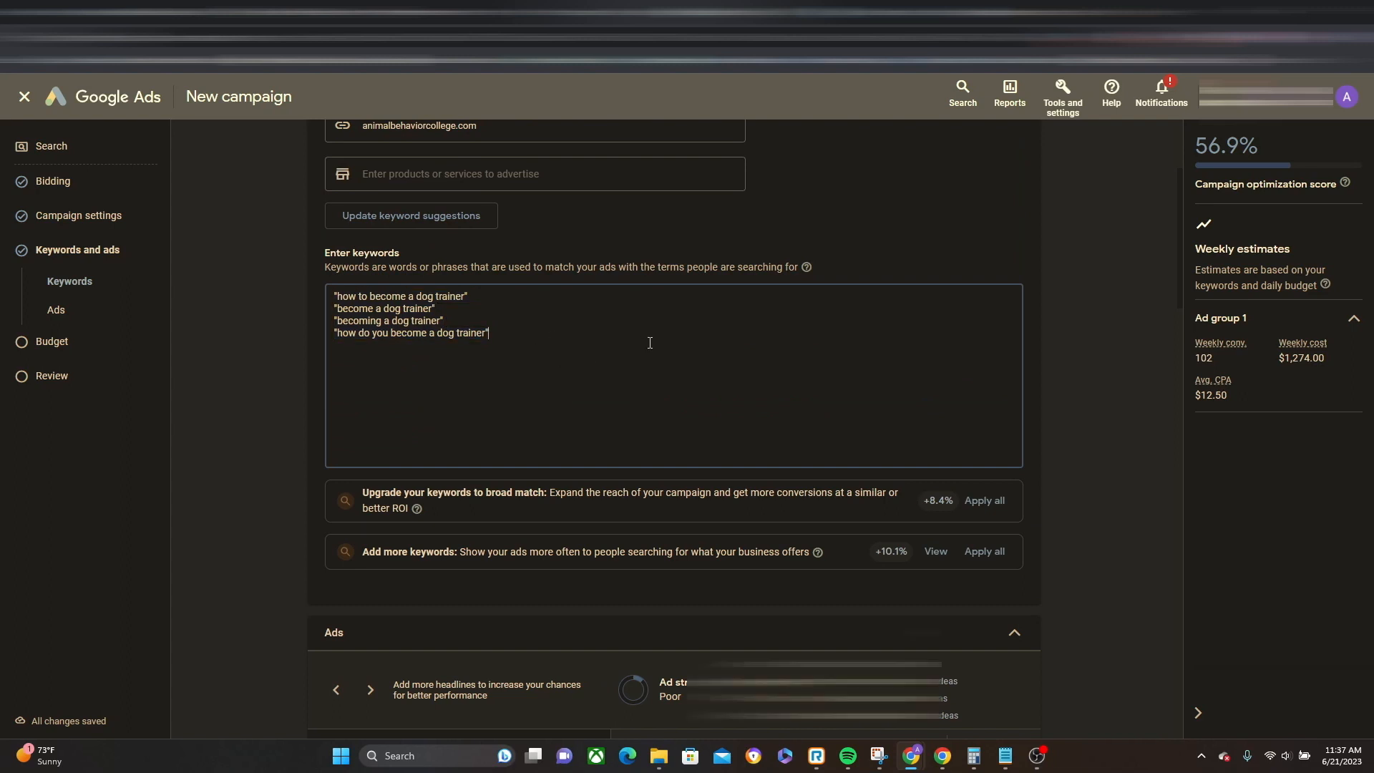
scroll(648, 333, down, 4)
scroll(647, 320, down, 3)
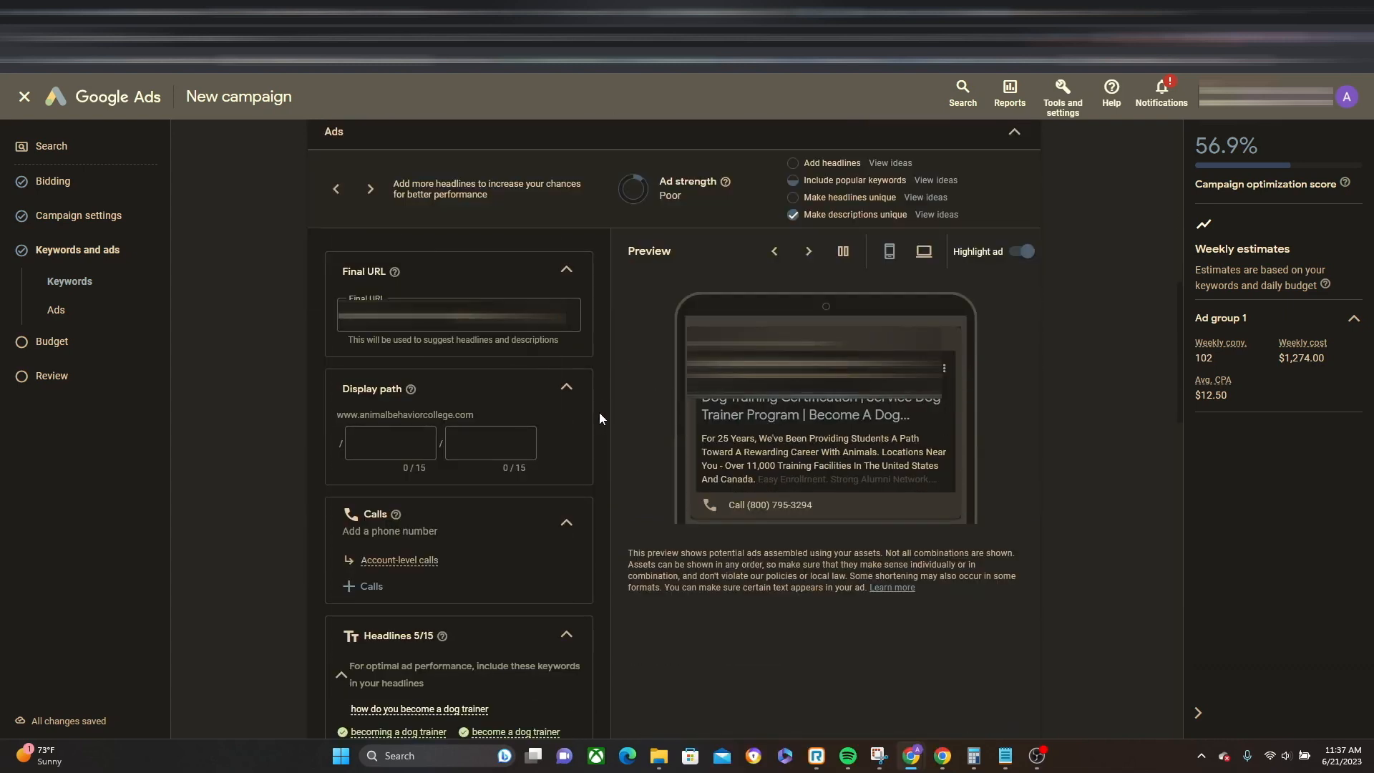
scroll(590, 414, down, 1)
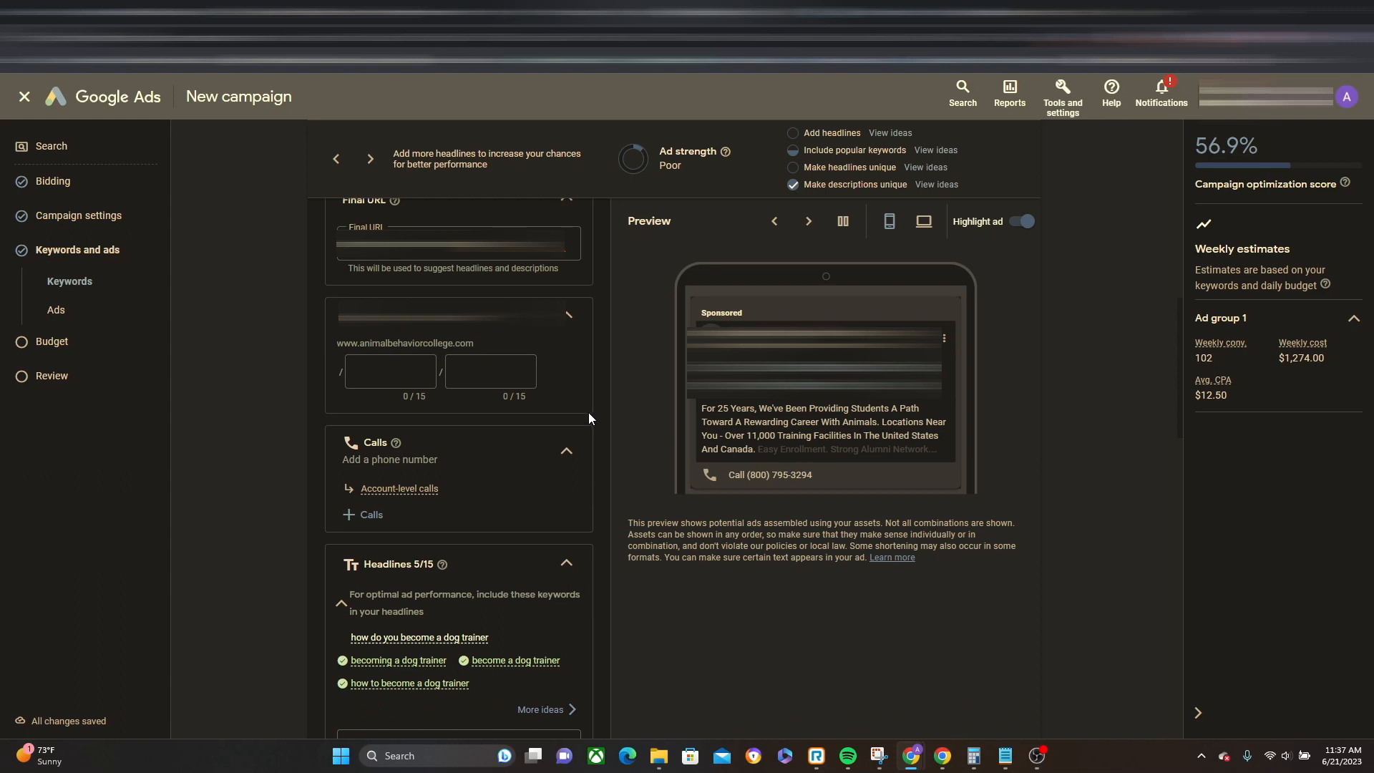
scroll(553, 452, up, 1)
click(458, 316)
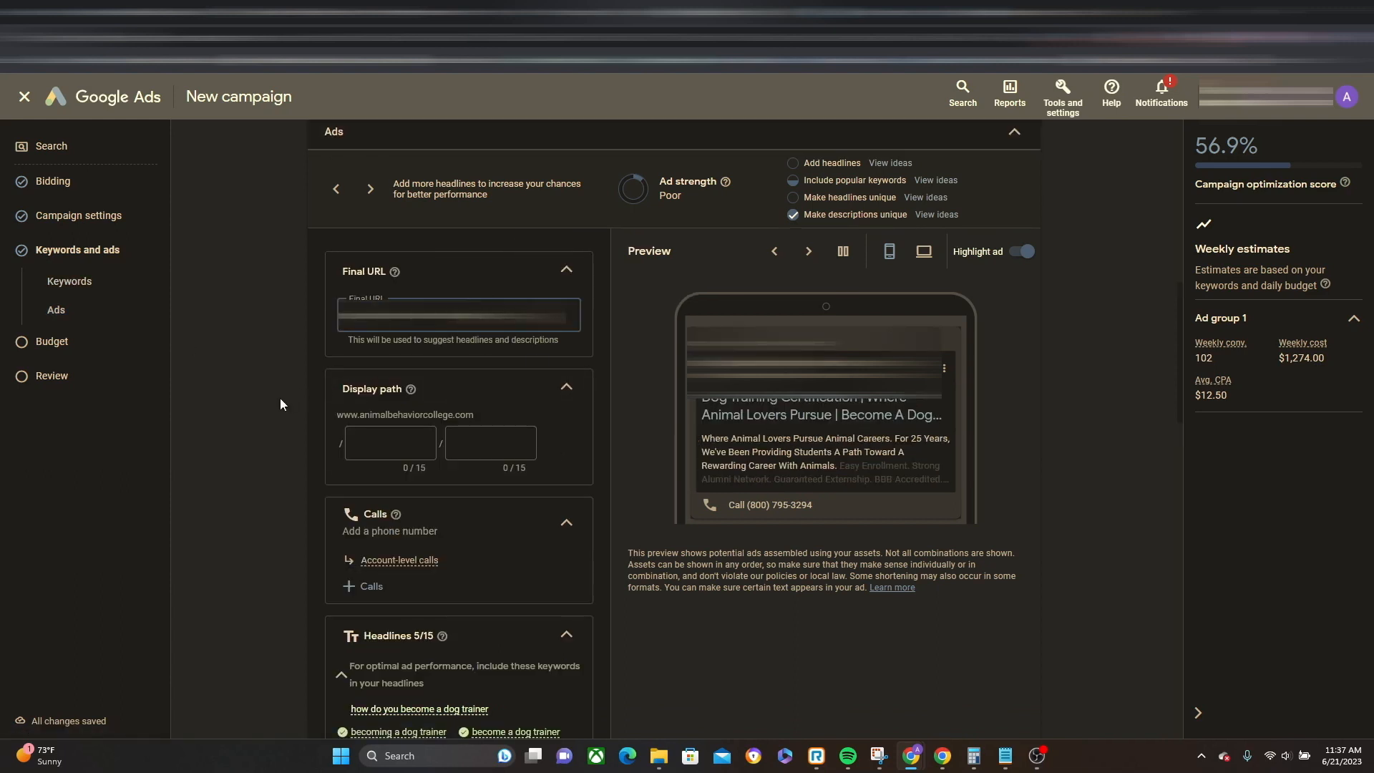
scroll(324, 445, down, 1)
scroll(325, 451, down, 15)
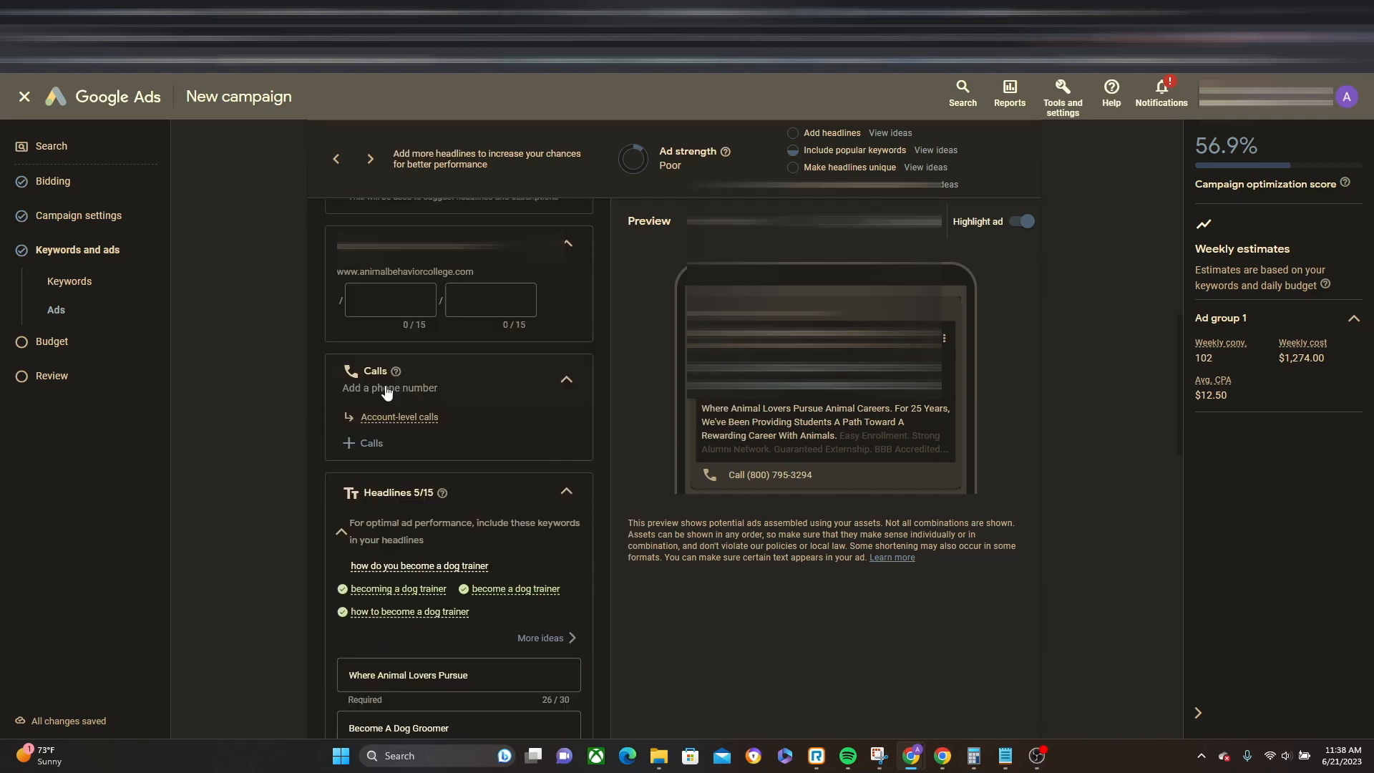
scroll(509, 470, up, 15)
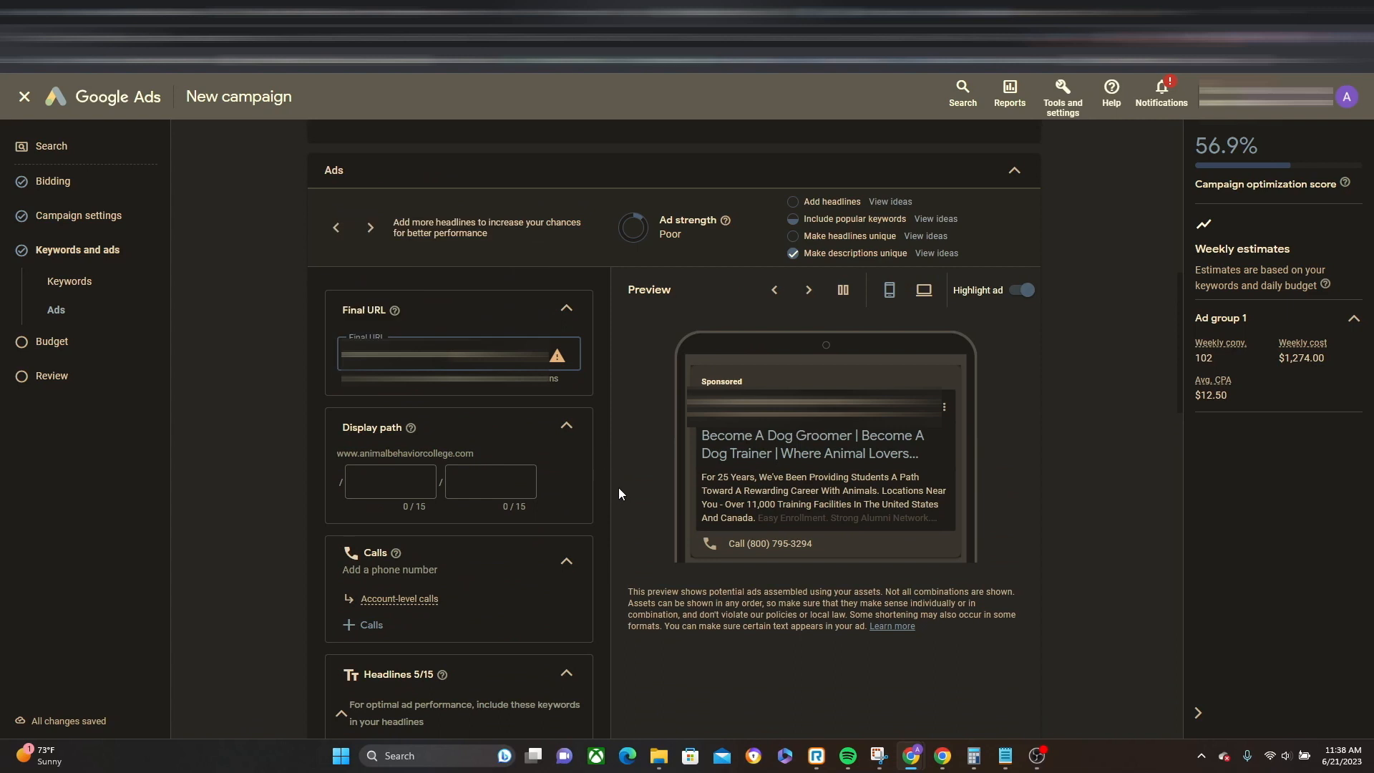
- Enter Dog-Training and Certification as the two display path parts
click(403, 408)
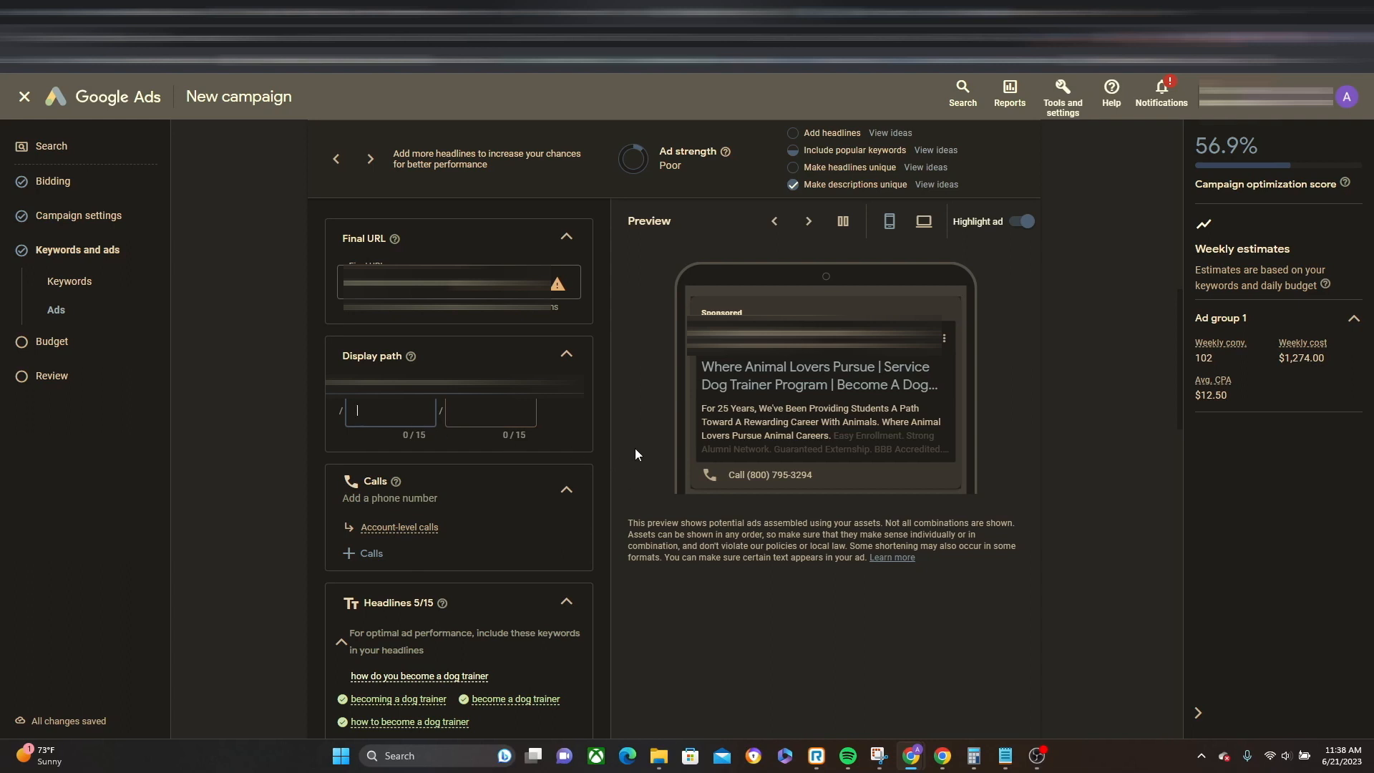
text(Dog-Training)
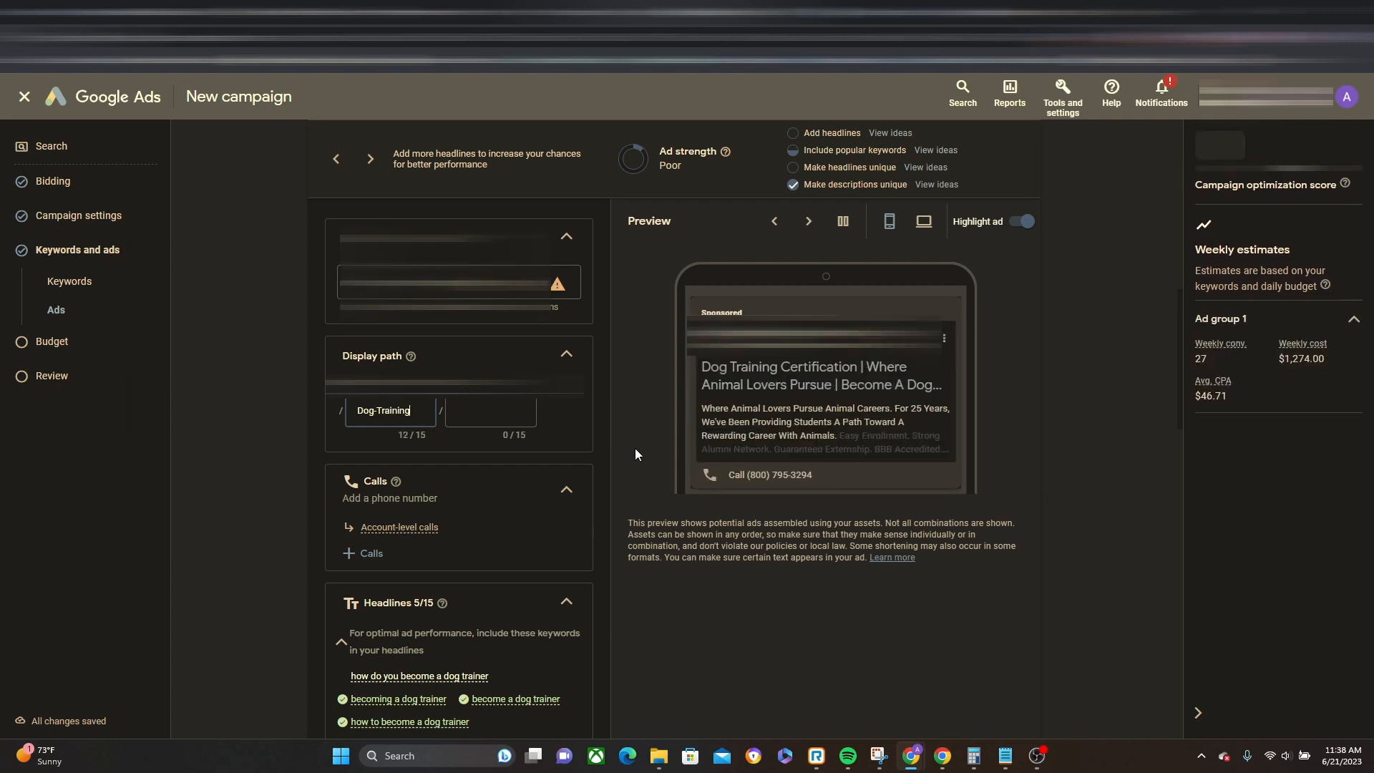
key(Tab)
text(Certification)
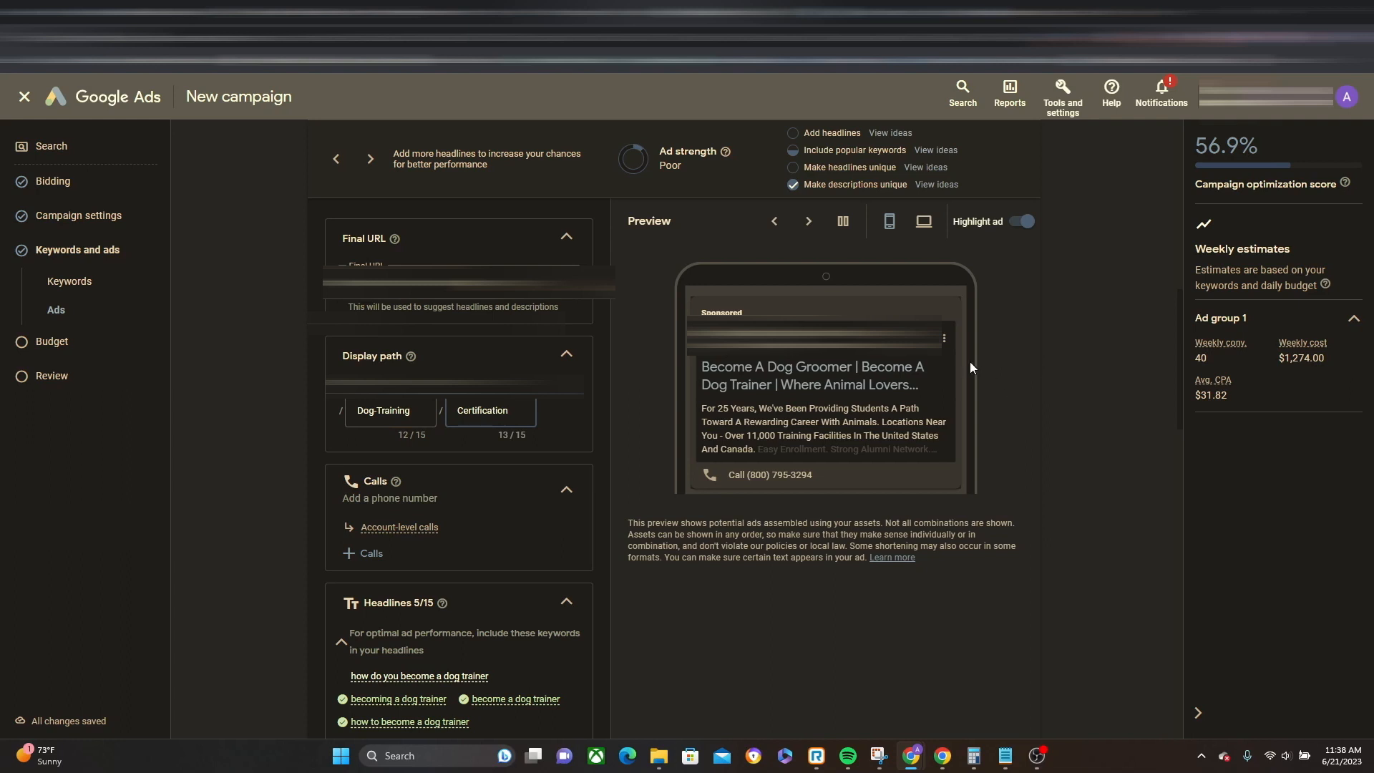
scroll(837, 480, down, 2)
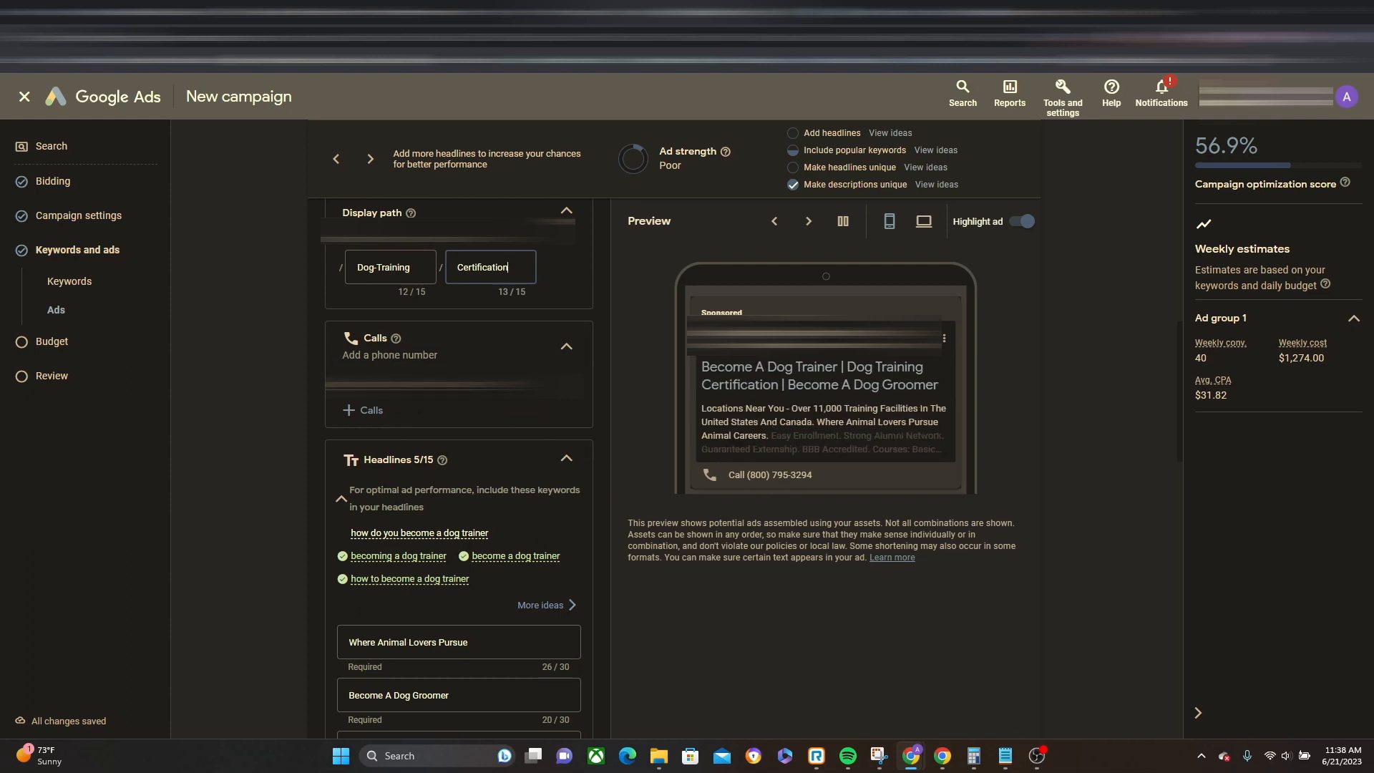
mouse_move(510, 385)
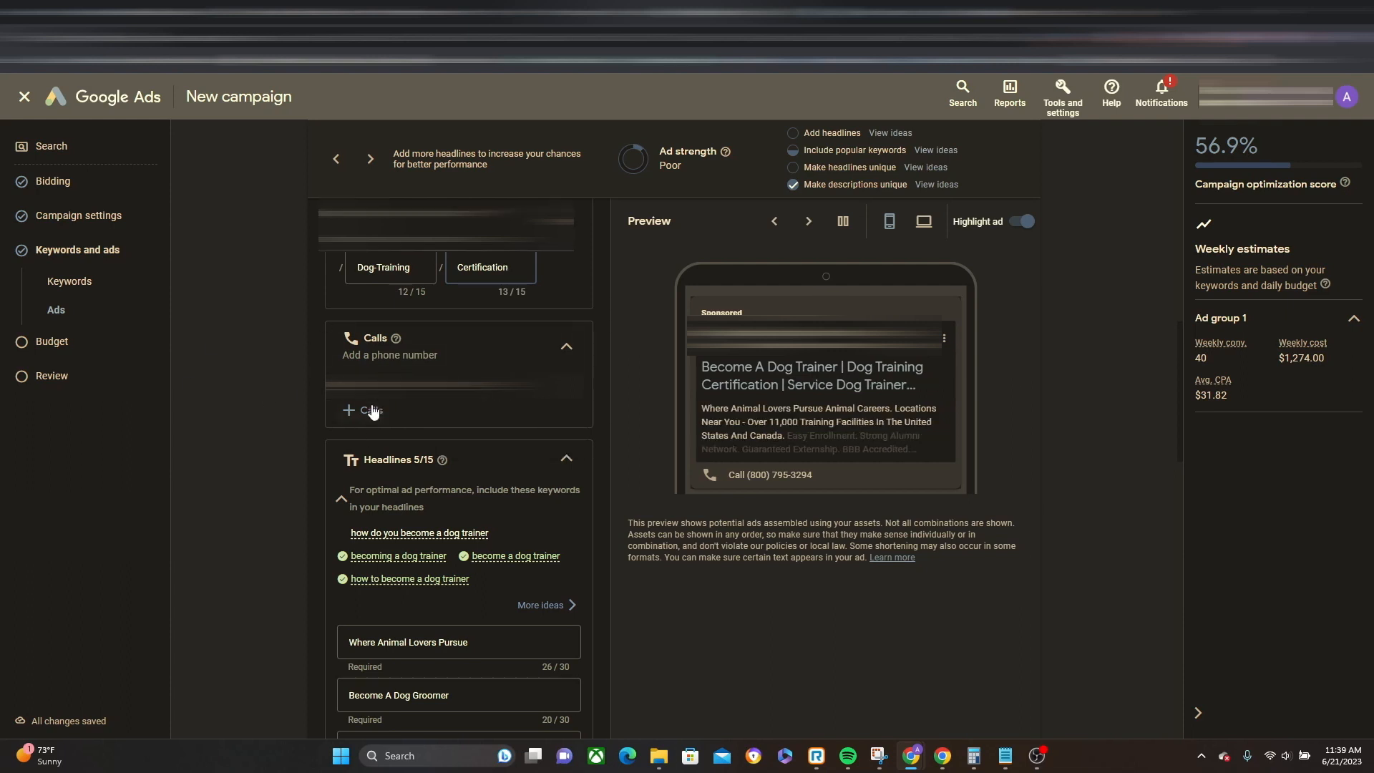
- Delete the Service Dog Trainer Program, Dog Training Certification and Become A Dog Trainer headlines
scroll(473, 467, down, 4)
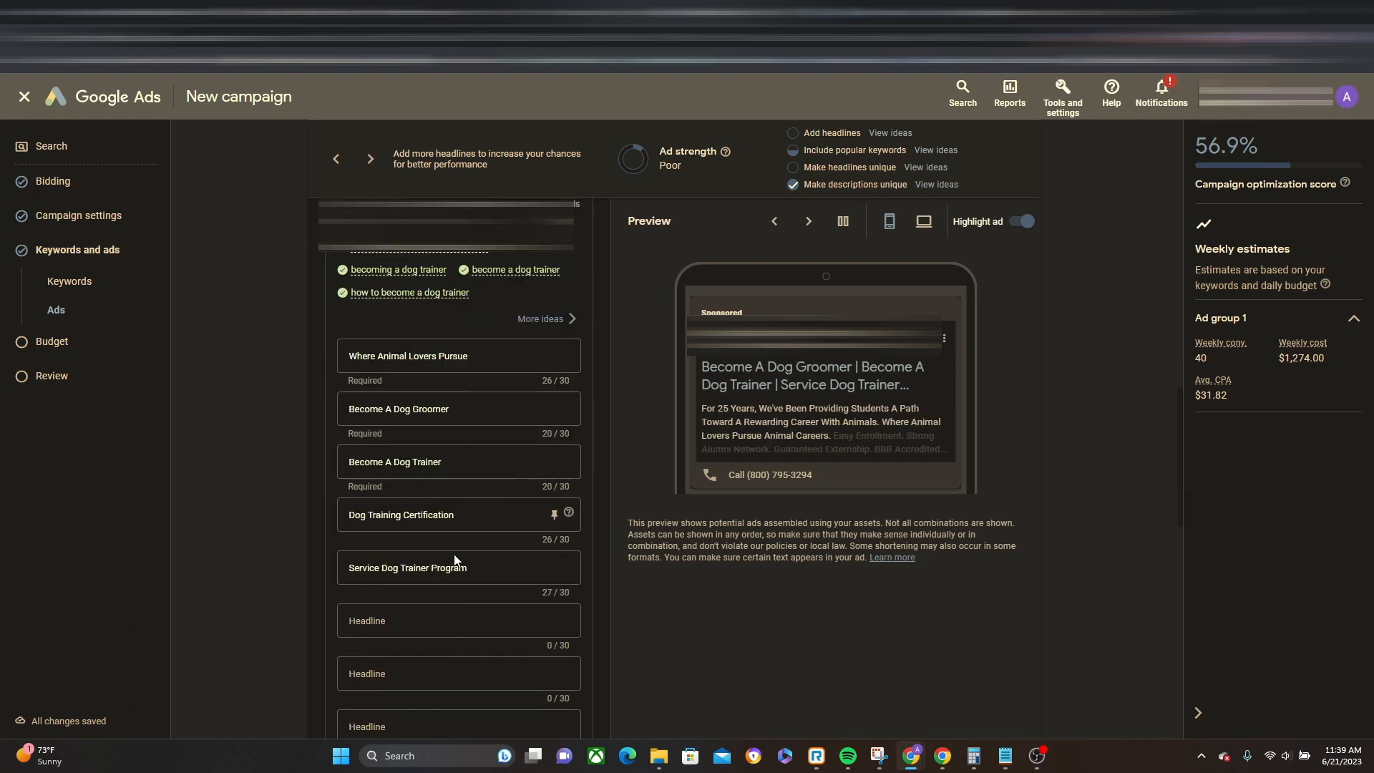
click(519, 569)
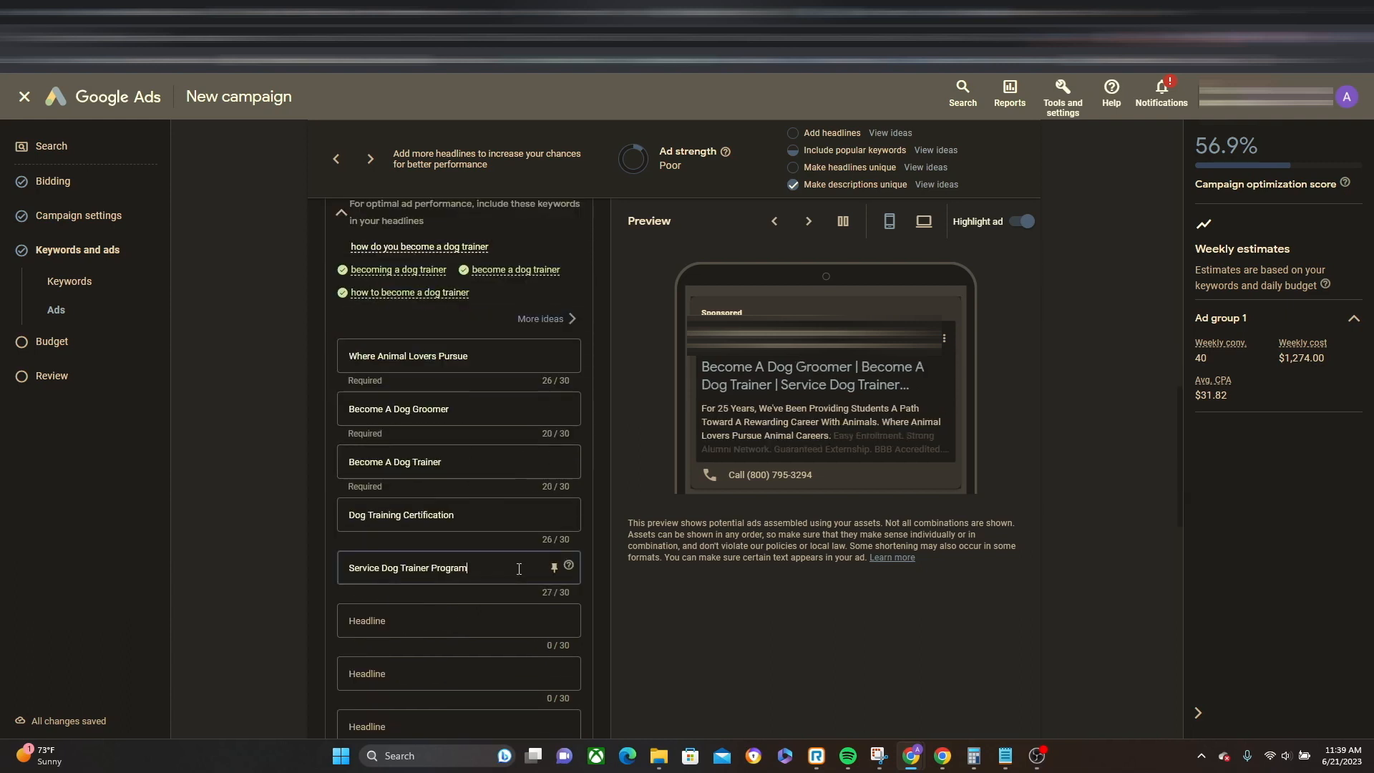
drag(516, 569, 362, 574)
key(ctrl+x)
drag(461, 522, 303, 405)
key(ctrl+x)
key(ctrl+x)
key(ctrl+x)
- Write headlines How To Become A Dog Trainer, Become A Dog Trainer Online and Dog Trainer Certification
drag(497, 358, 345, 357)
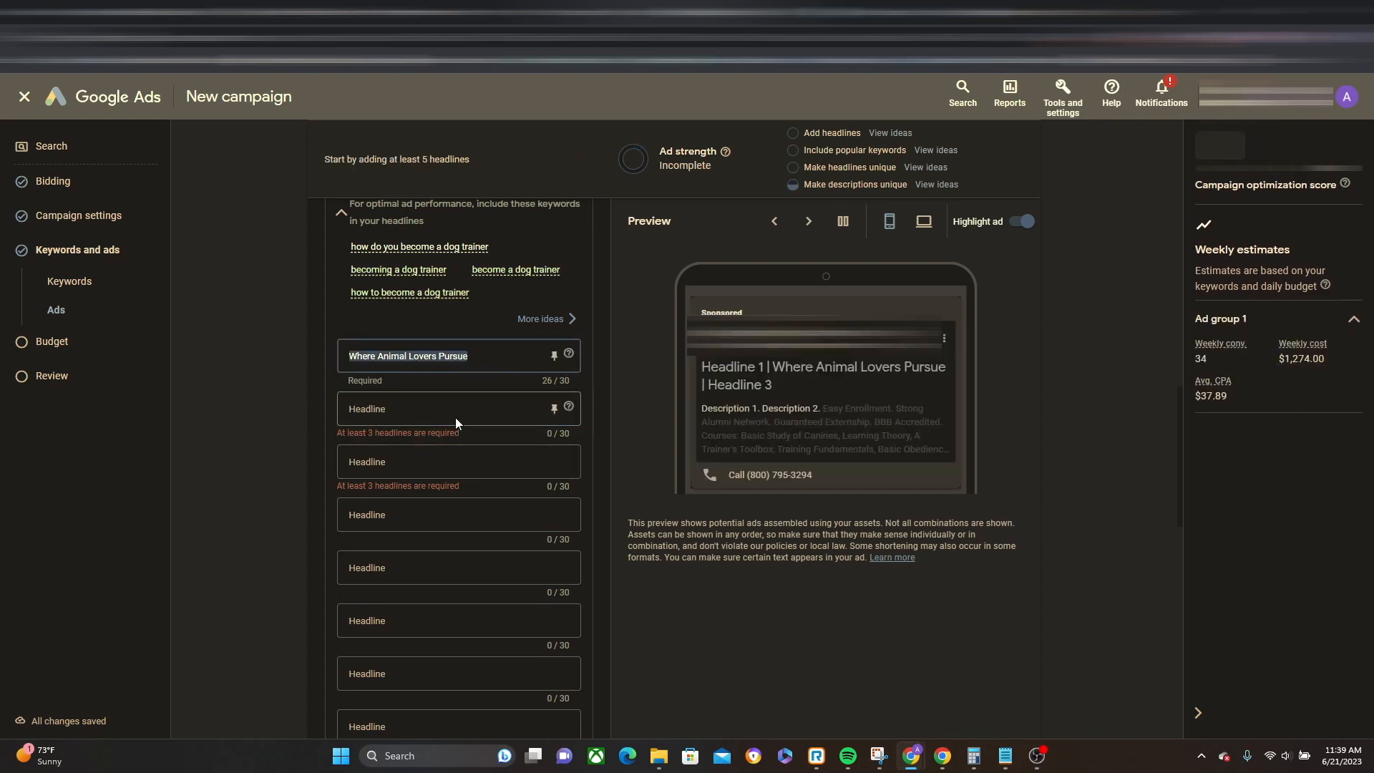
text(H)
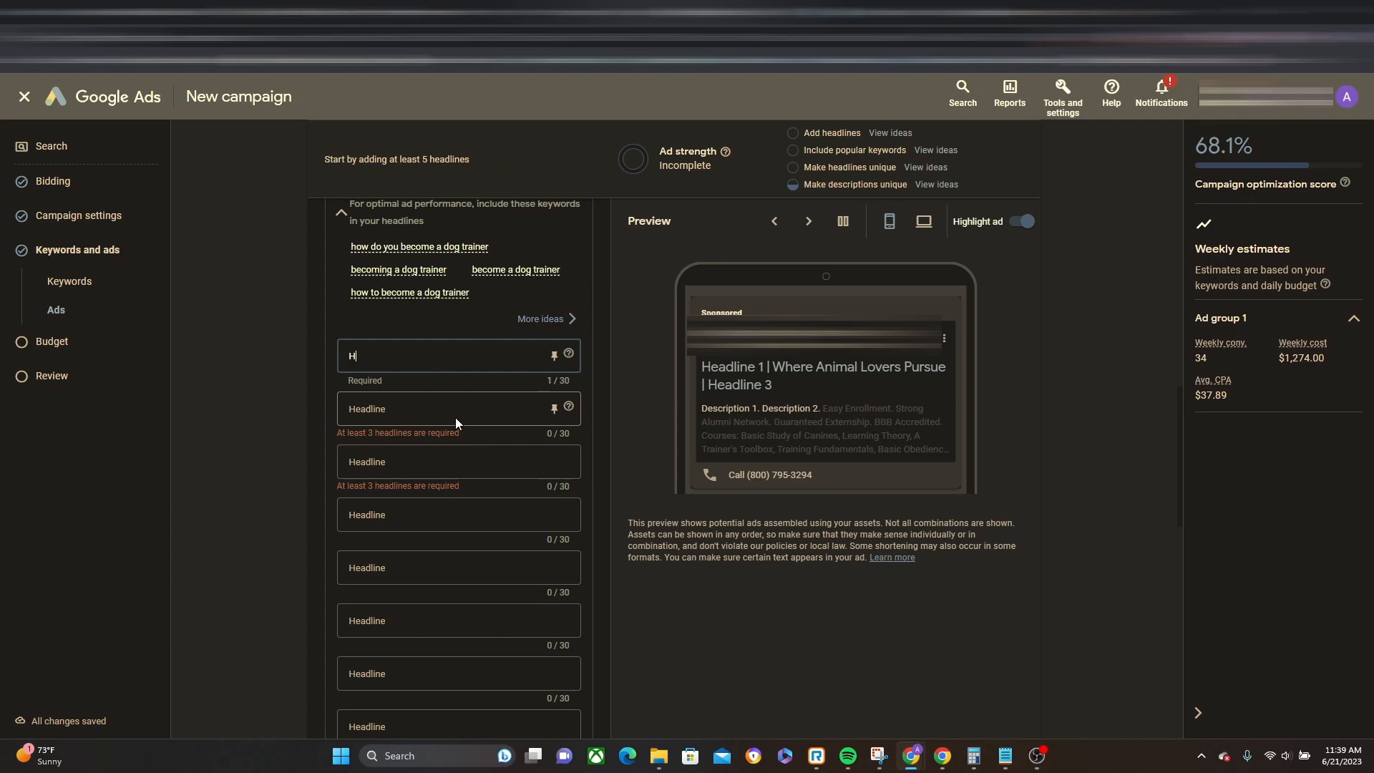
text(ow To )
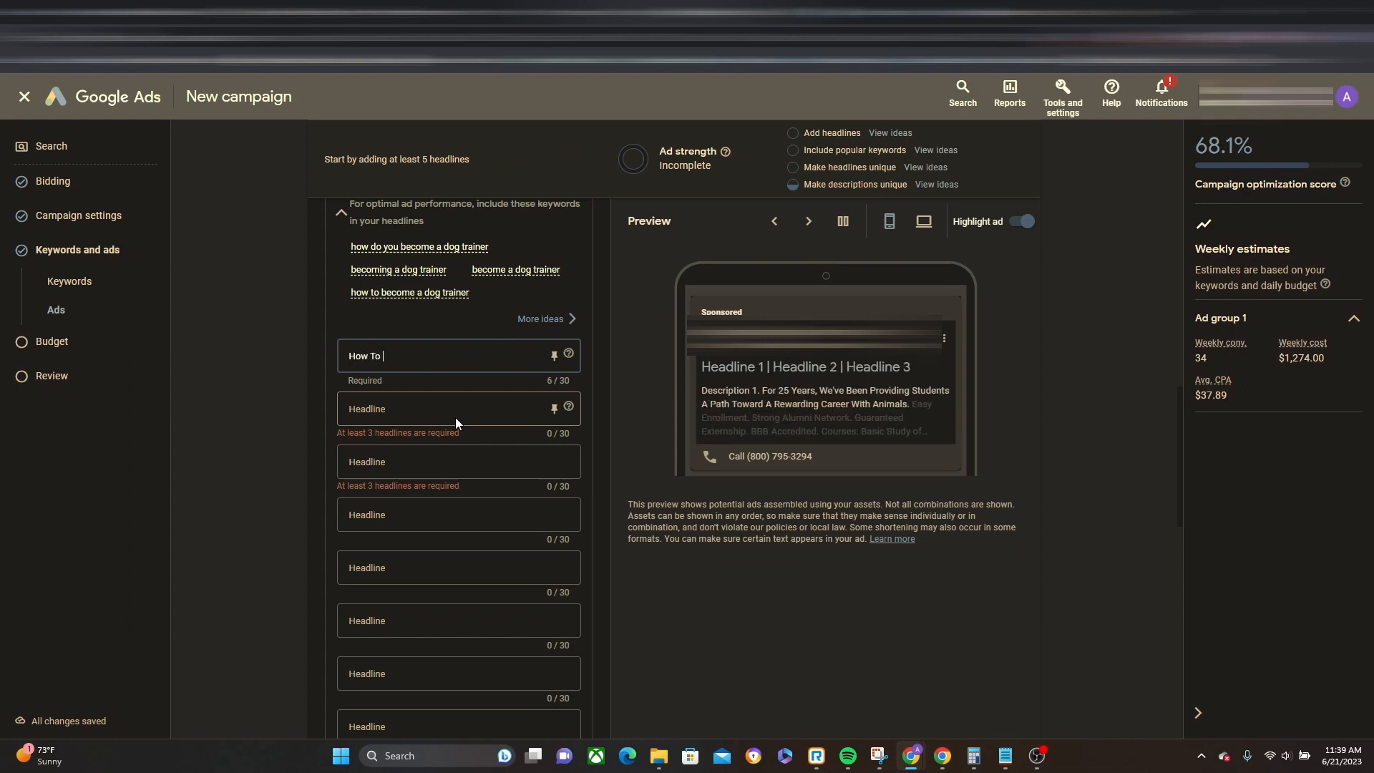
text(Become A Dog Trainer)
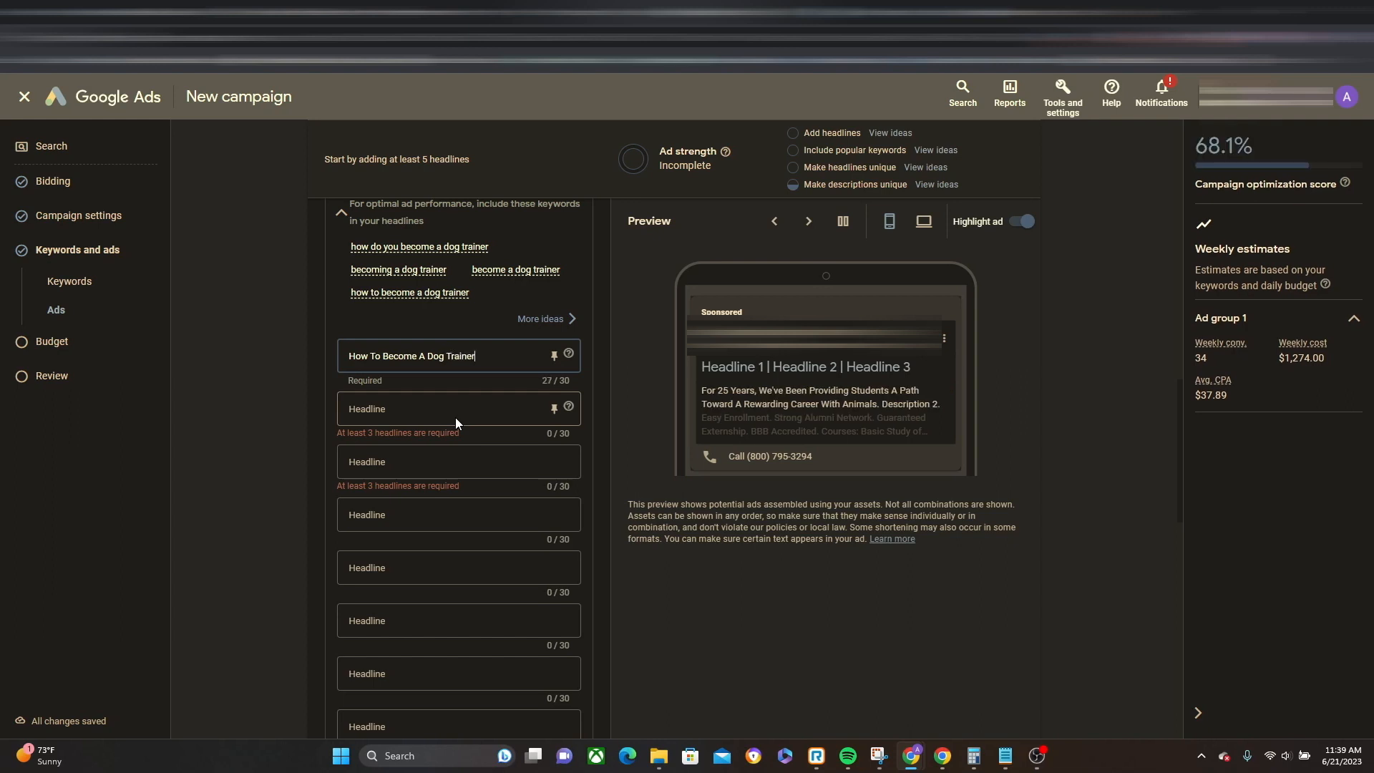
key(Tab)
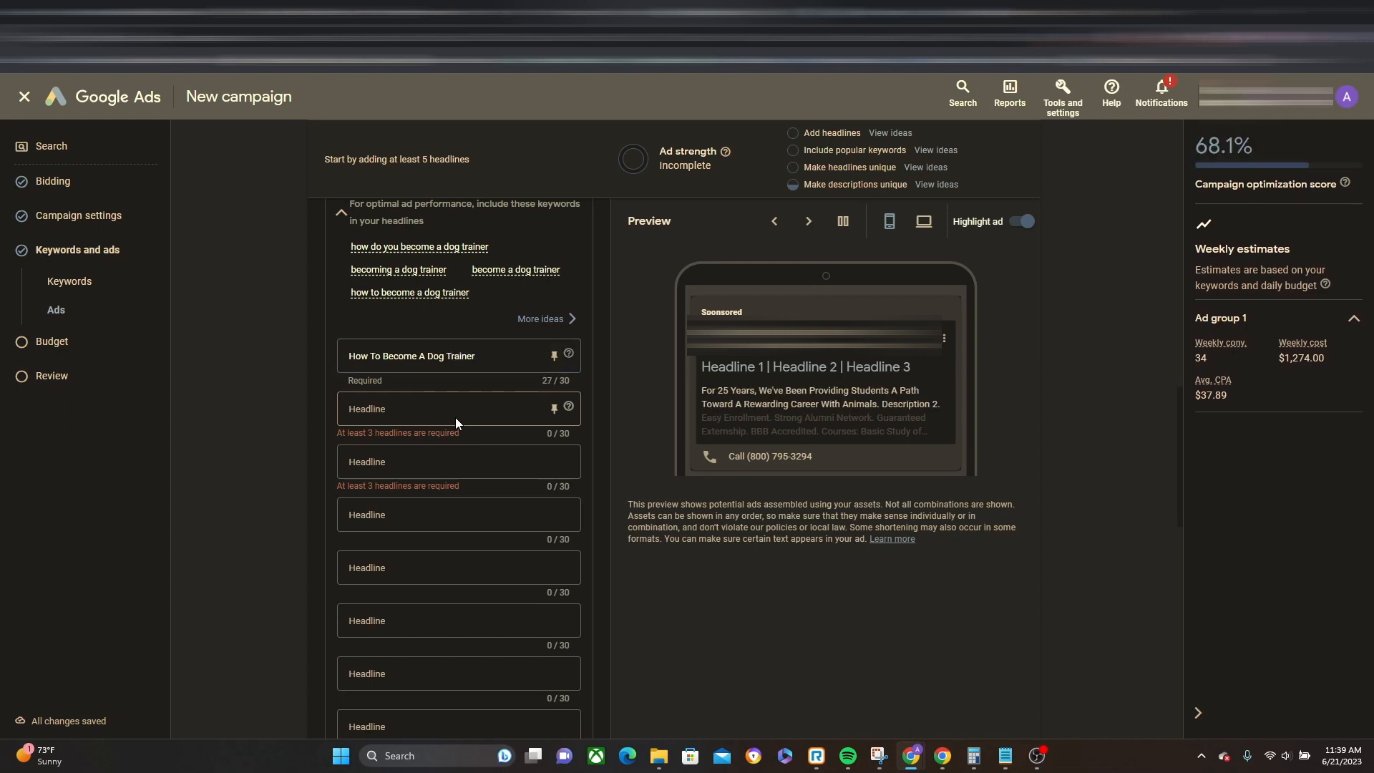
click(404, 412)
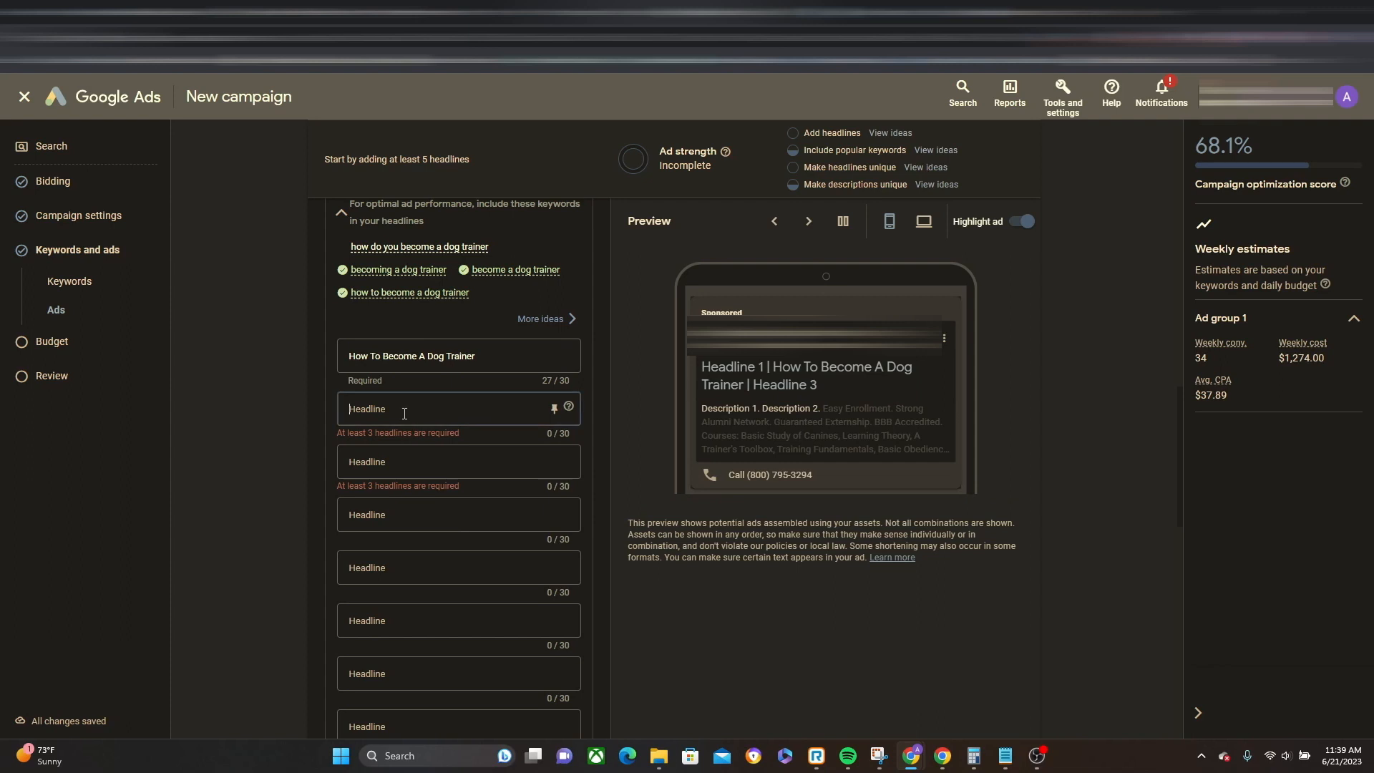
text(Become A Dog)
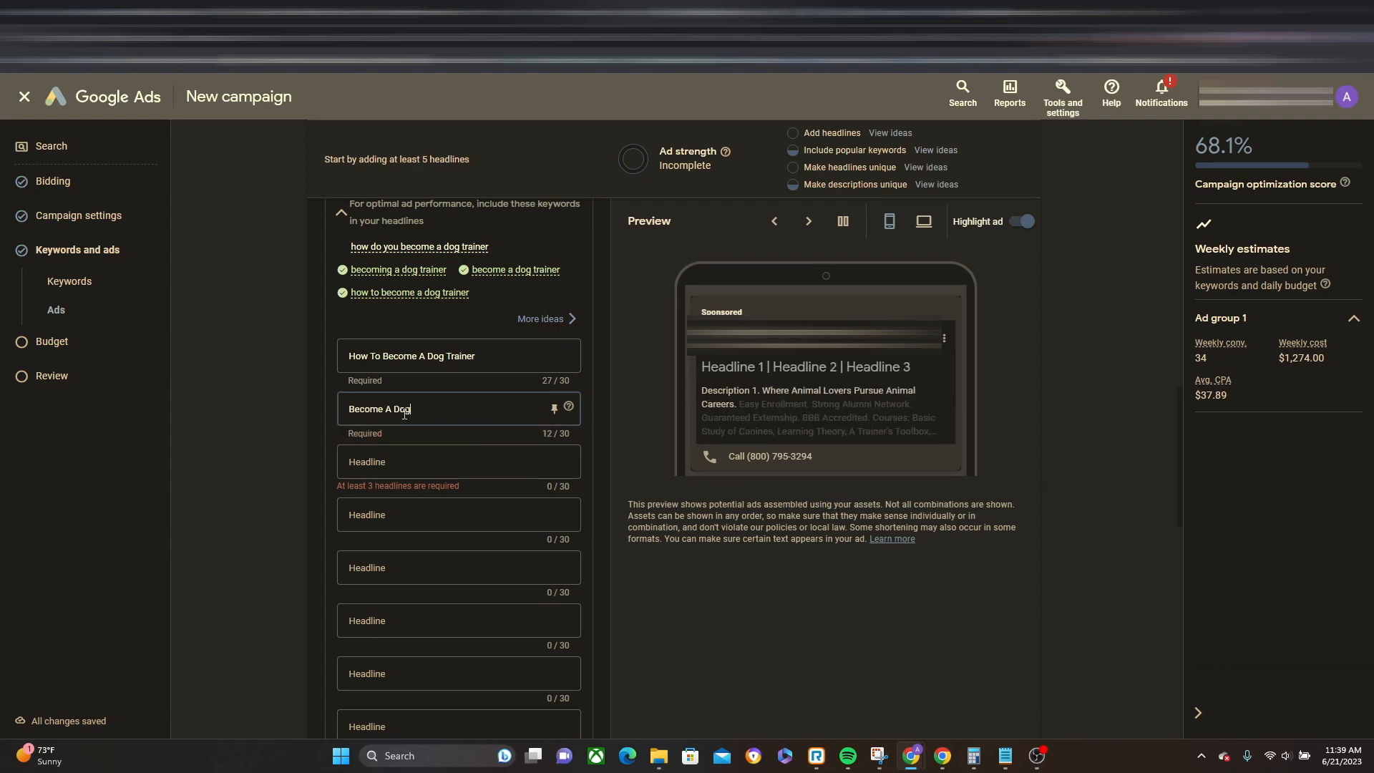
text( Trainer Online)
click(379, 465)
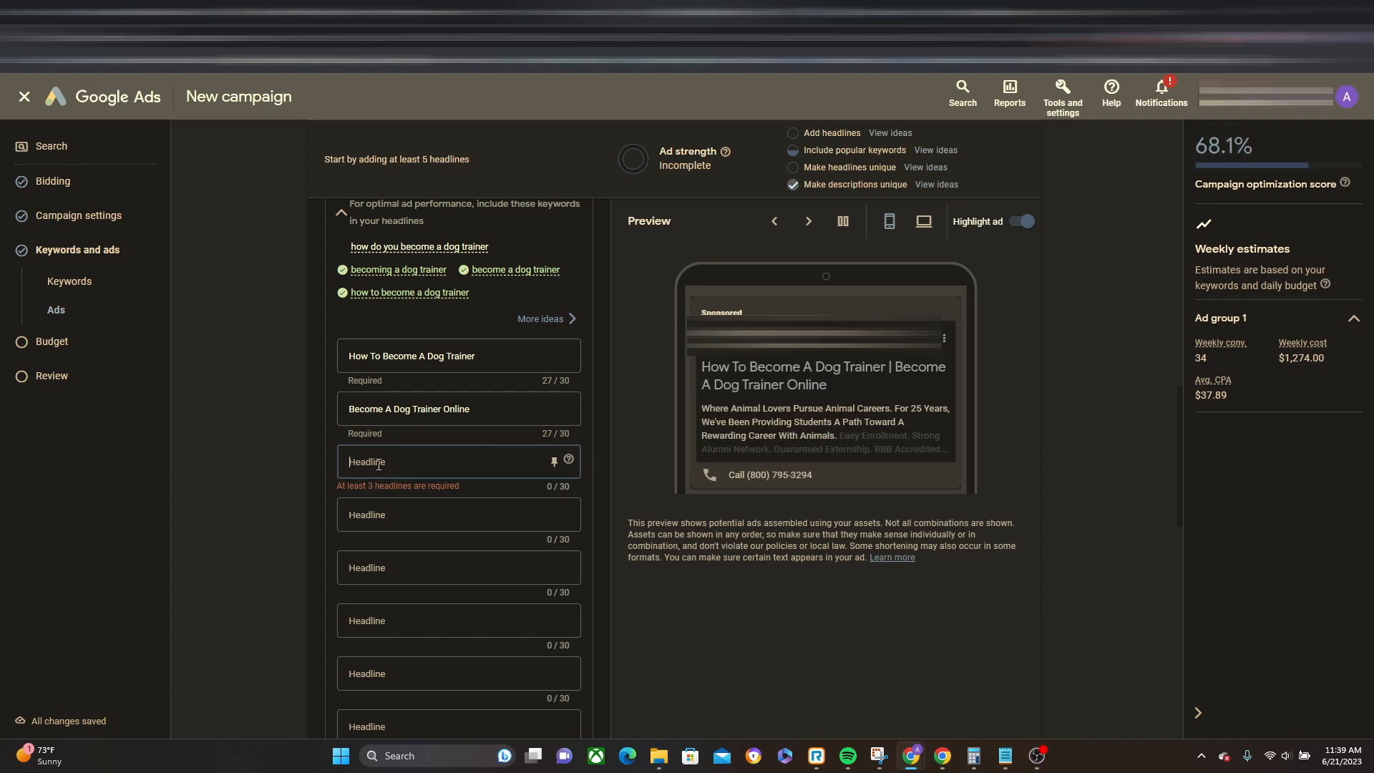
text(Dog Trainer Certification)
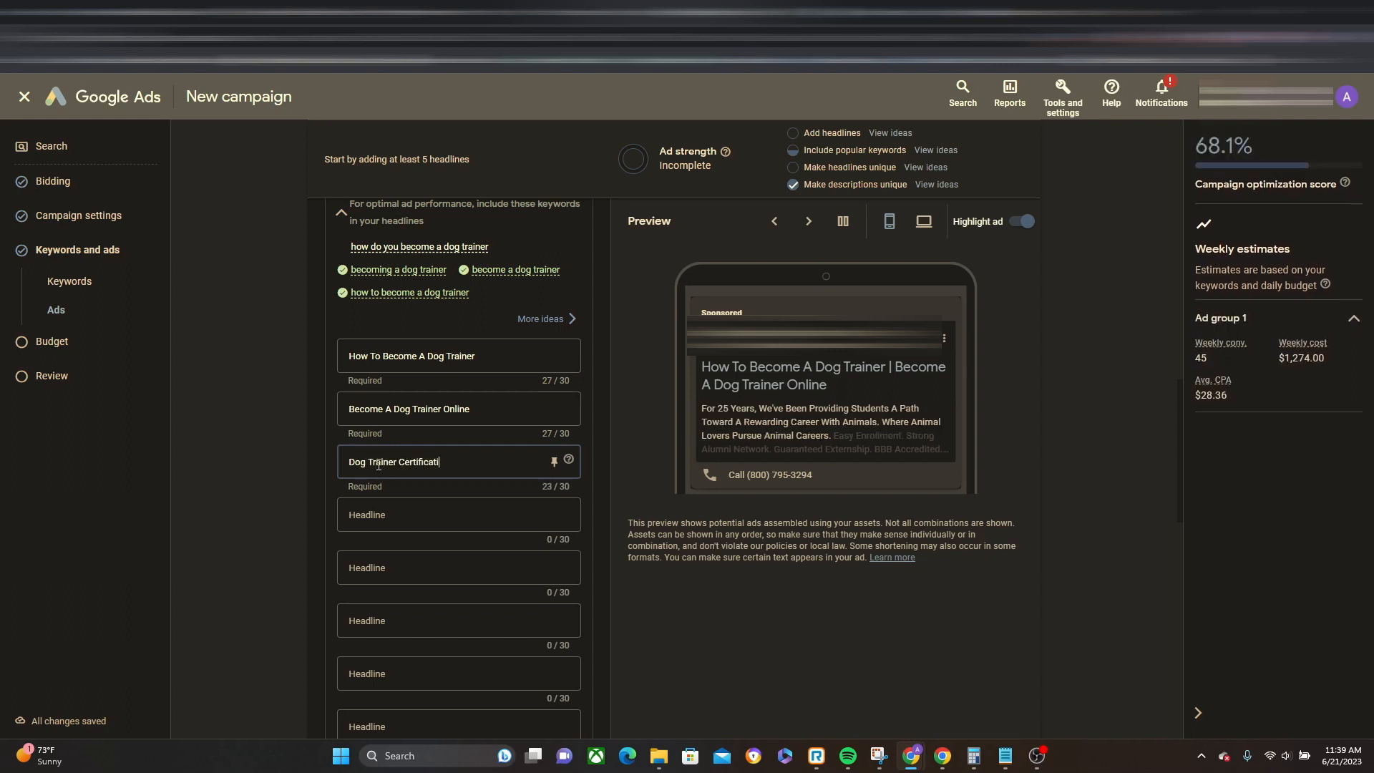
click(422, 361)
click(431, 409)
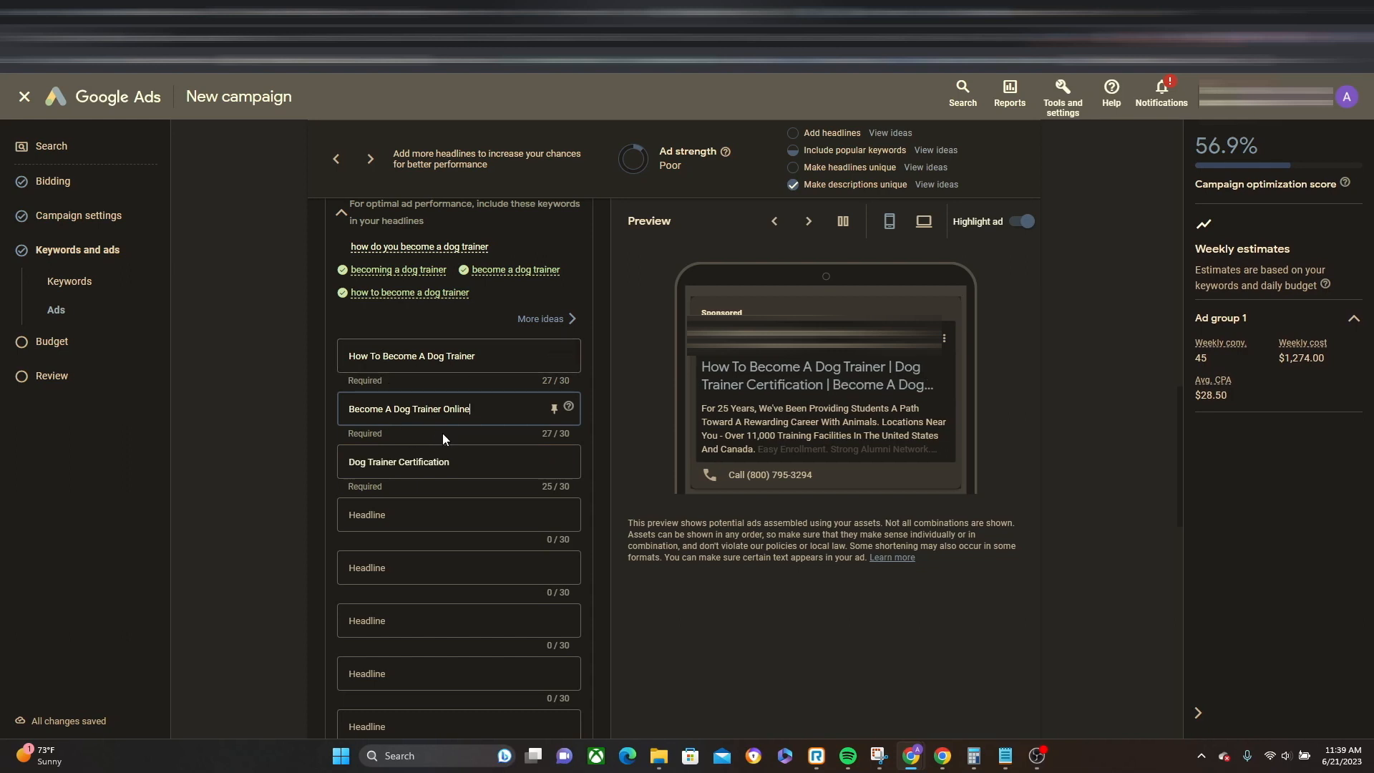
click(452, 469)
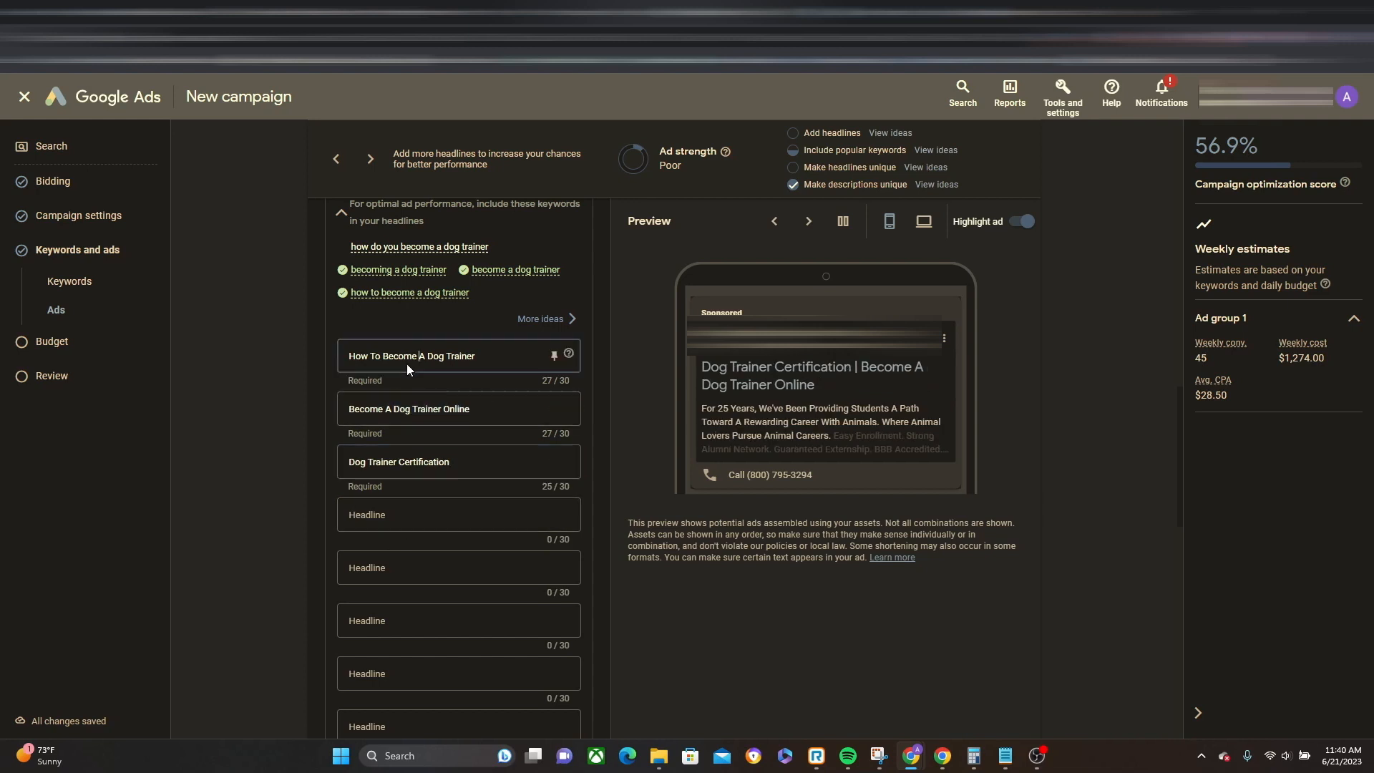
scroll(442, 465, up, 1)
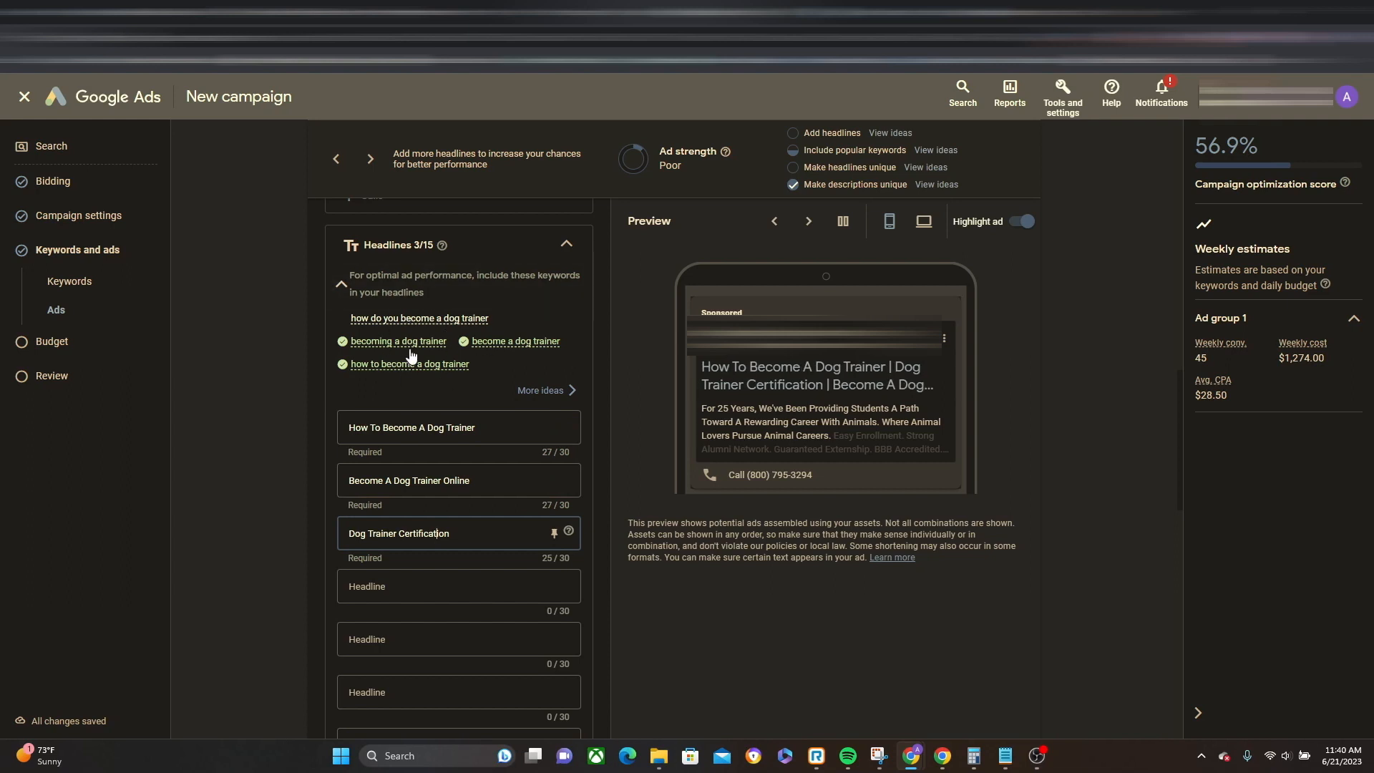
- Add headlines Unmatched Student Support, Study From Your Own Home and Top Ranked Dog Trainer School
scroll(505, 422, down, 2)
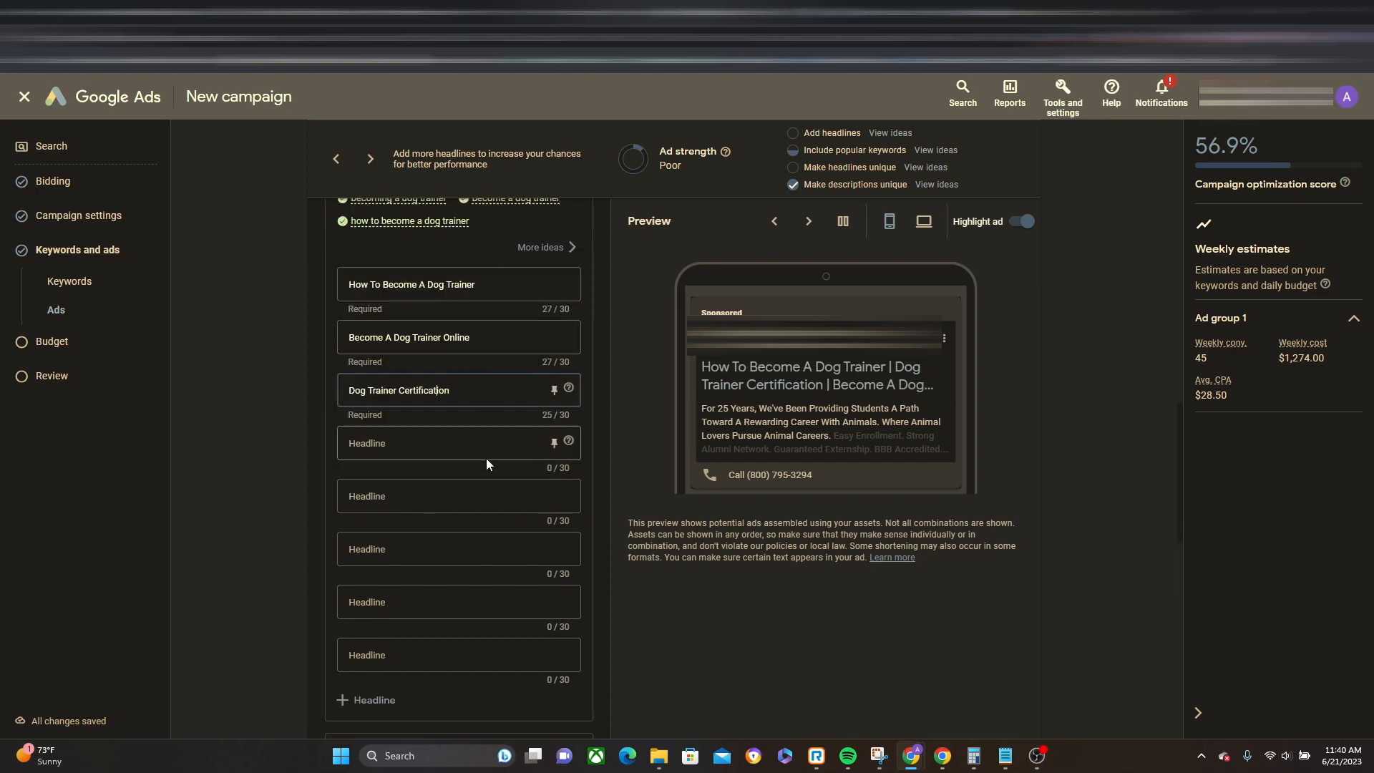
click(424, 444)
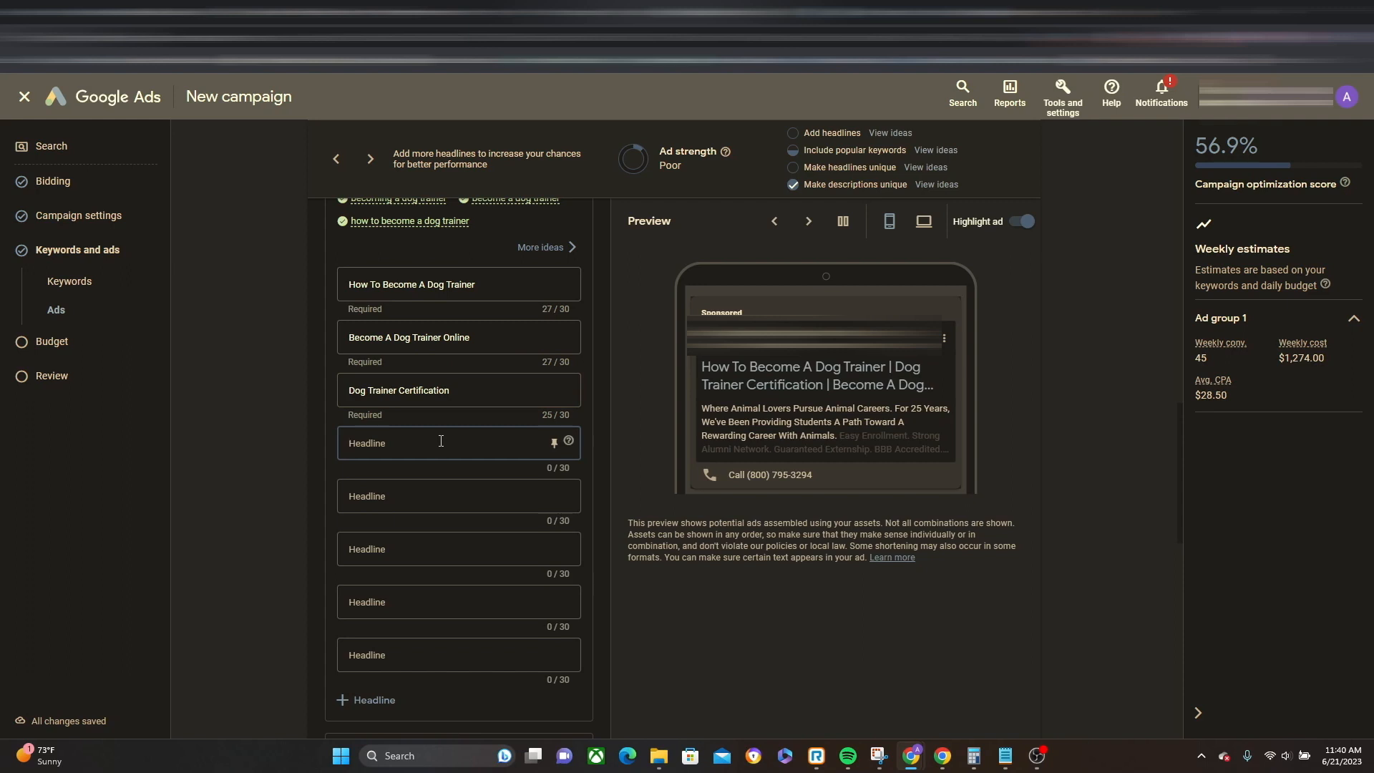
text(Unmatched)
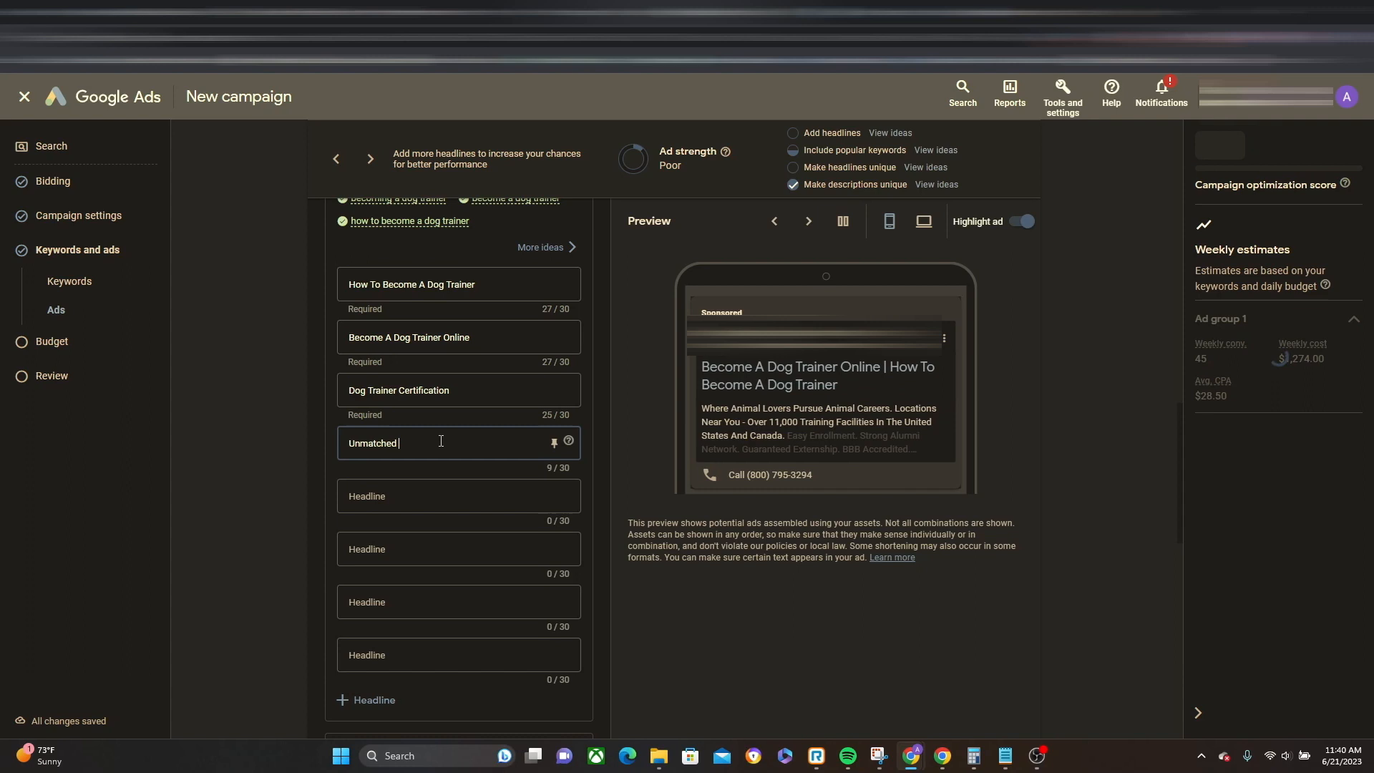
text( Student)
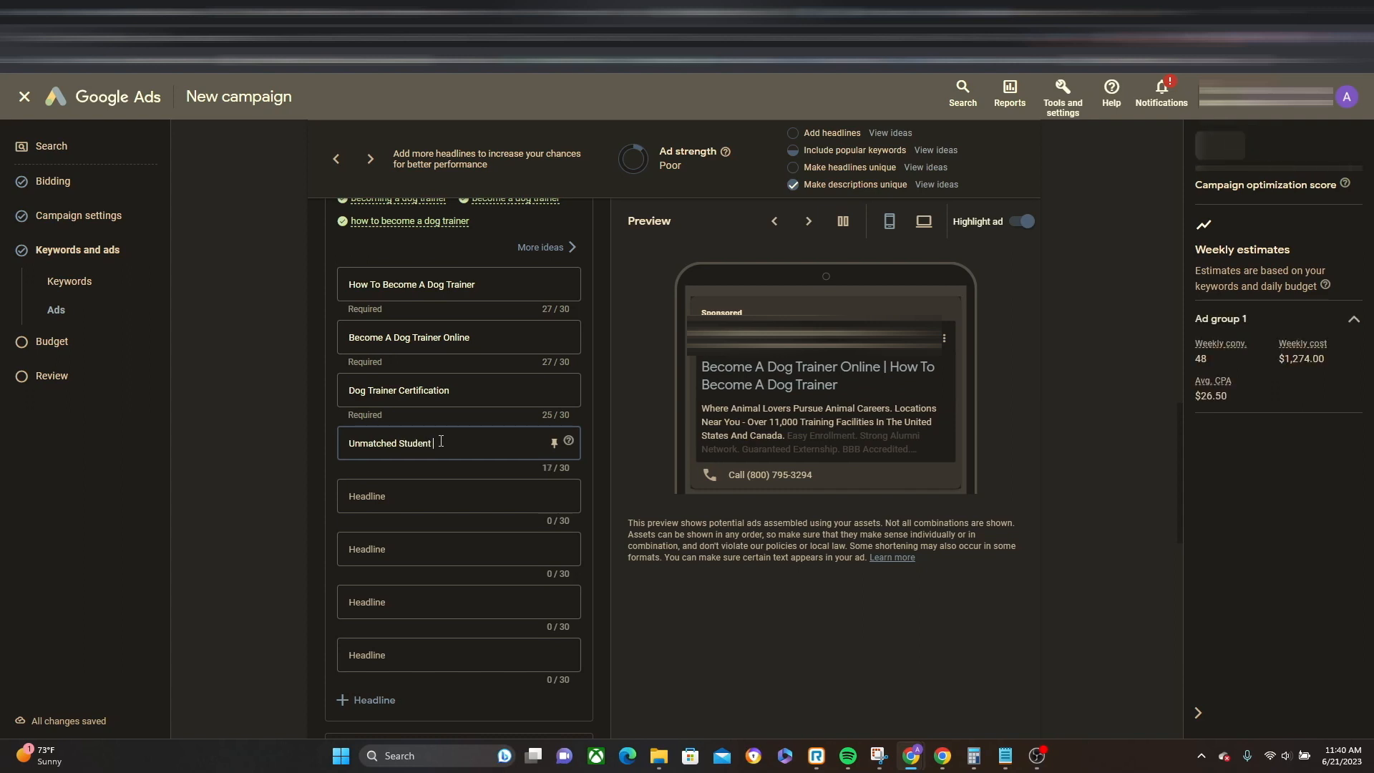
text( Support)
key(Tab)
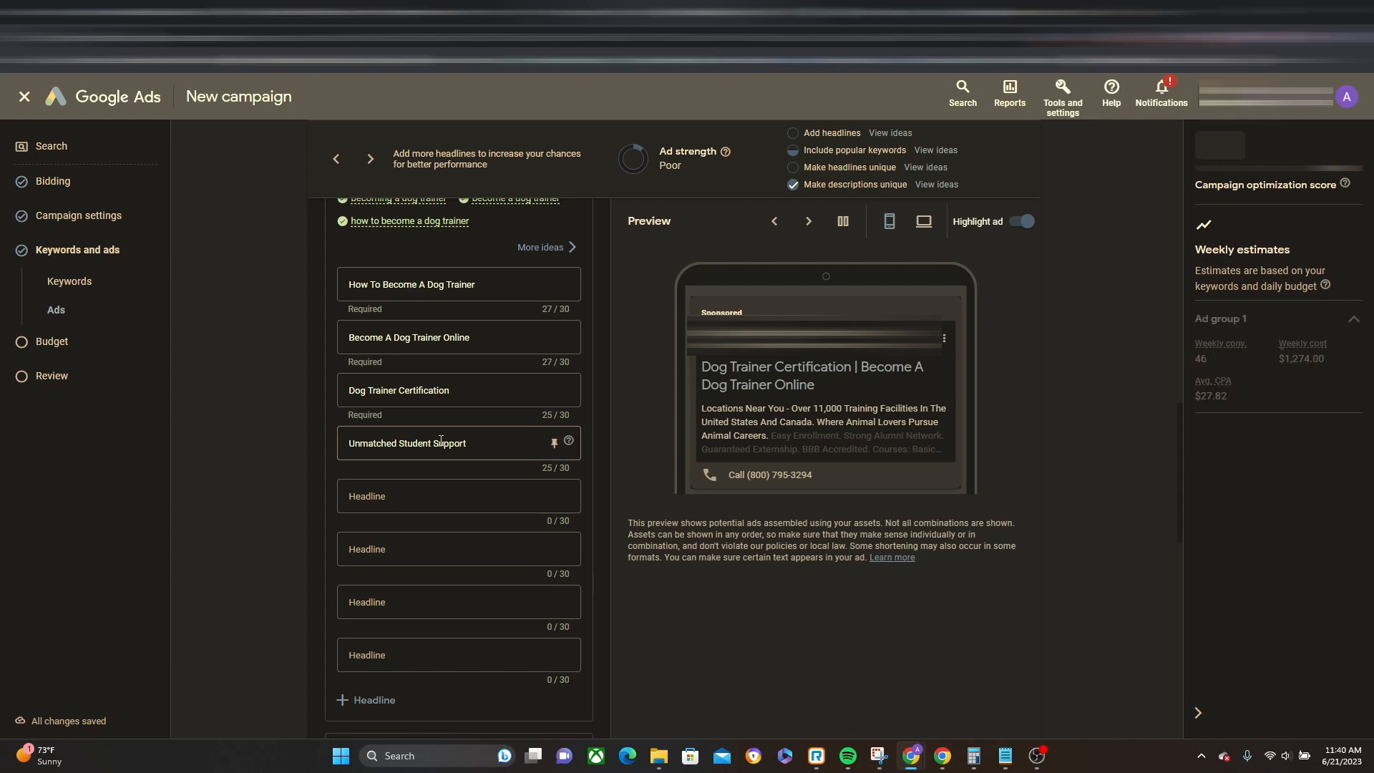
key(Tab)
text(S)
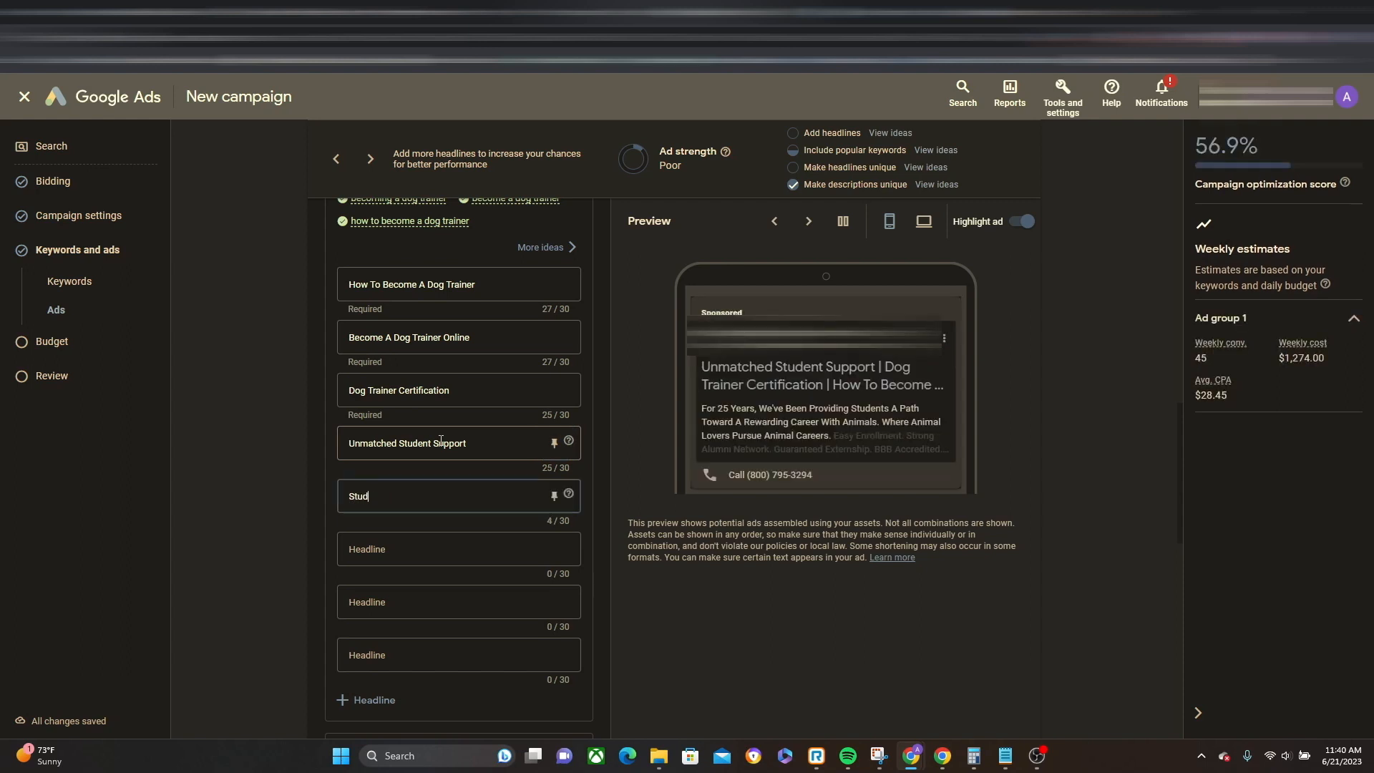
text(tudy From)
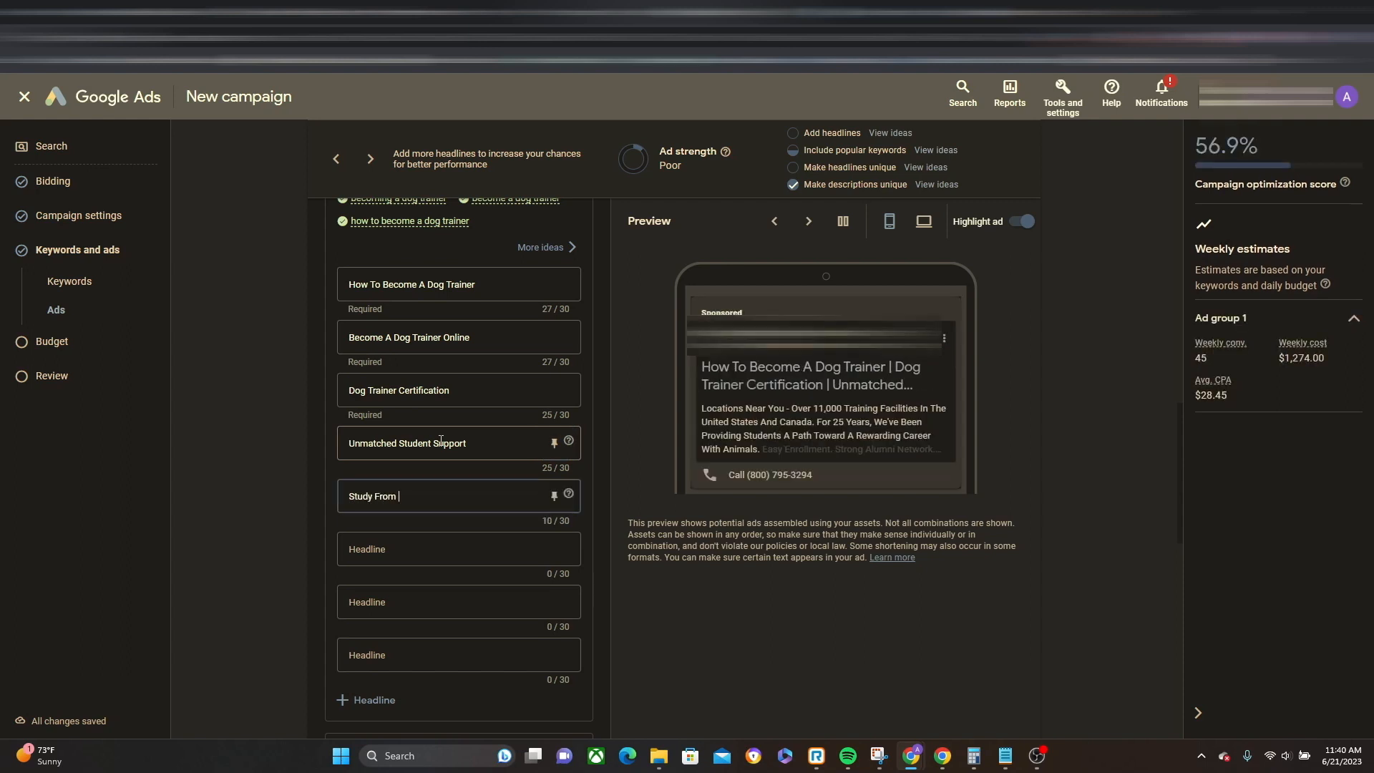
text( Your Own Home)
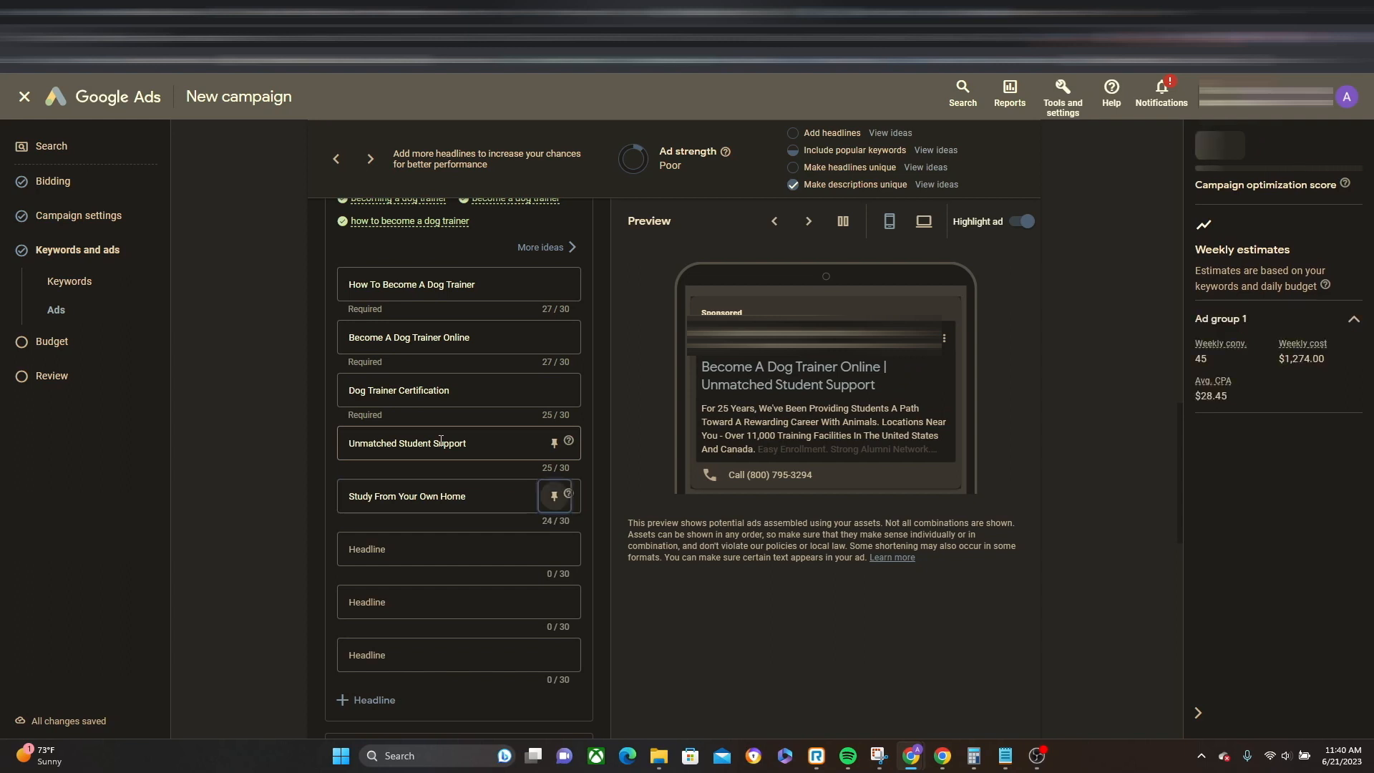
key(Tab)
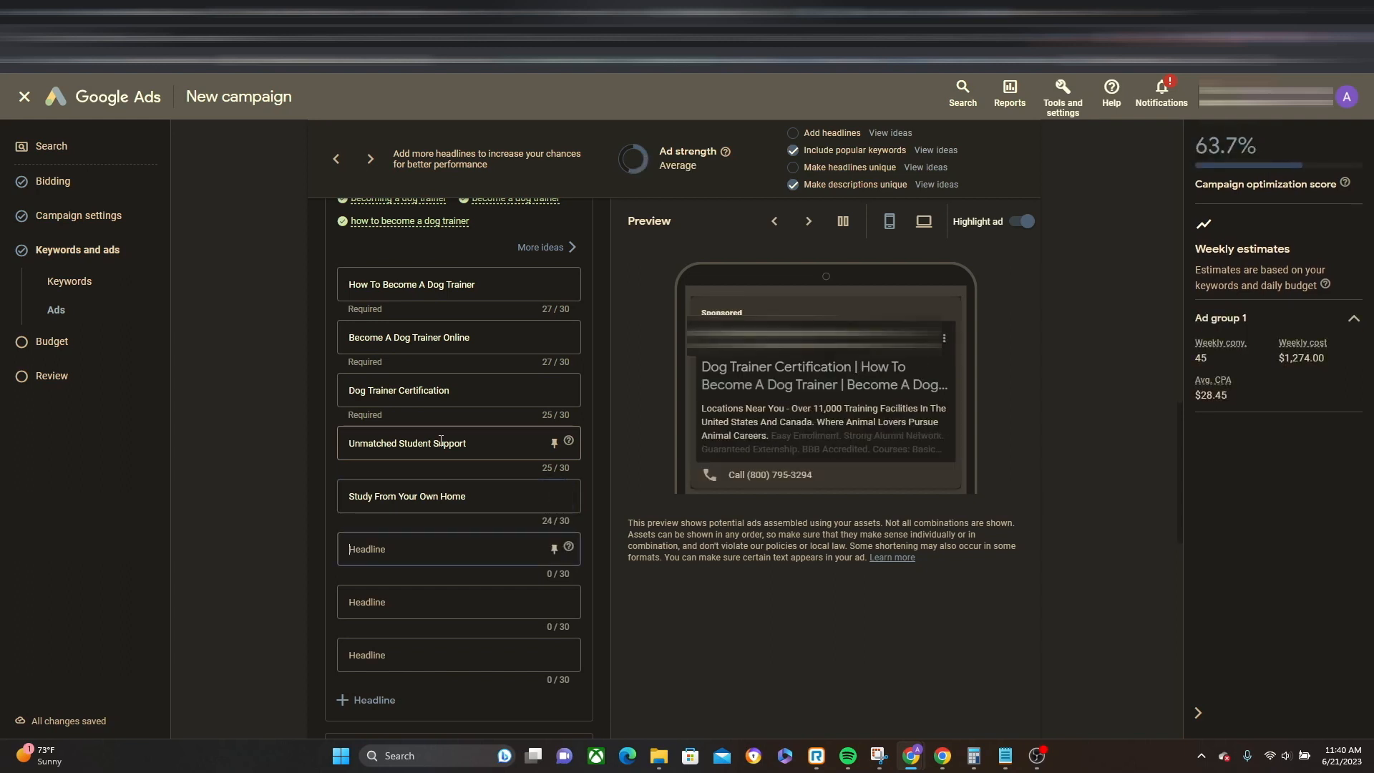
text(Top R)
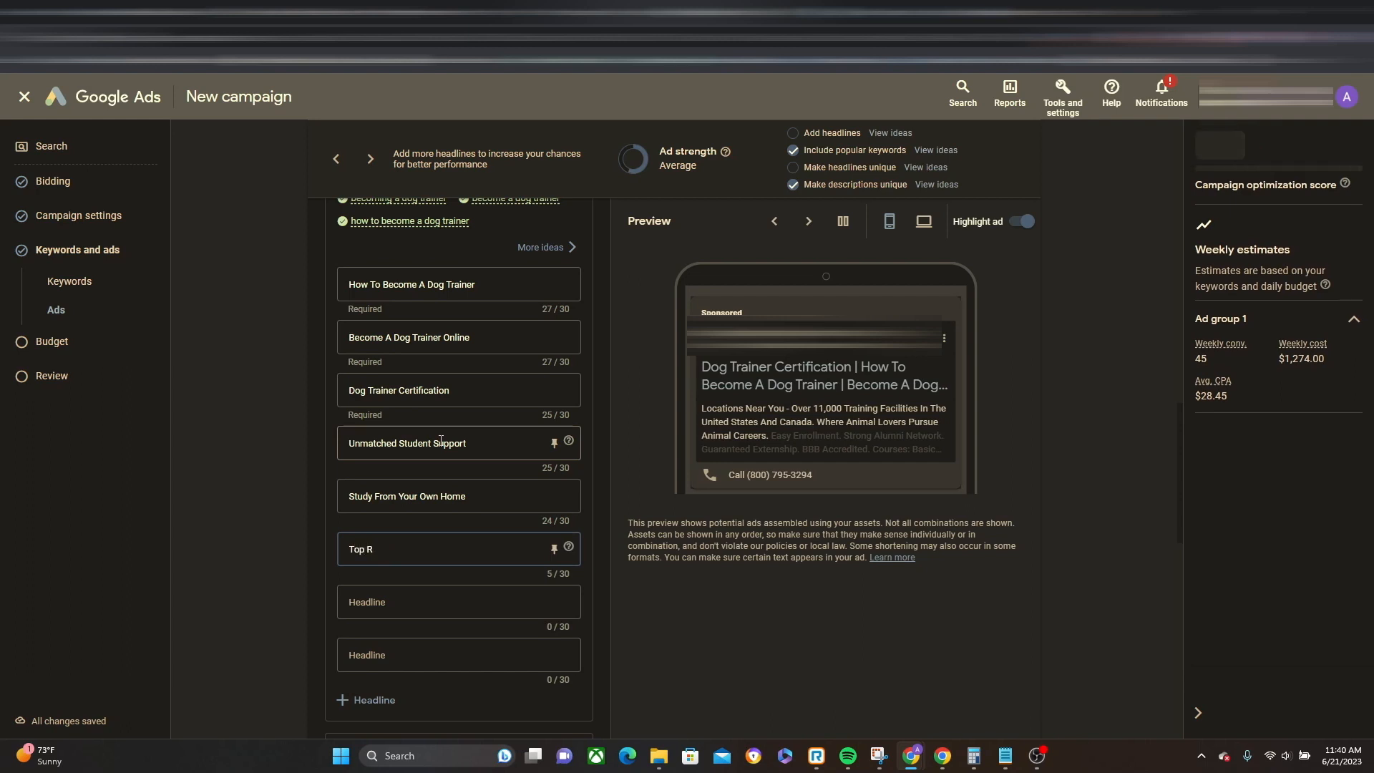
text(anked Dog)
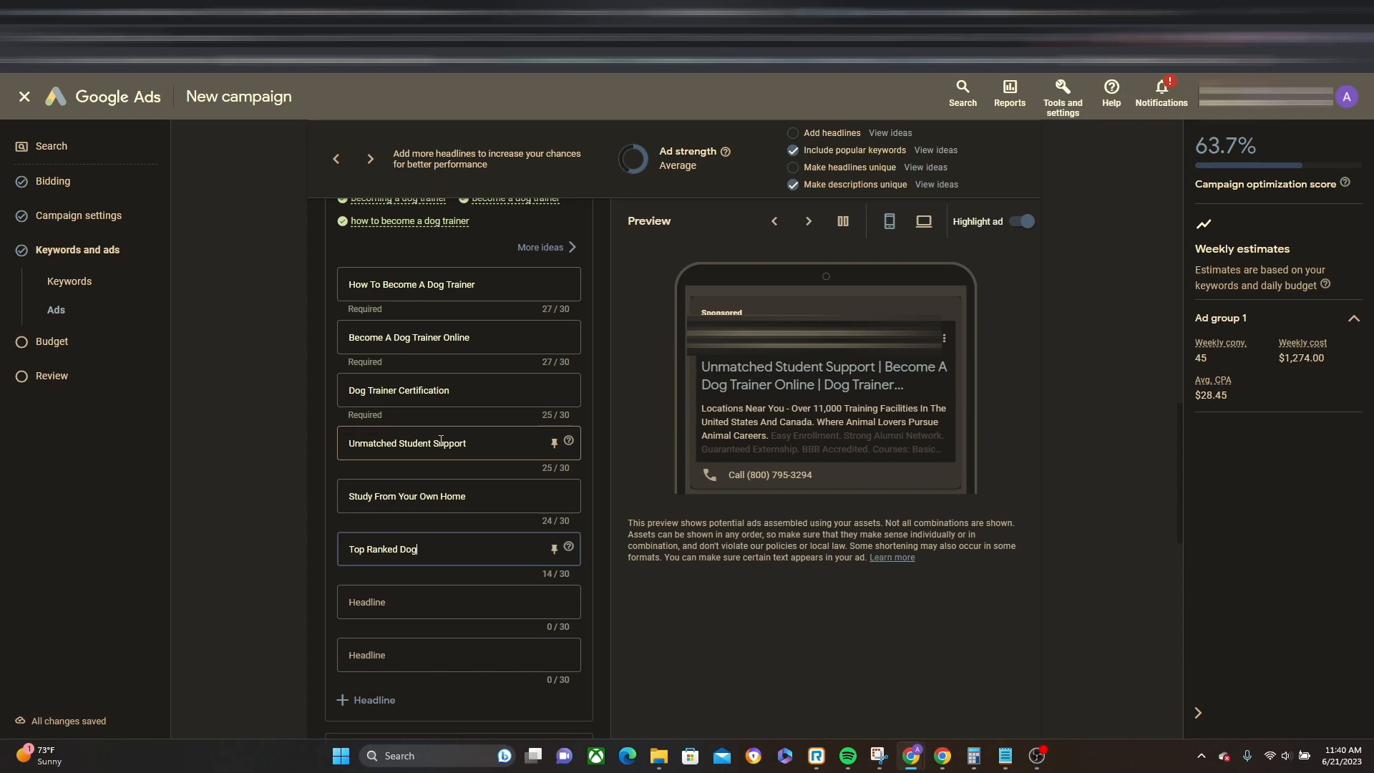
text( Tra)
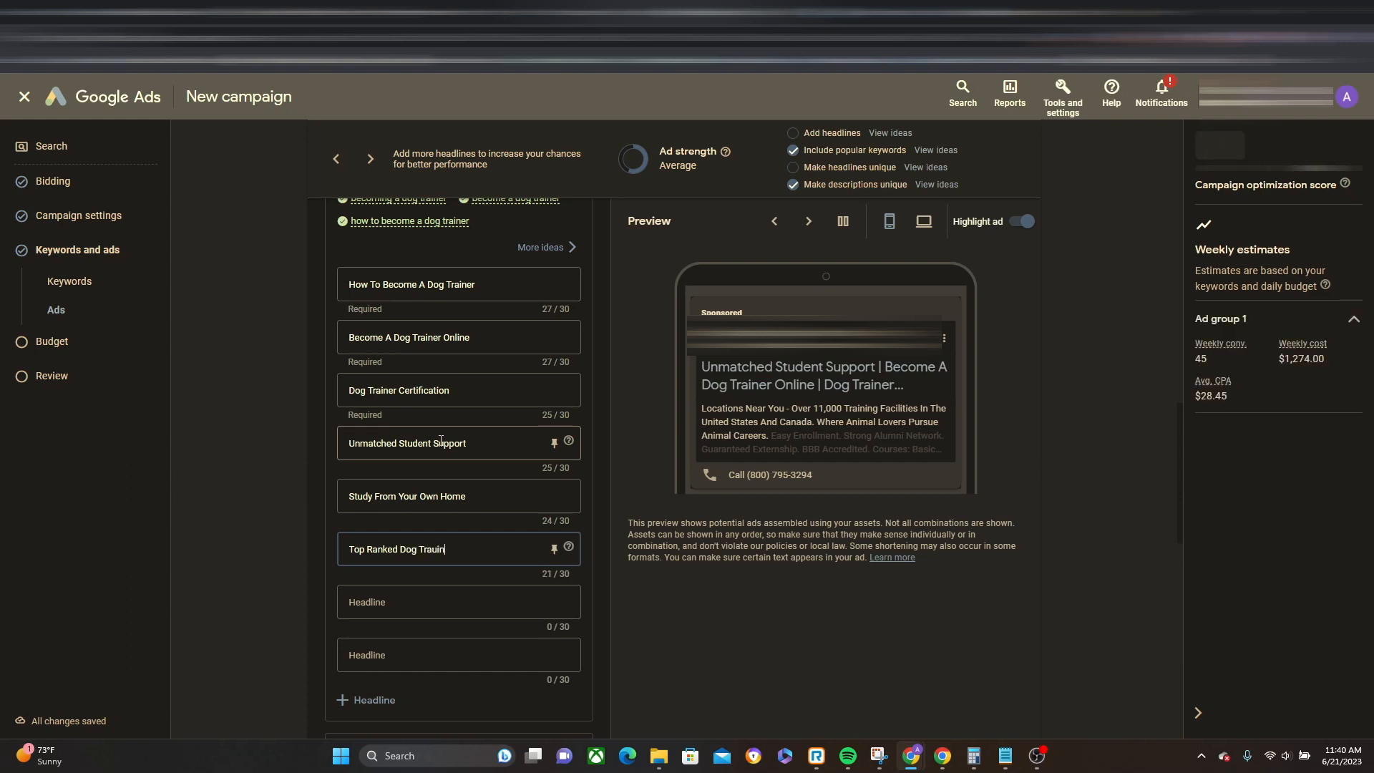
text(iner School)
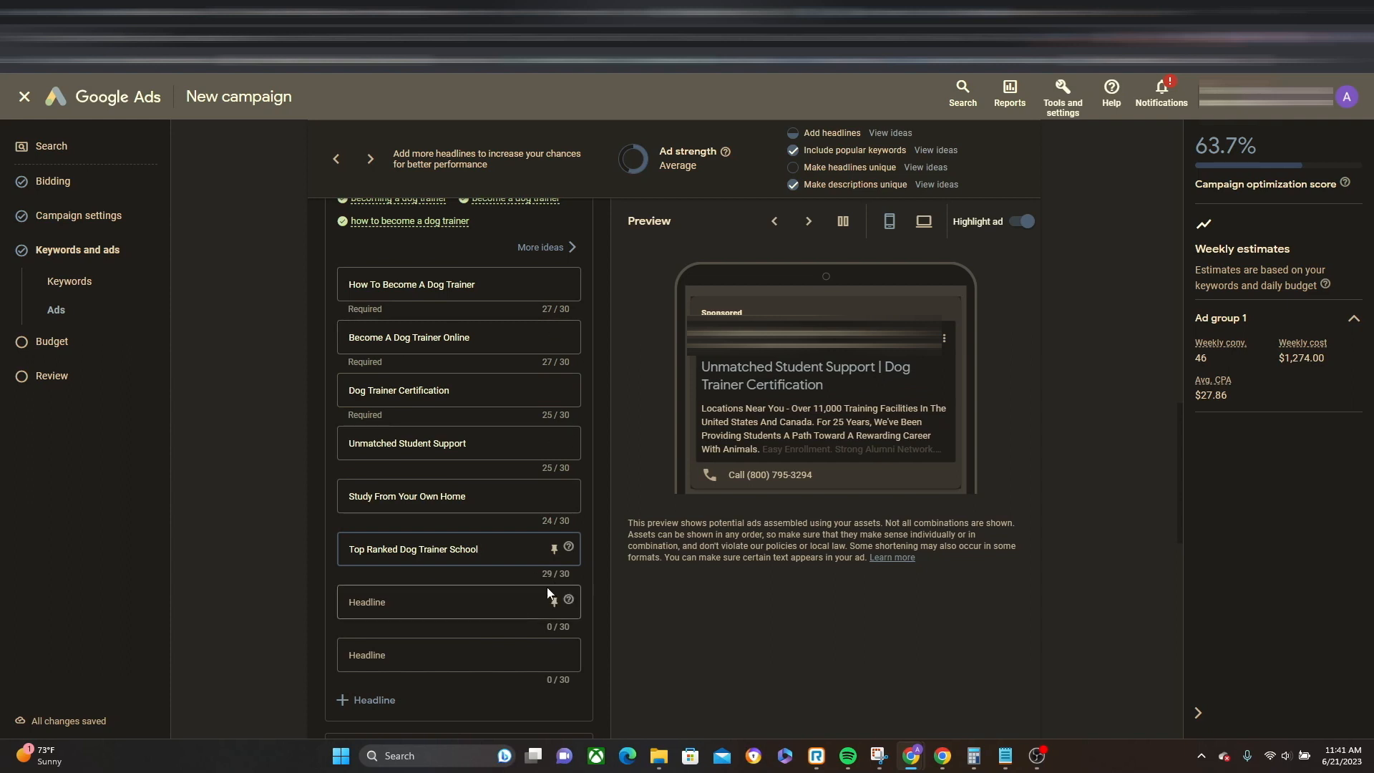
scroll(664, 621, down, 1)
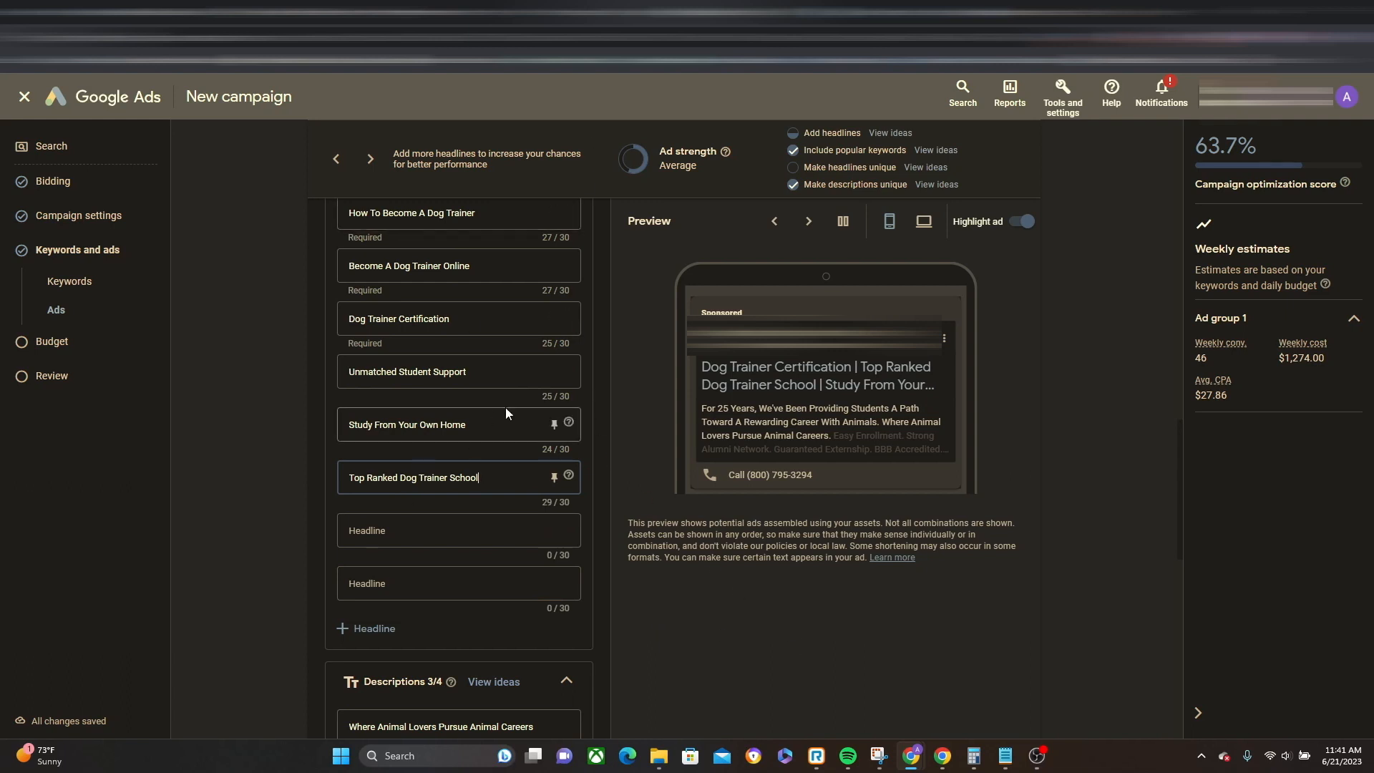
click(249, 428)
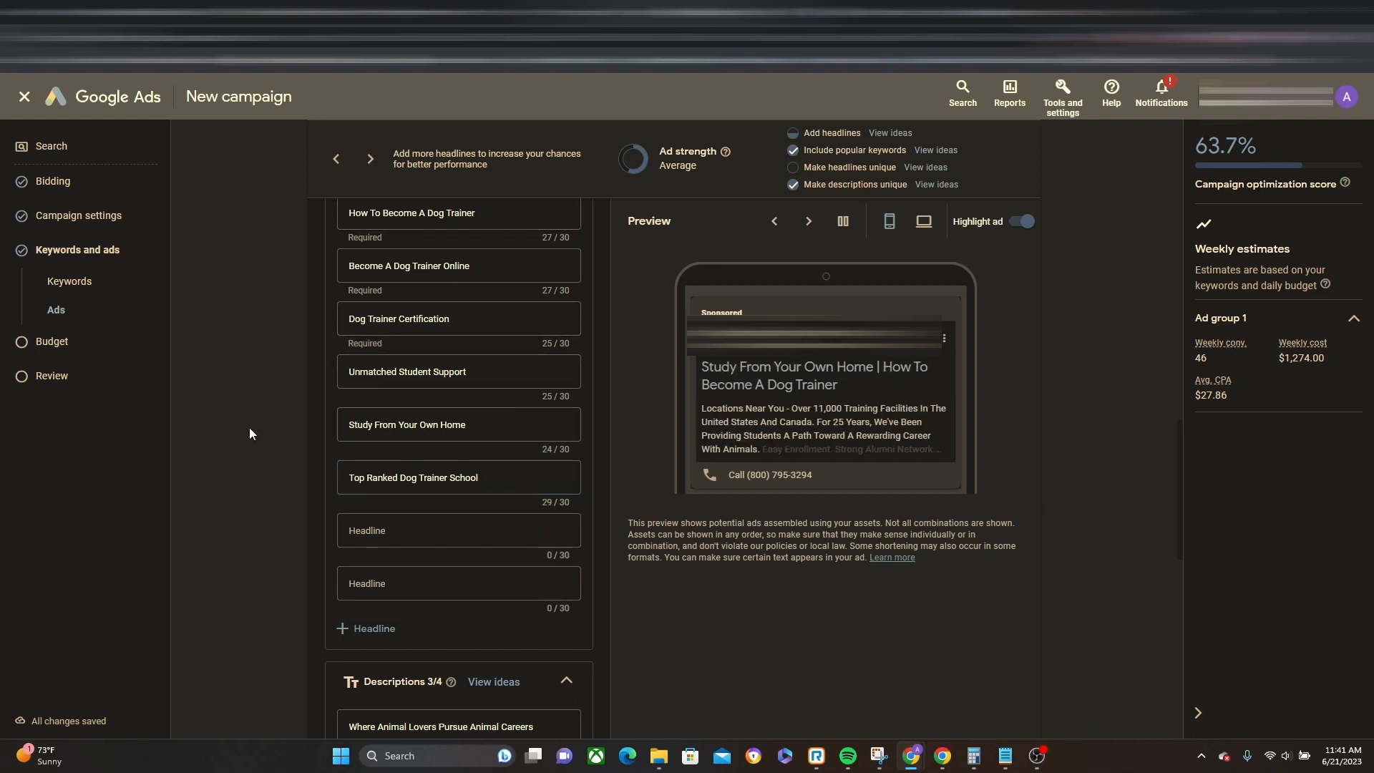
scroll(545, 397, down, 5)
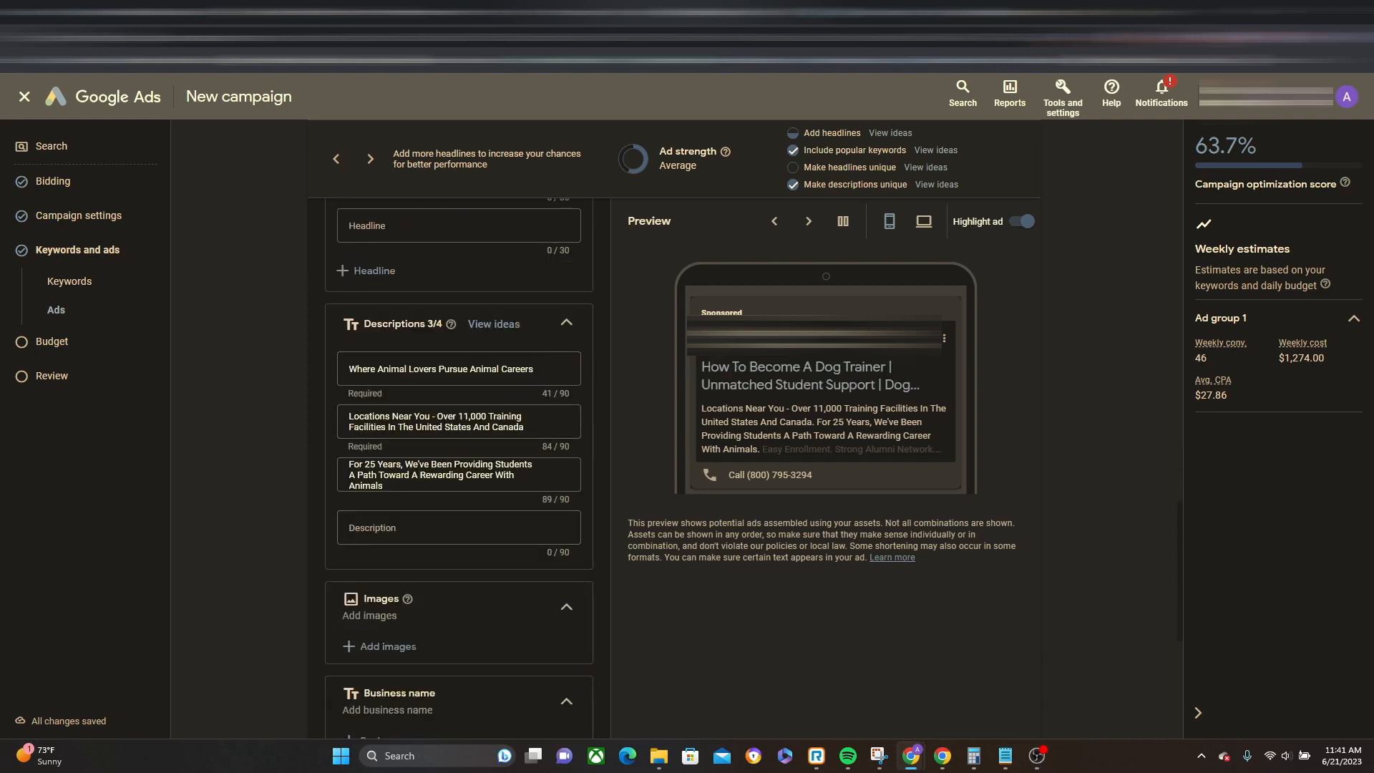
- Clear all three existing ad descriptions
triple_click(405, 477)
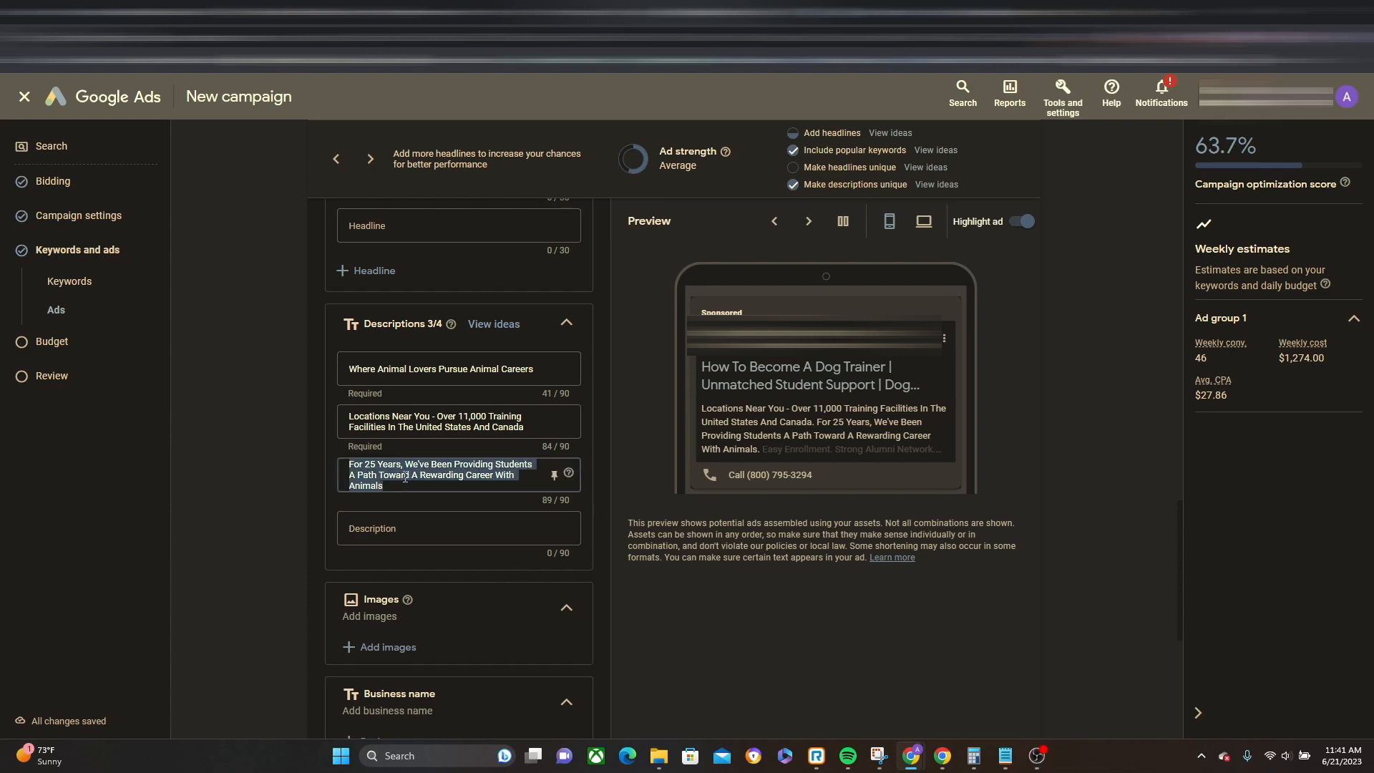
key(BackSpace)
click(398, 429)
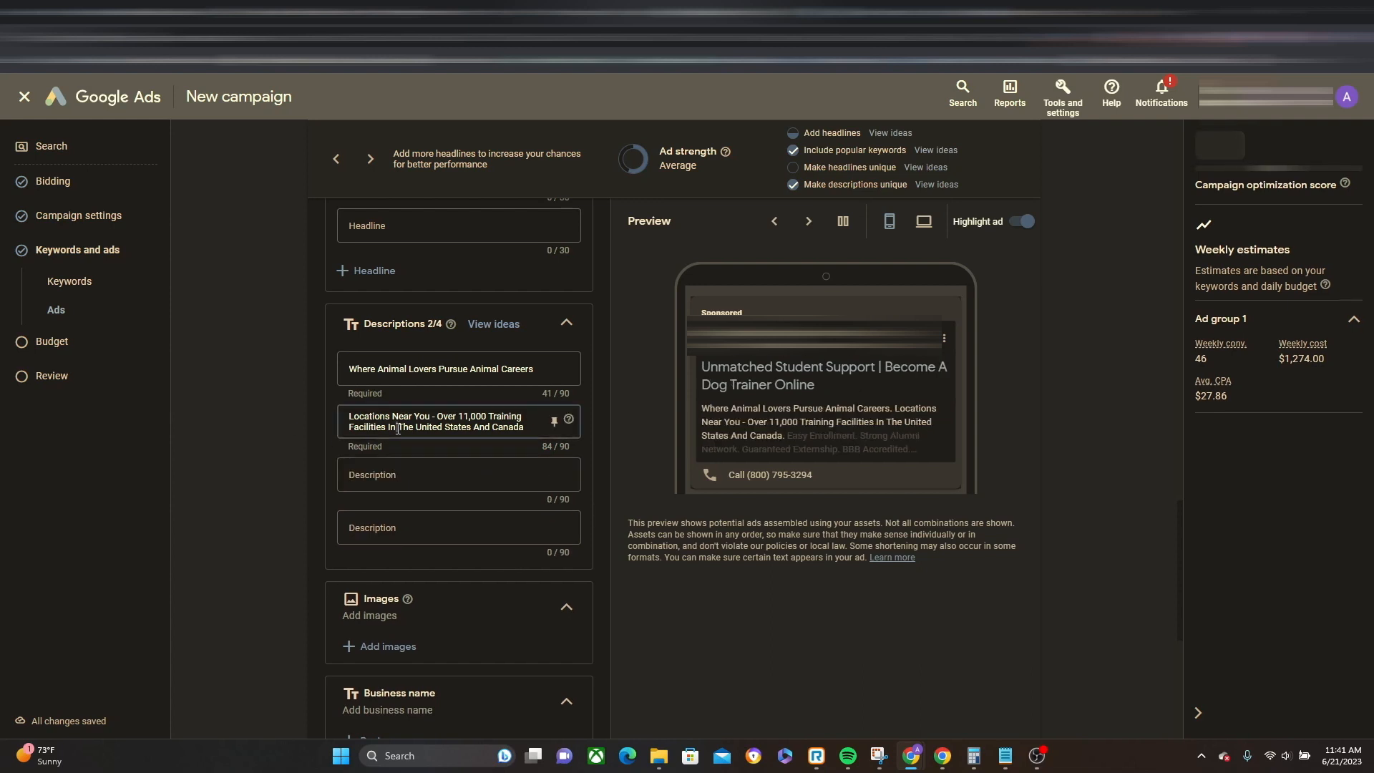
triple_click(398, 429)
key(BackSpace)
triple_click(431, 369)
key(BackSpace)
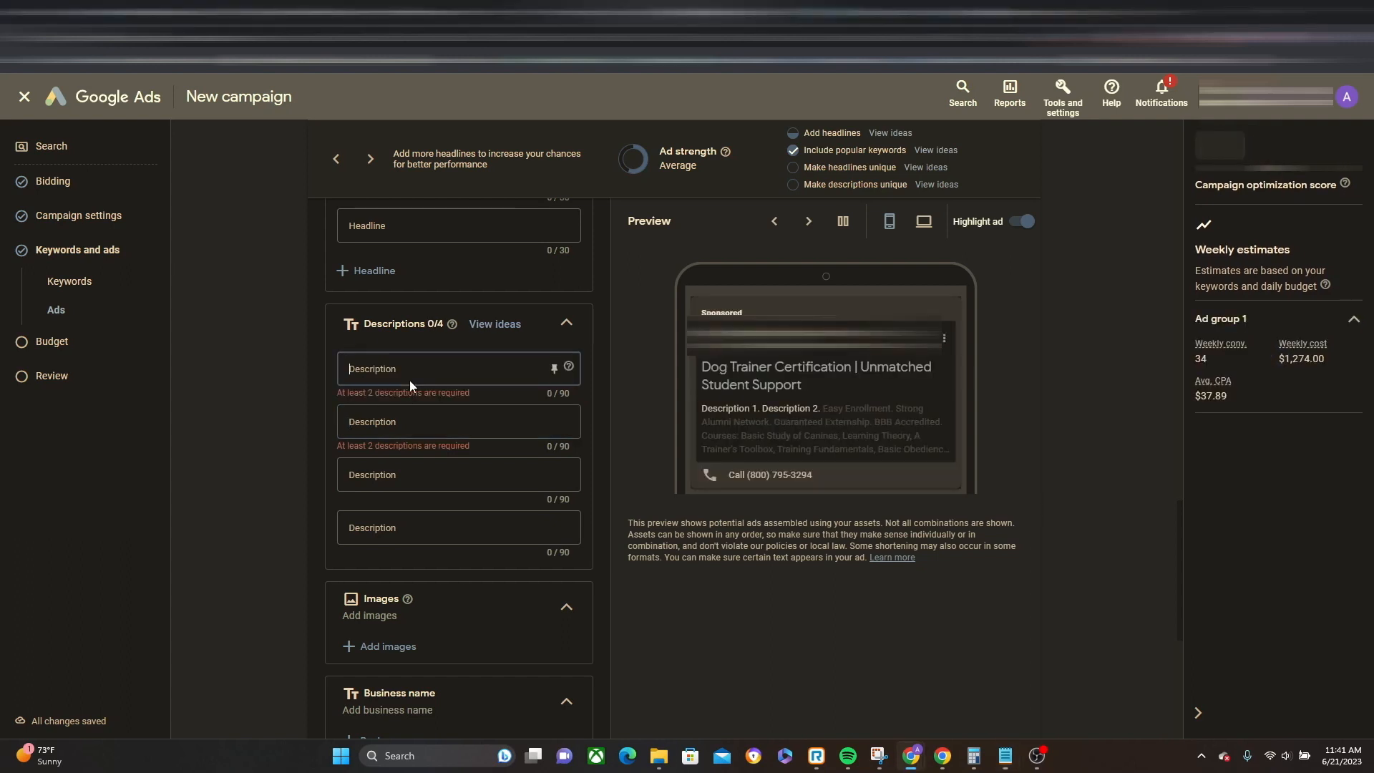
- Paste the study-from-home, expert-support and 12-month certification descriptions into the three Description fields
text(Study from the safety and comfort of your own home. Online classes. Call us today!)
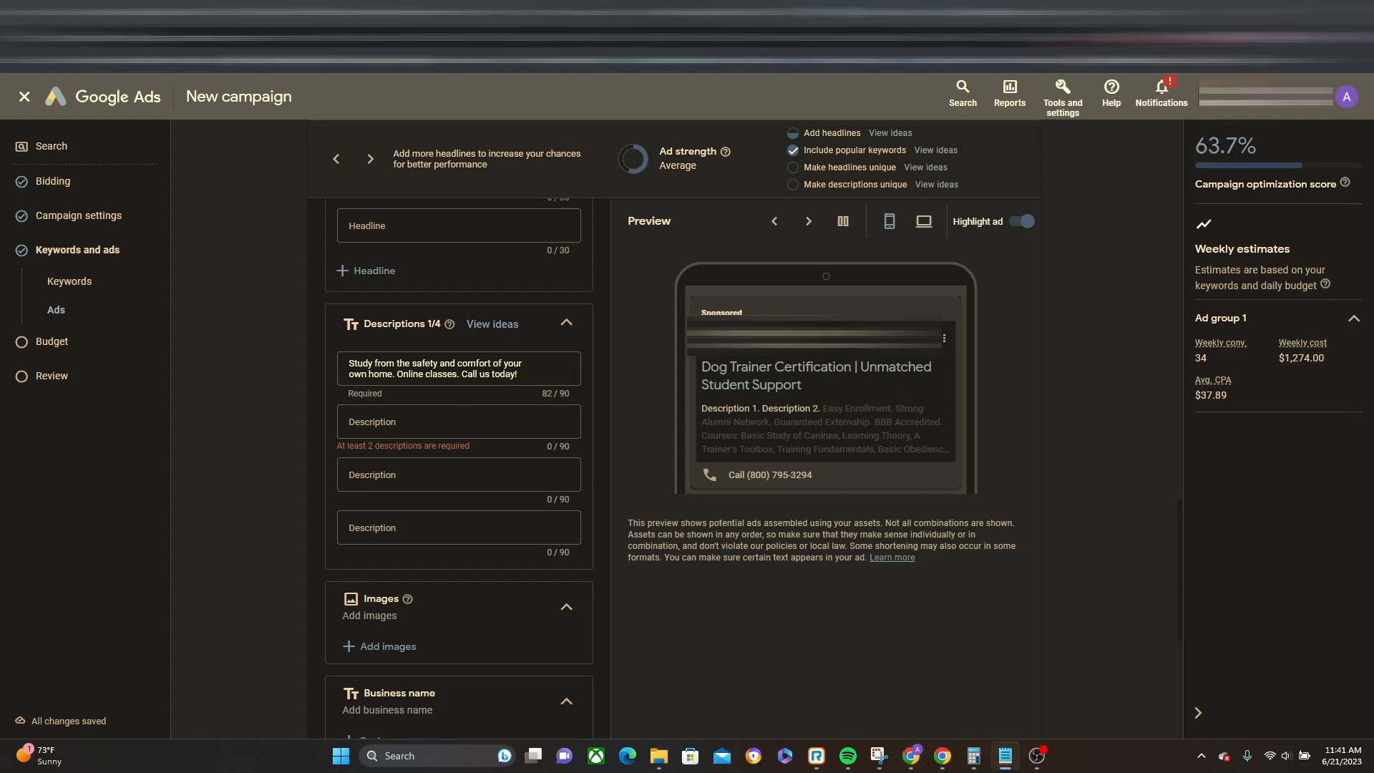
click(397, 422)
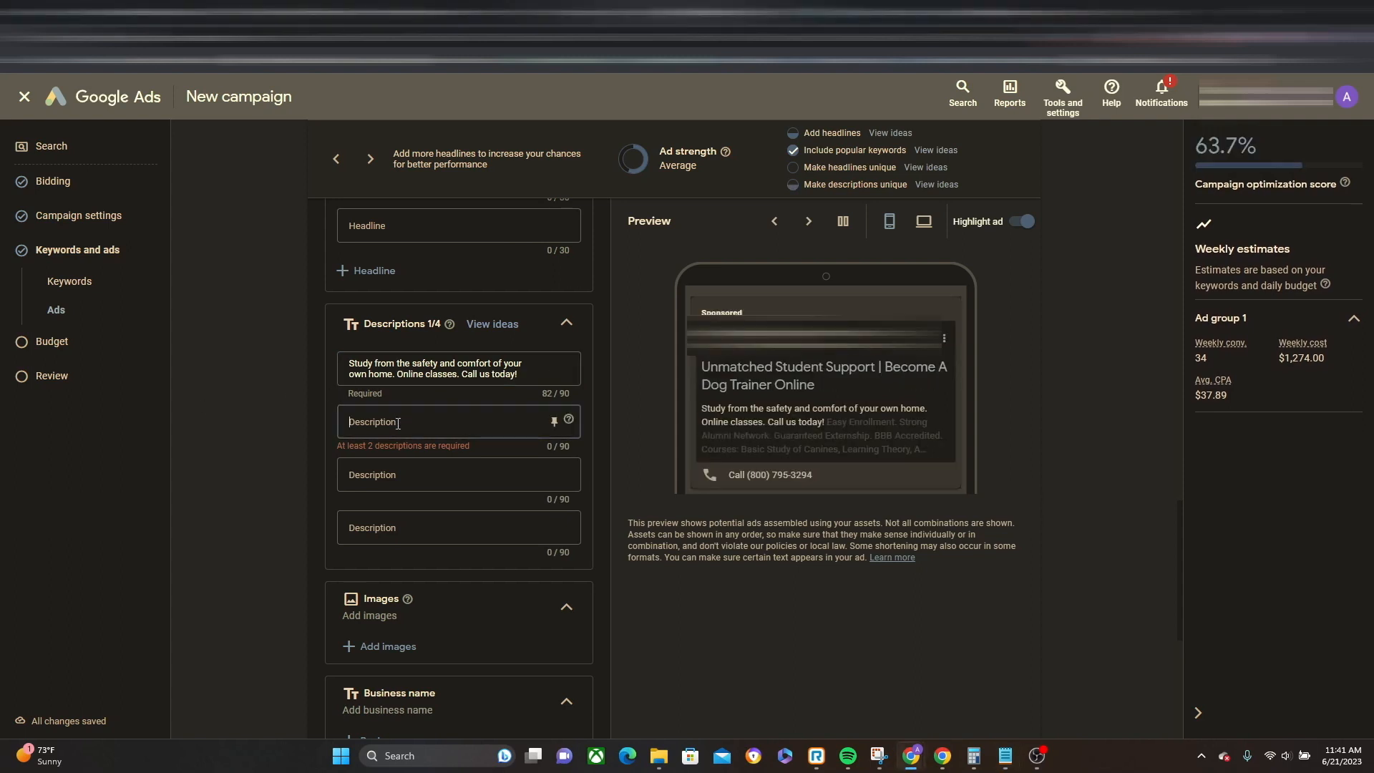
text(Study online & work with dogs in your area with the help of an expert. Unmatched support!)
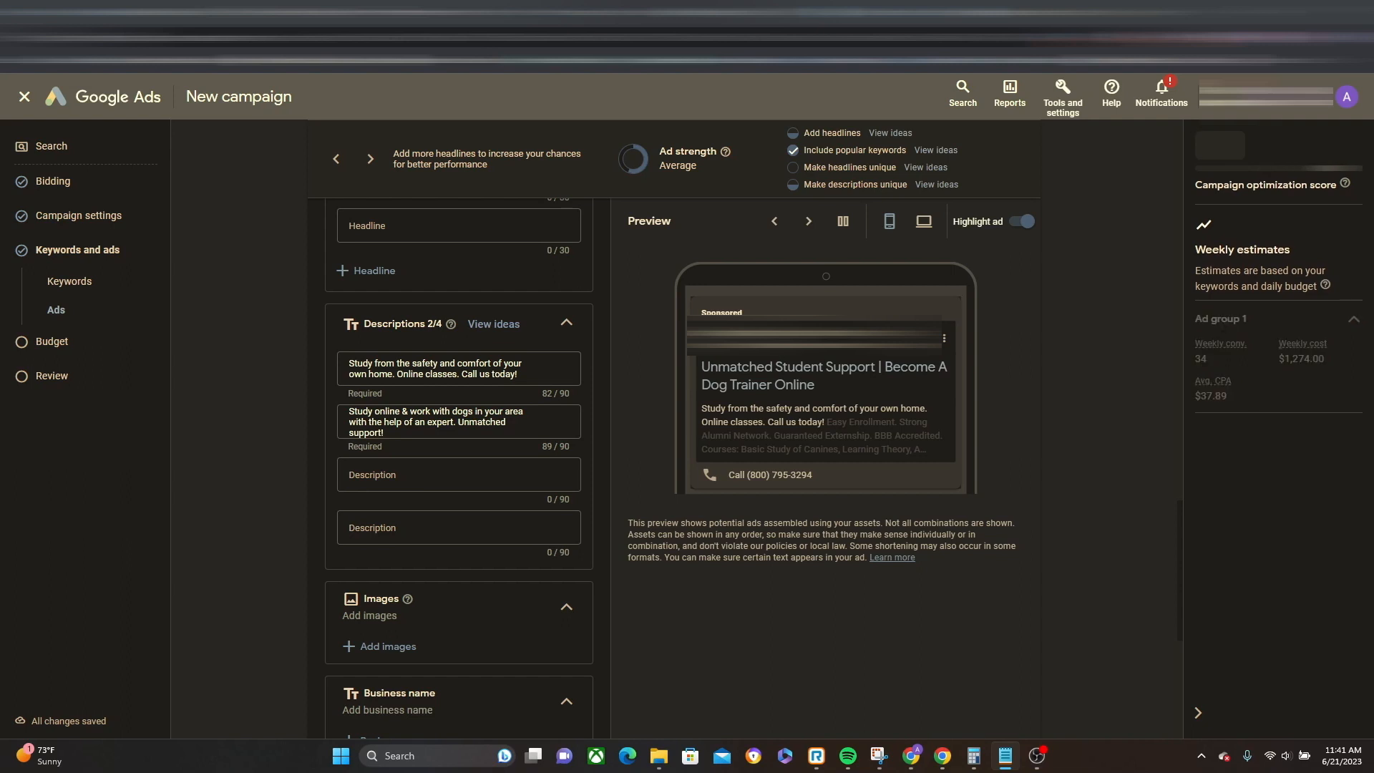
click(417, 472)
text(Become a certified dog trainer. Finish in as few as 12 months. Contact us today!)
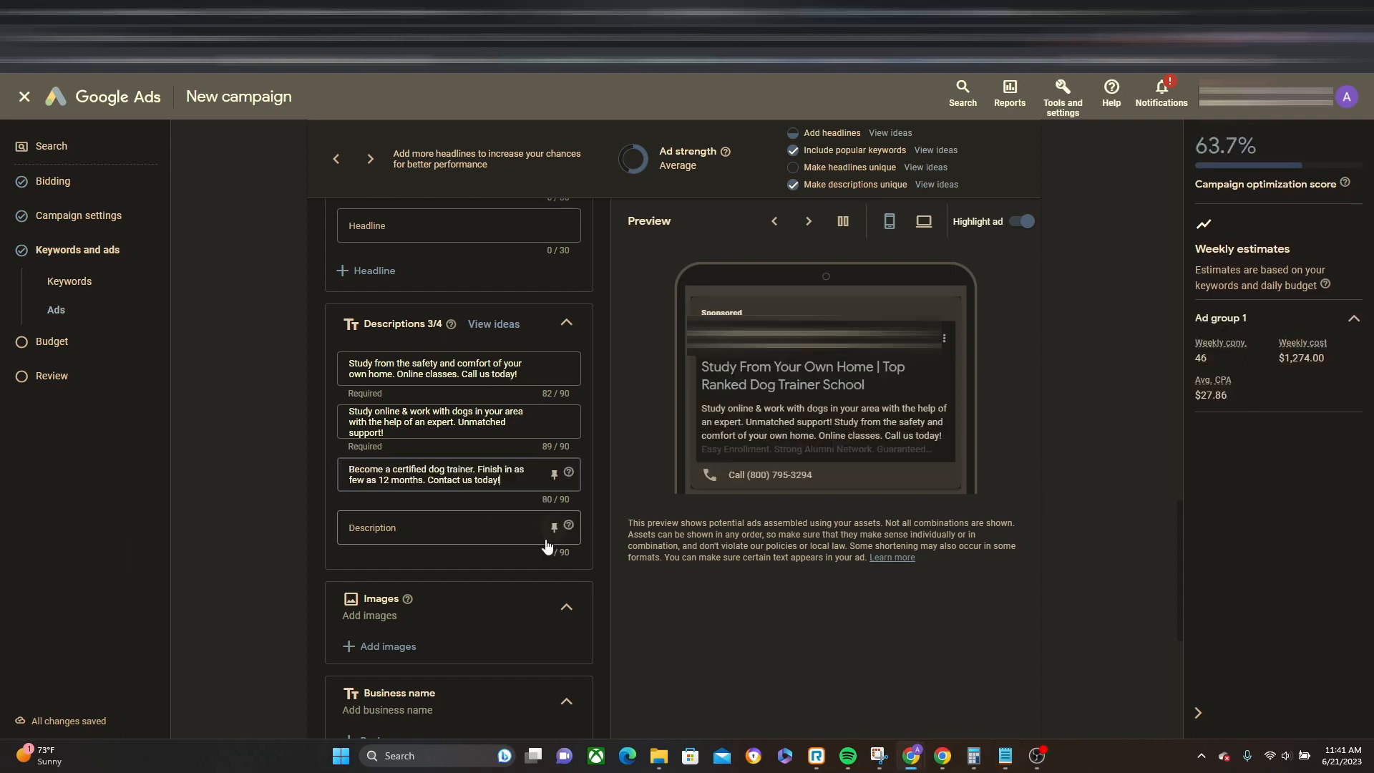
click(535, 375)
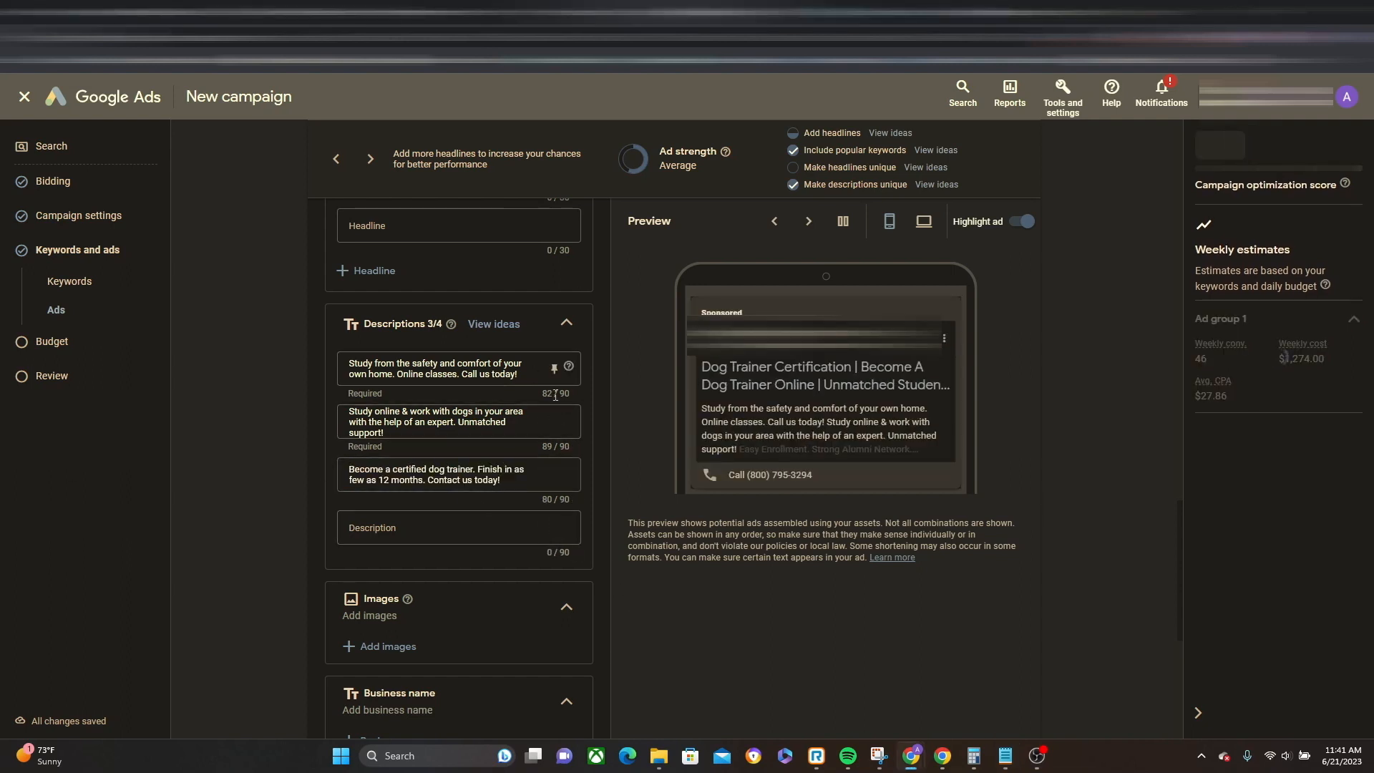
scroll(573, 433, down, 3)
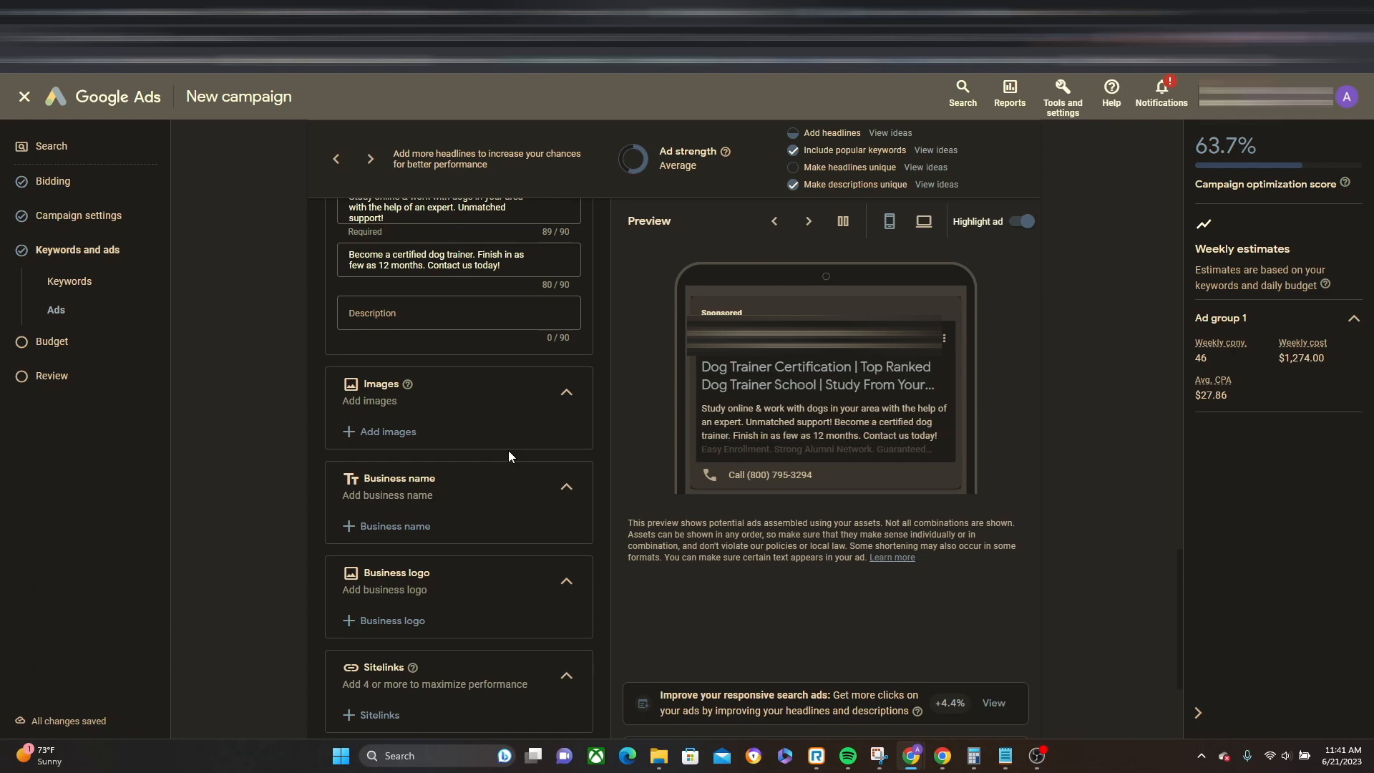
- Attach three dog-training images from the campaign image list to the ad
click(375, 405)
click(375, 405)
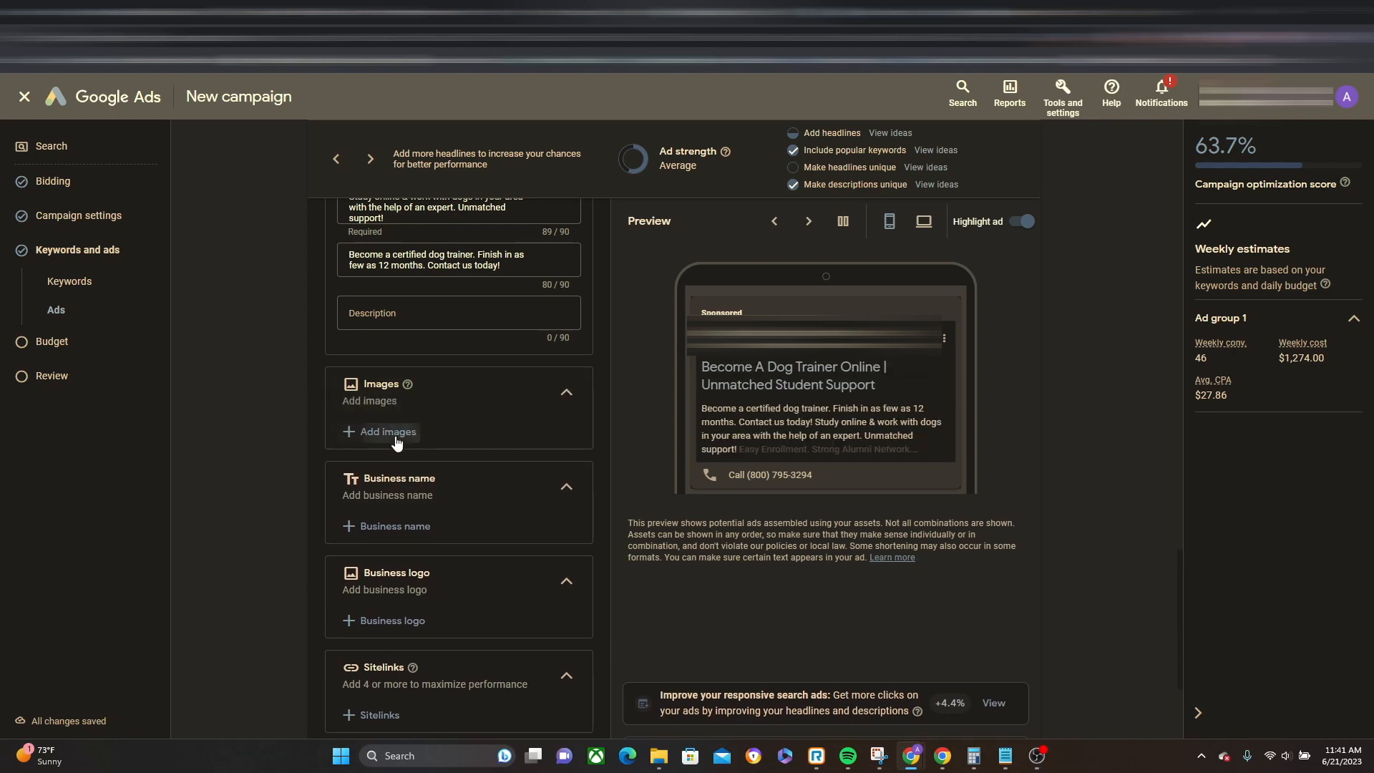
click(388, 431)
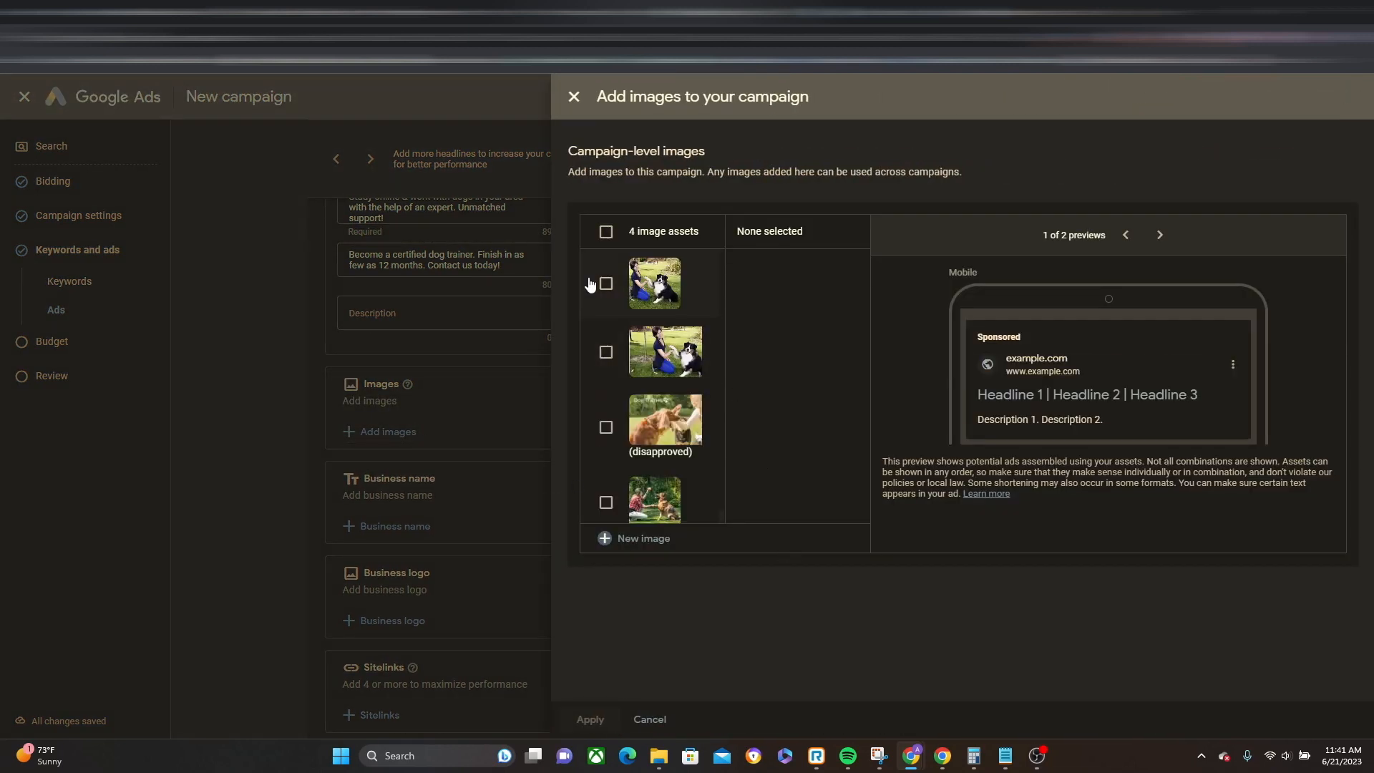
click(604, 283)
click(606, 352)
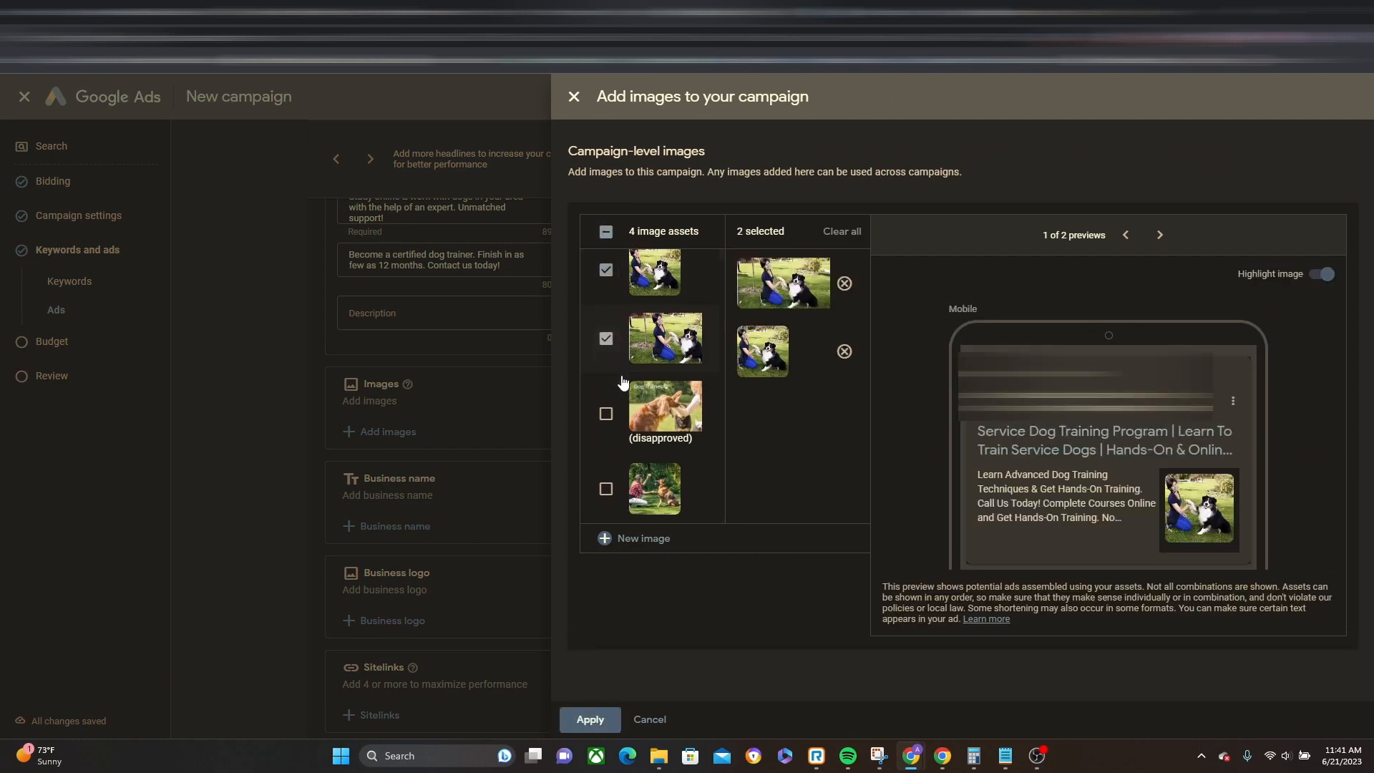
click(605, 489)
click(588, 719)
scroll(737, 601, down, 1)
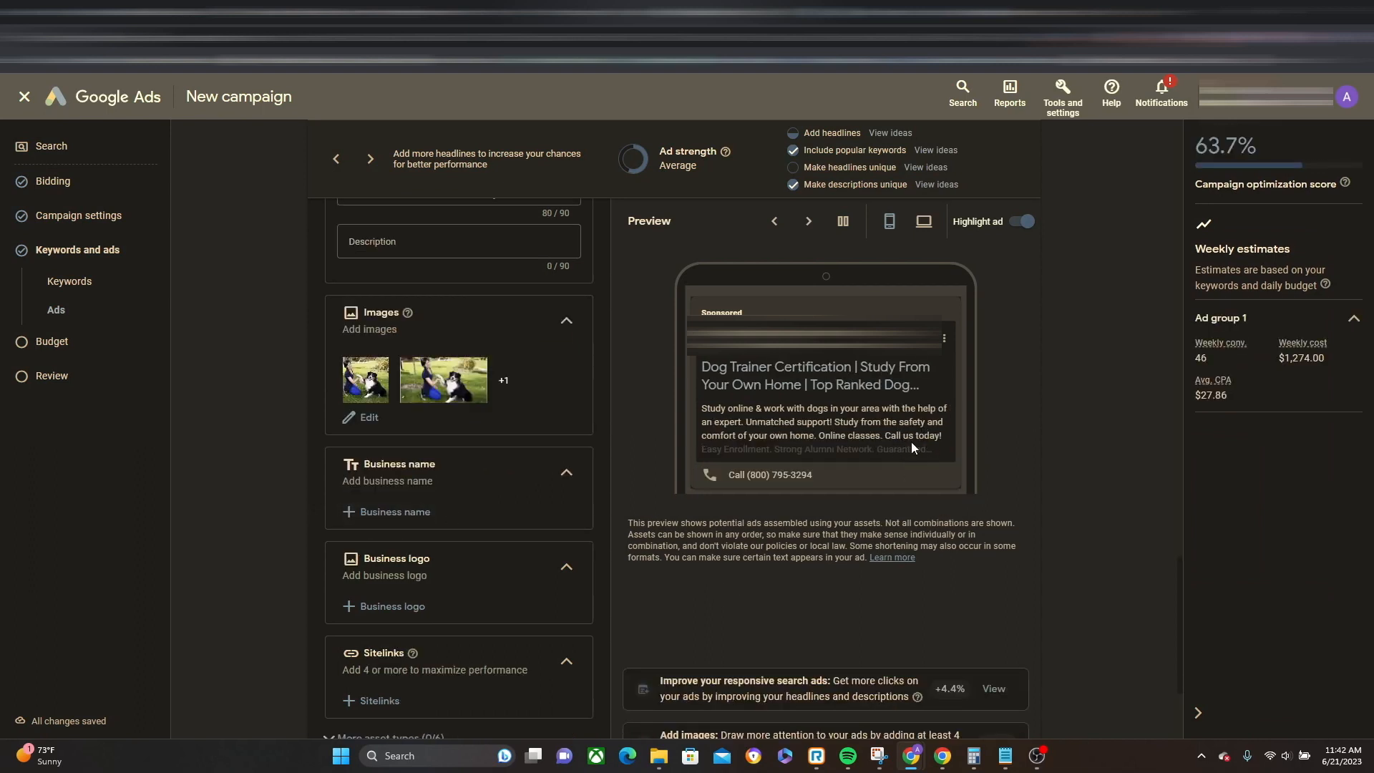
- Set the ad's business name to Animal Behavior College
click(380, 512)
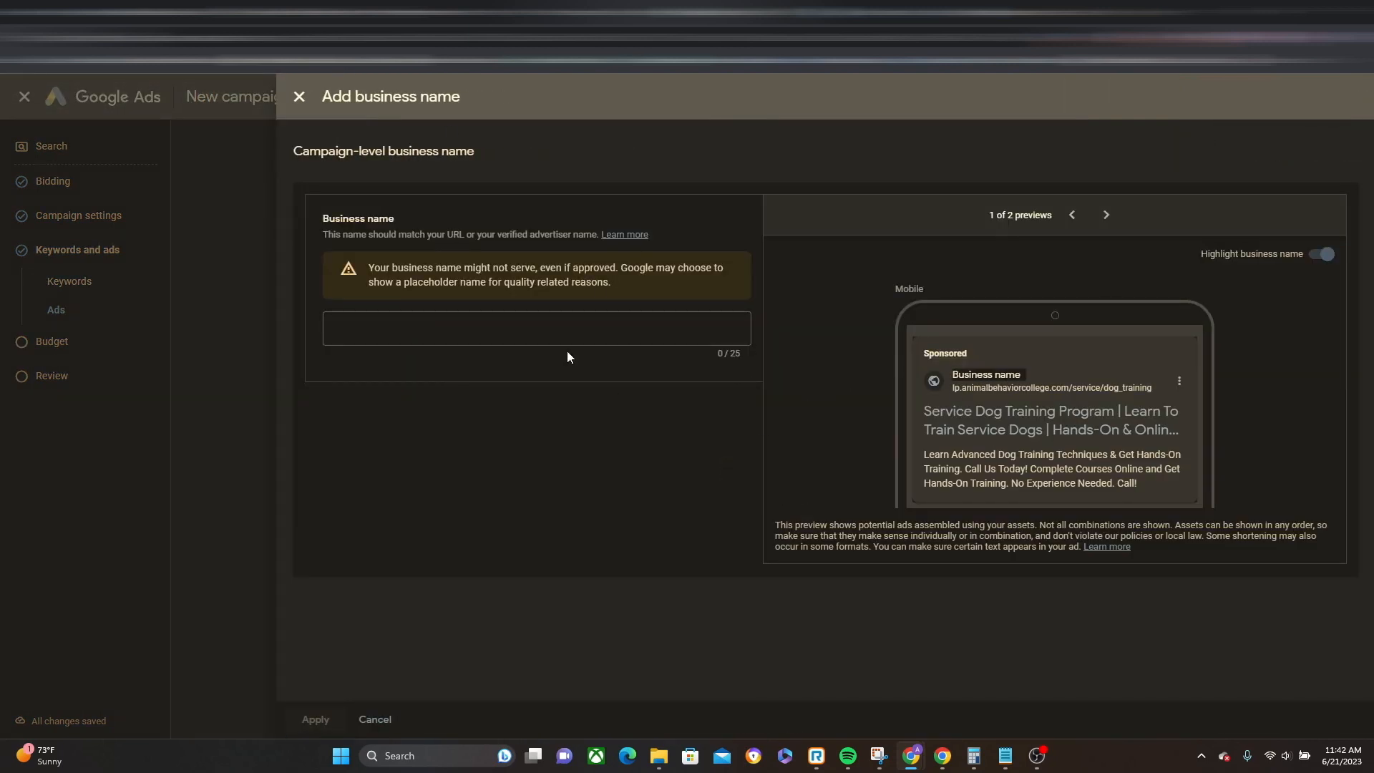
text(Animal Behavior College)
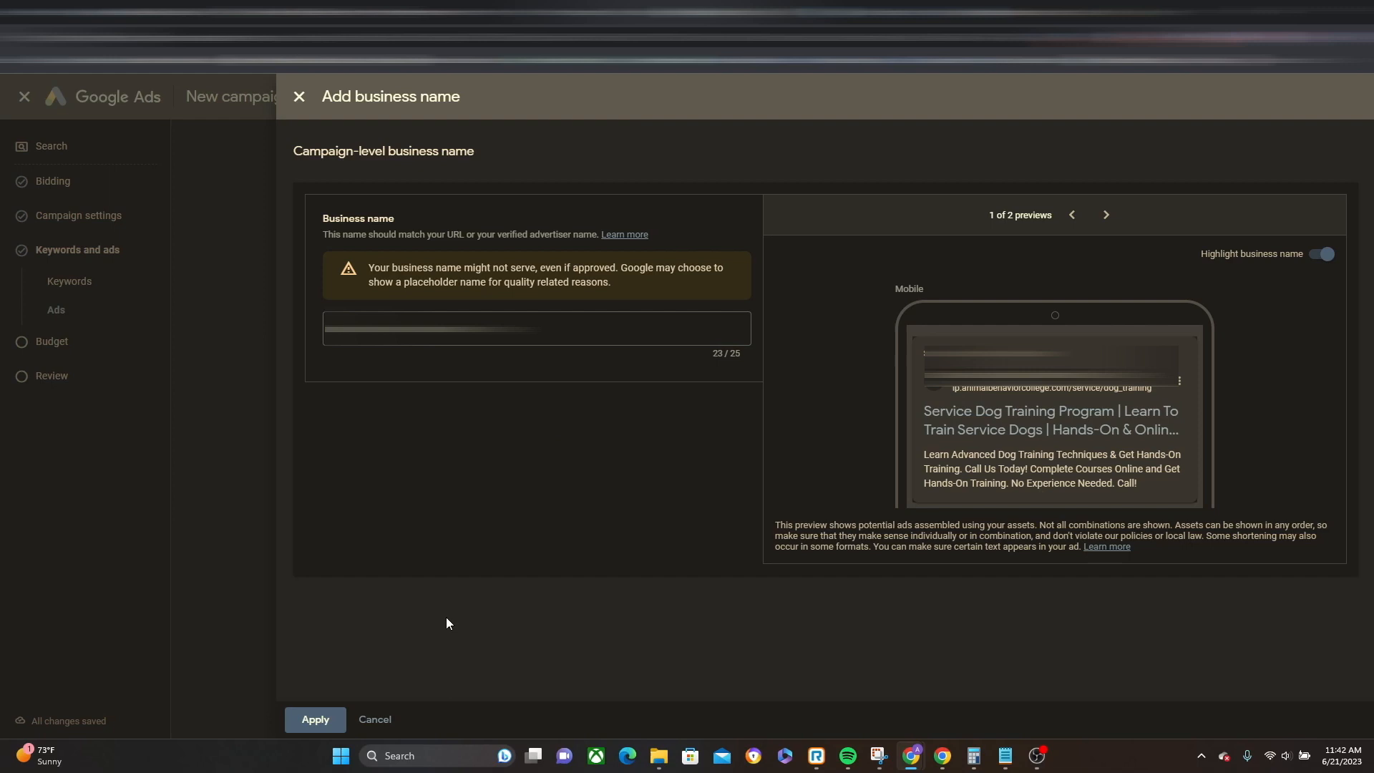
click(315, 719)
scroll(569, 511, down, 2)
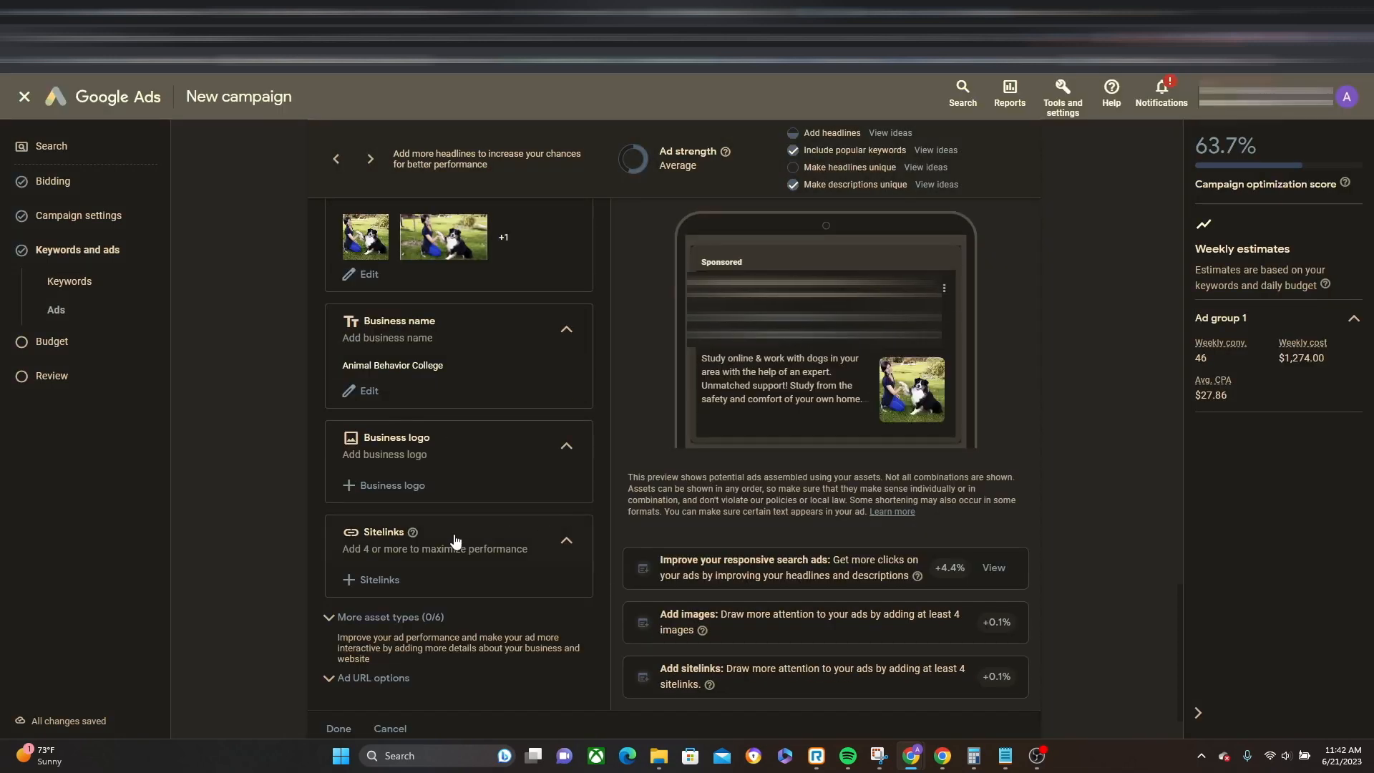
- Pick the ABC logo from the asset library and apply it as the business logo
click(394, 487)
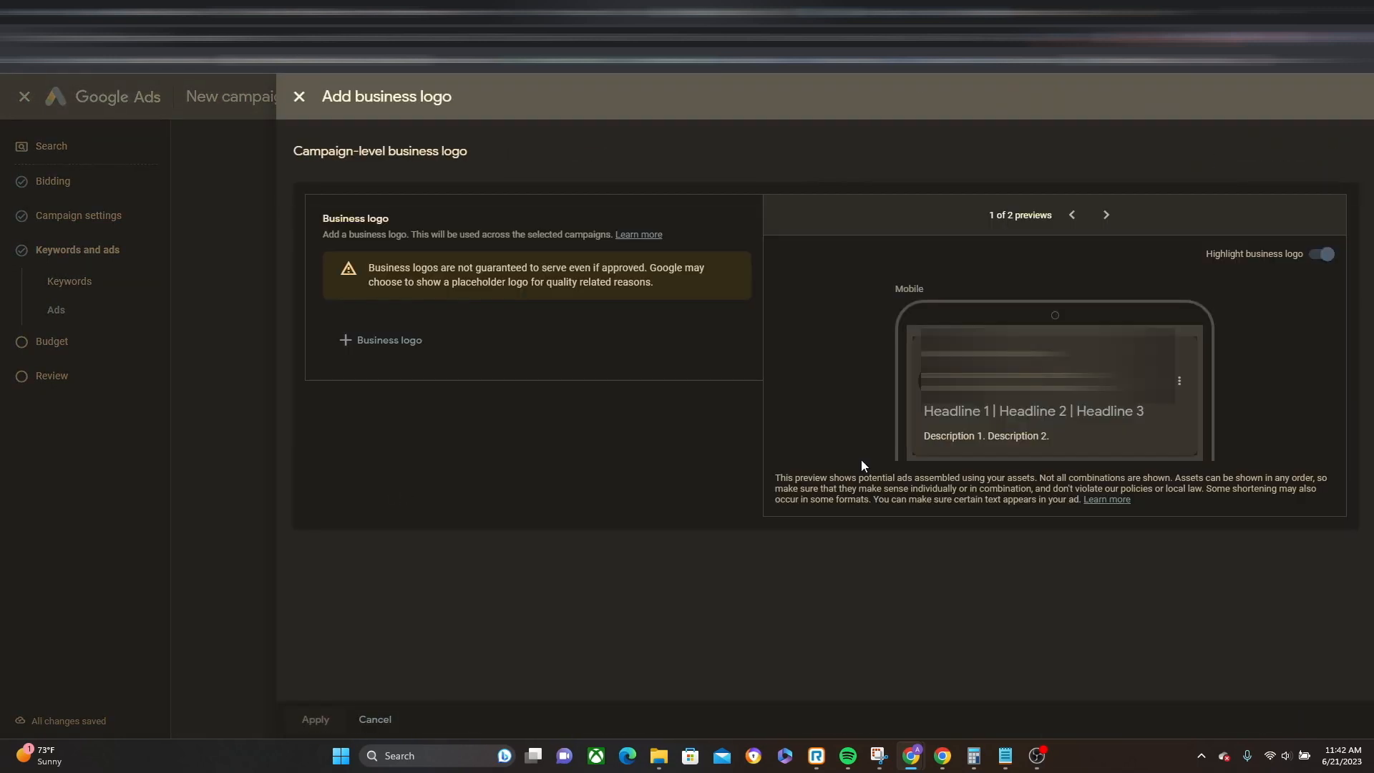
click(368, 344)
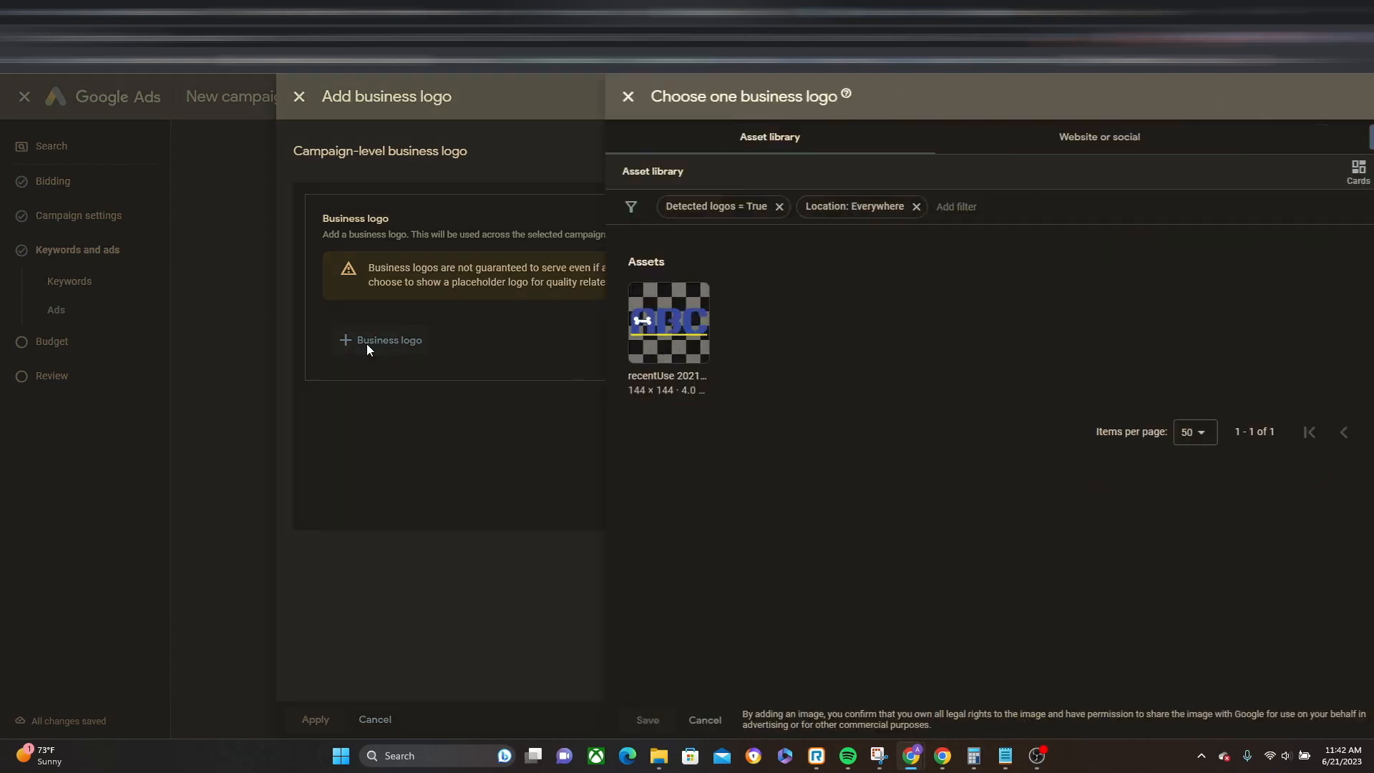
click(589, 335)
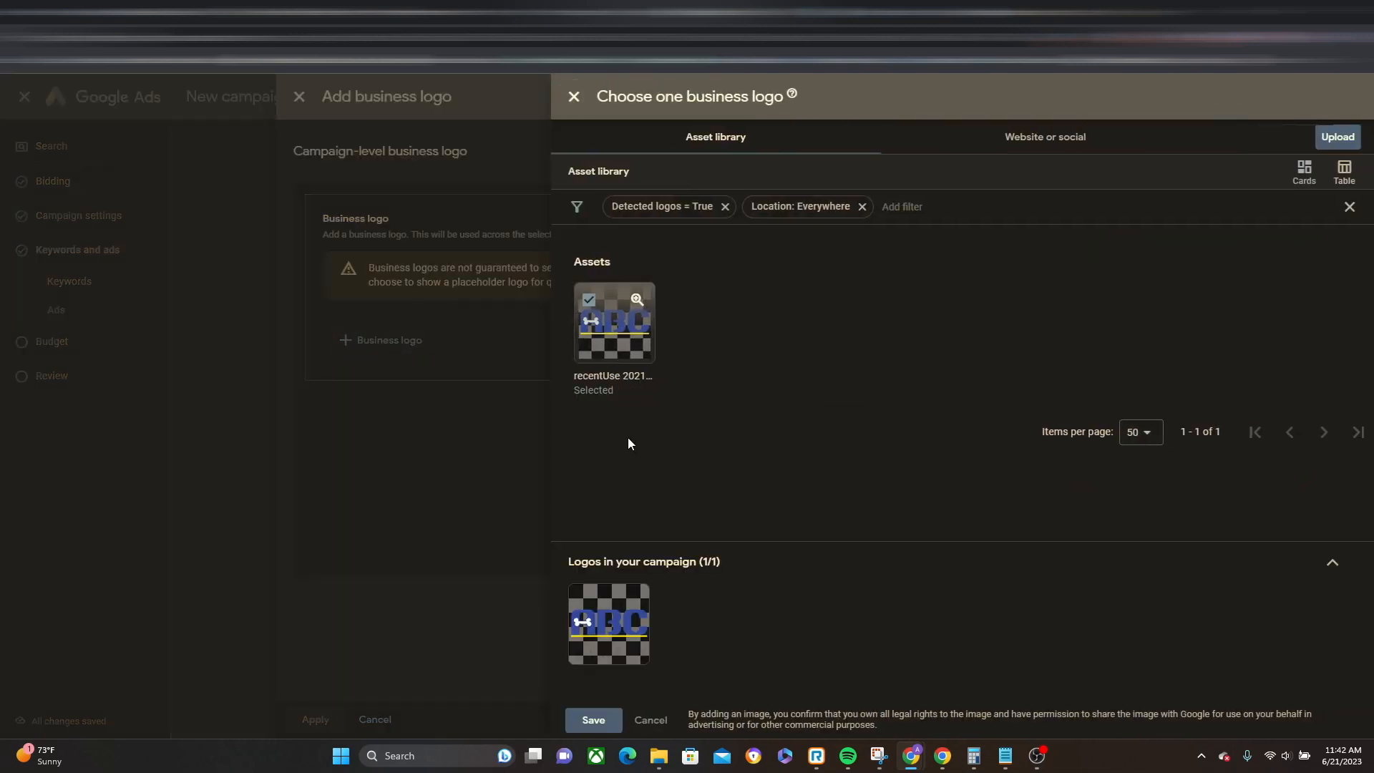
click(593, 719)
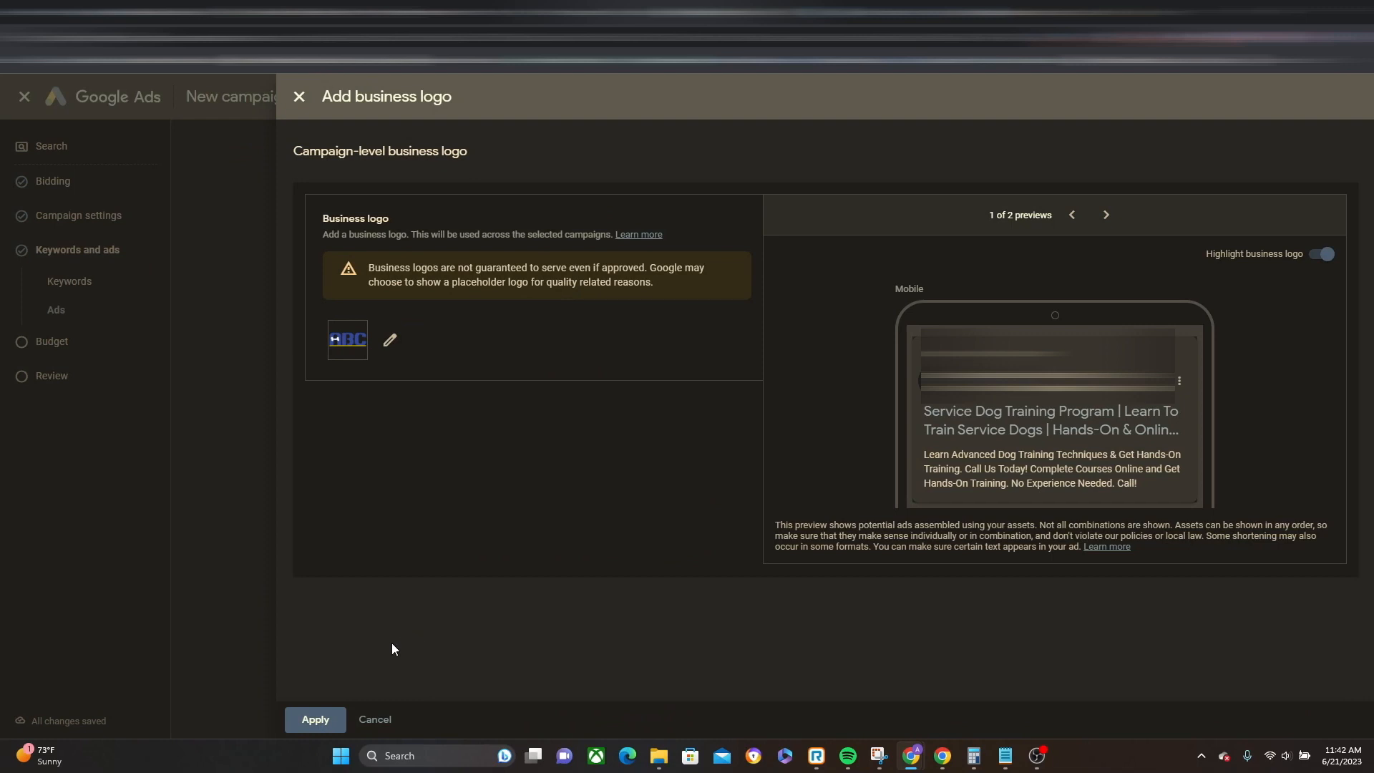
click(314, 720)
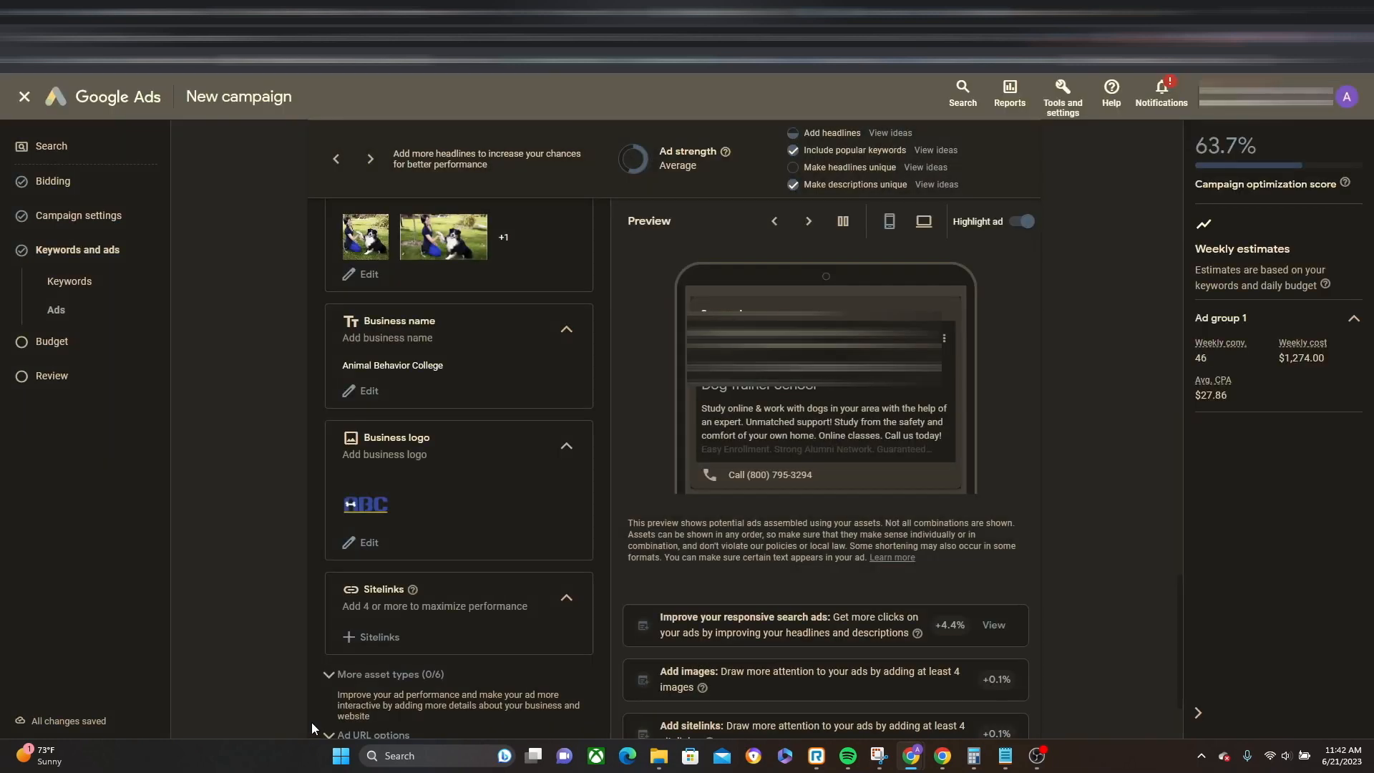
scroll(604, 468, down, 2)
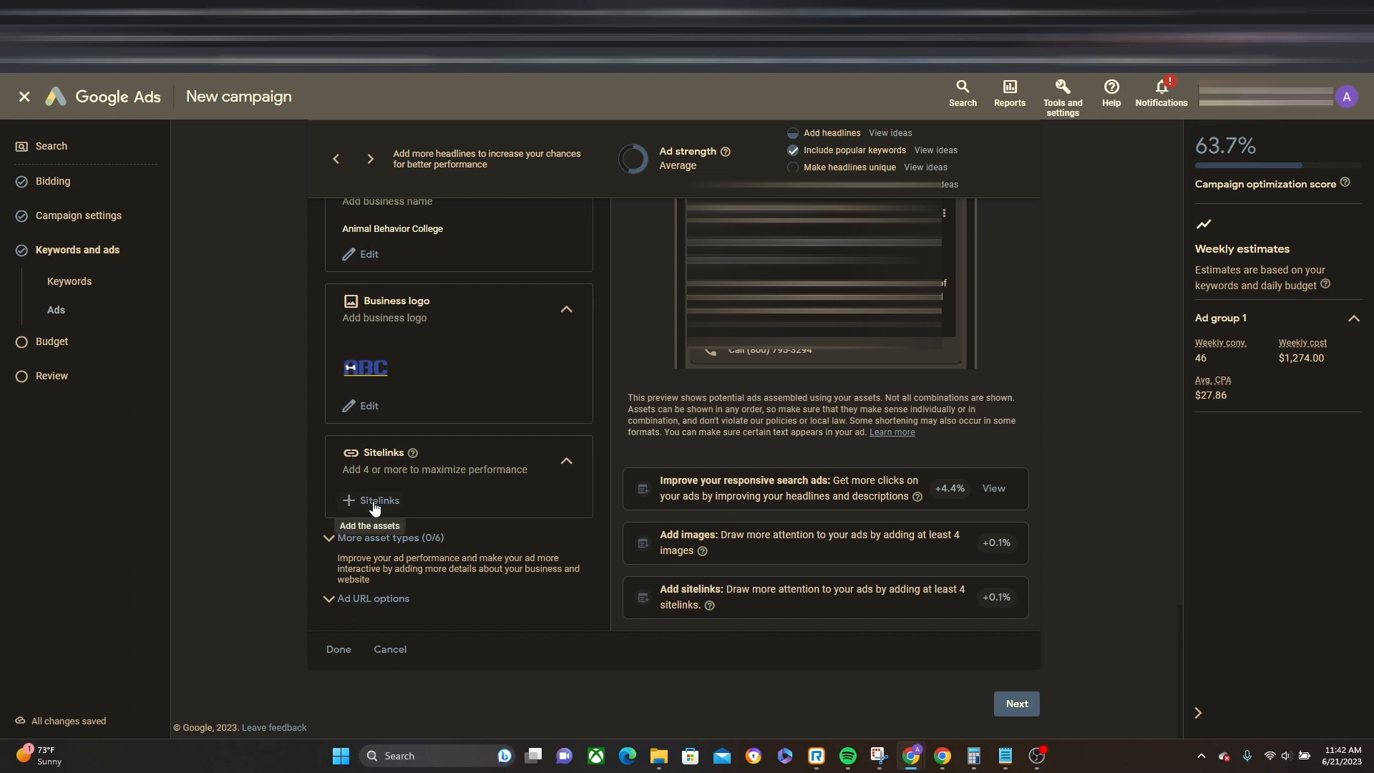
- Select the Military Benefits, Nationwide School, In-Depth Courses and Excellent Support sitelinks
click(373, 501)
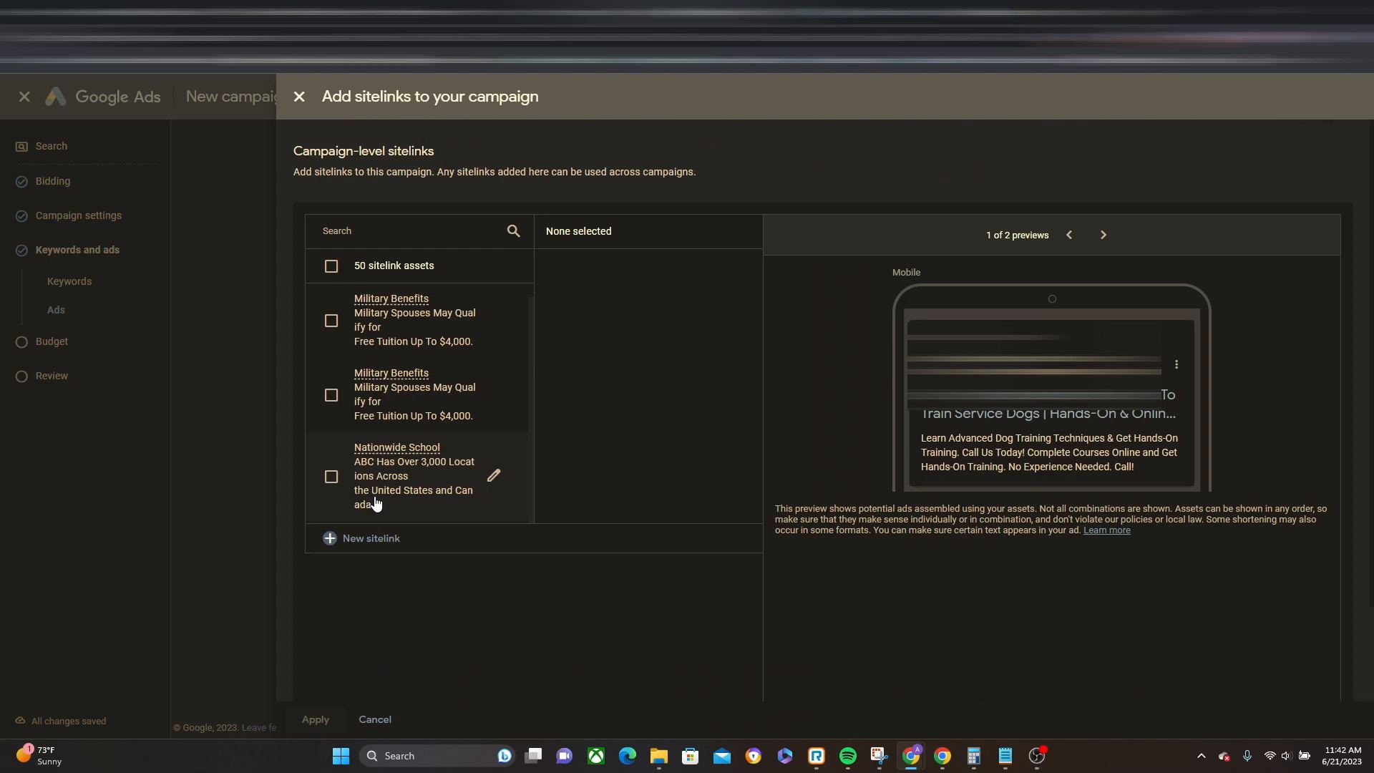
click(331, 396)
click(331, 476)
scroll(403, 451, down, 3)
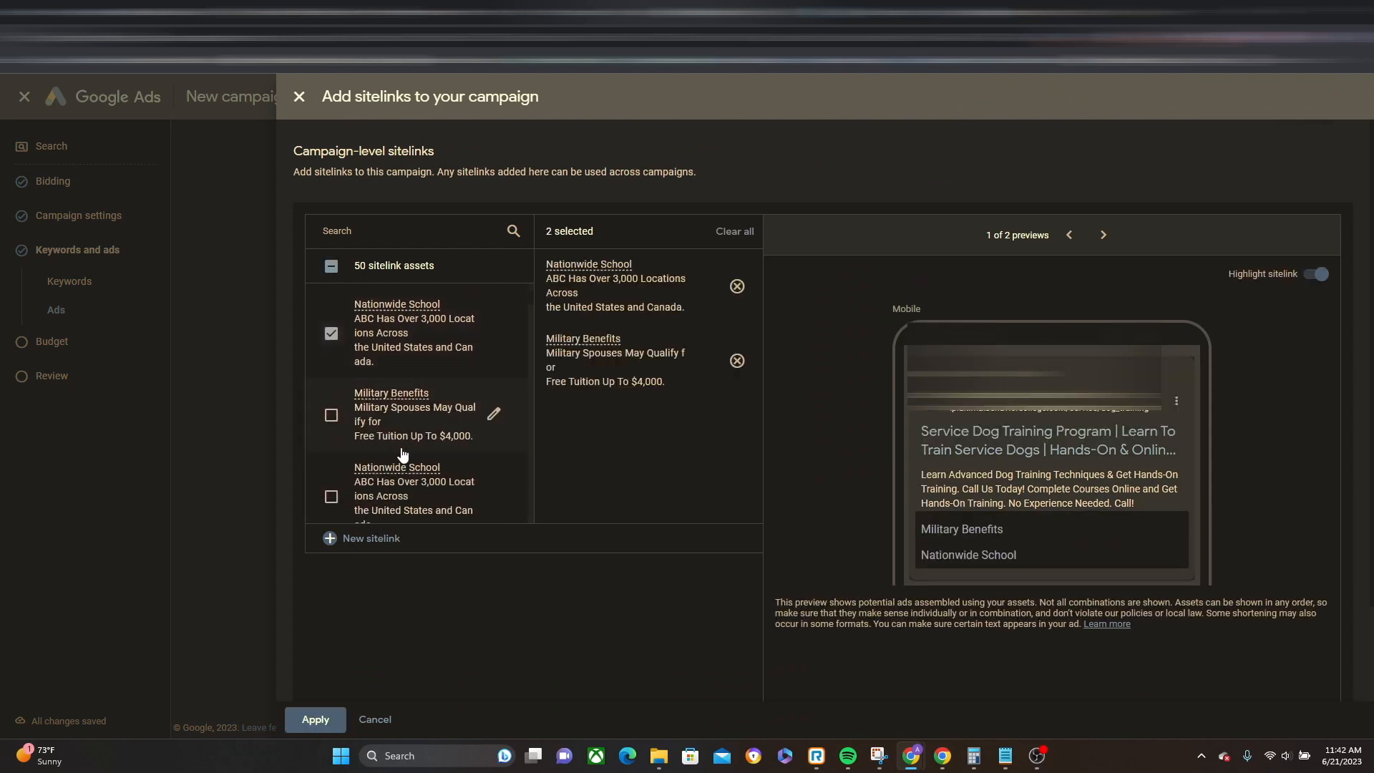
scroll(402, 455, down, 1)
scroll(397, 445, down, 6)
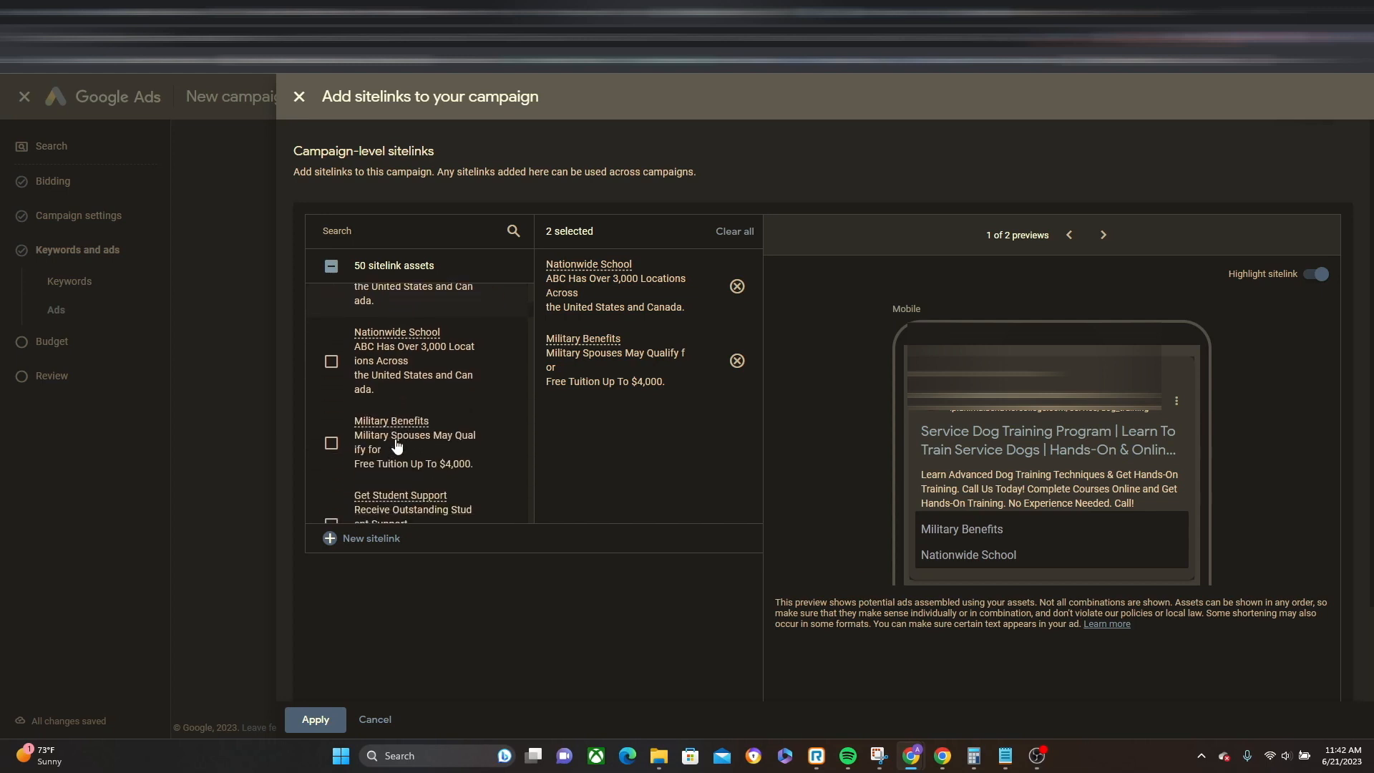
click(331, 499)
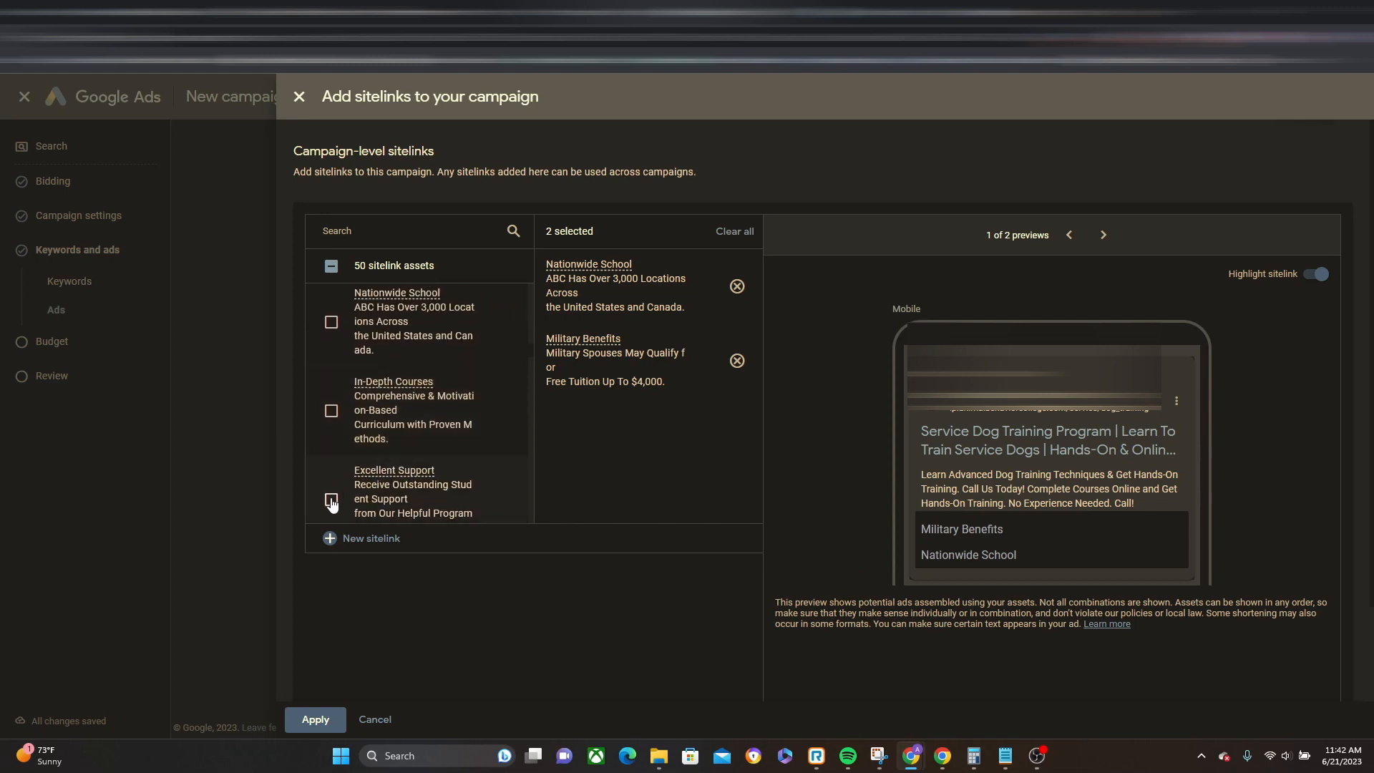
click(332, 410)
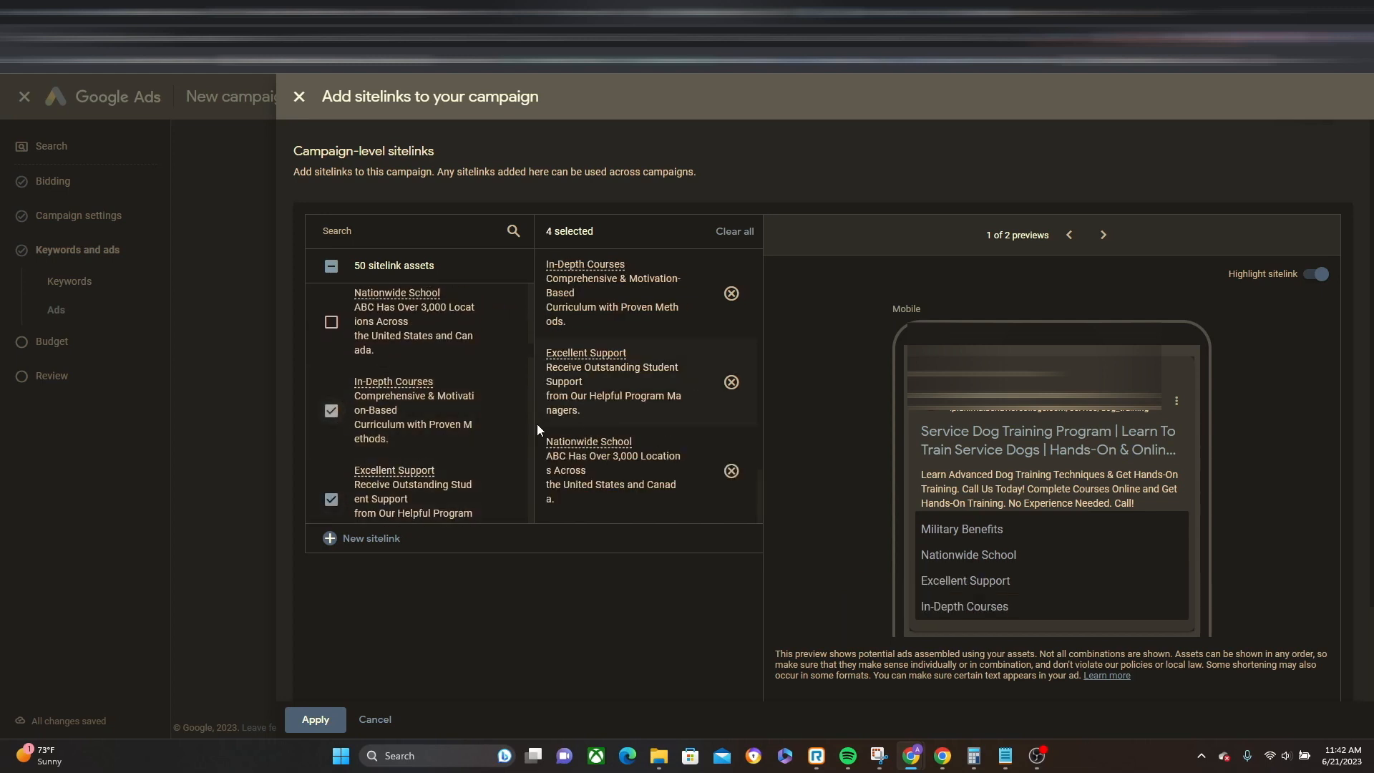
- Review the Excellent Support sitelink details and apply the four sitelinks to the ad
scroll(427, 425, down, 3)
scroll(428, 425, down, 2)
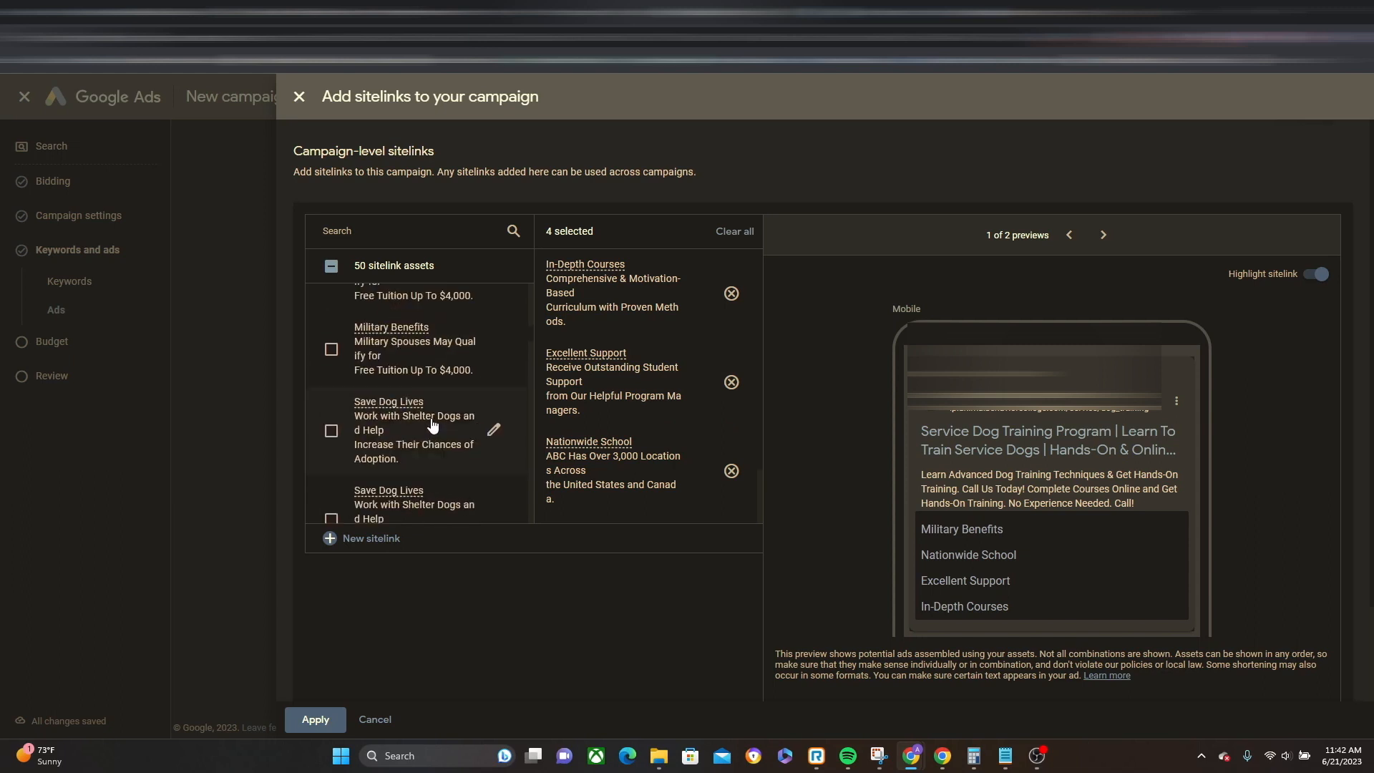
scroll(433, 422, up, 4)
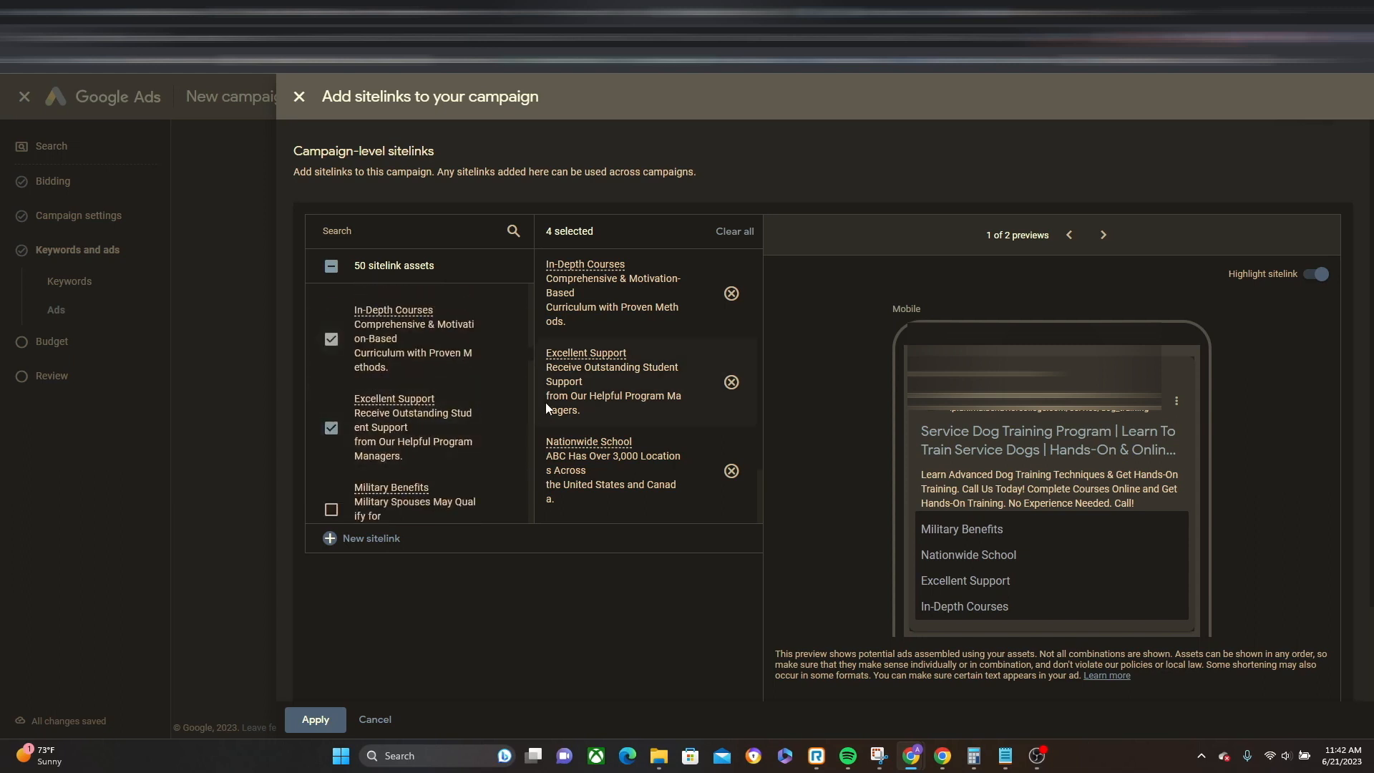
mouse_move(565, 356)
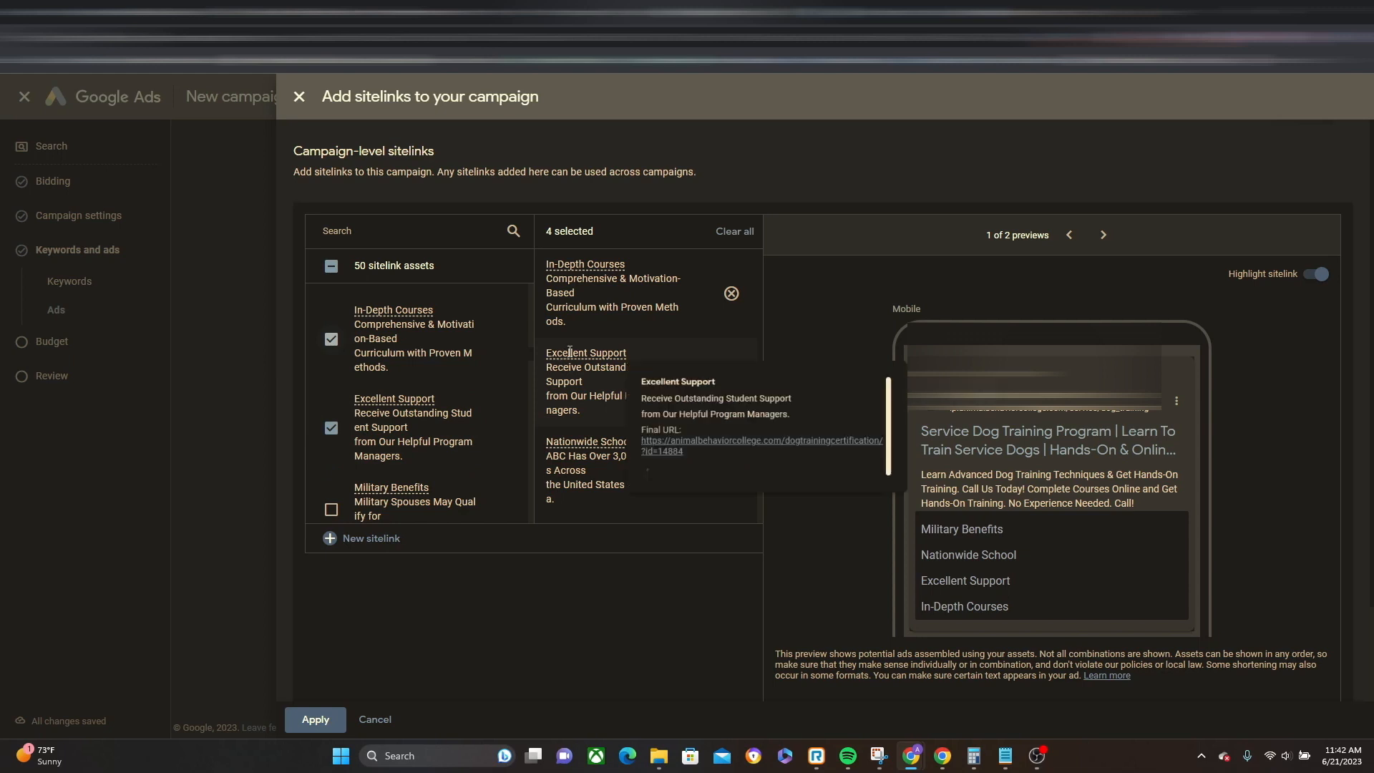
drag(546, 367, 581, 411)
click(585, 590)
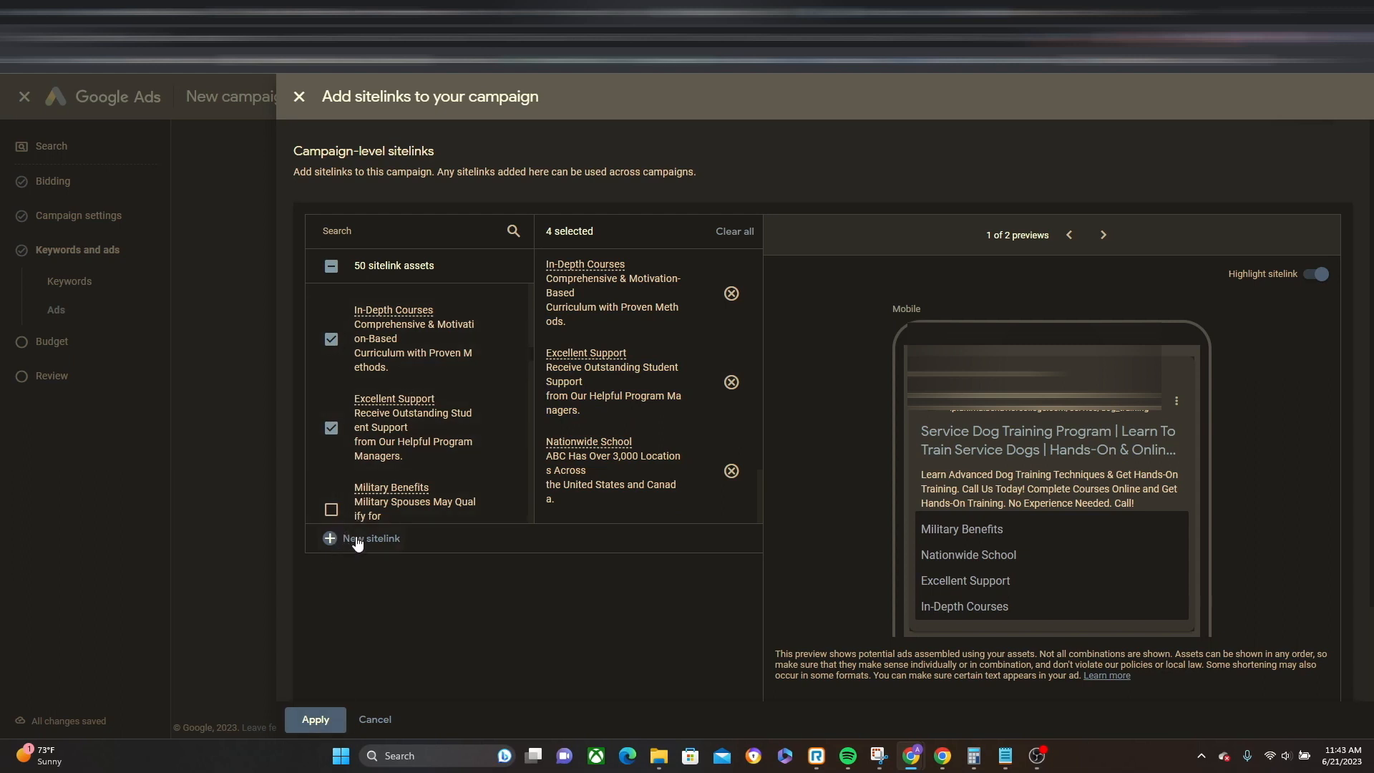
click(315, 719)
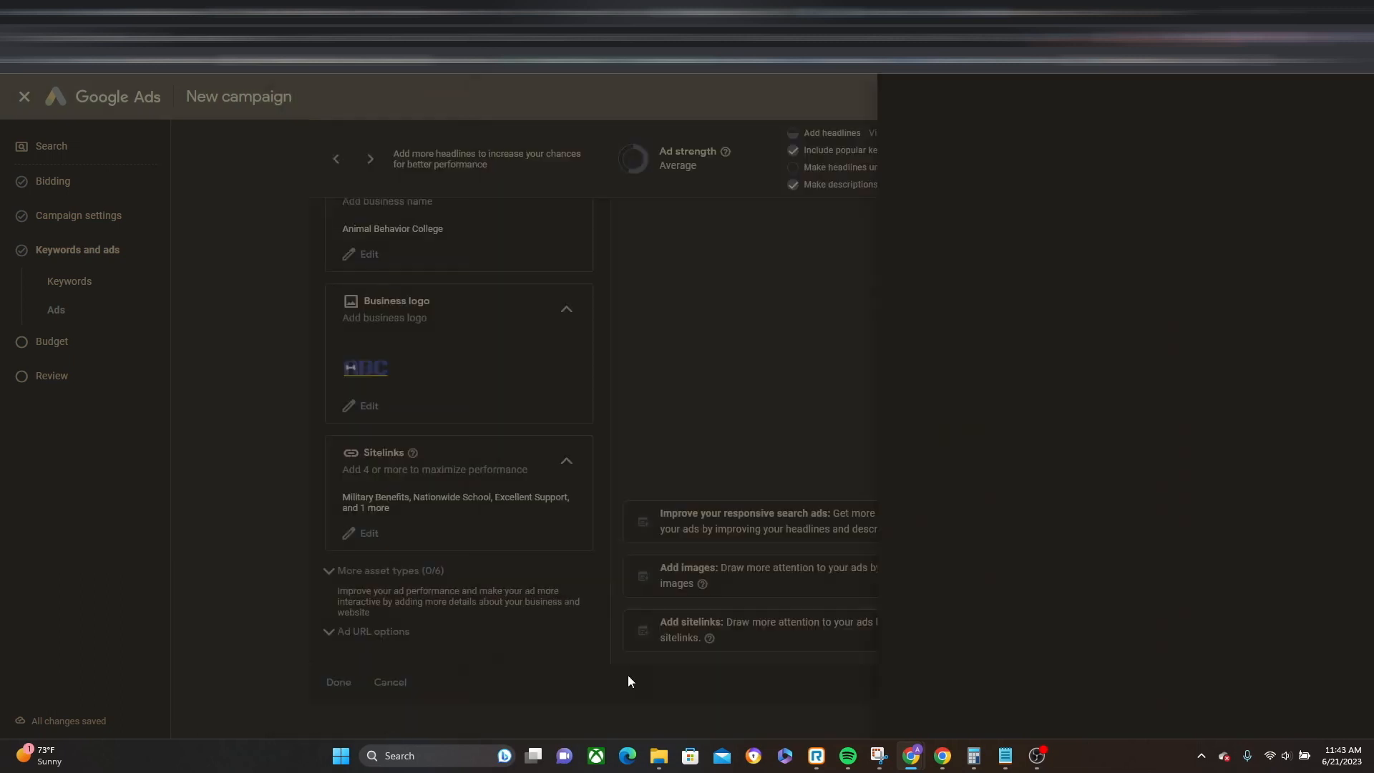
scroll(208, 541, down, 1)
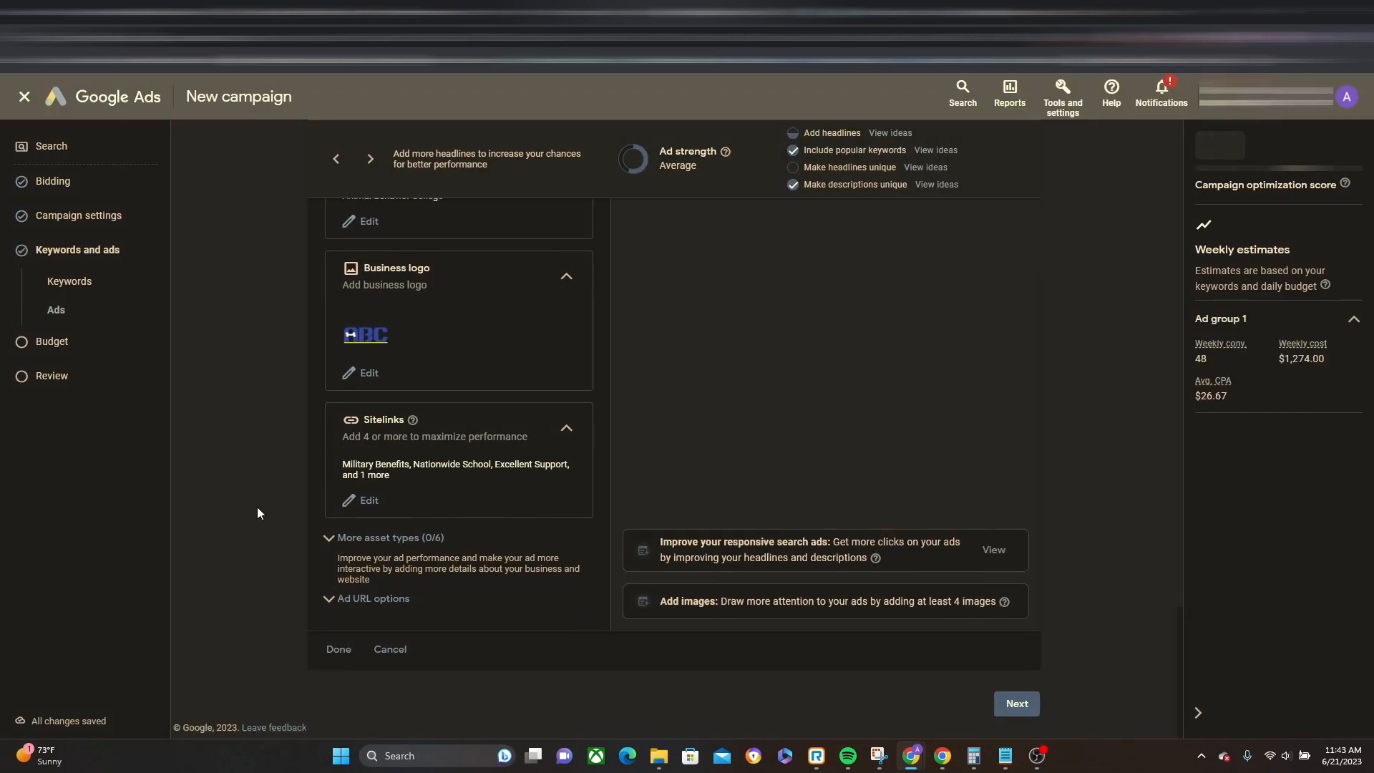
- Expand More asset types and Structured snippets, browse the snippet list, and close it unchanged
click(331, 541)
scroll(300, 507, down, 4)
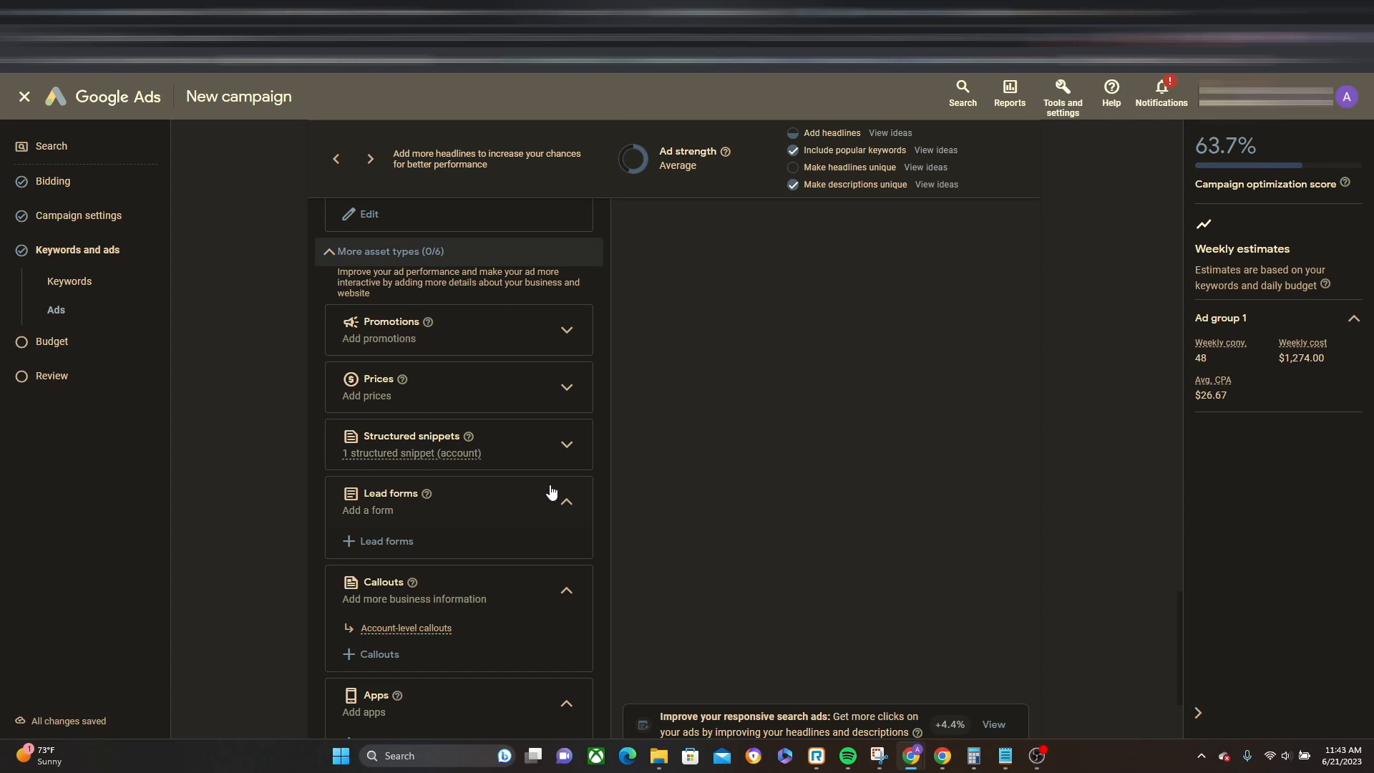
scroll(552, 494, down, 1)
click(557, 373)
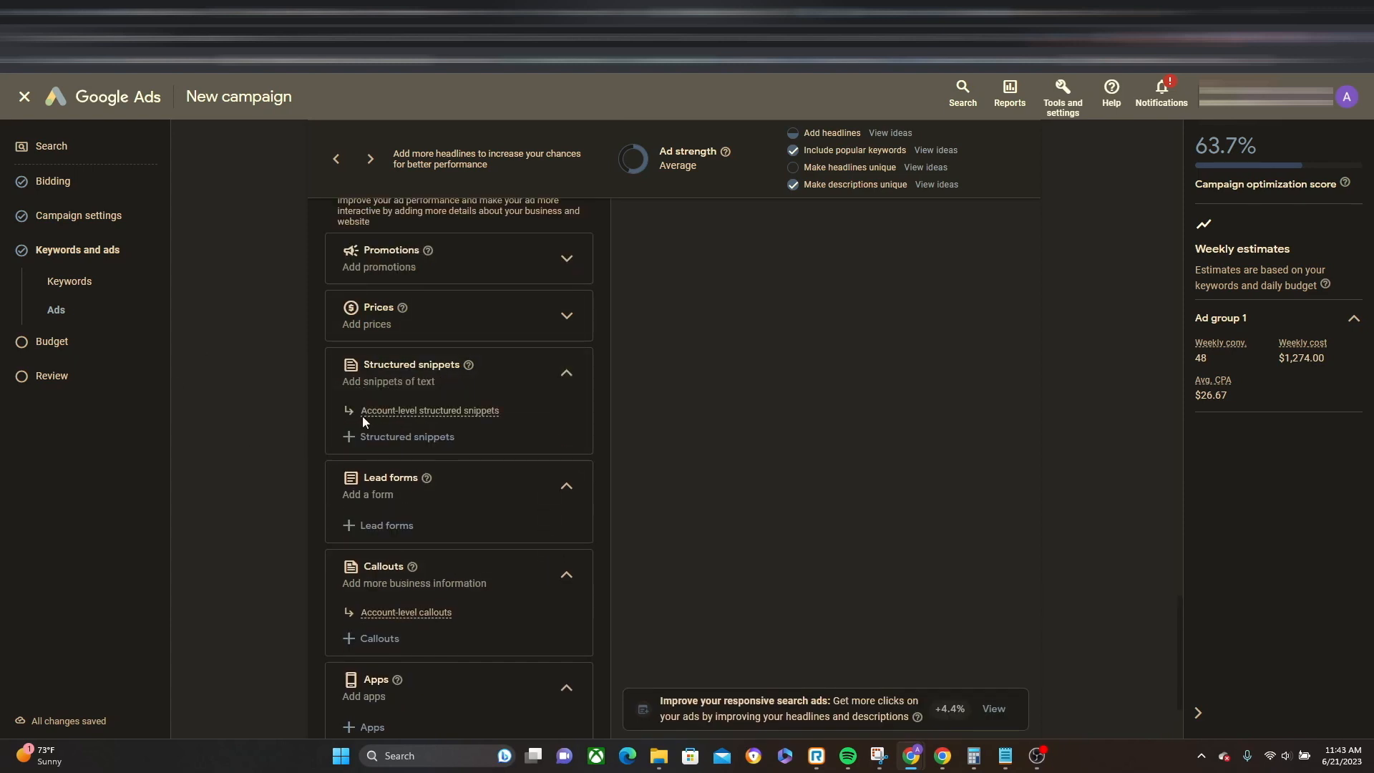
mouse_move(392, 414)
click(381, 438)
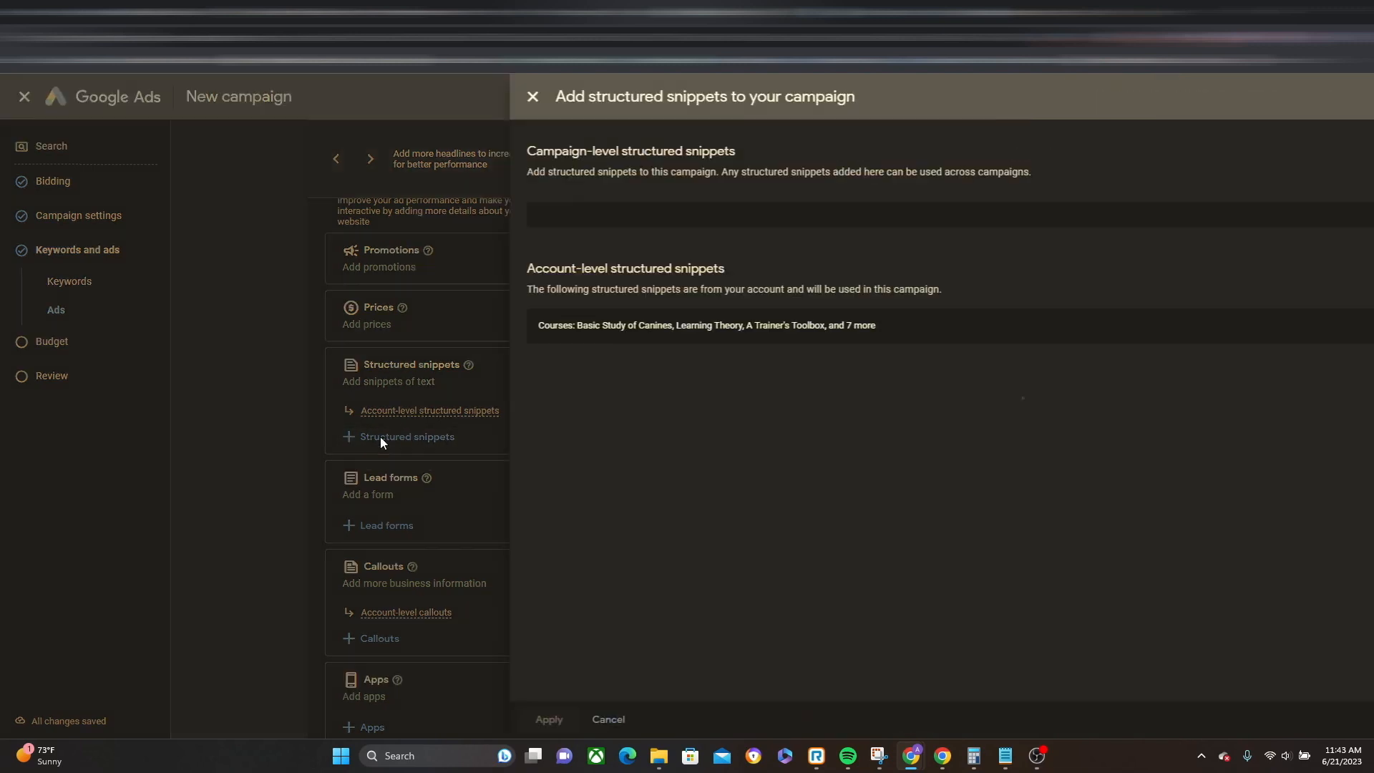
mouse_move(400, 323)
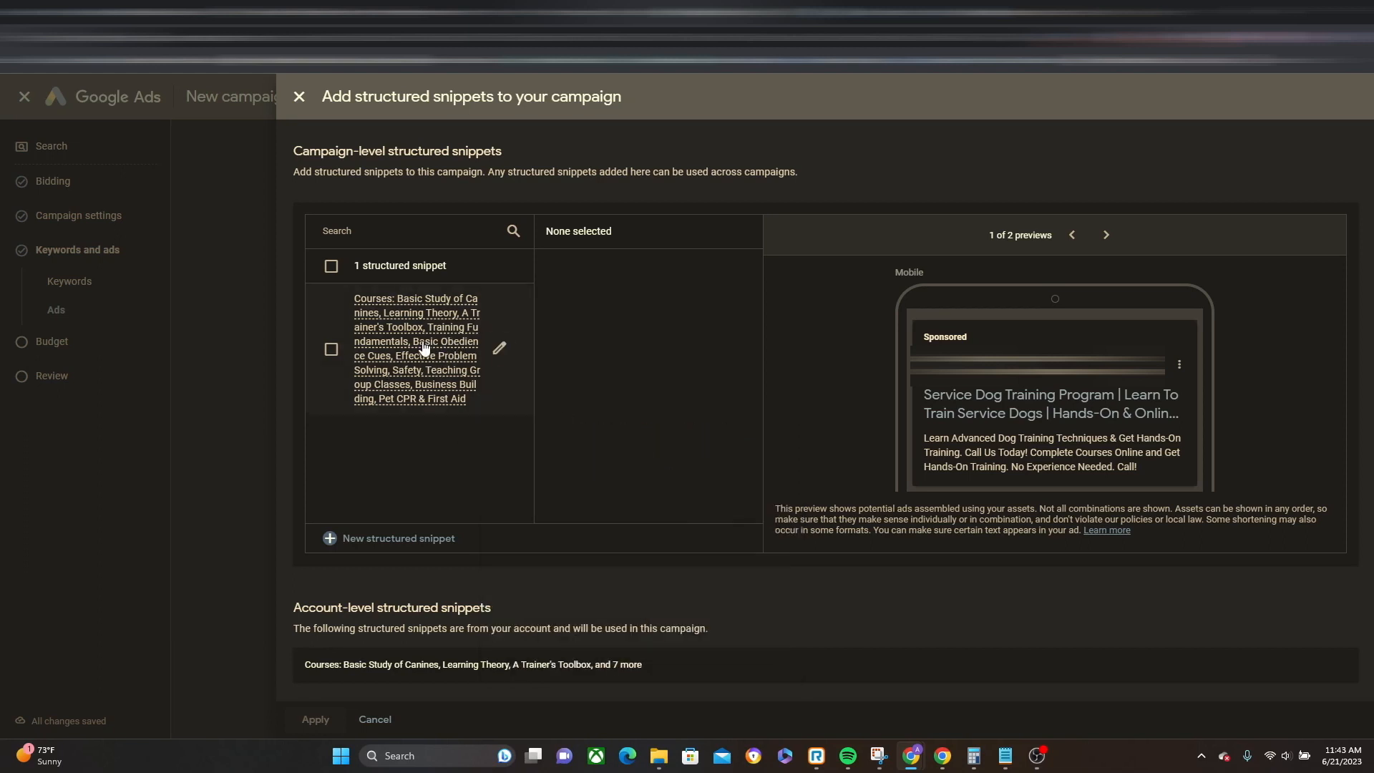
mouse_move(438, 388)
mouse_move(368, 309)
click(372, 720)
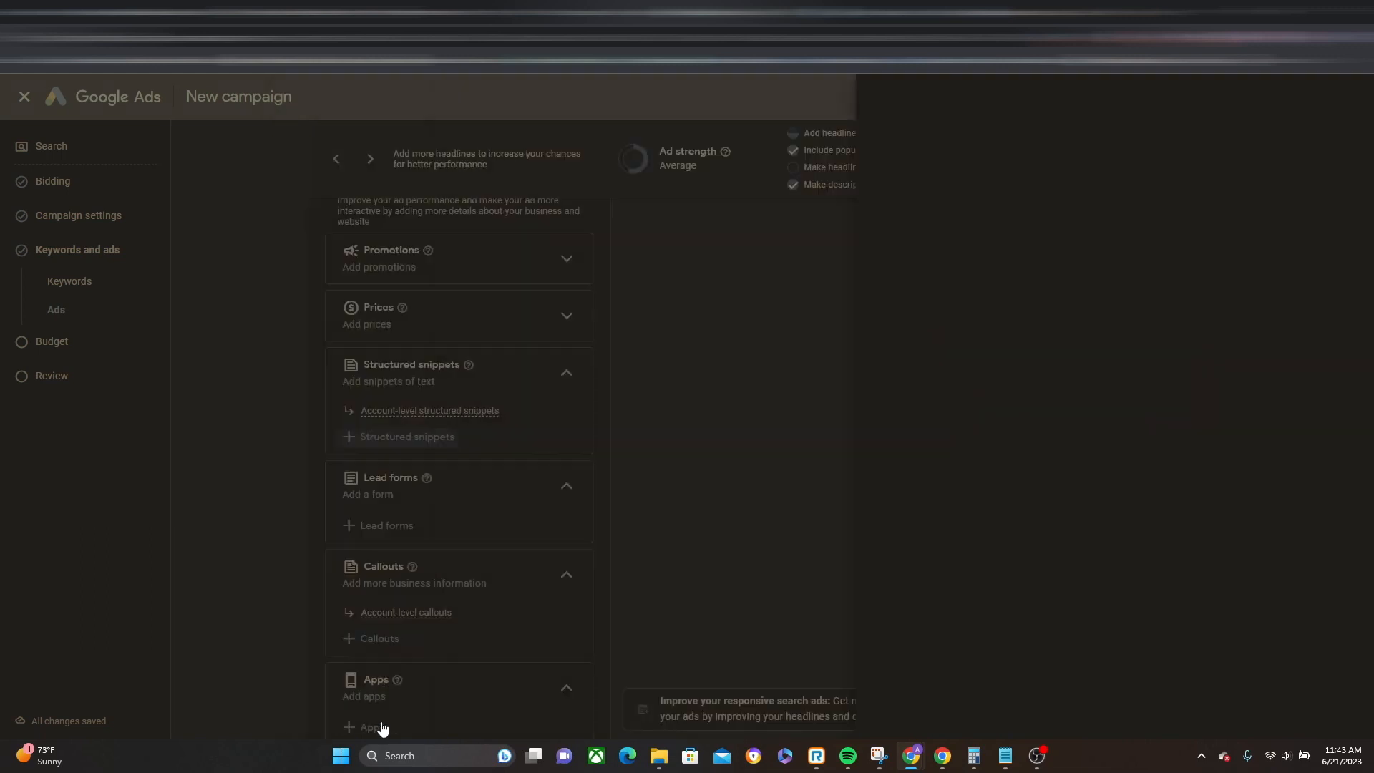
scroll(646, 445, down, 2)
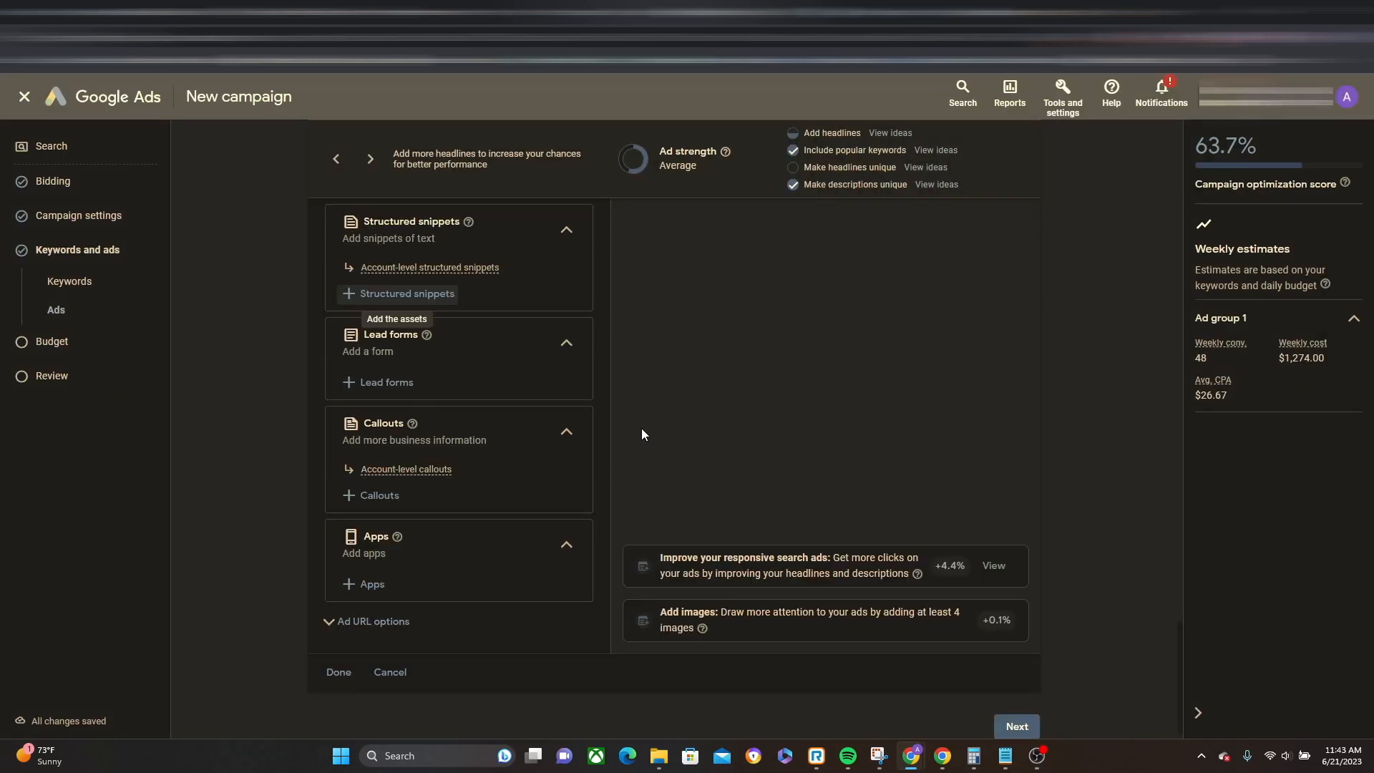
mouse_move(412, 476)
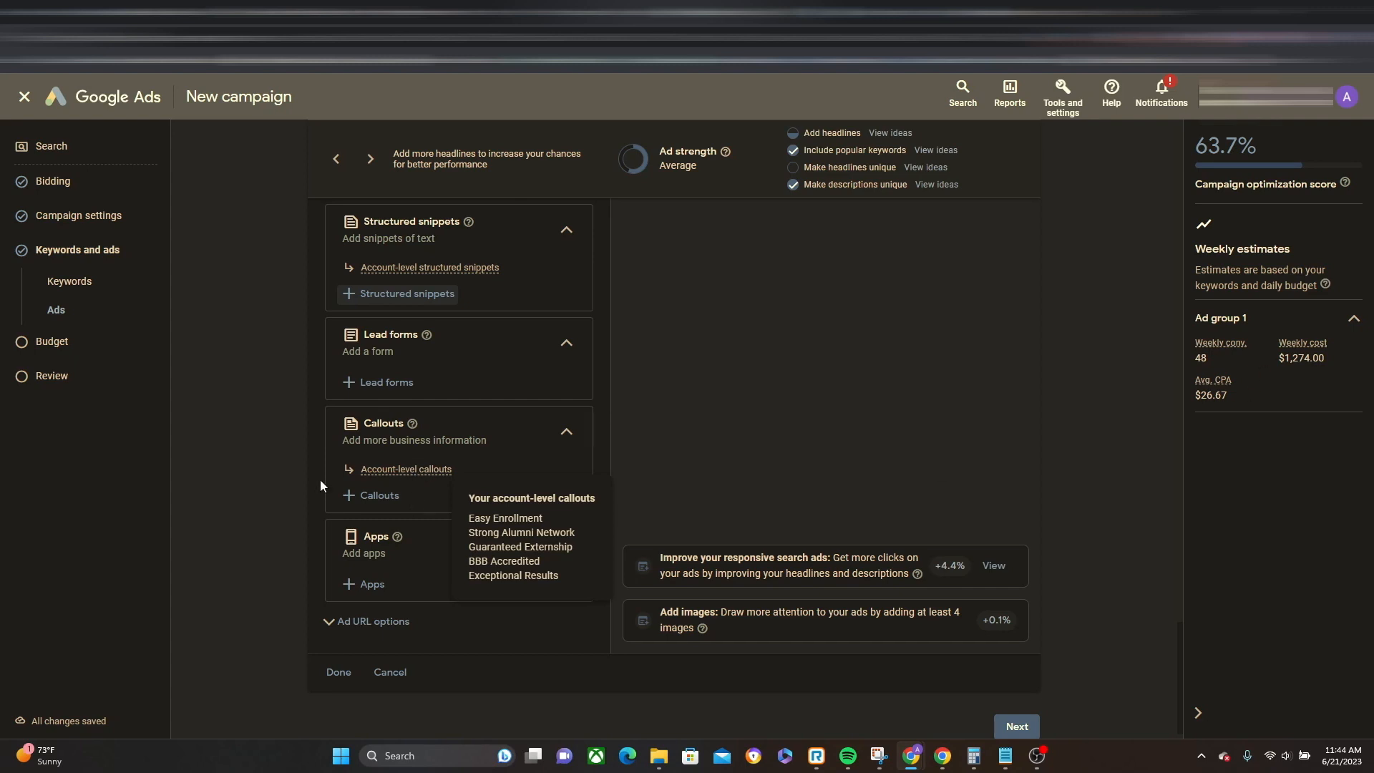
click(383, 495)
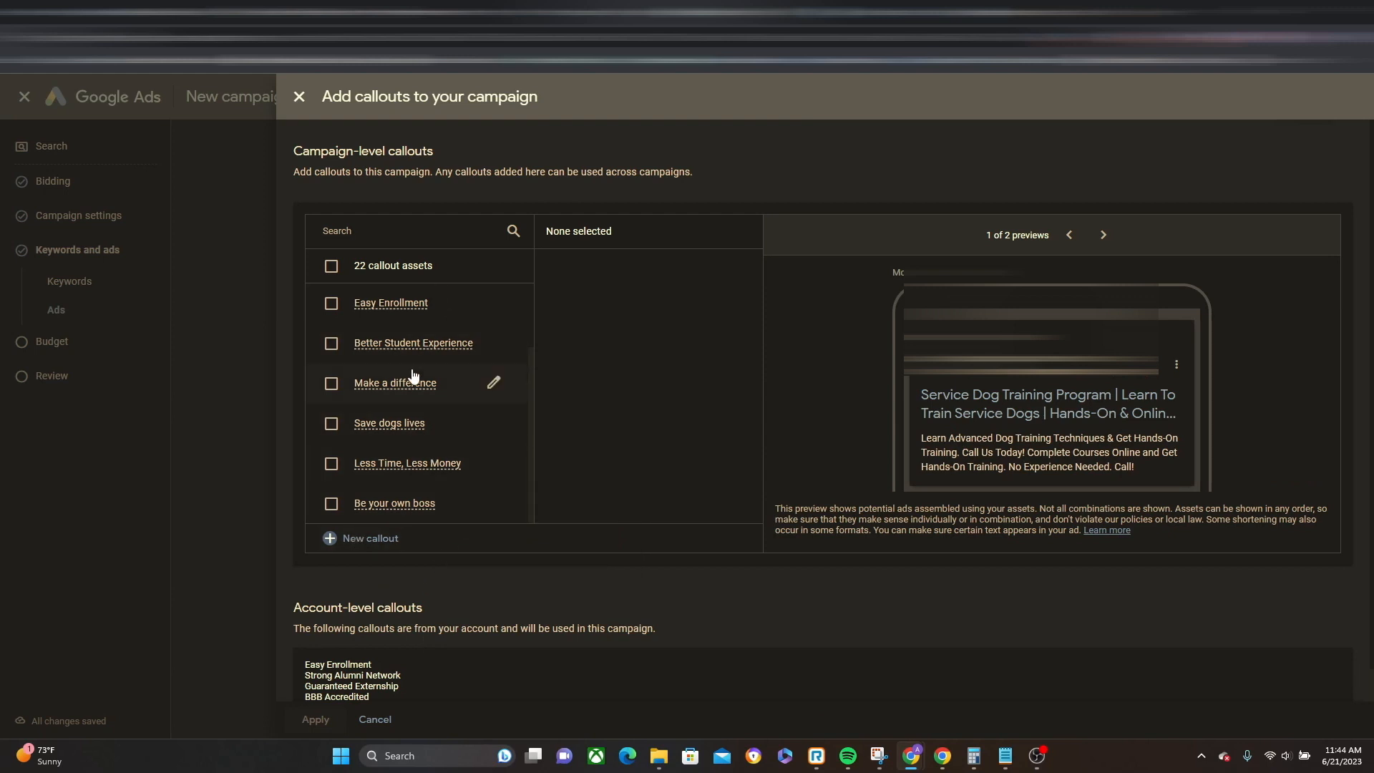
scroll(429, 429, down, 3)
scroll(428, 430, down, 1)
scroll(454, 429, up, 5)
scroll(544, 602, down, 1)
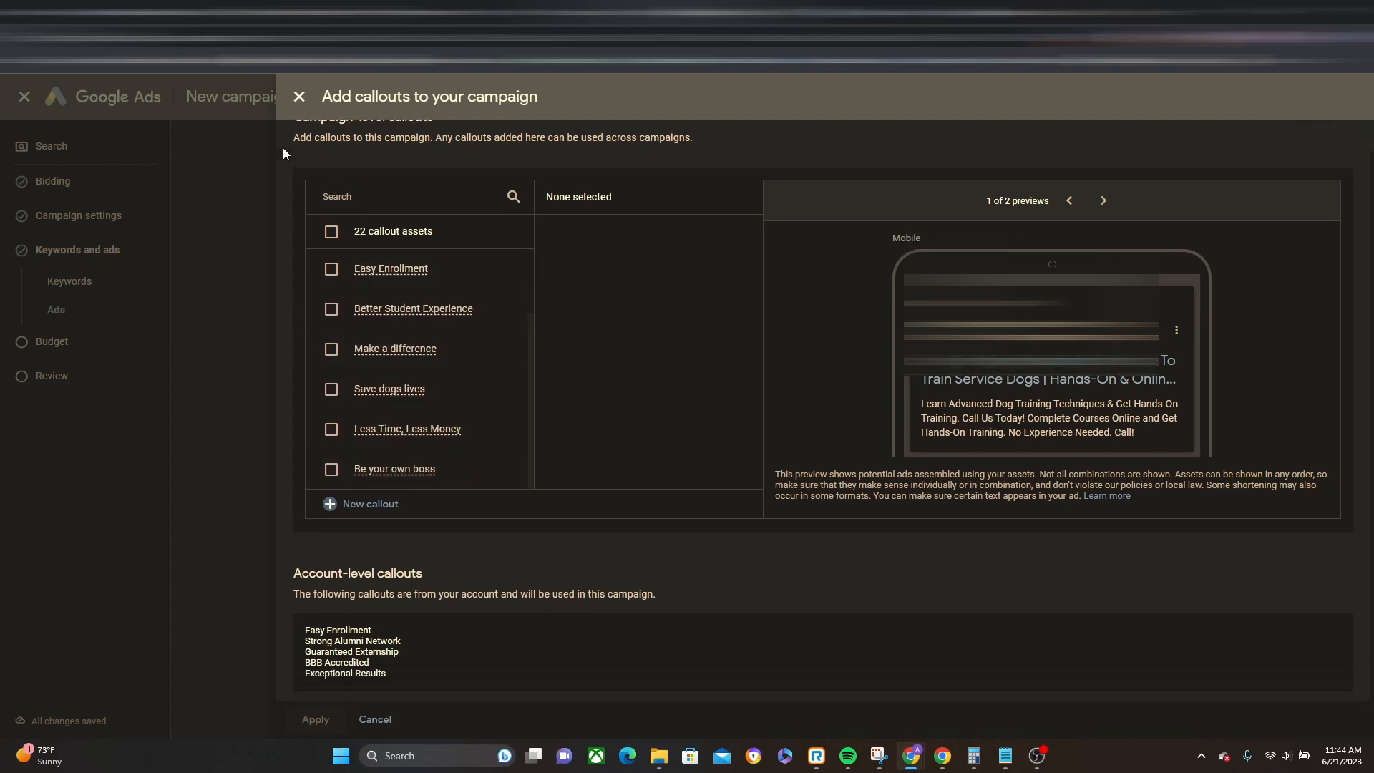
click(299, 96)
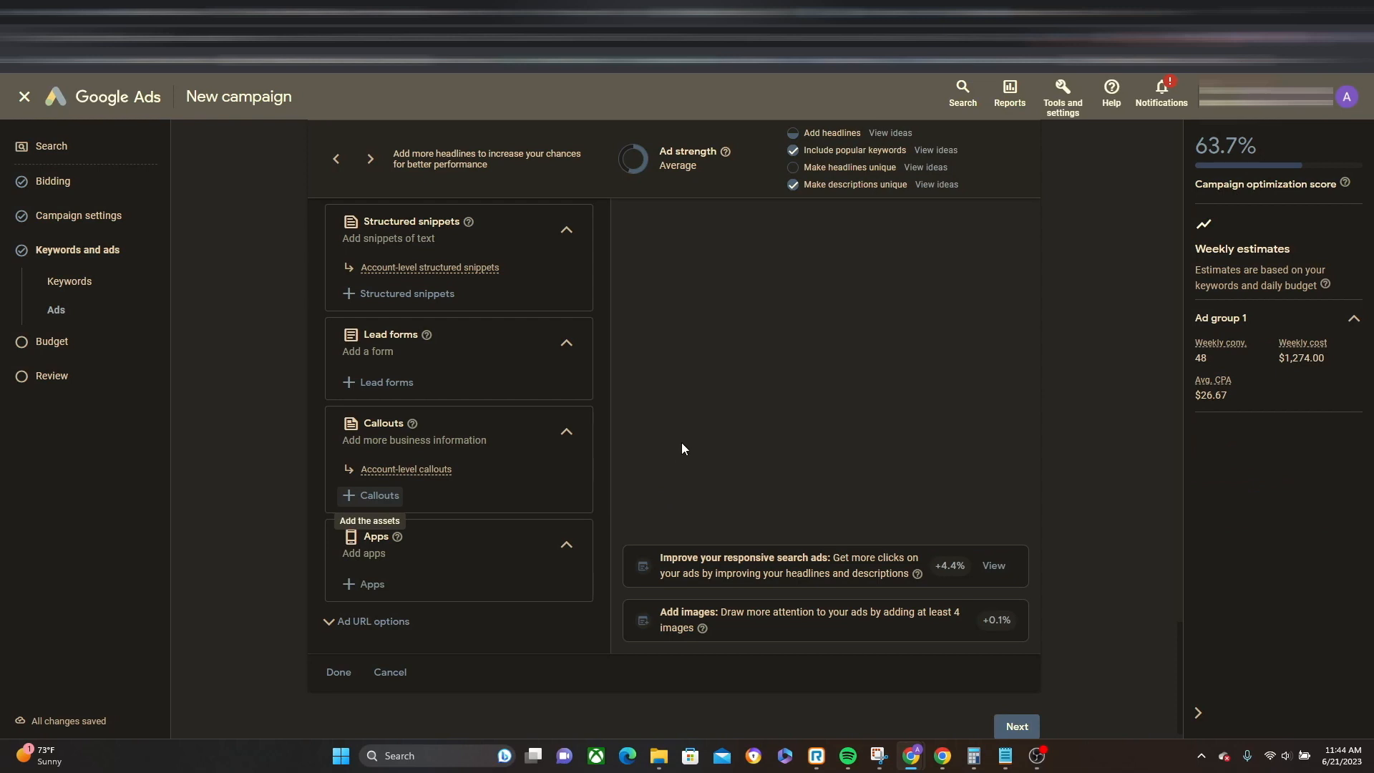
scroll(682, 448, up, 10)
scroll(721, 542, up, 18)
scroll(727, 565, down, 12)
scroll(727, 564, down, 8)
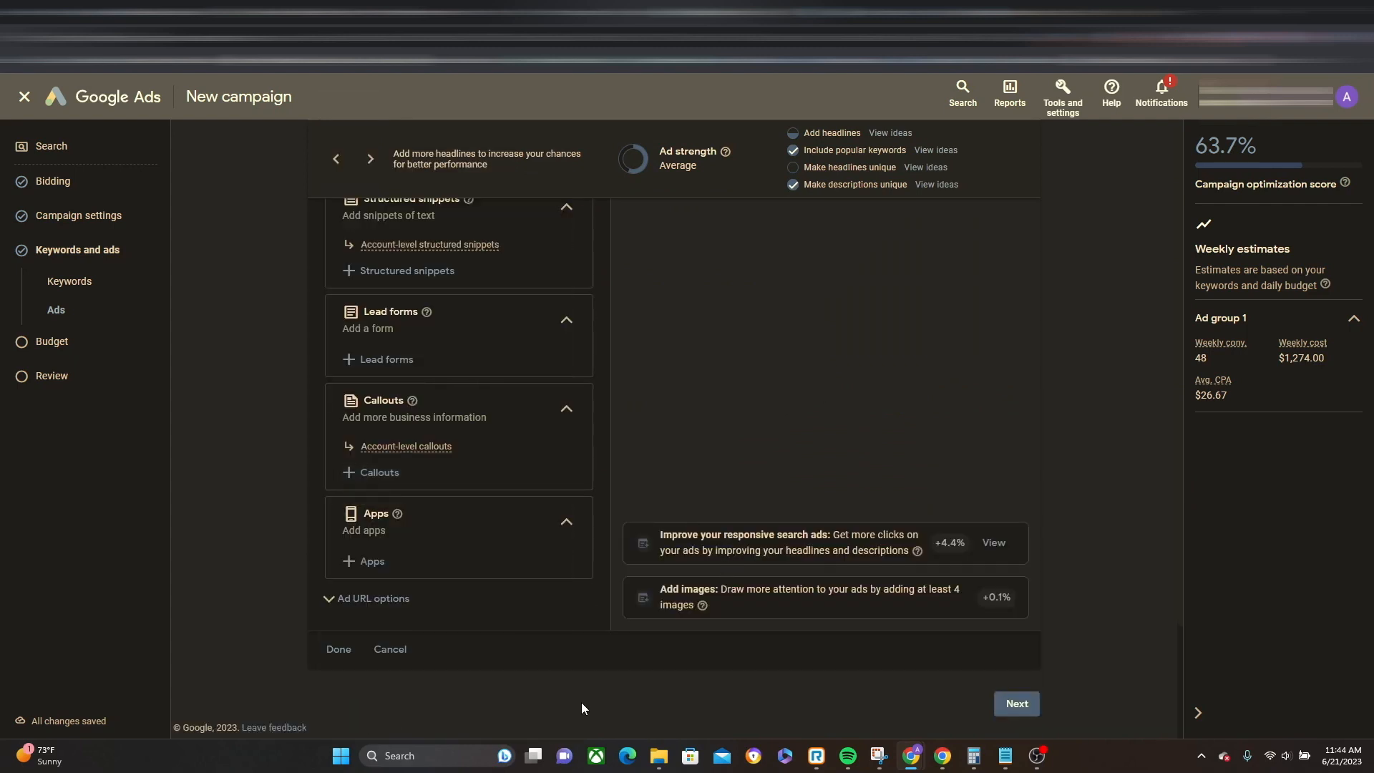
- Finish the ad, then replace the recommended 182.00 with a custom $50.00 average daily budget
click(341, 649)
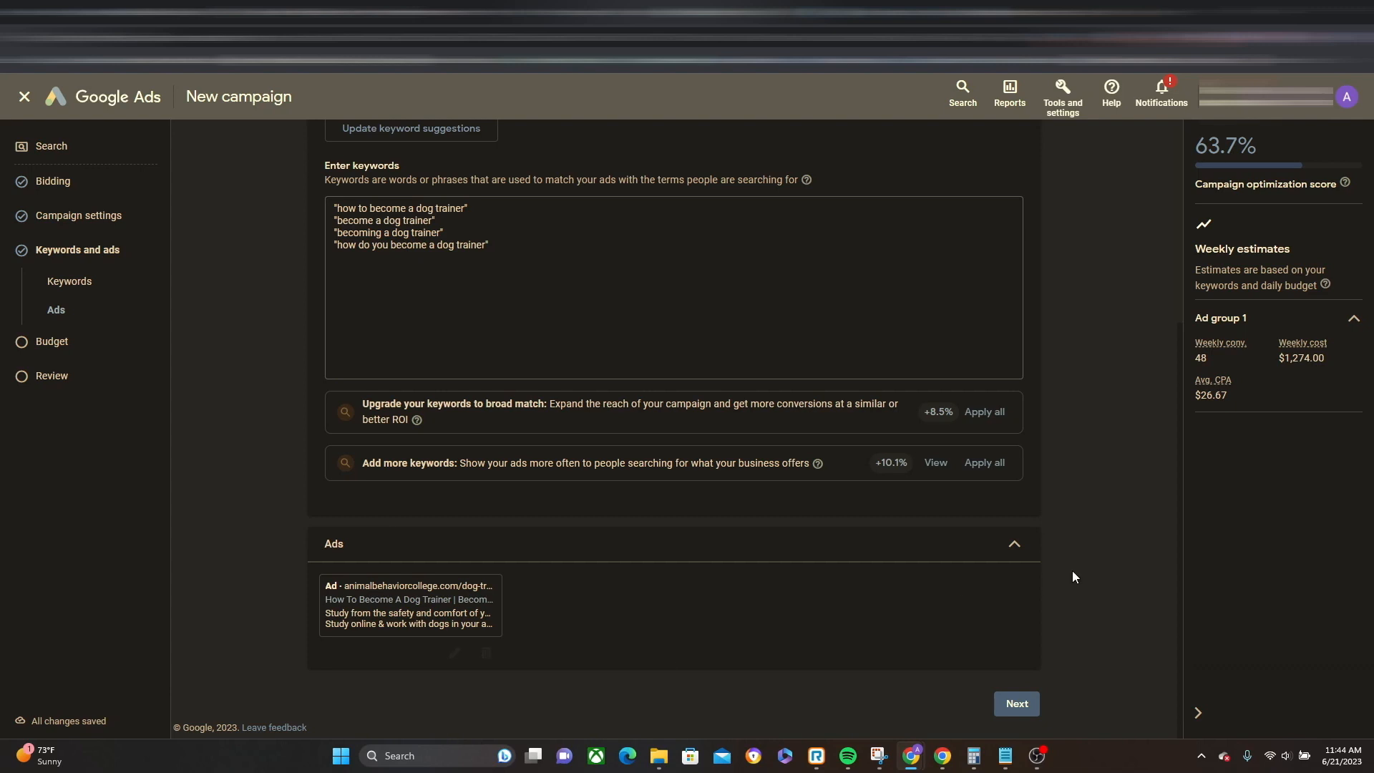
click(1016, 704)
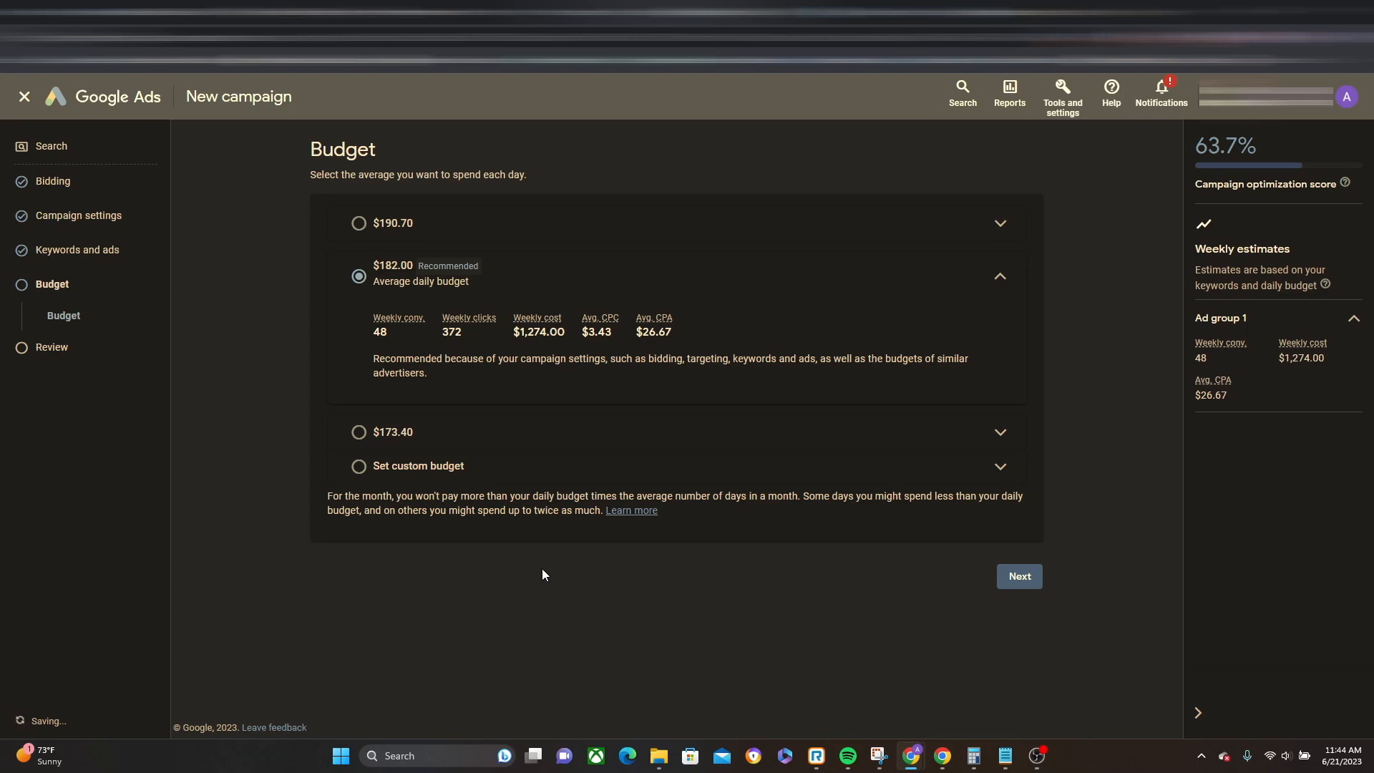
click(360, 466)
click(438, 409)
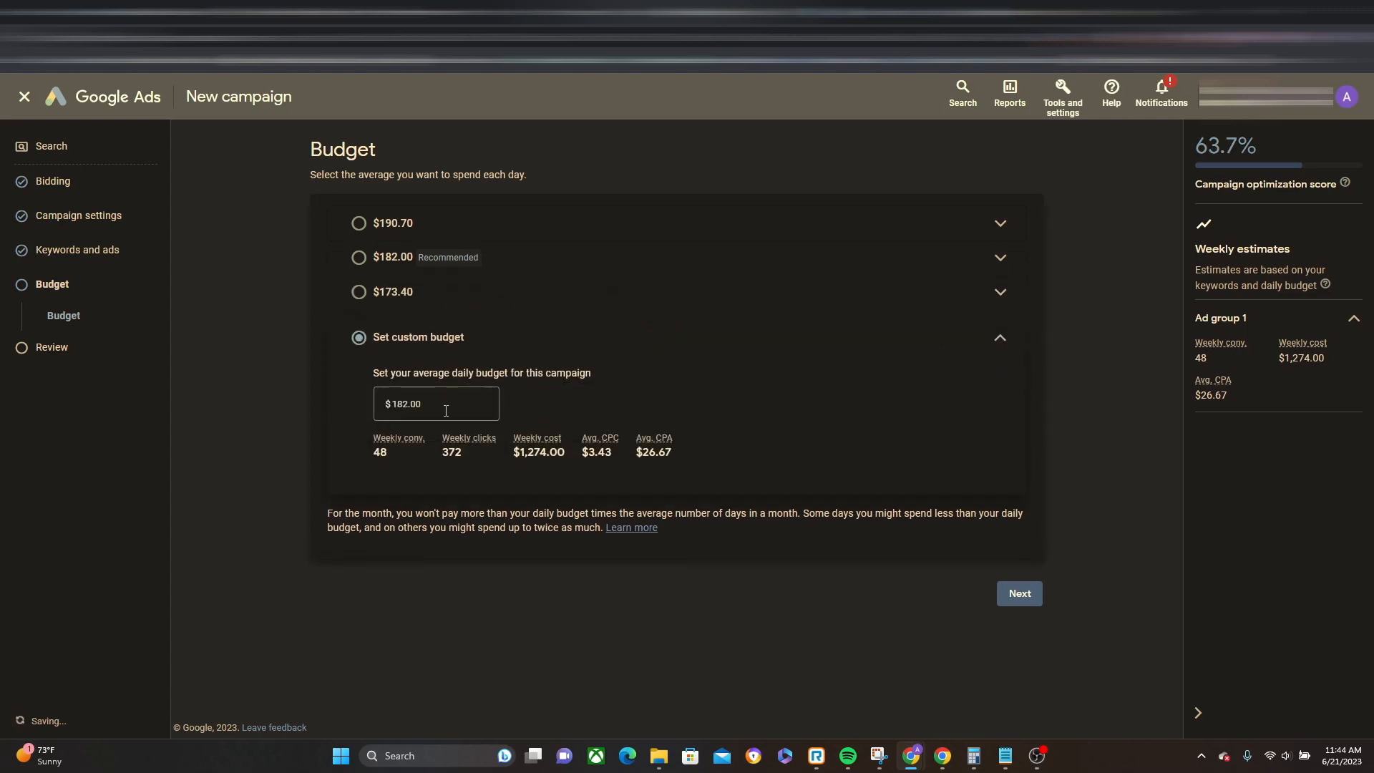
drag(439, 406, 318, 411)
text(50)
click(1025, 403)
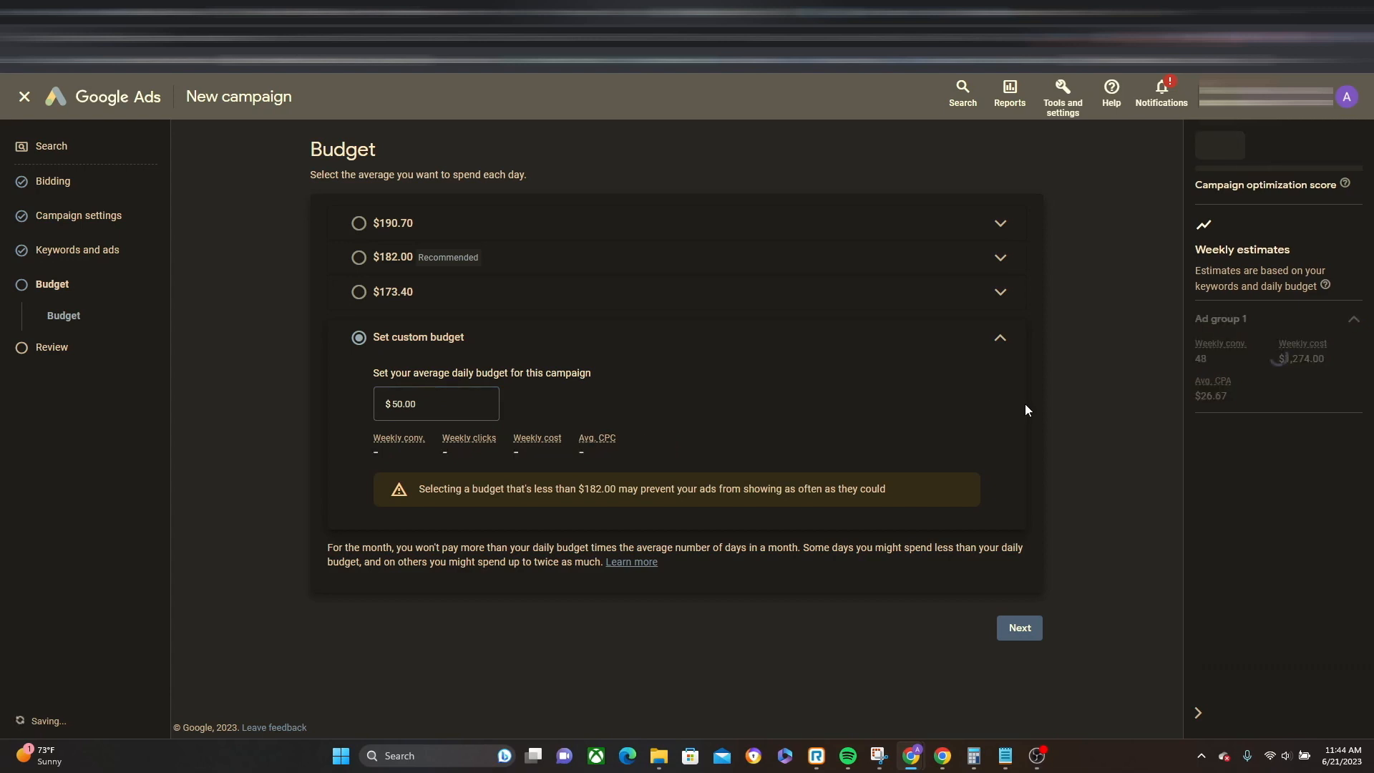
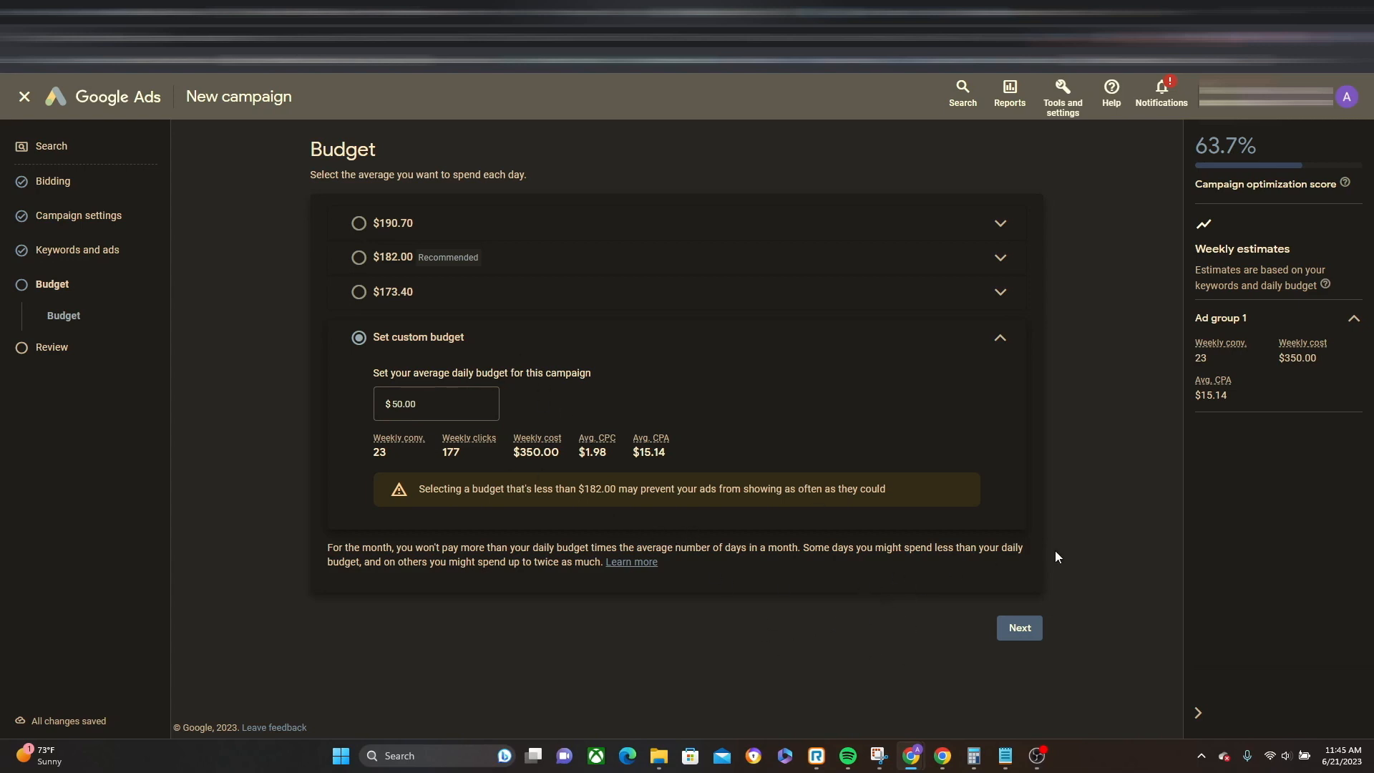
- Accept the $50.00 daily budget and continue to the campaign review
click(1012, 628)
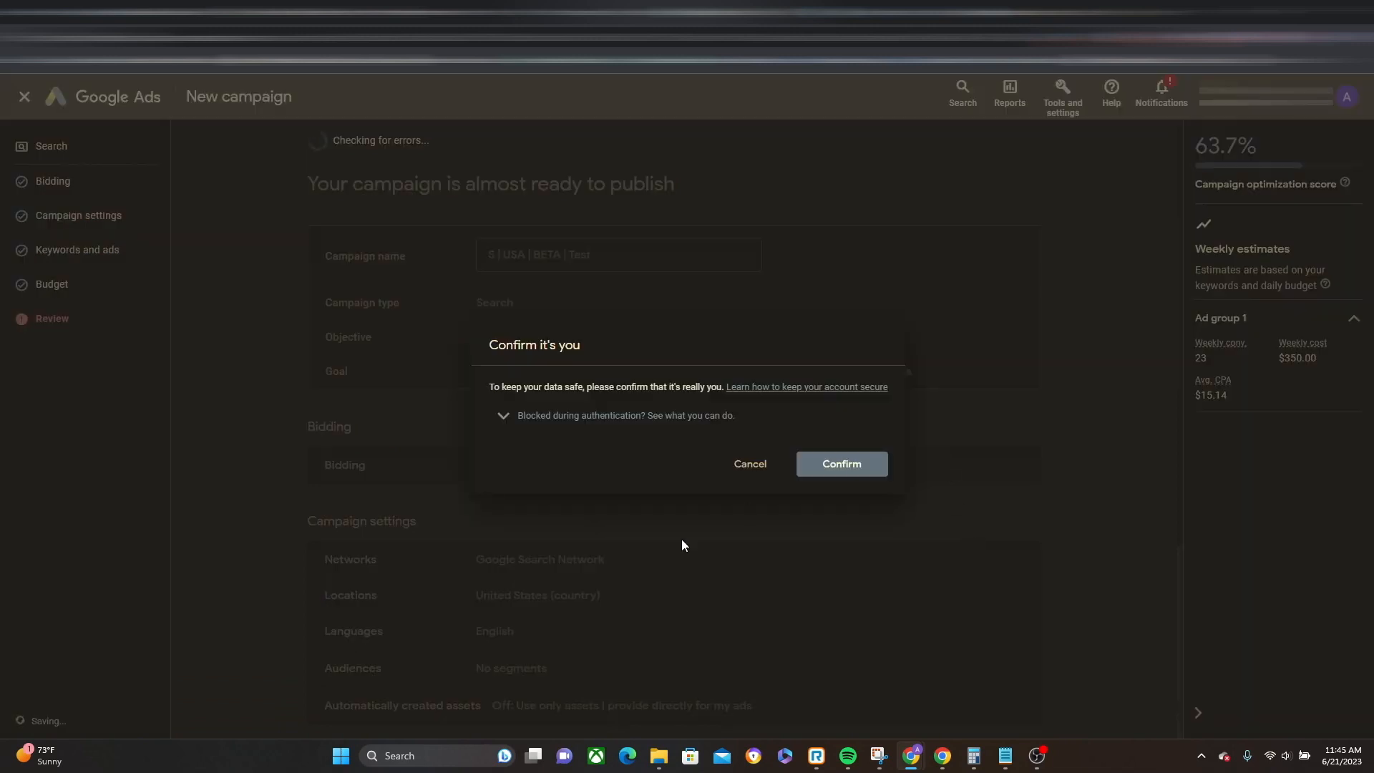
- Verify identity by entering the 6-digit code sent by text message
click(846, 466)
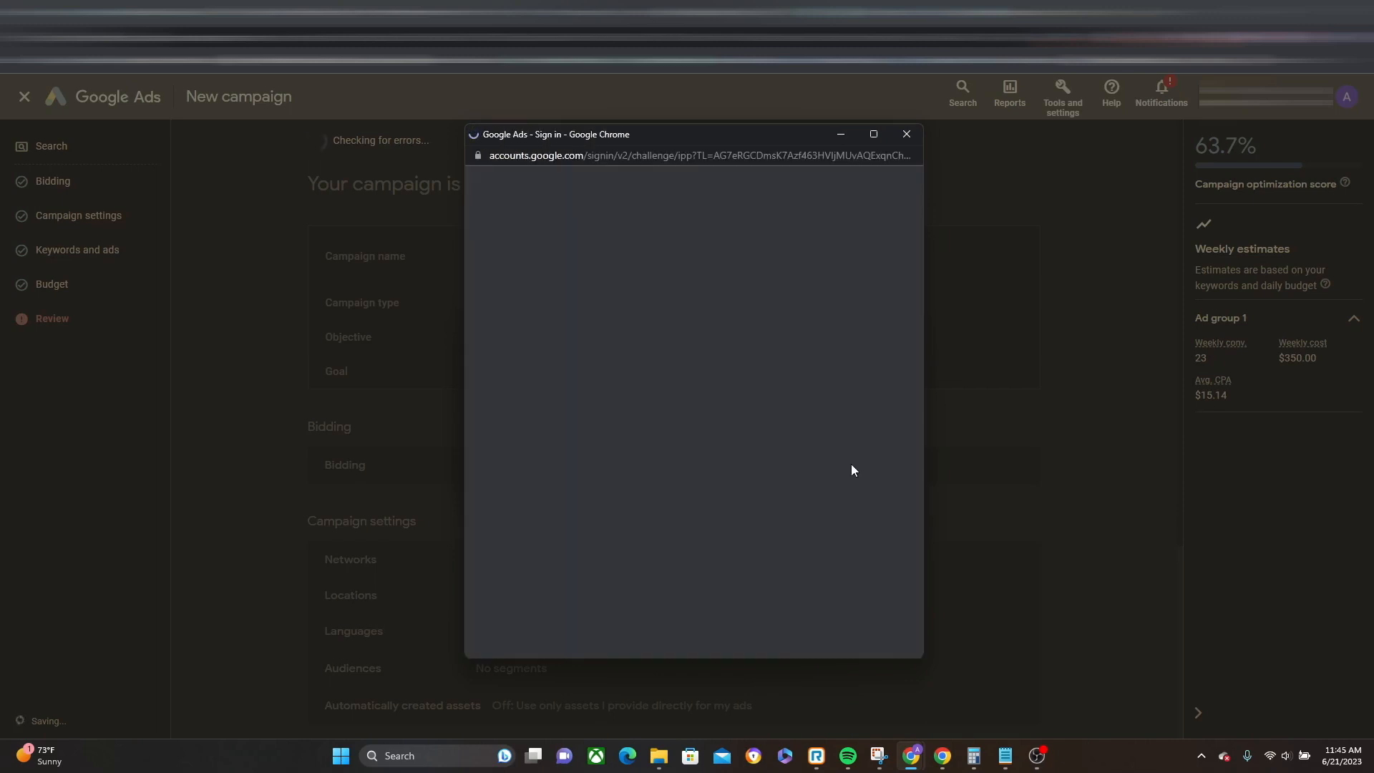
click(619, 565)
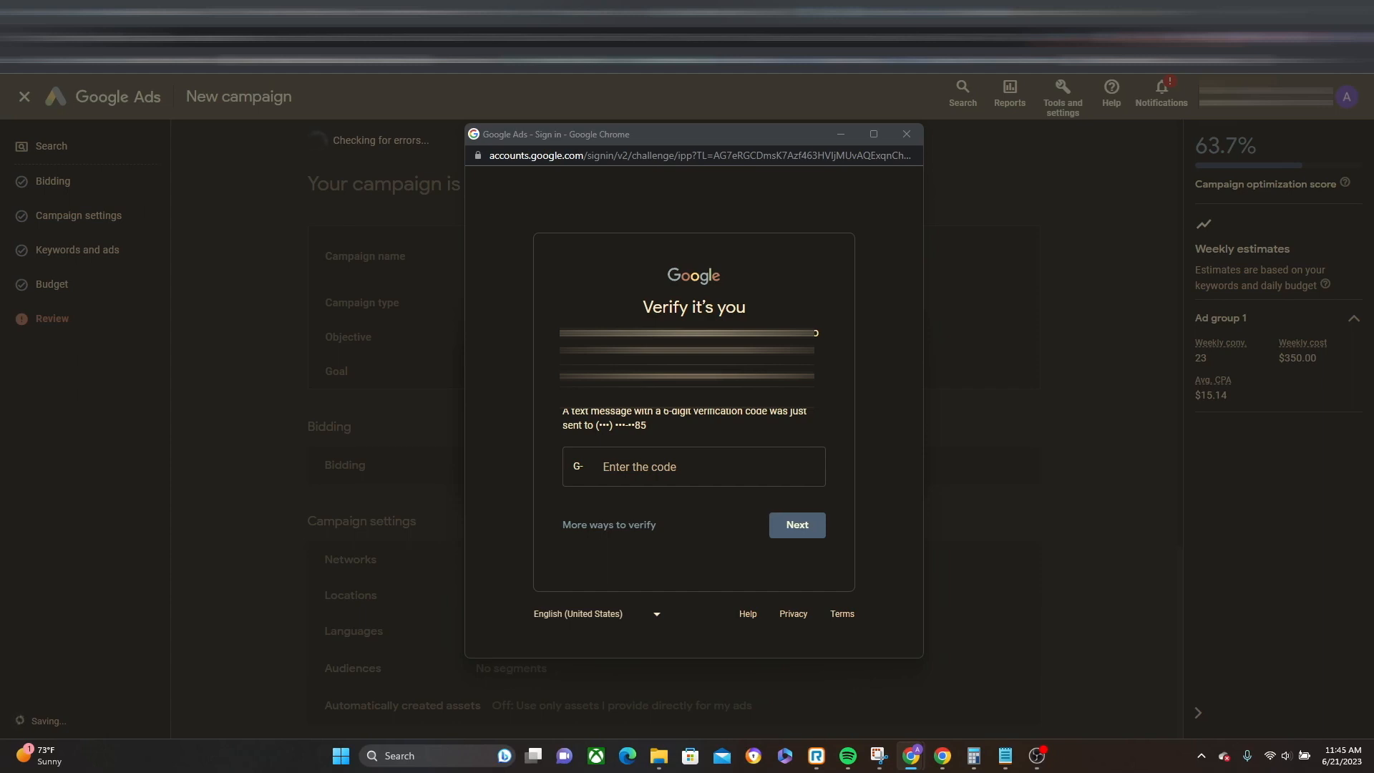
click(713, 467)
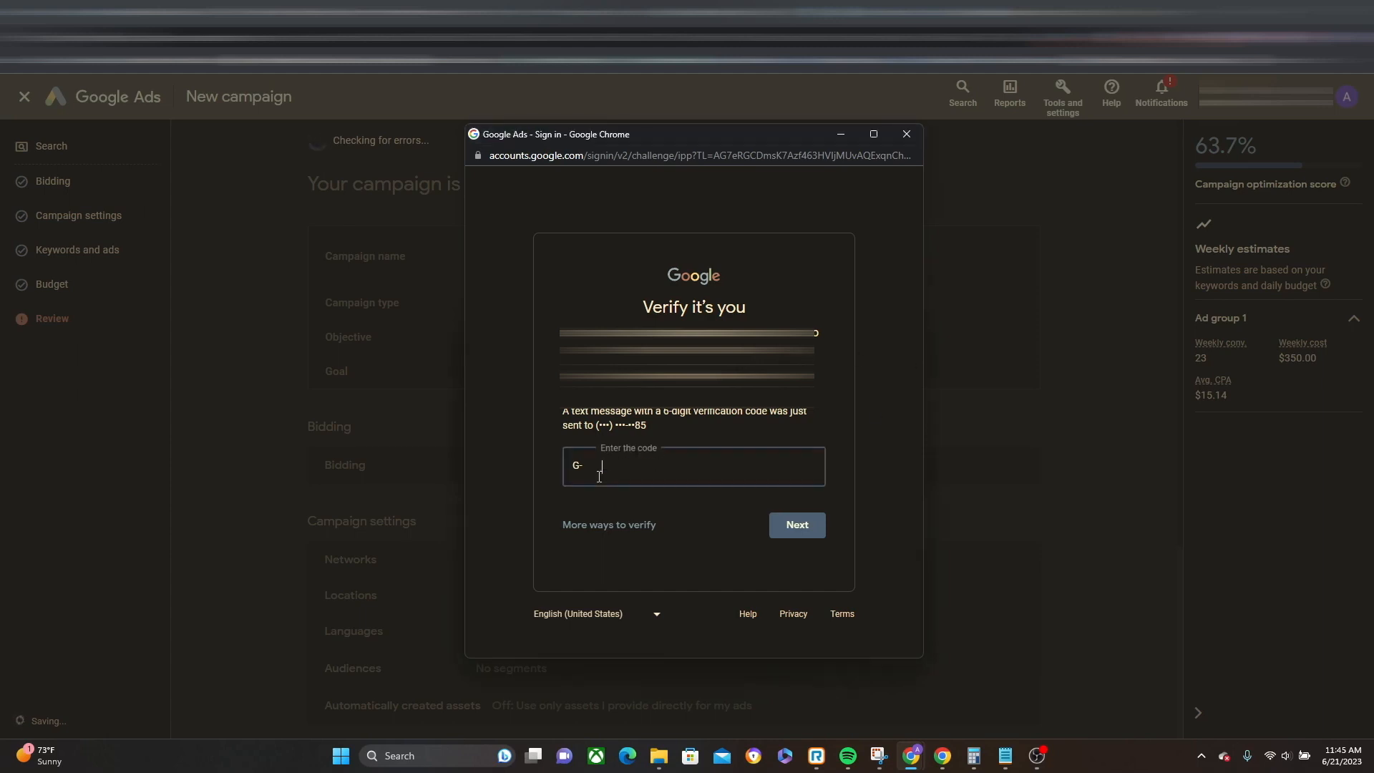
click(780, 524)
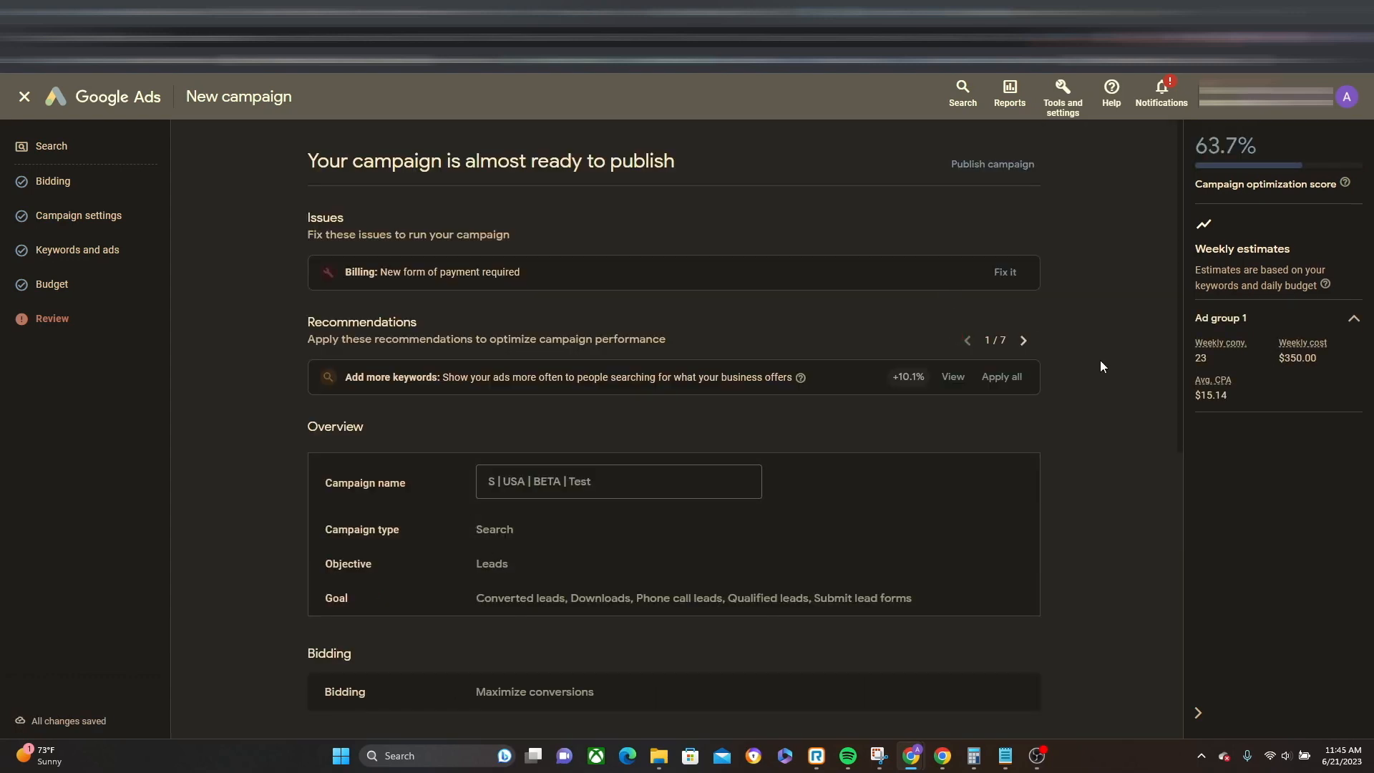
scroll(1073, 366, down, 3)
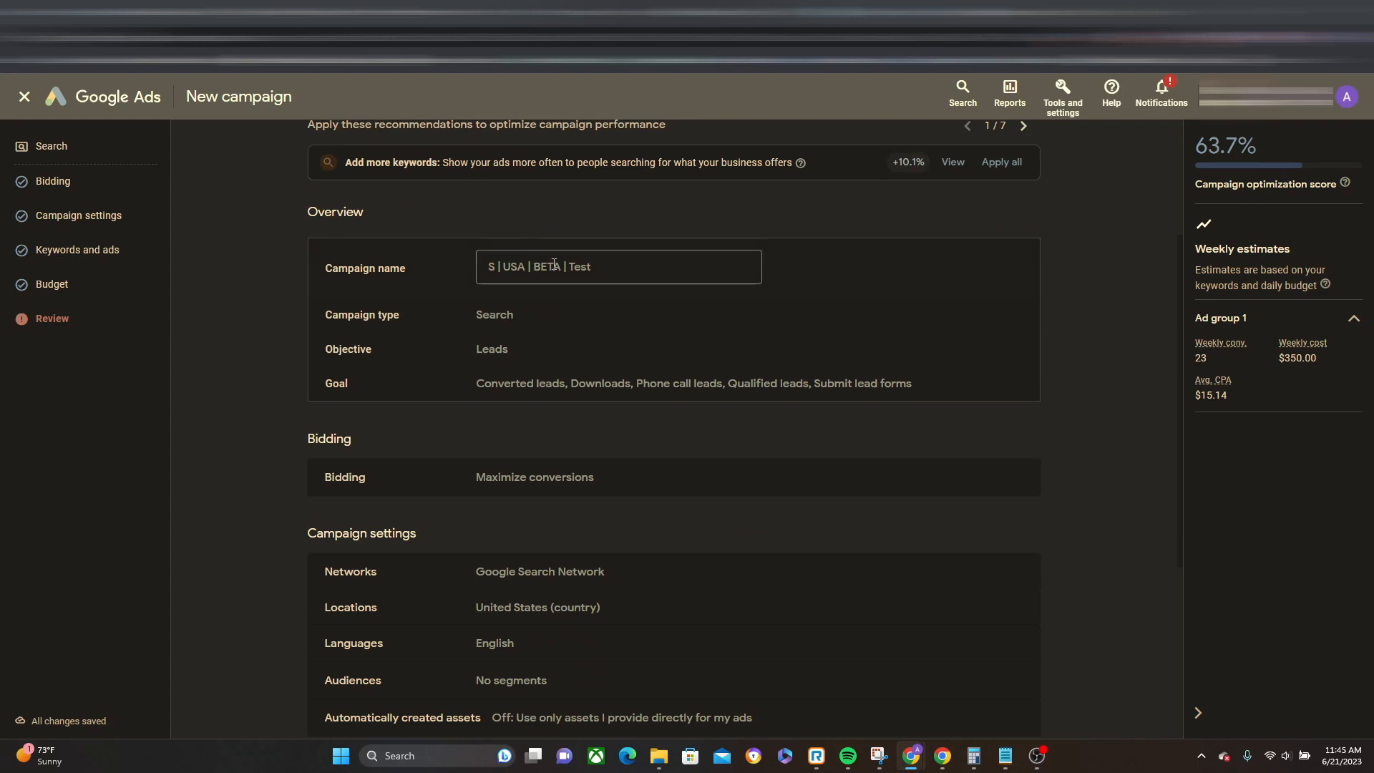
scroll(493, 320, down, 1)
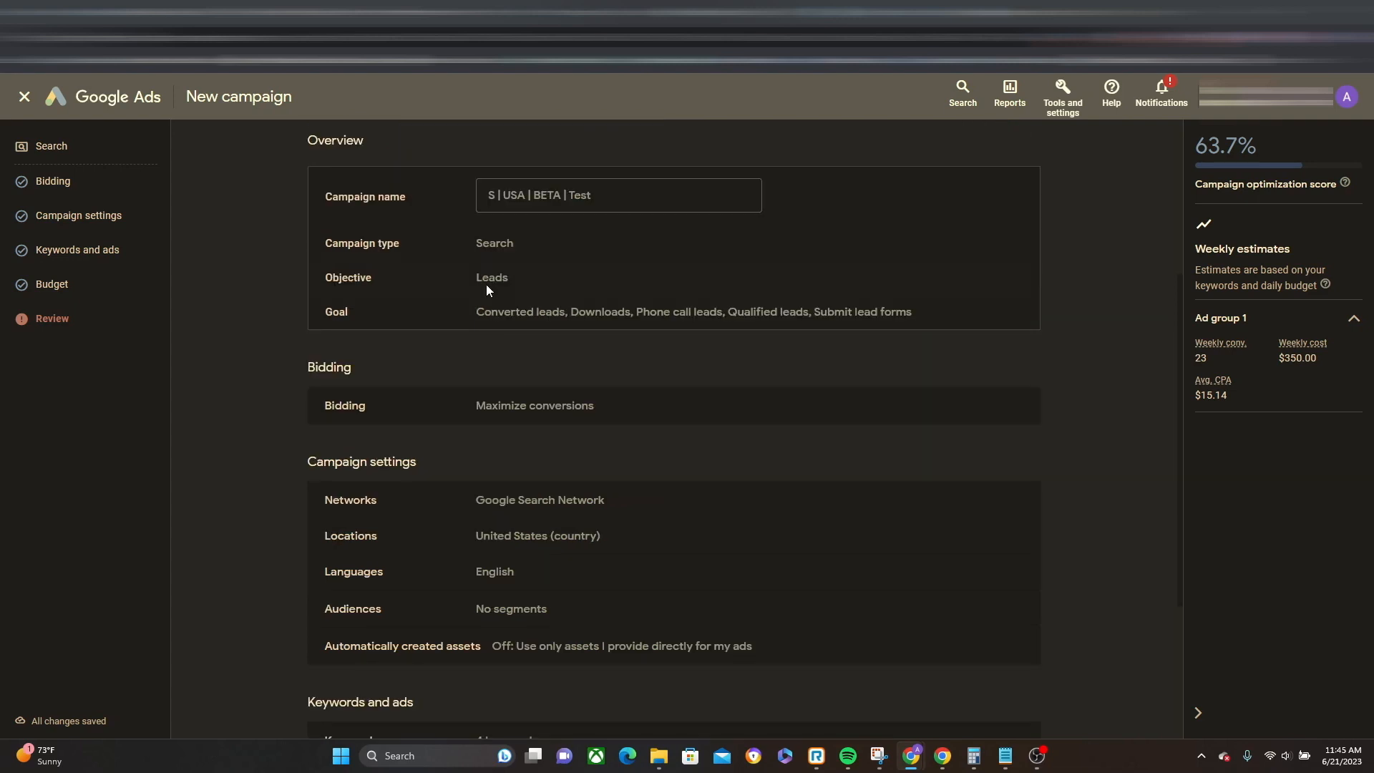
drag(539, 309, 991, 307)
click(1084, 384)
scroll(1071, 373, down, 1)
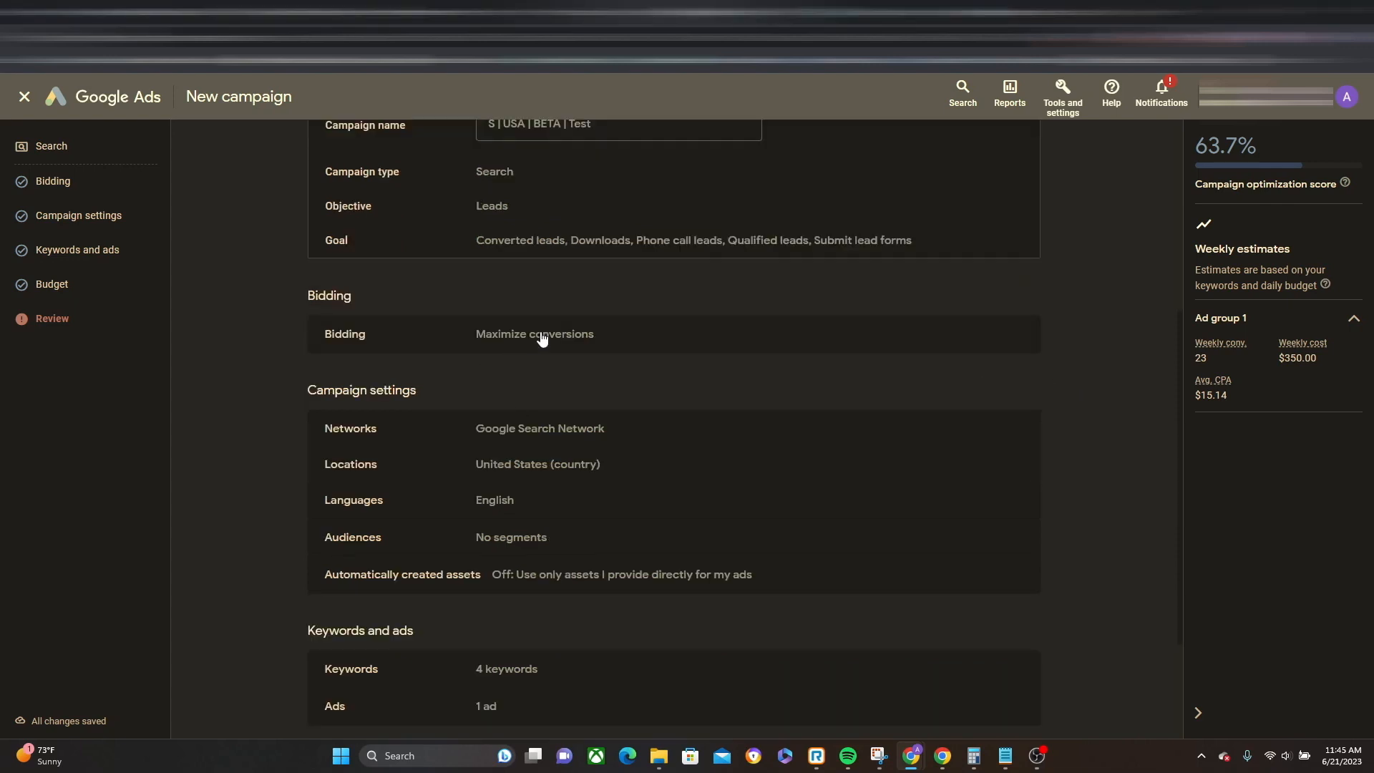
drag(646, 246, 1046, 303)
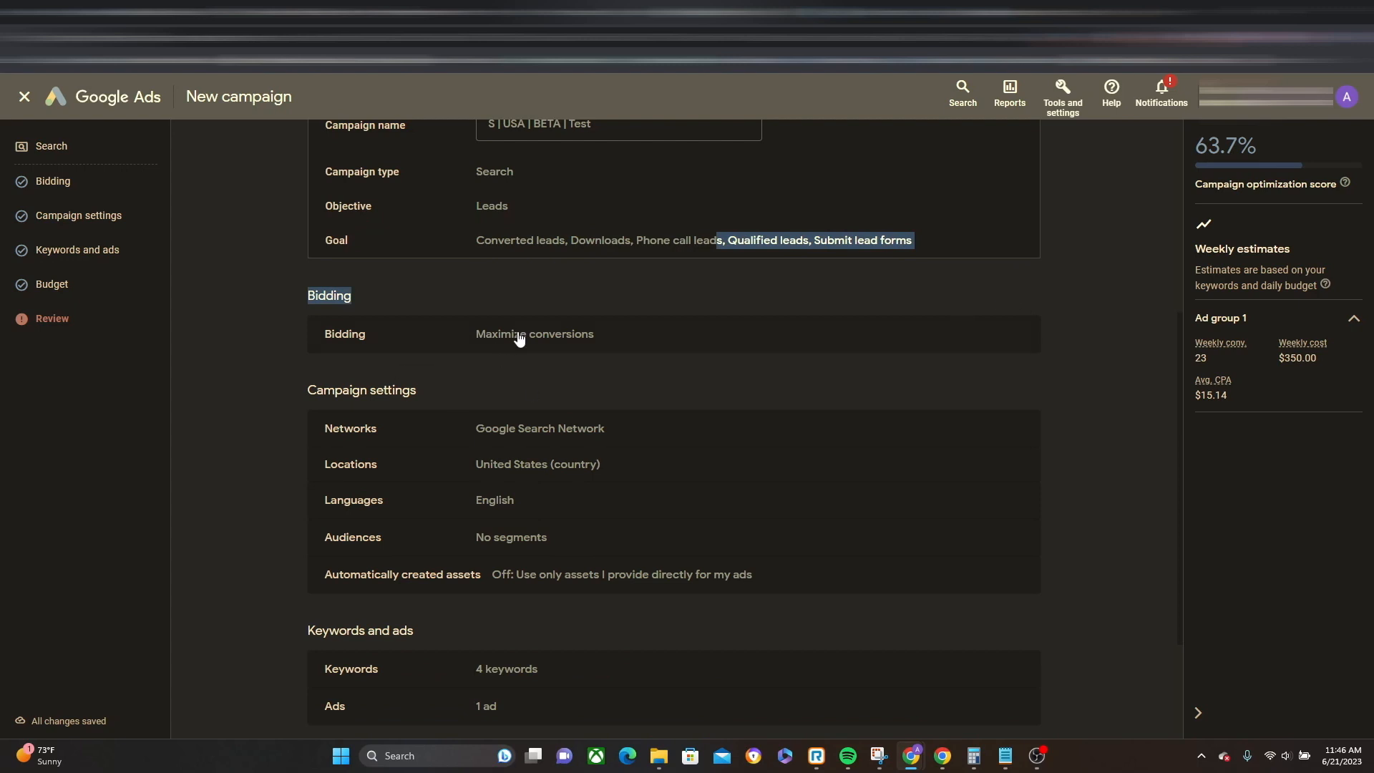
click(1102, 398)
scroll(1095, 387, down, 3)
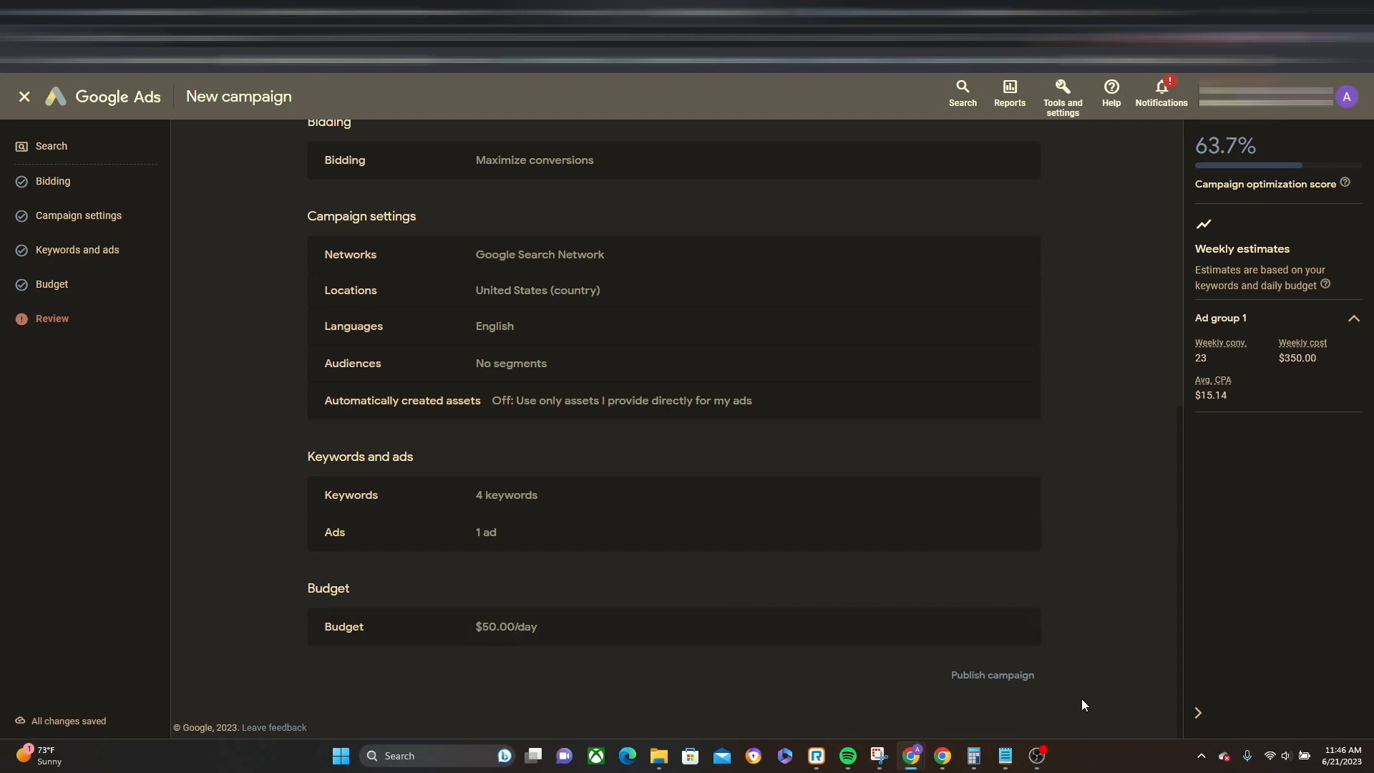
- Start publishing, back out, and inspect the payment-required billing issue
click(979, 679)
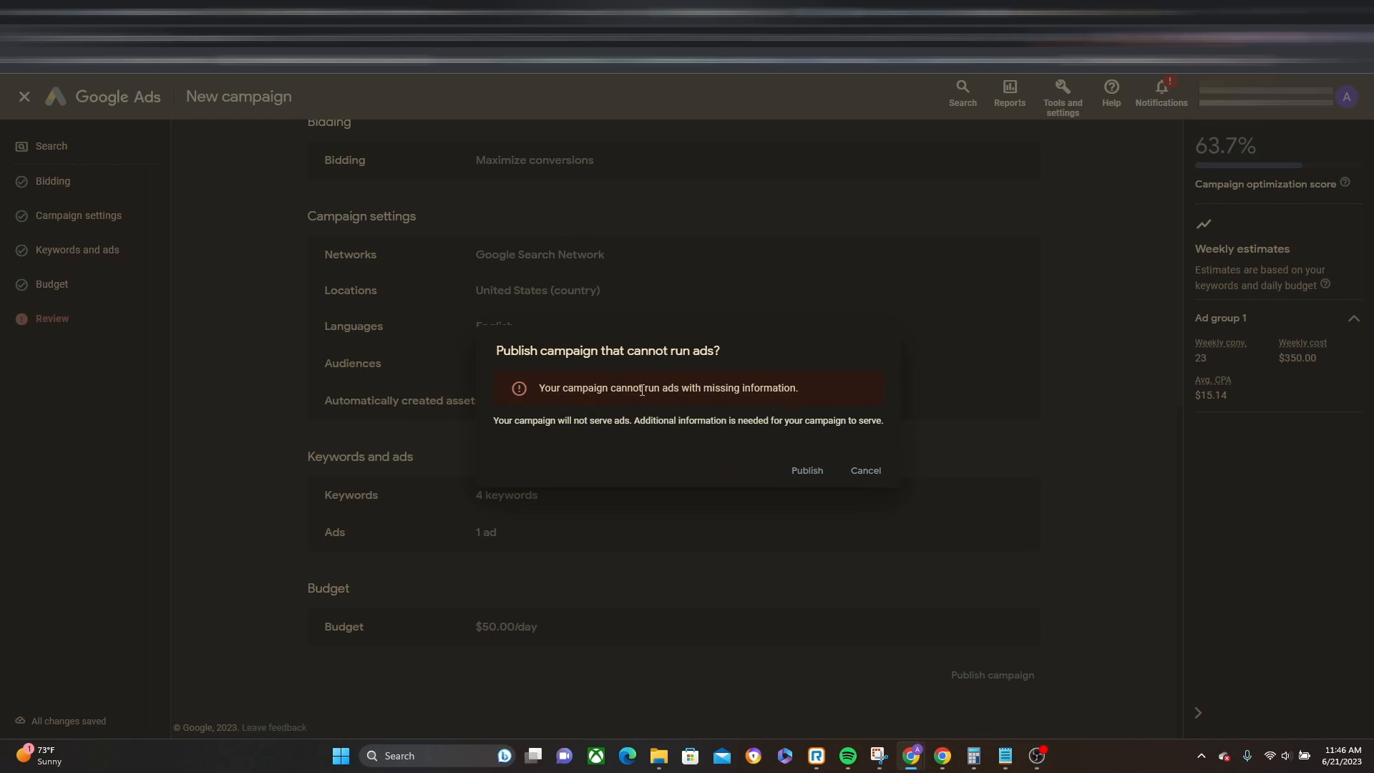
click(866, 470)
scroll(857, 516, up, 7)
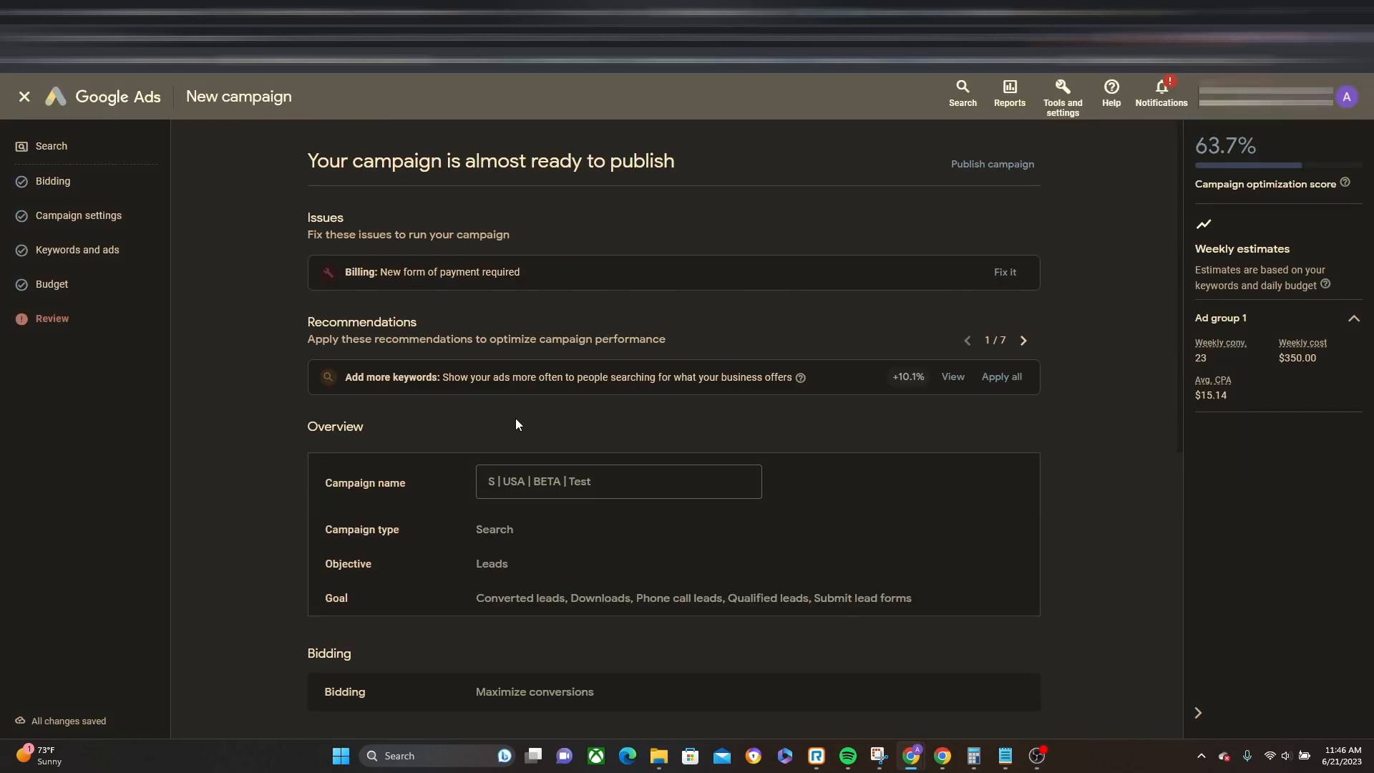
drag(393, 272, 513, 270)
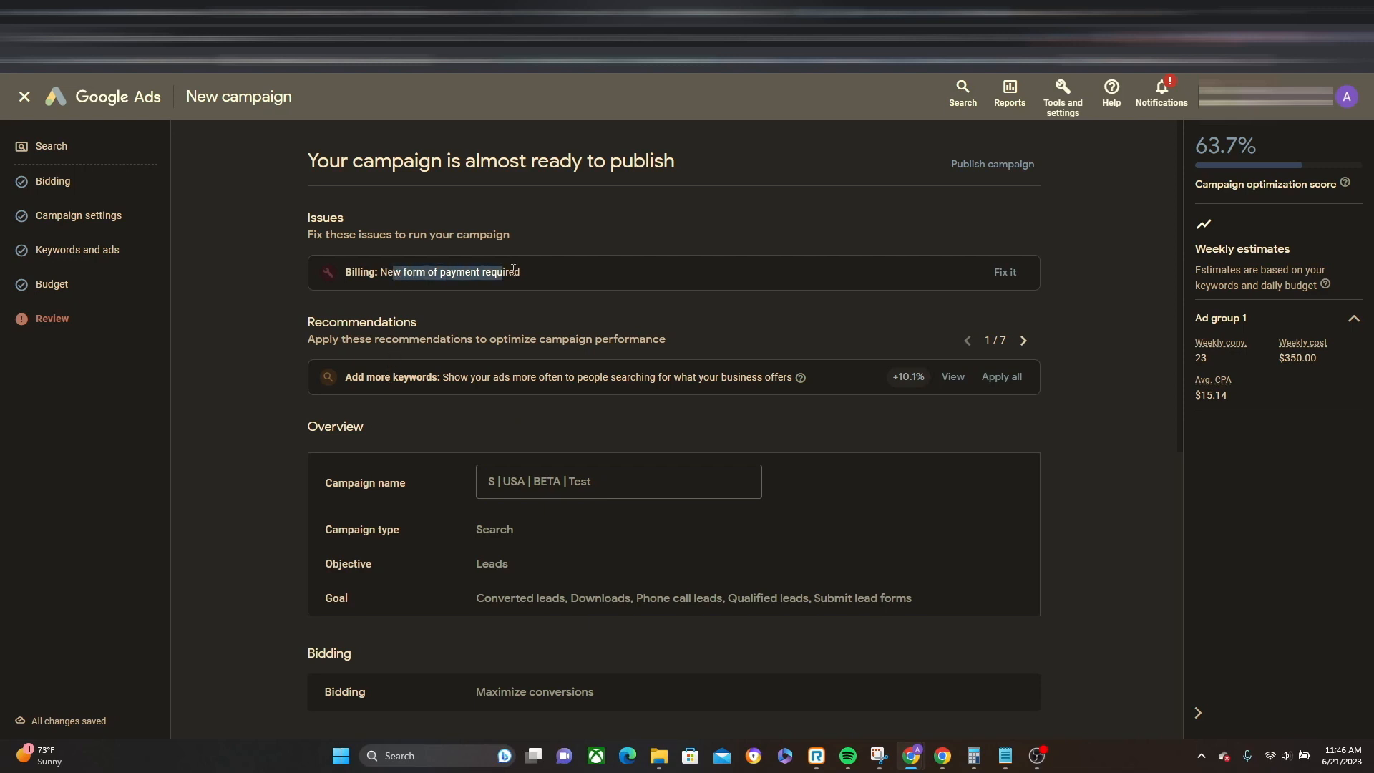
click(543, 309)
- Publish the campaign anyway despite the missing-payment warning
scroll(654, 349, down, 7)
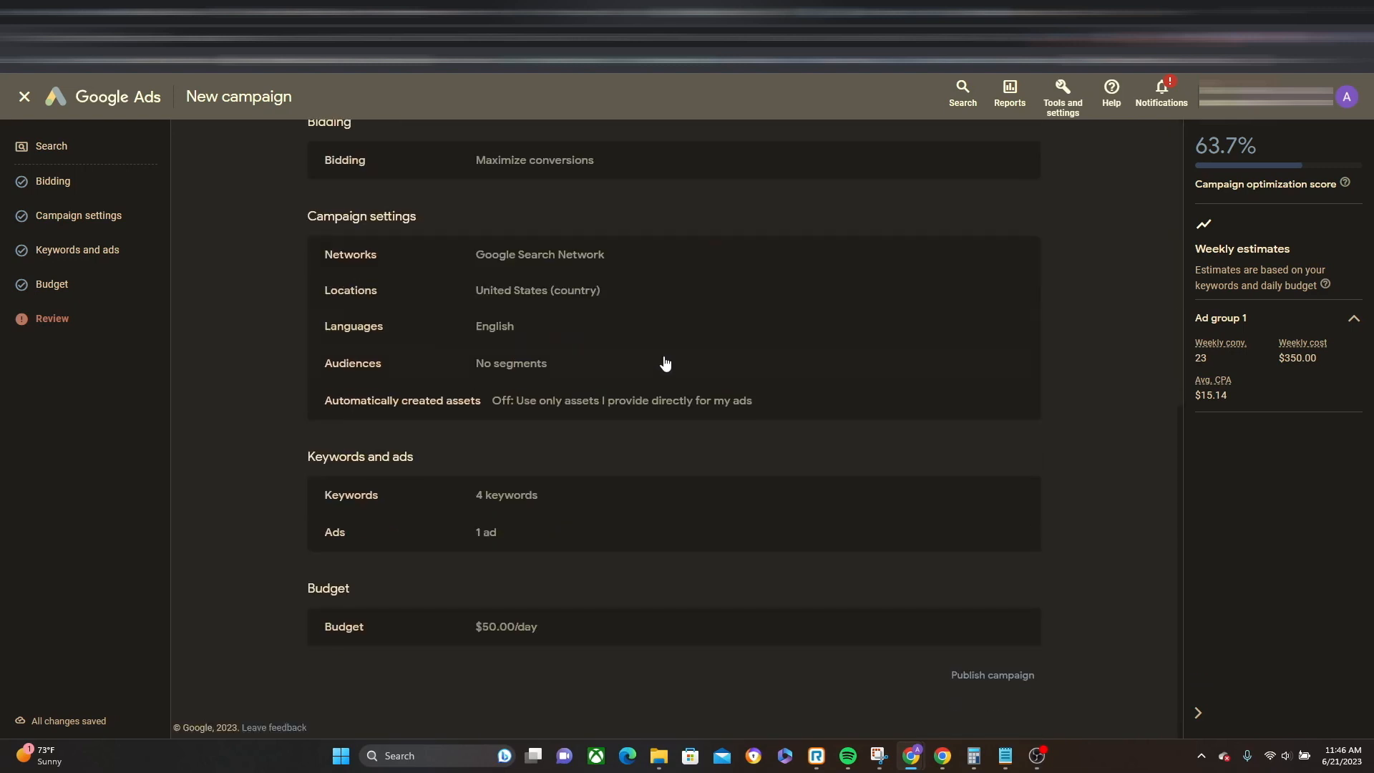
scroll(883, 458, up, 7)
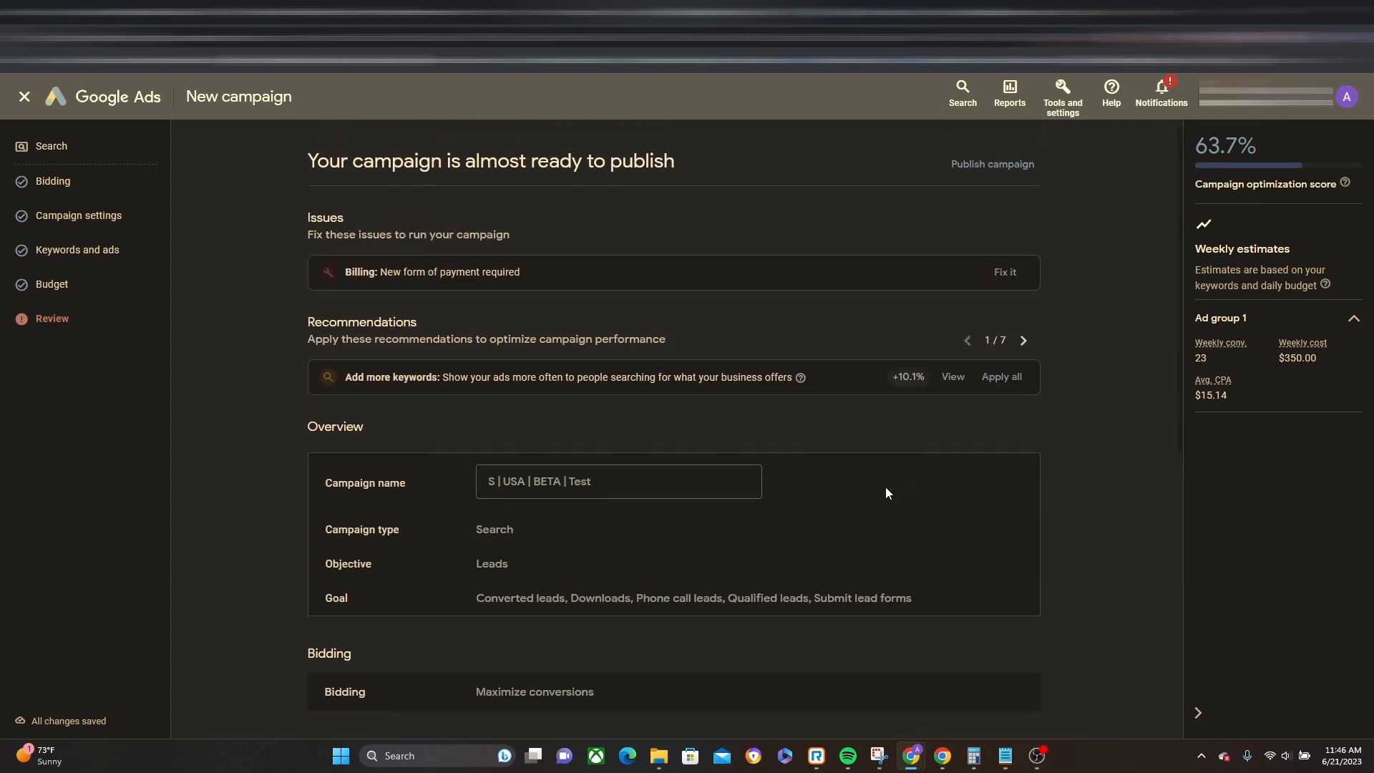
scroll(716, 393, down, 7)
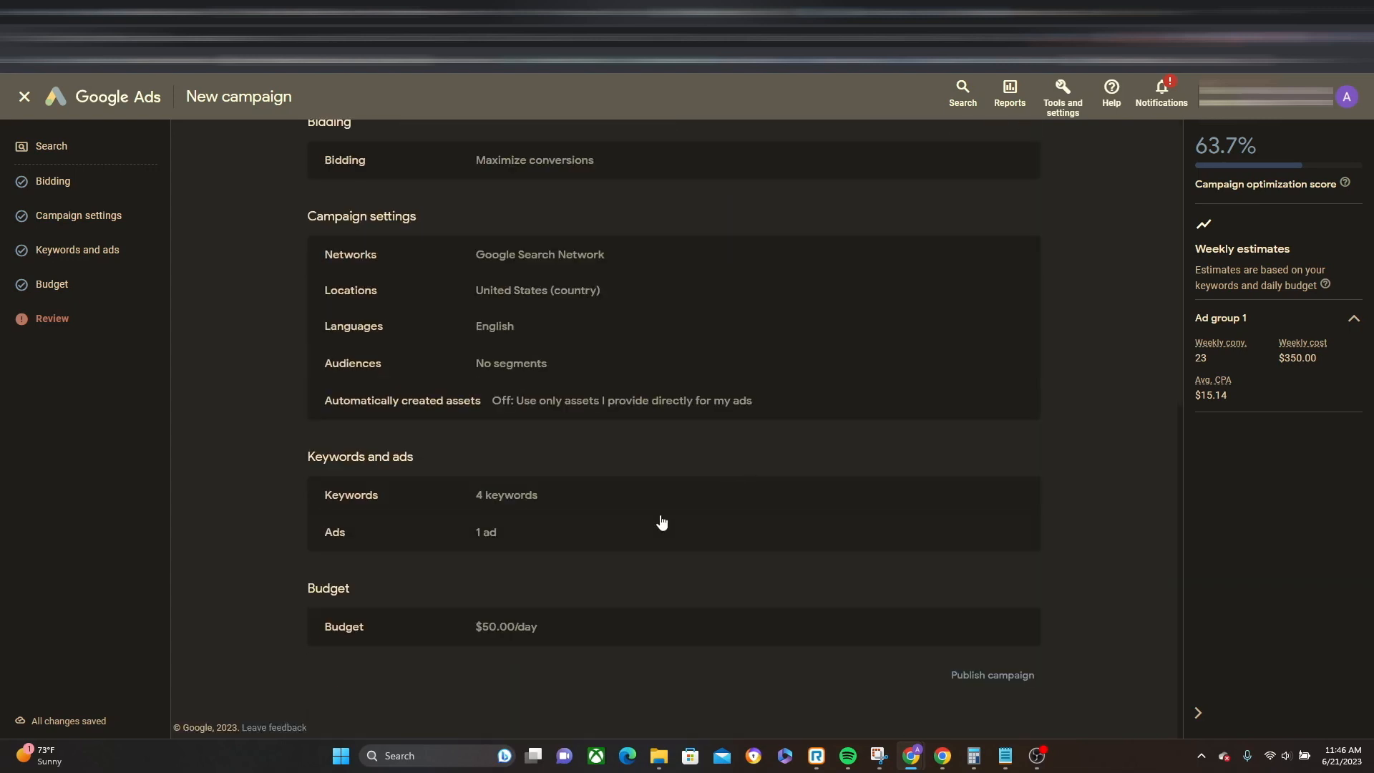
click(990, 682)
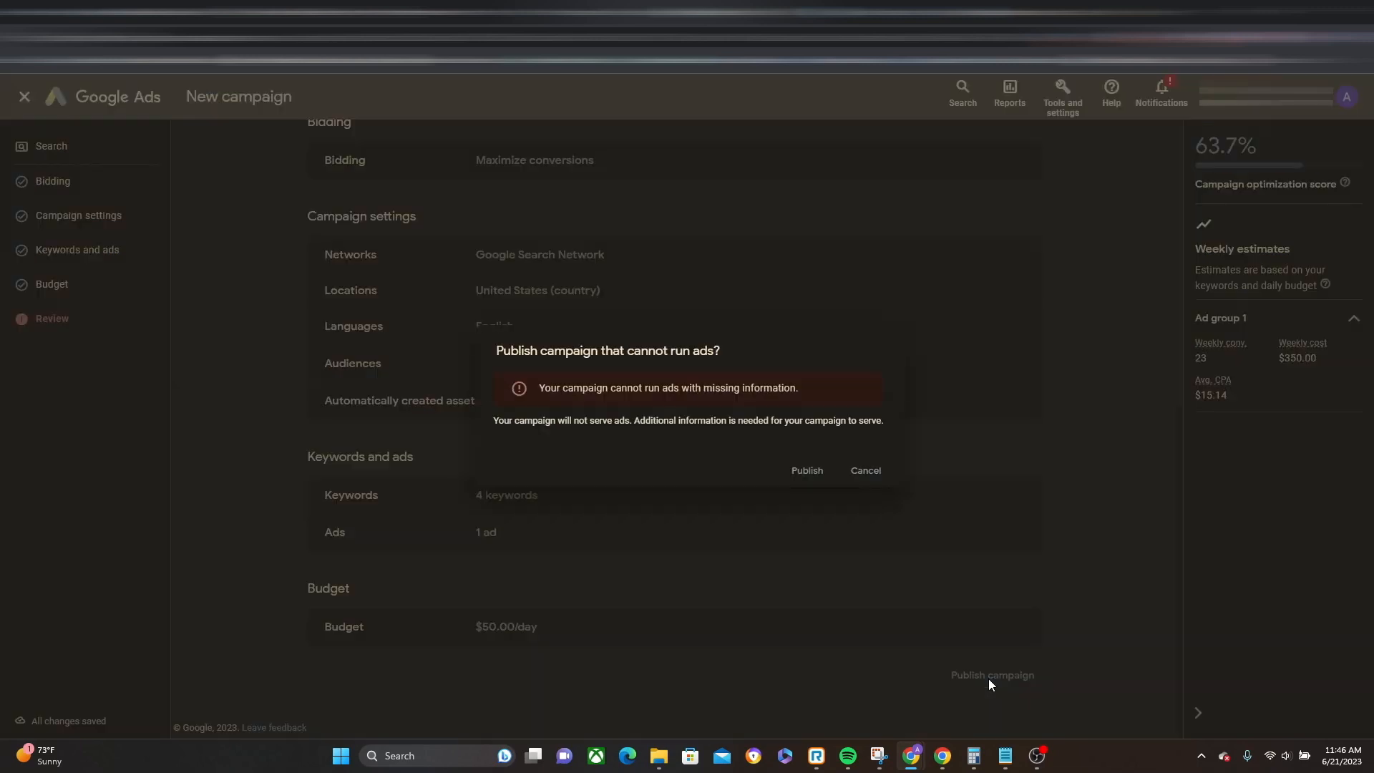
click(806, 471)
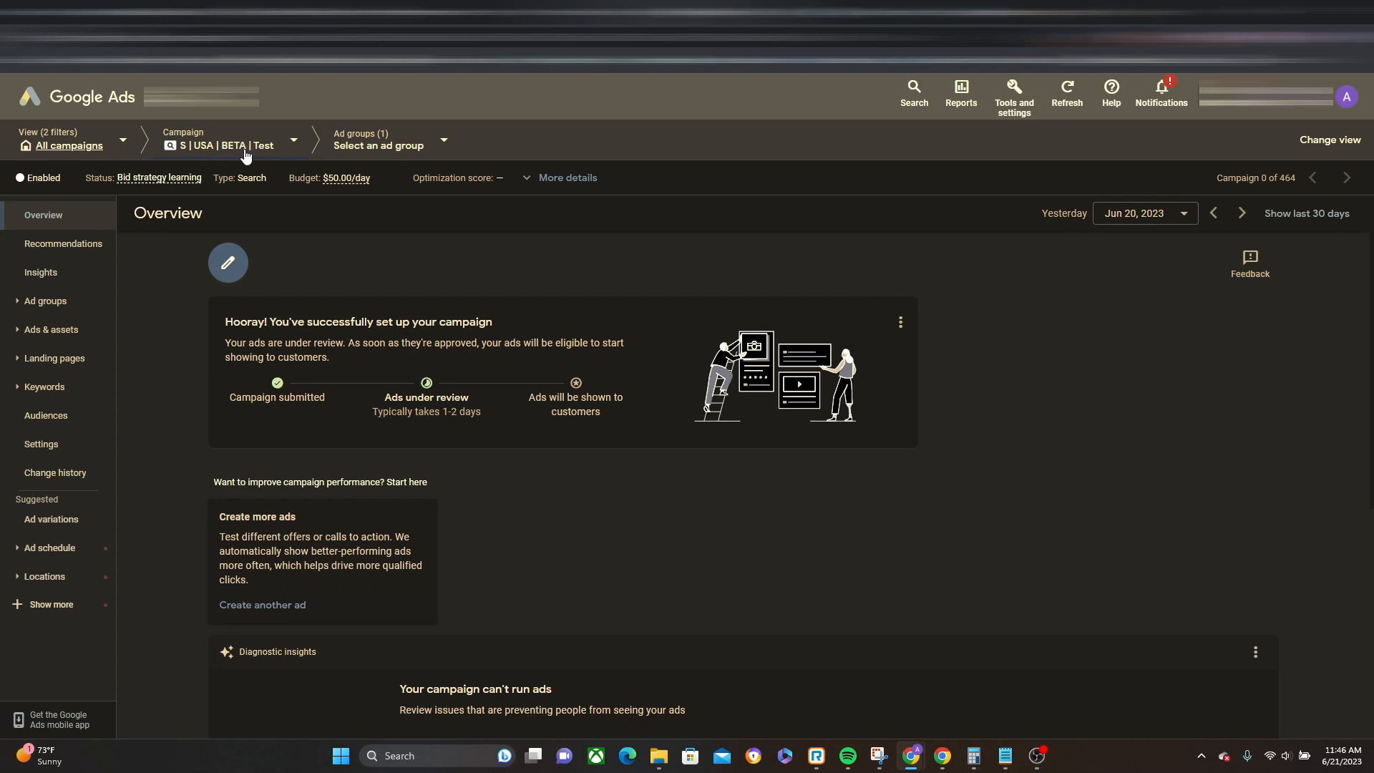
- Open the all-campaigns table and search campaign names for 'test'
click(63, 147)
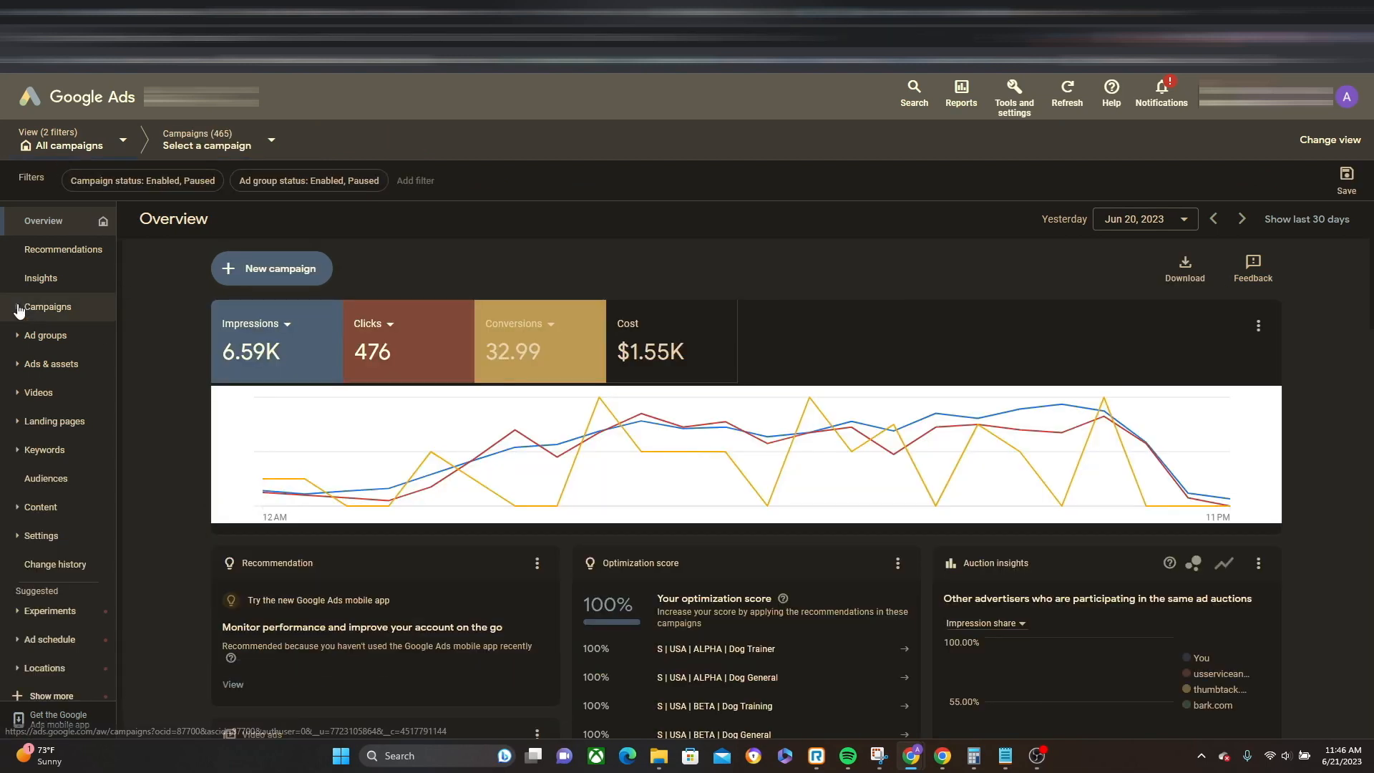
click(19, 307)
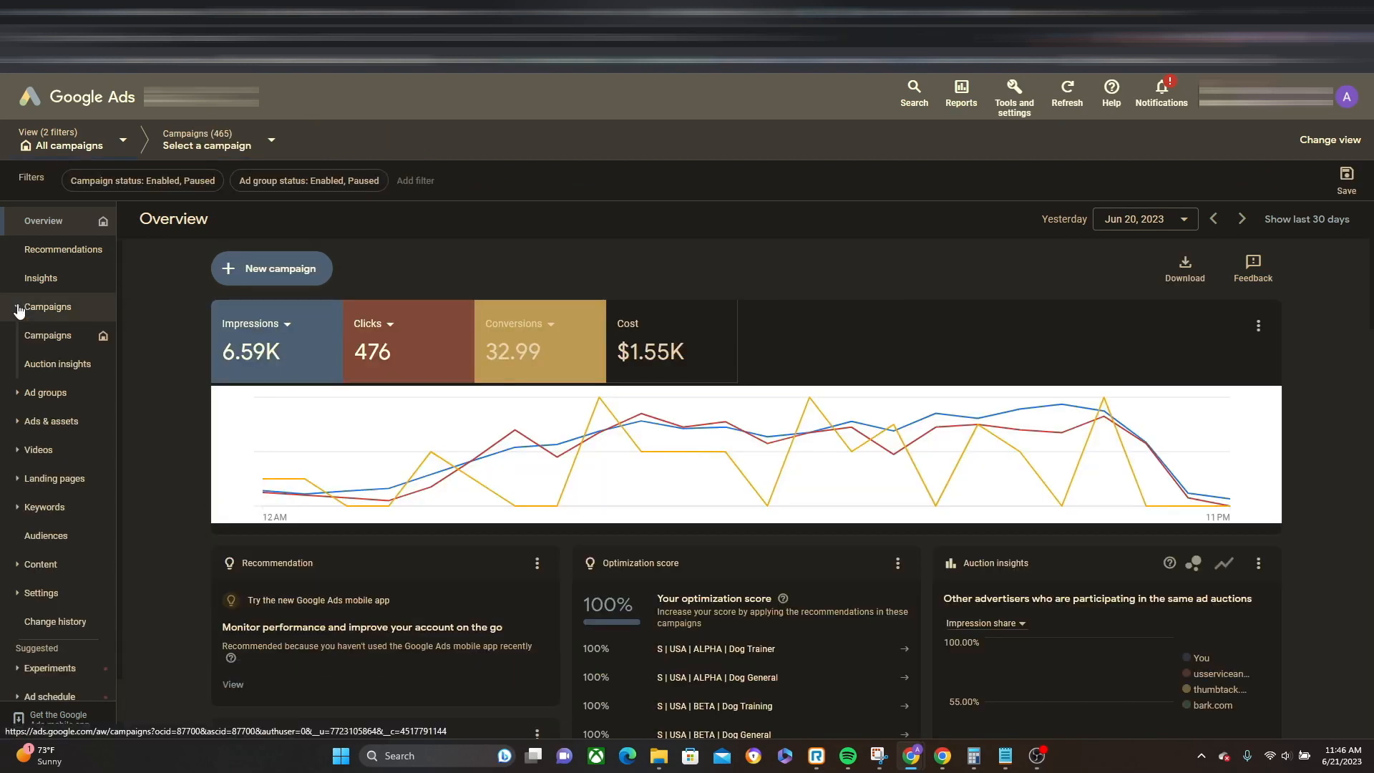
click(48, 334)
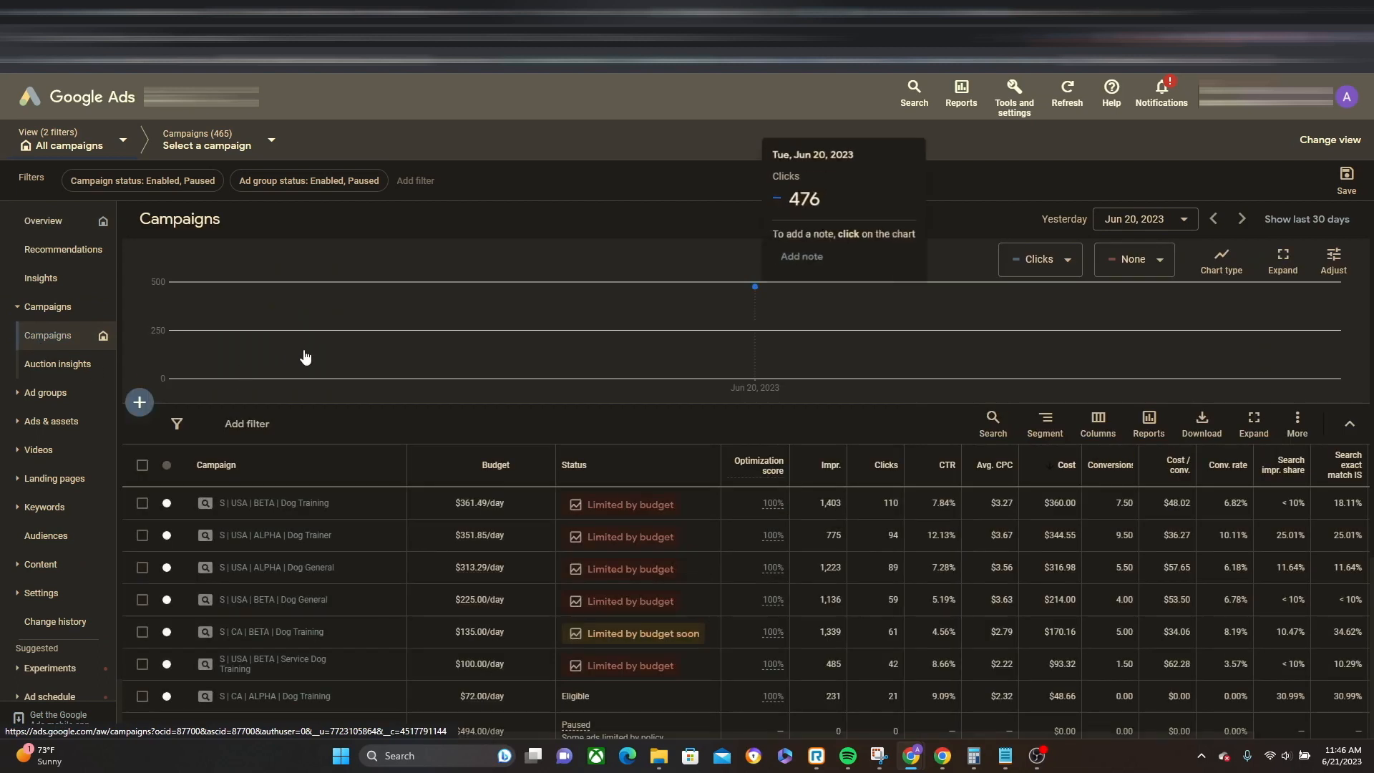
scroll(416, 547, down, 2)
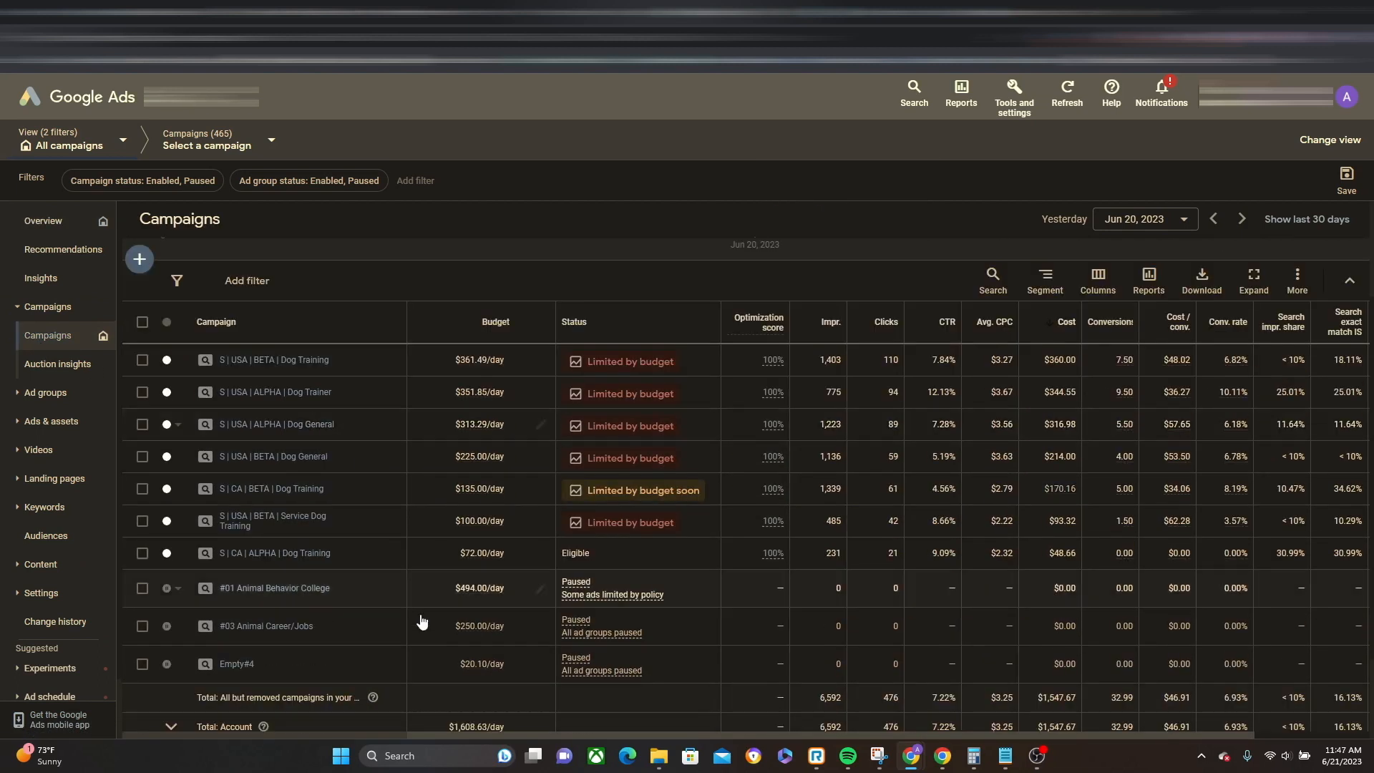
scroll(552, 373, up, 1)
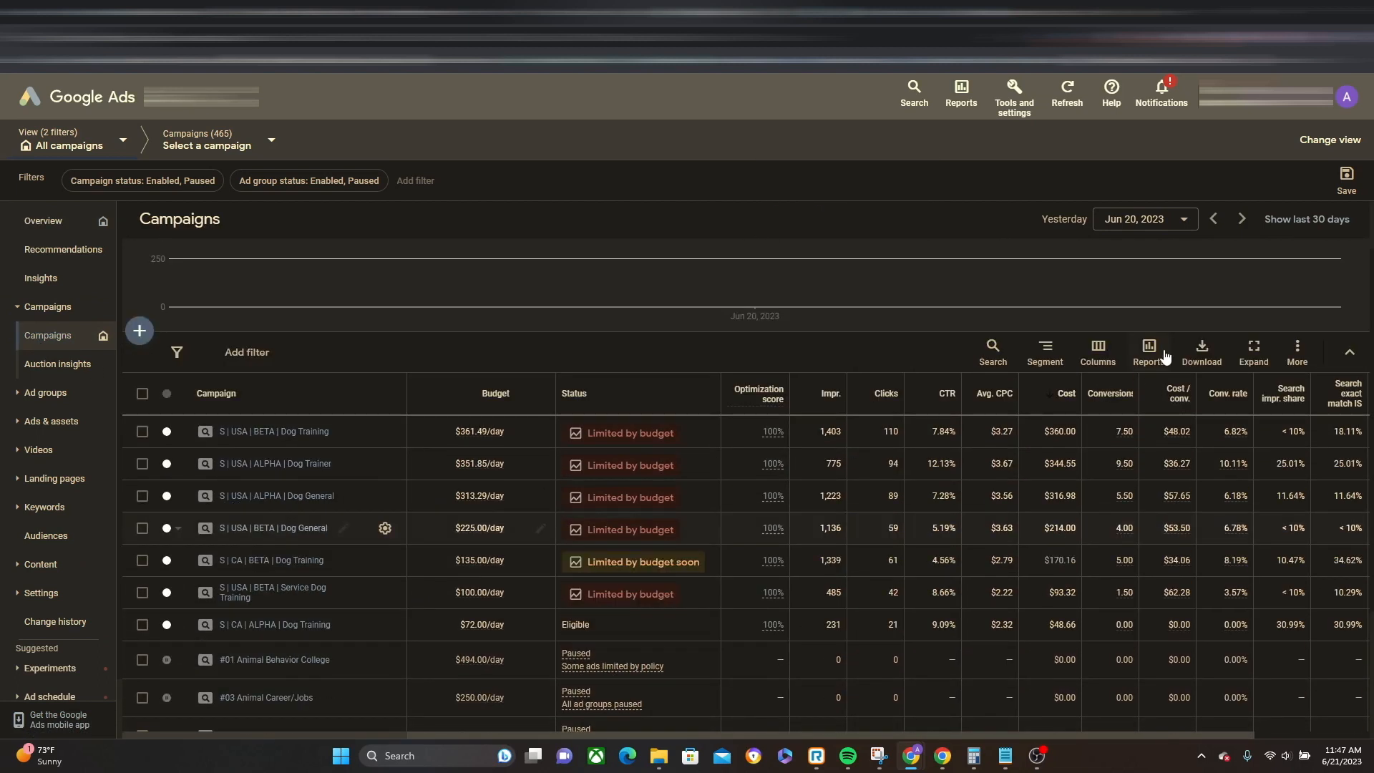
click(995, 358)
text(tes)
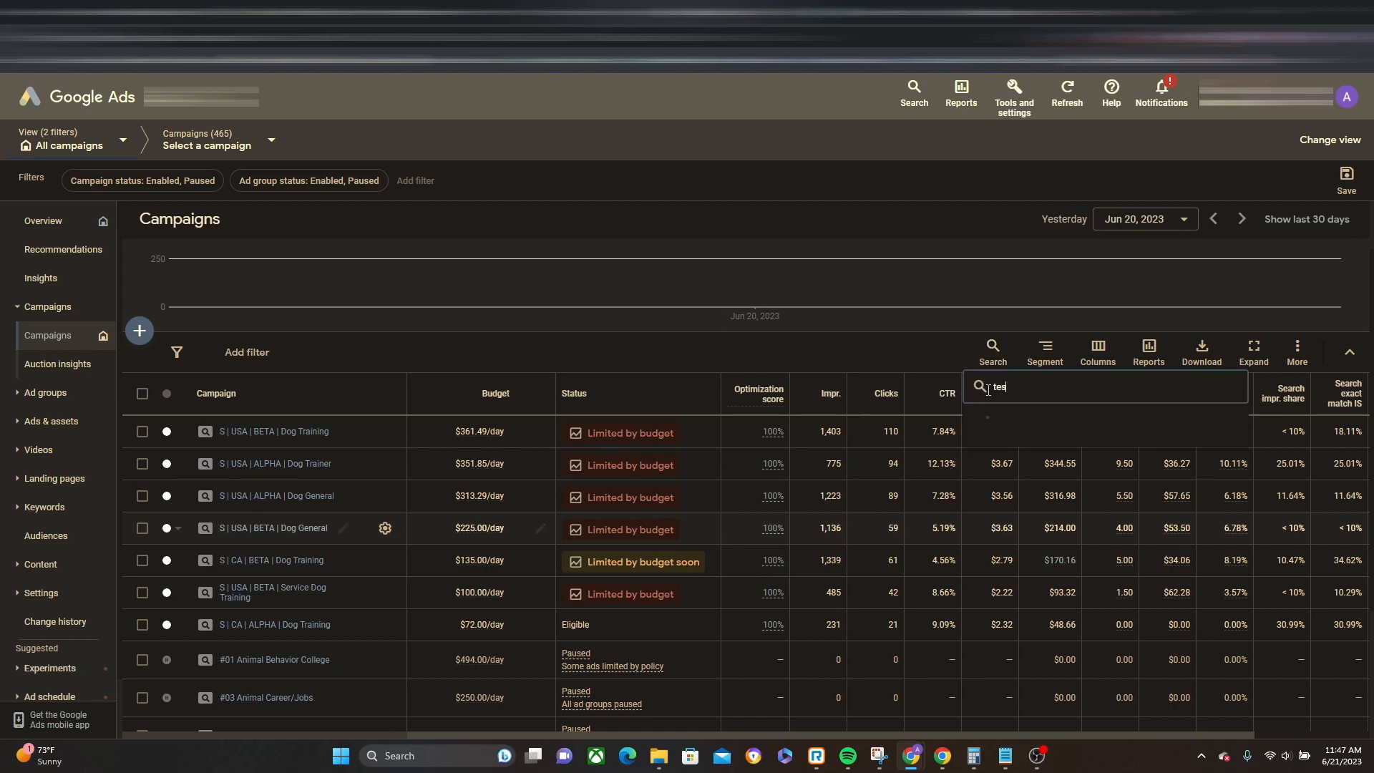
text(t)
key(Return)
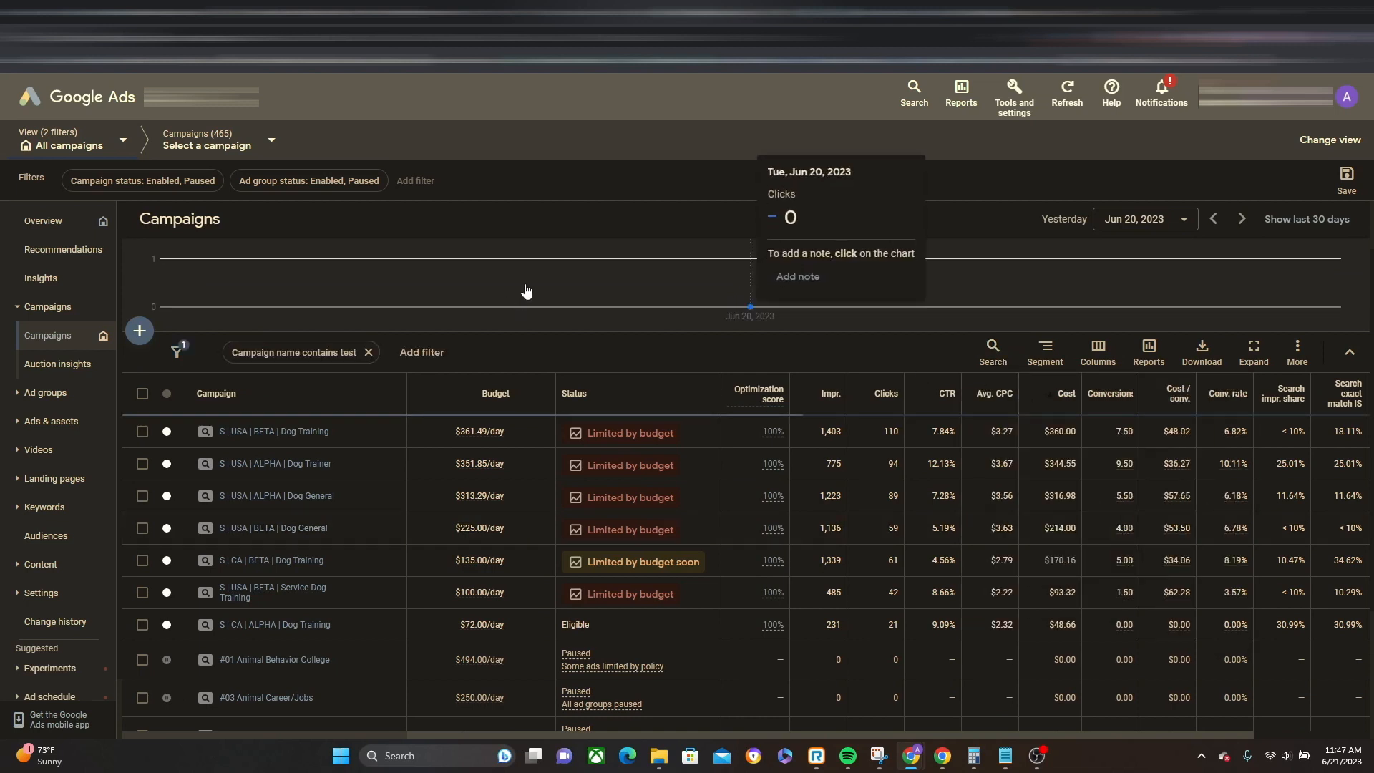
- Change the Campaign name filter value to 'BETA | Test' and apply it
scroll(504, 529, down, 3)
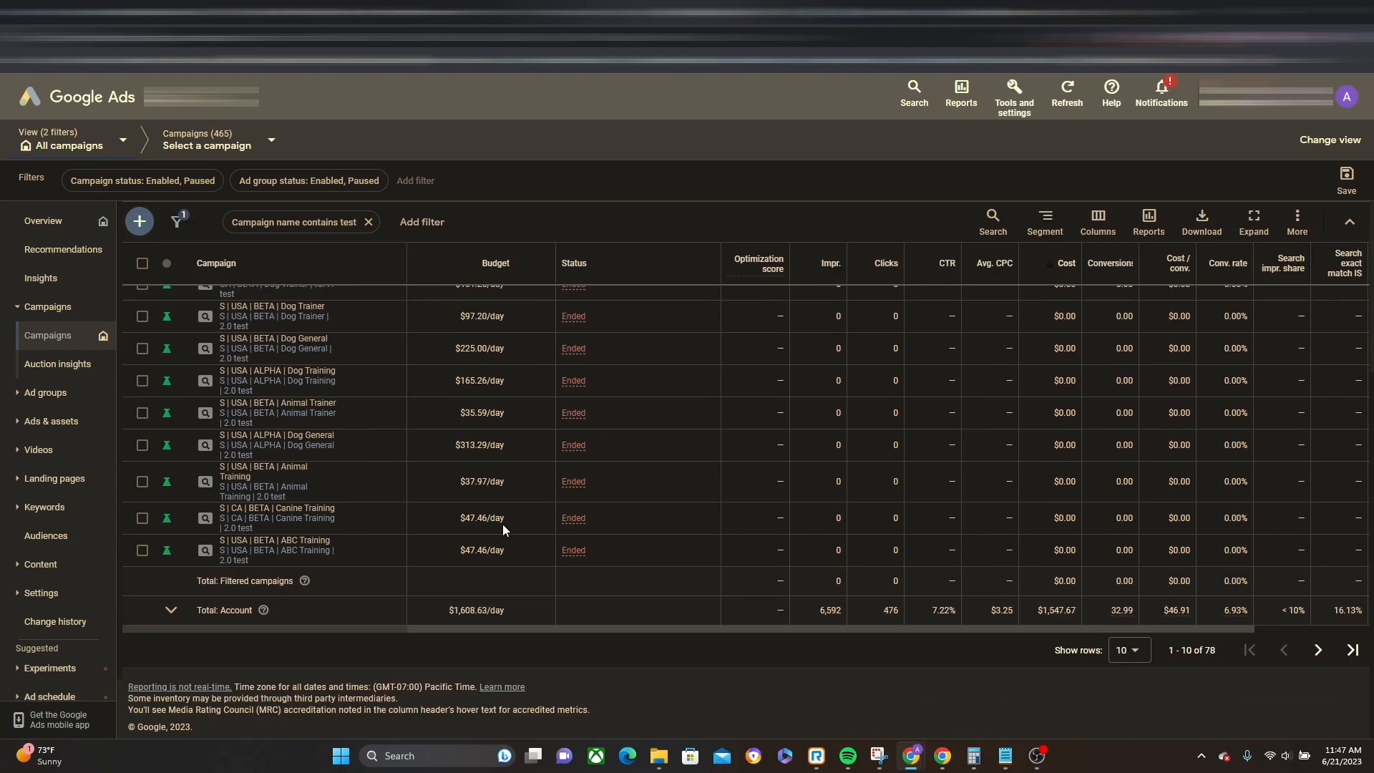
scroll(503, 530, up, 3)
click(992, 421)
click(326, 433)
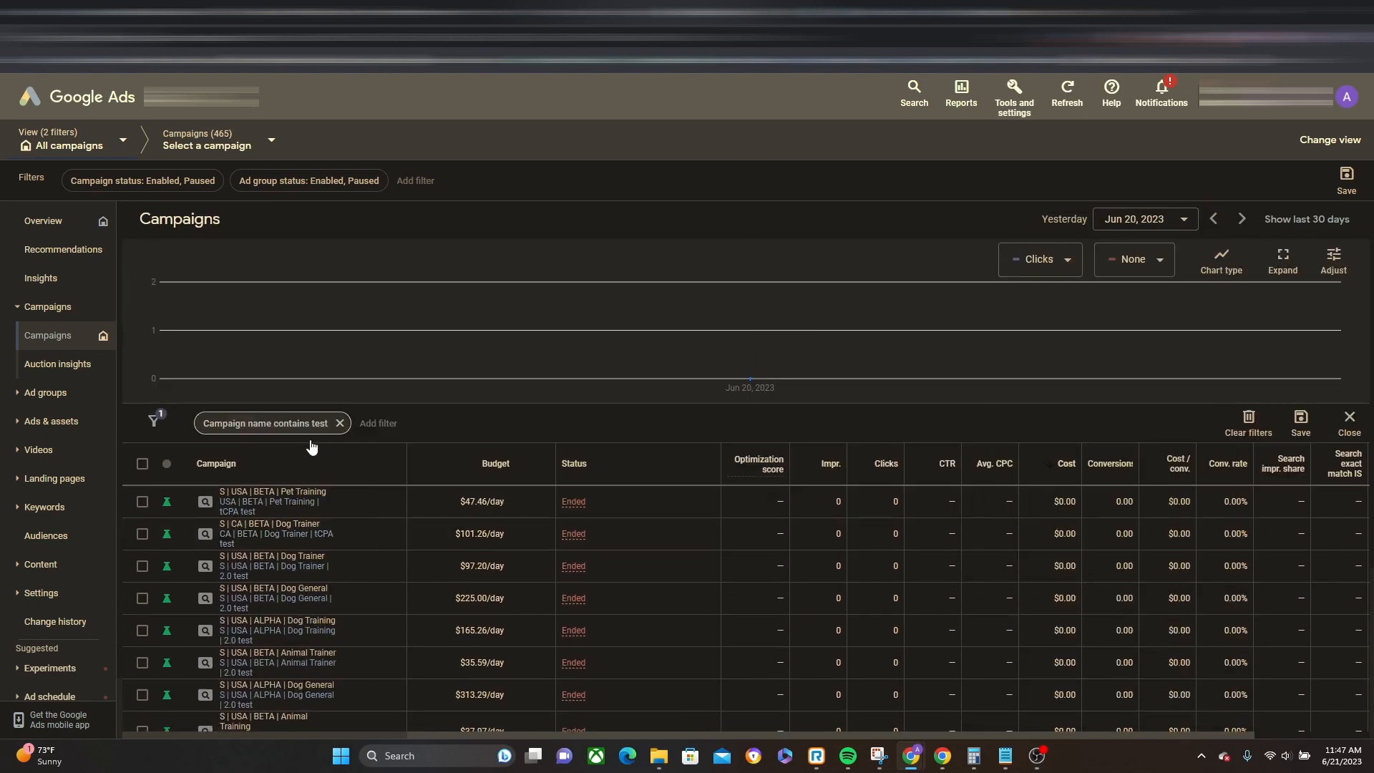
double_click(242, 571)
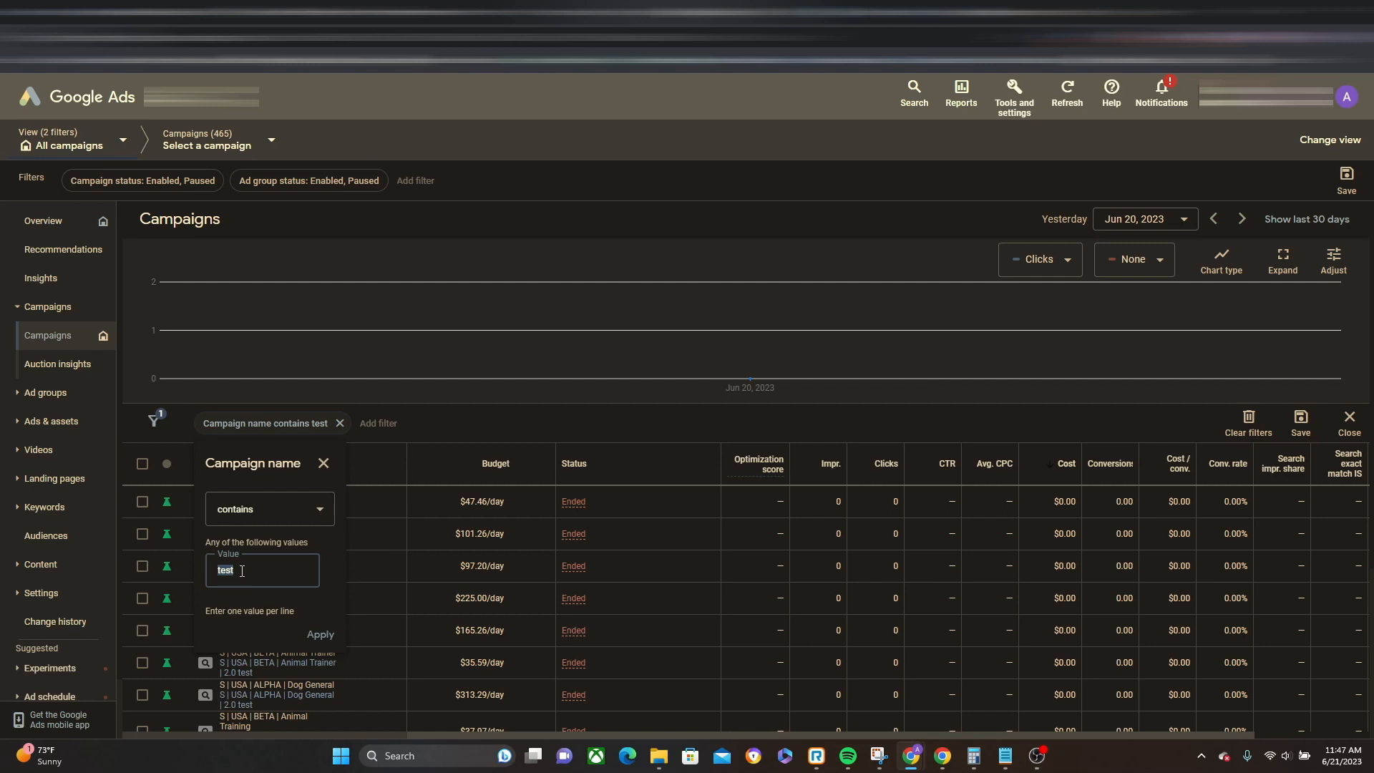
text(BET)
text(A Test)
key(Return)
key(BackSpace)
click(319, 635)
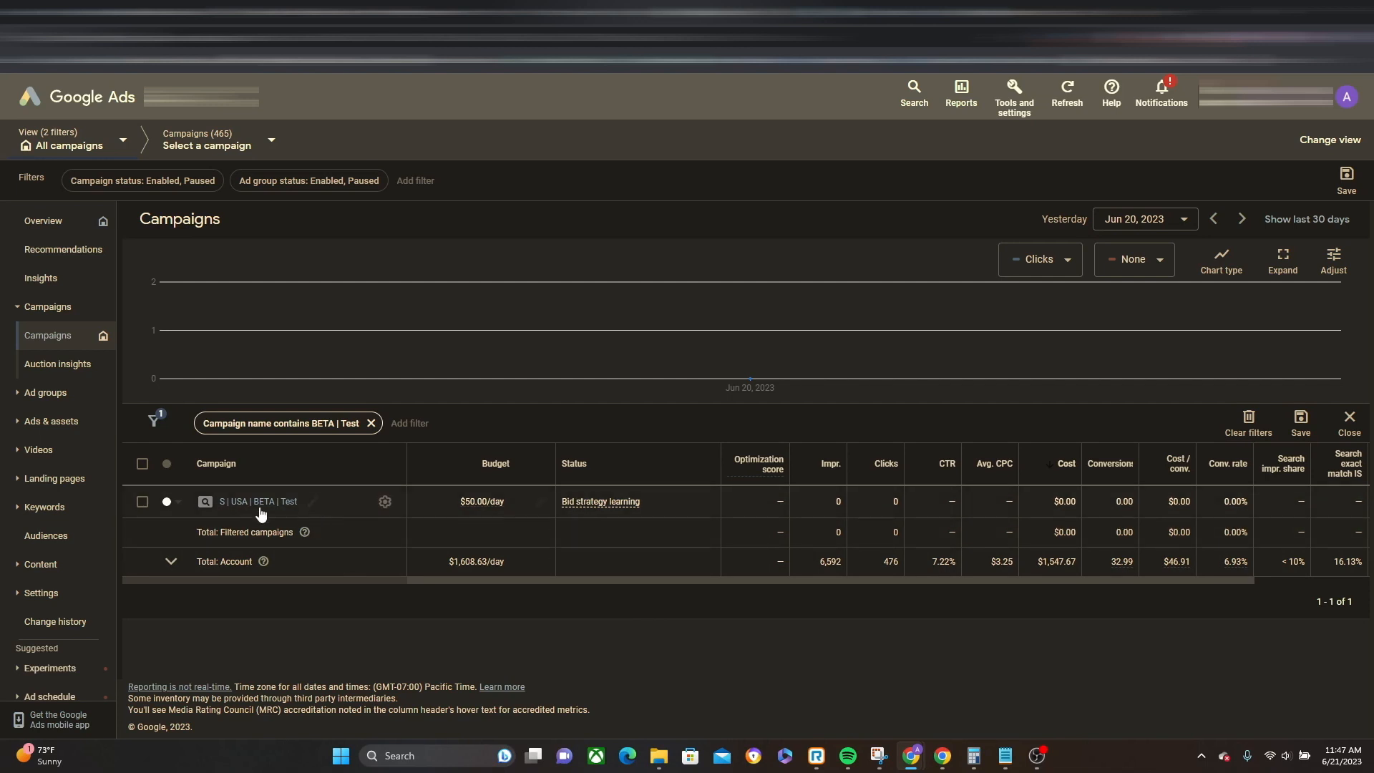
- Rename Ad group 1 to 'Become a dog trainer terms', then view the campaign's Settings
click(238, 504)
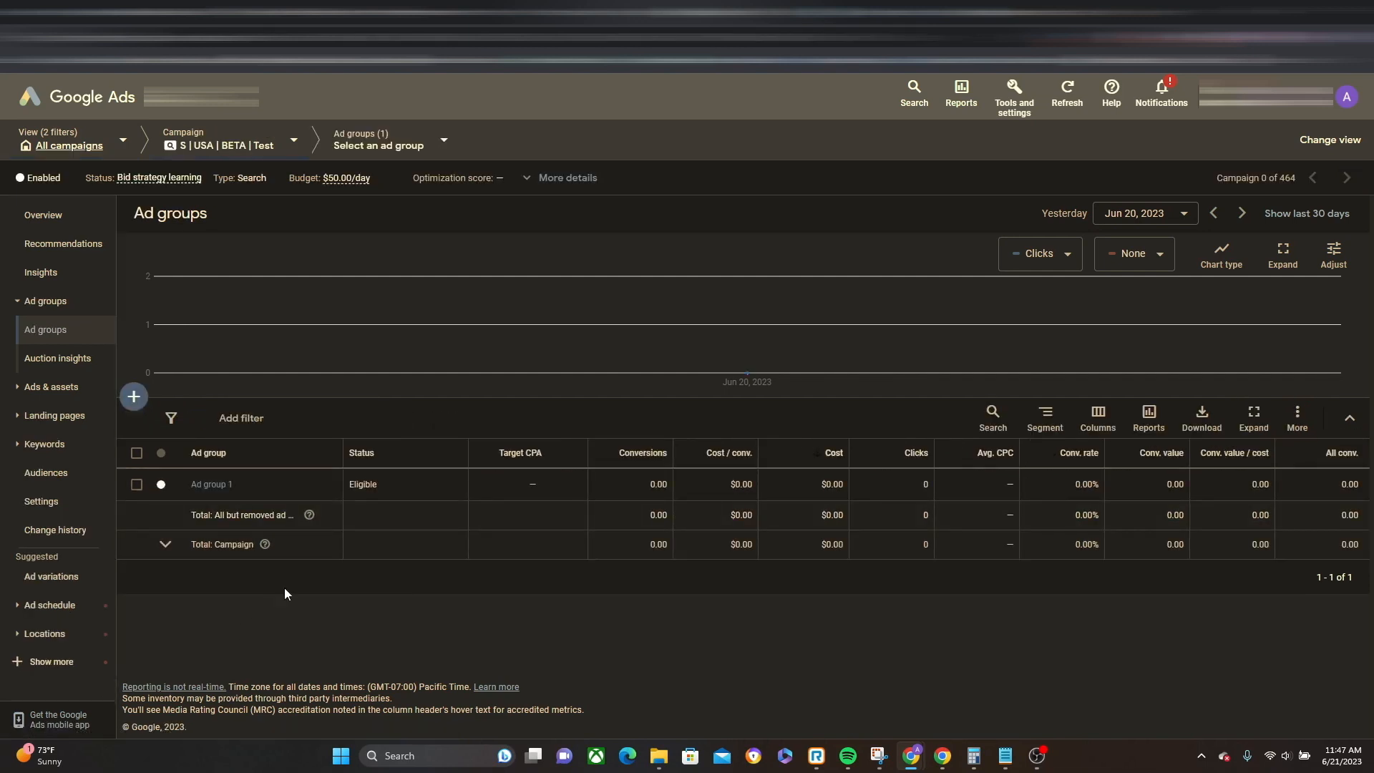
click(247, 491)
triple_click(255, 518)
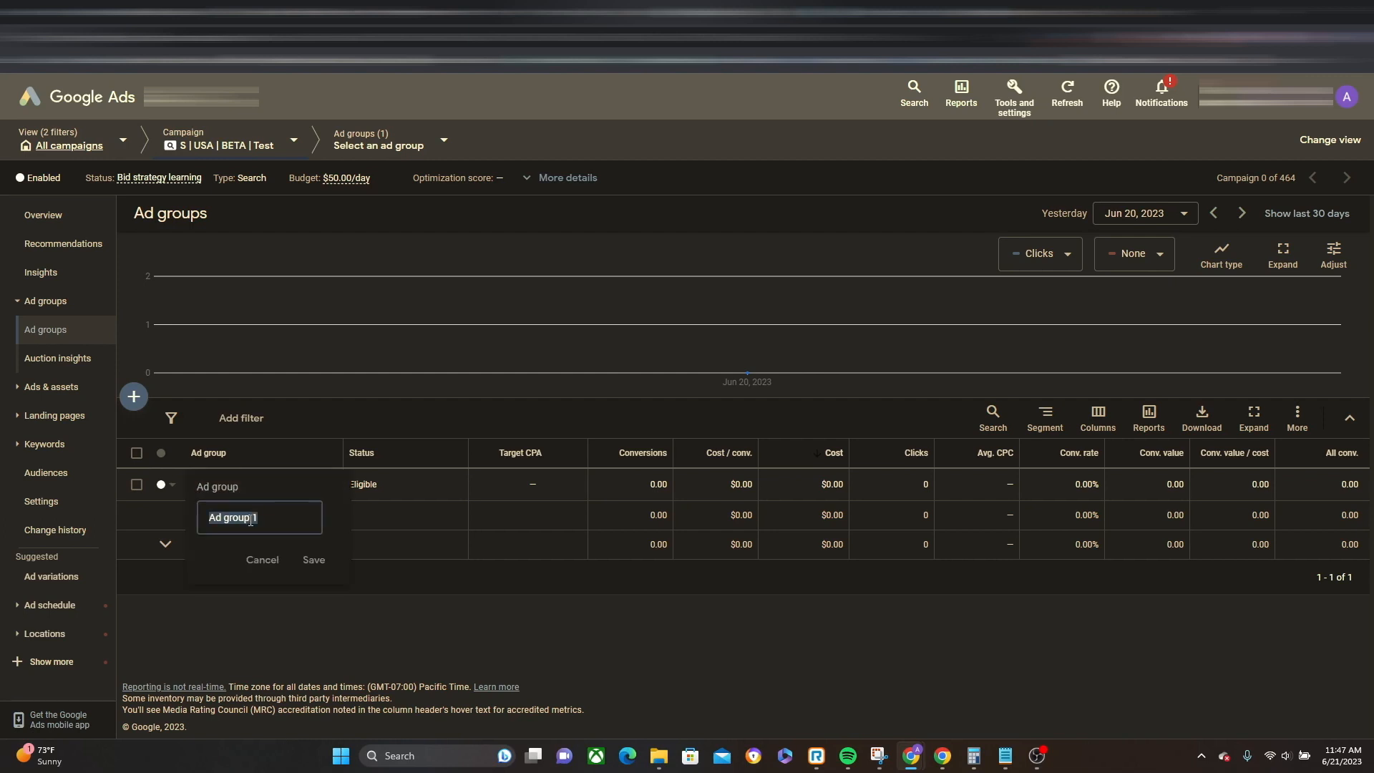
text(Becom)
text(e a do)
text(g trainer term)
text(s)
click(313, 560)
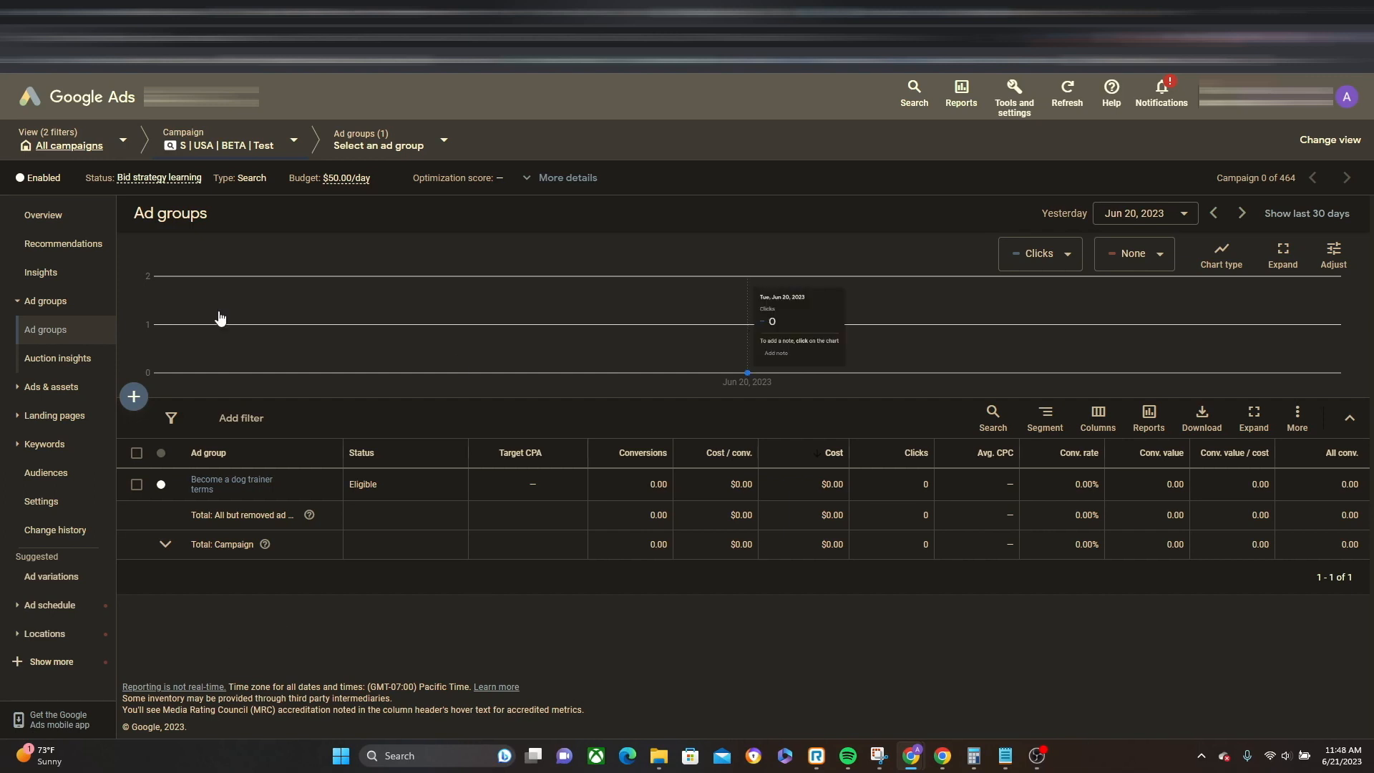
click(42, 503)
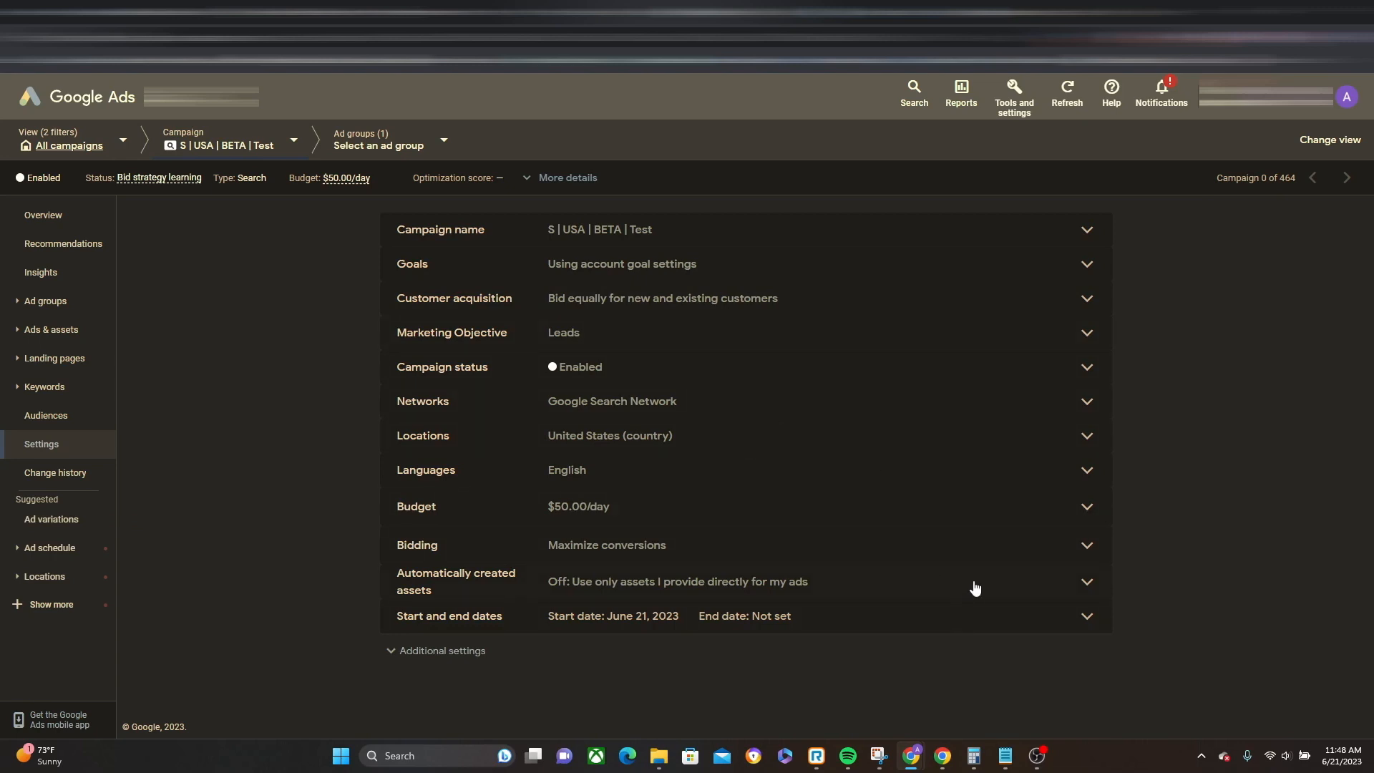
- Drop the target CPA and switch the campaign's bid strategy to Manual CPC
click(1087, 546)
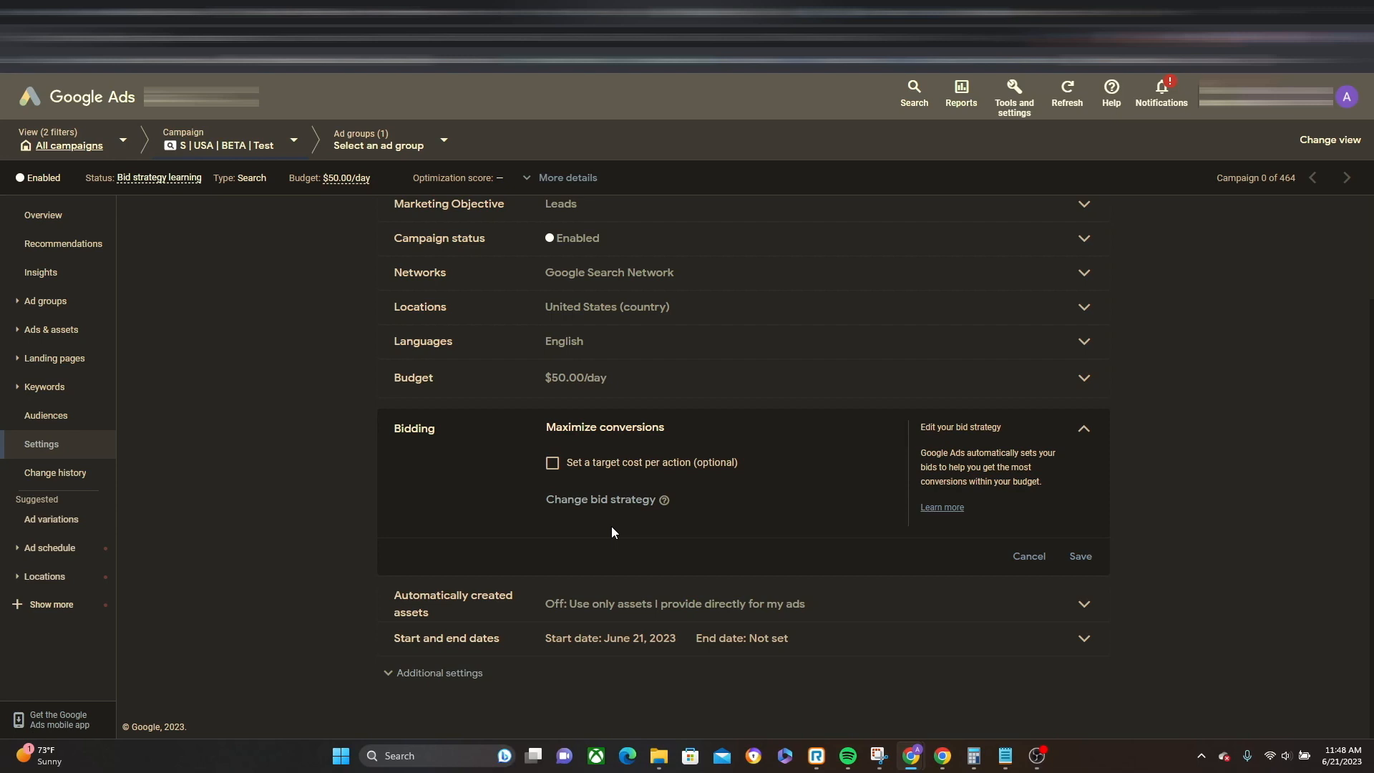
click(608, 500)
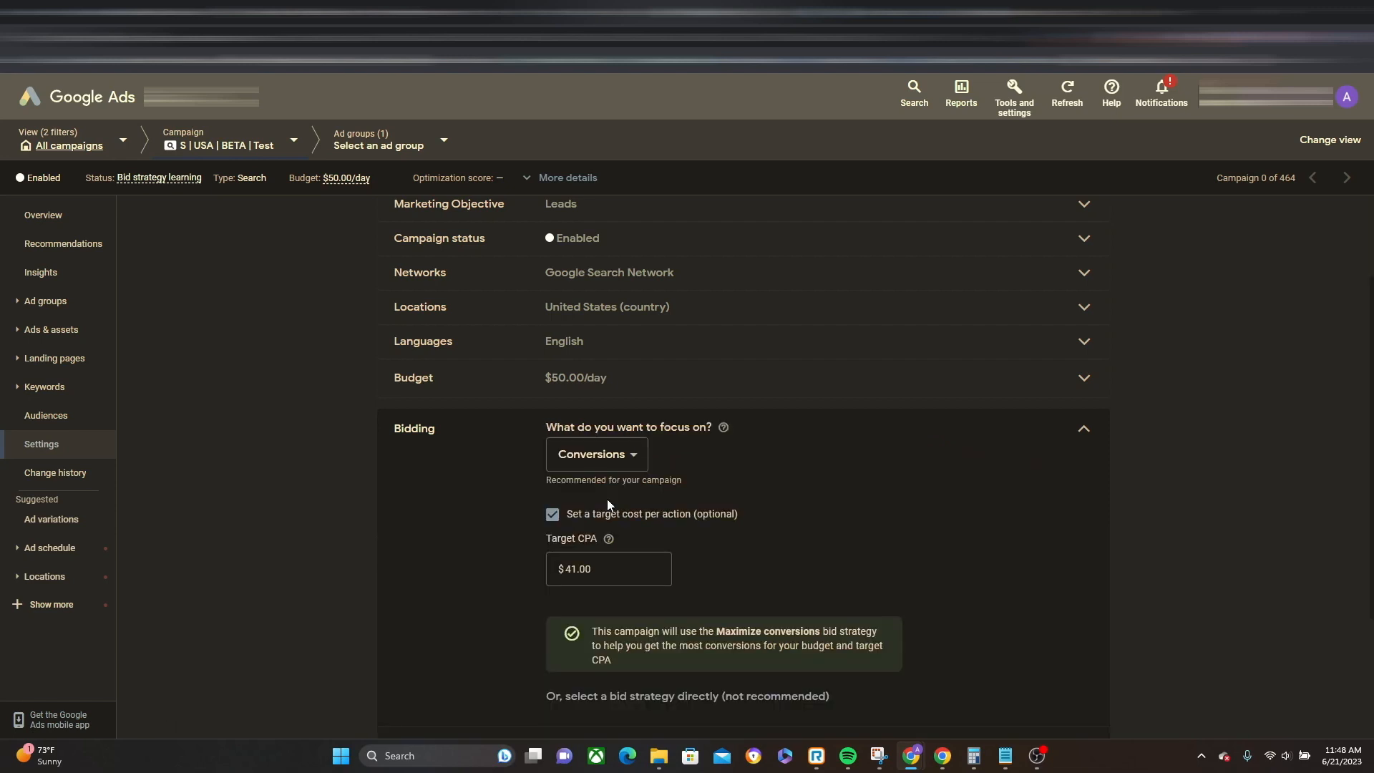
scroll(691, 502, down, 2)
click(551, 372)
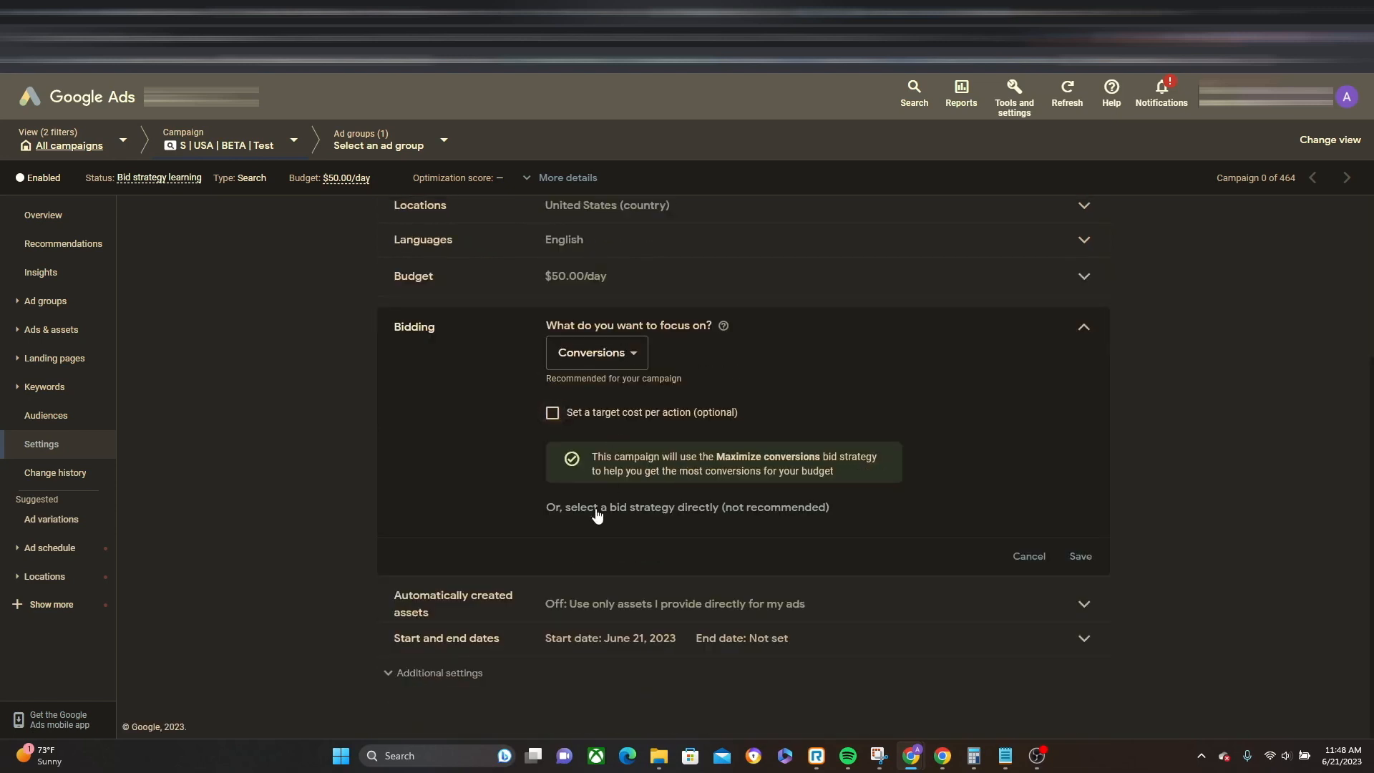
click(705, 510)
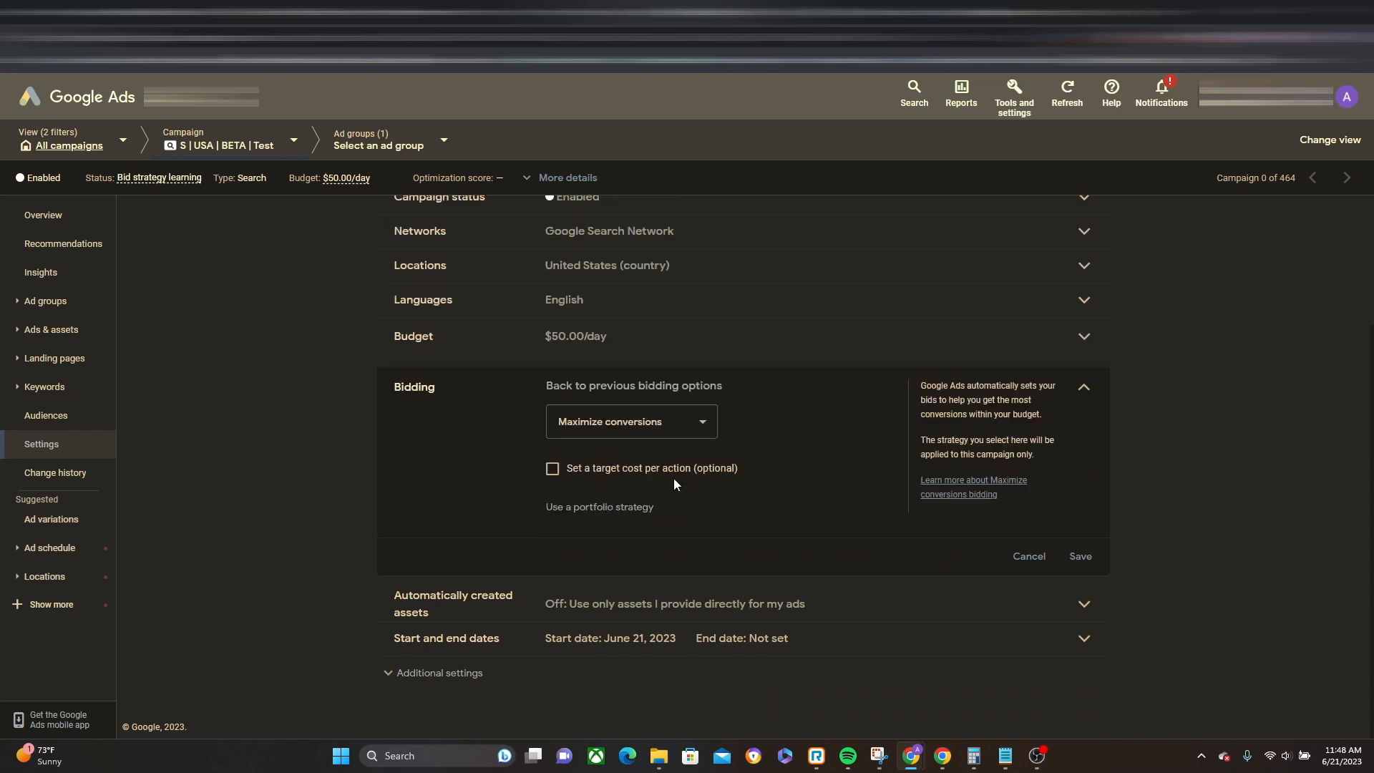
click(678, 423)
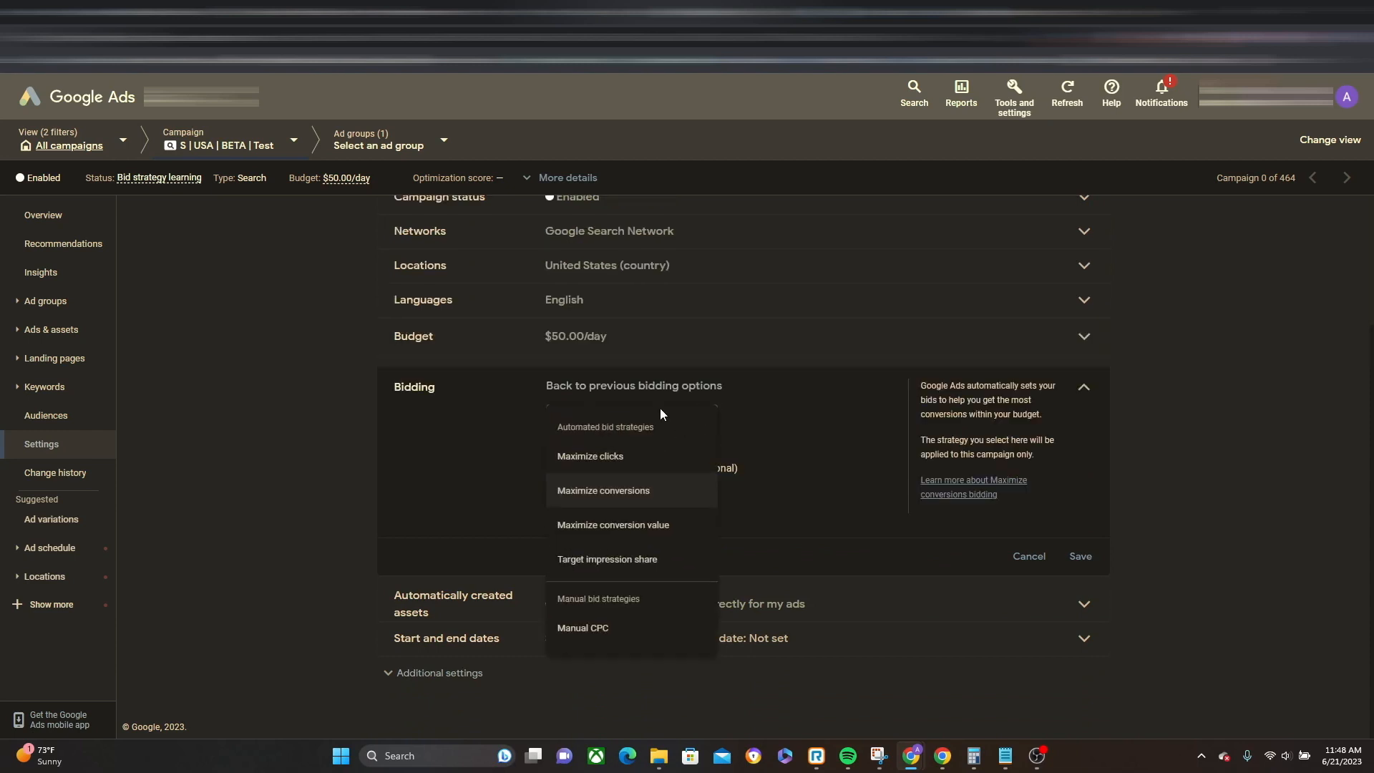
click(578, 636)
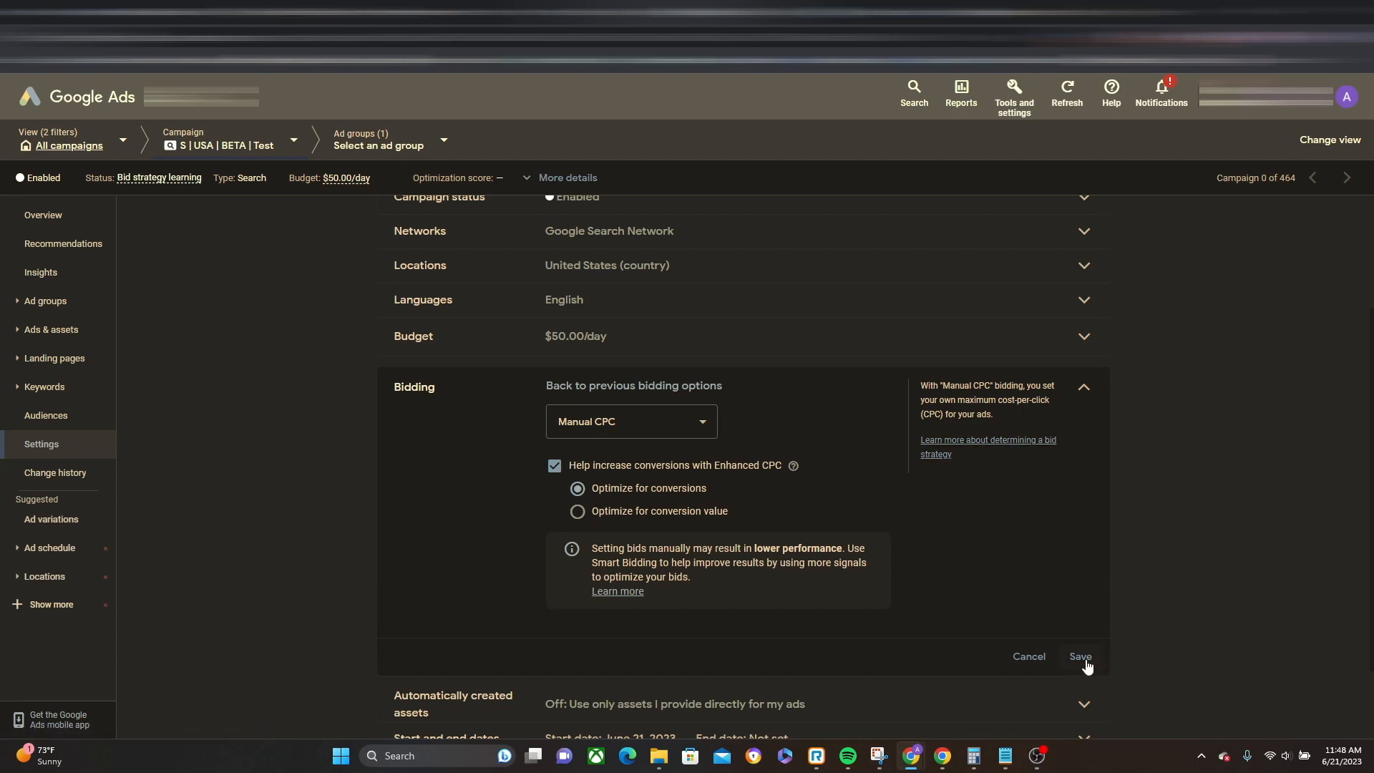
click(1081, 656)
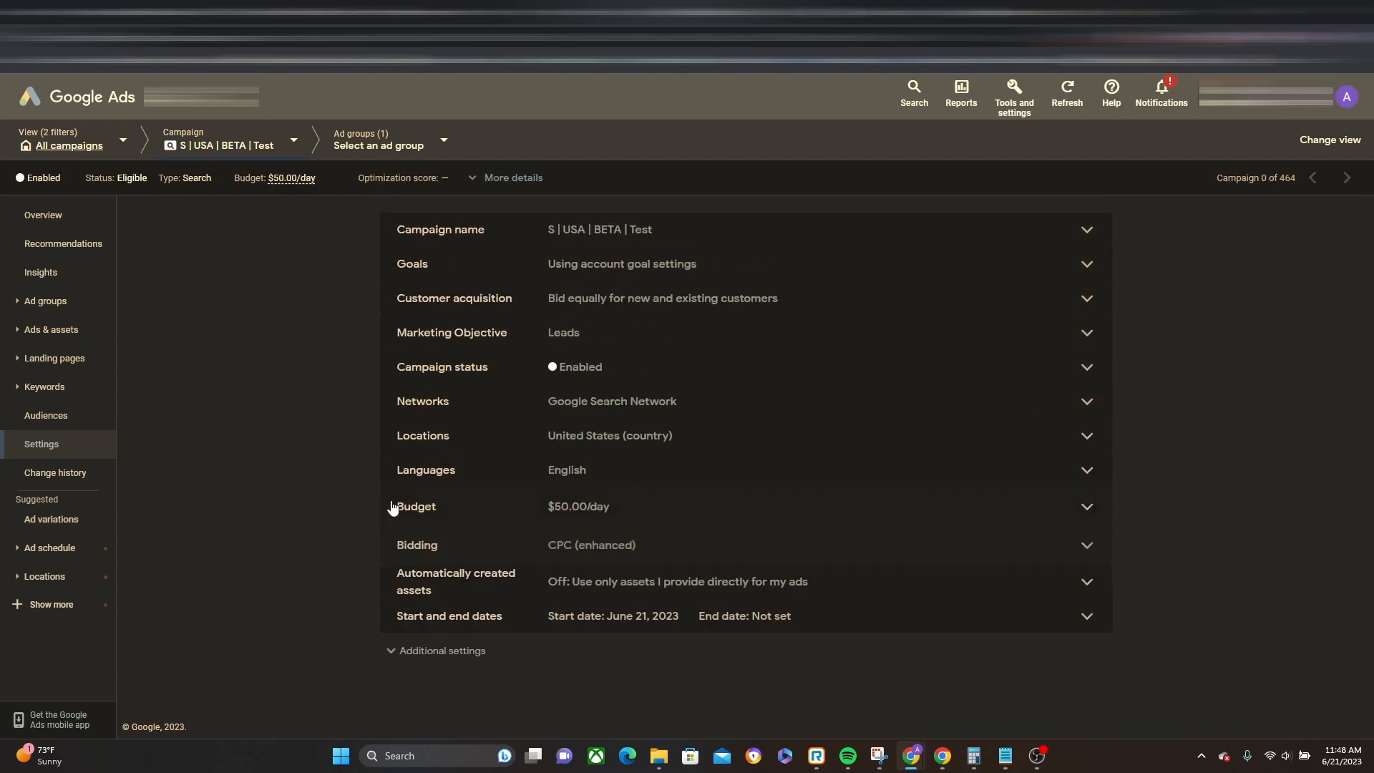
- Set the ad group's default max CPC to 4.02 and confirm the large increase
click(20, 306)
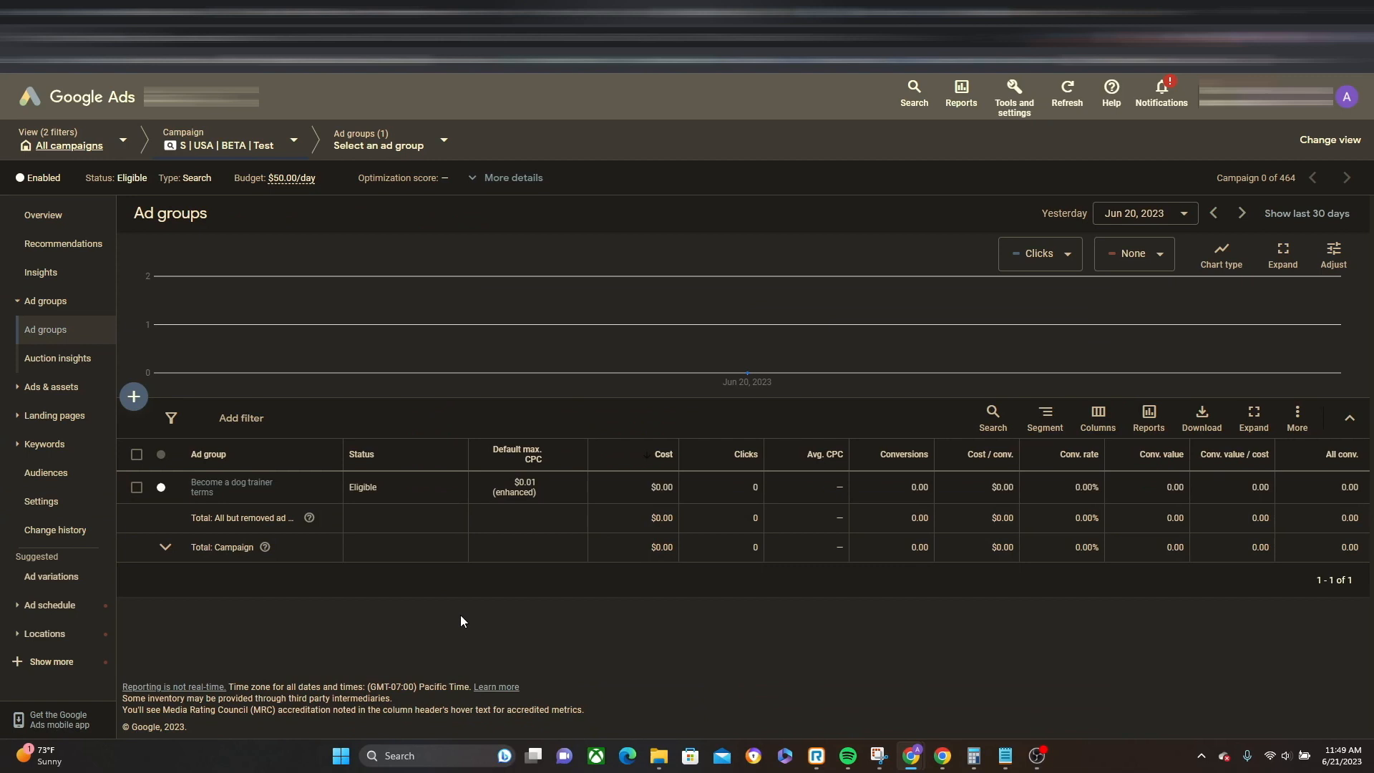
click(571, 493)
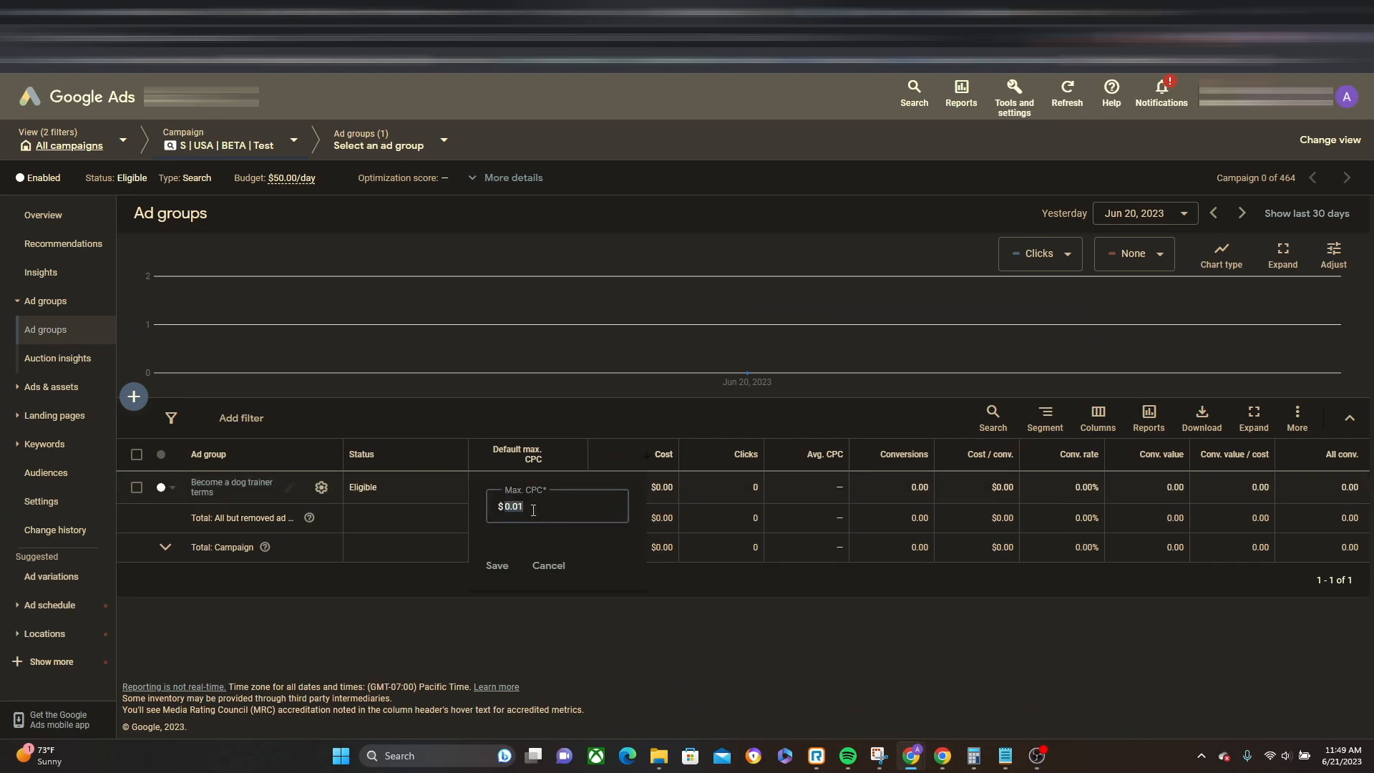
text(4.02)
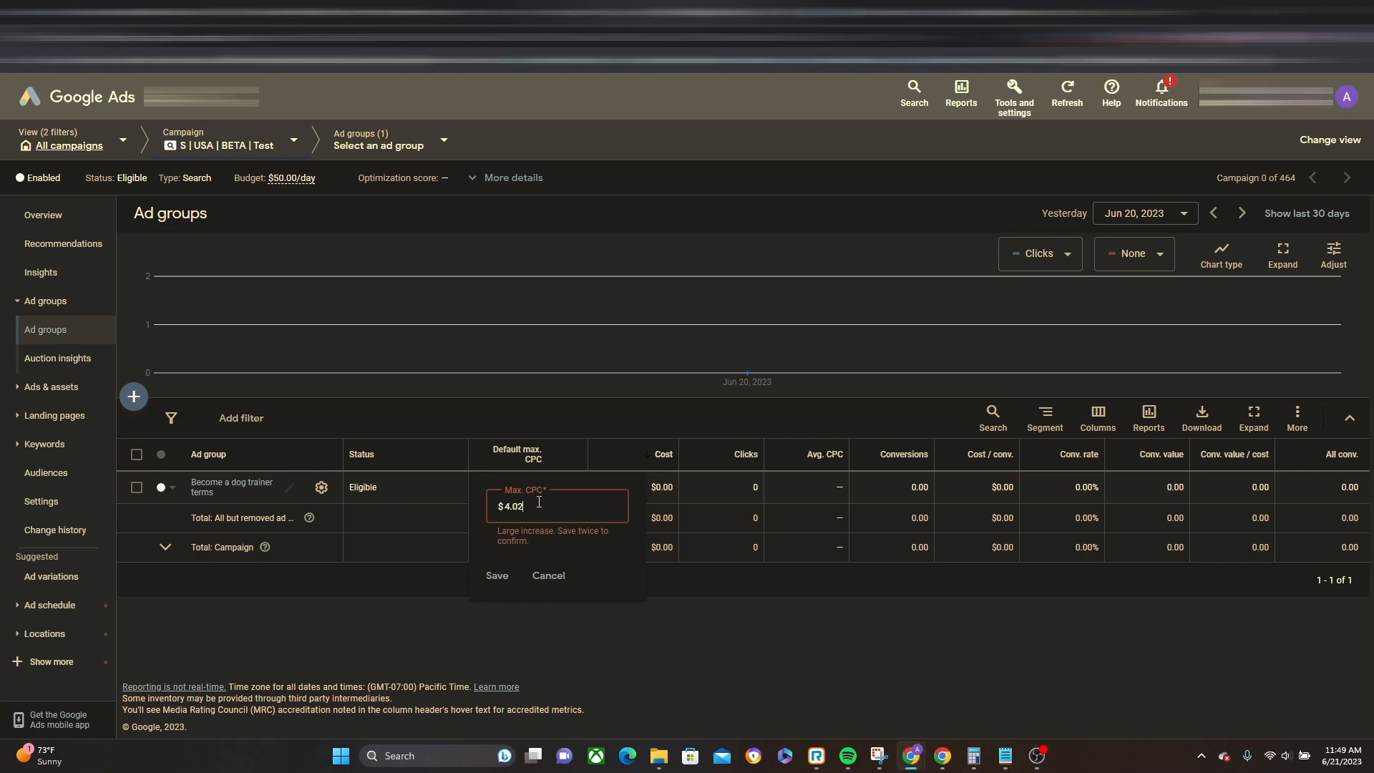
click(497, 586)
click(498, 578)
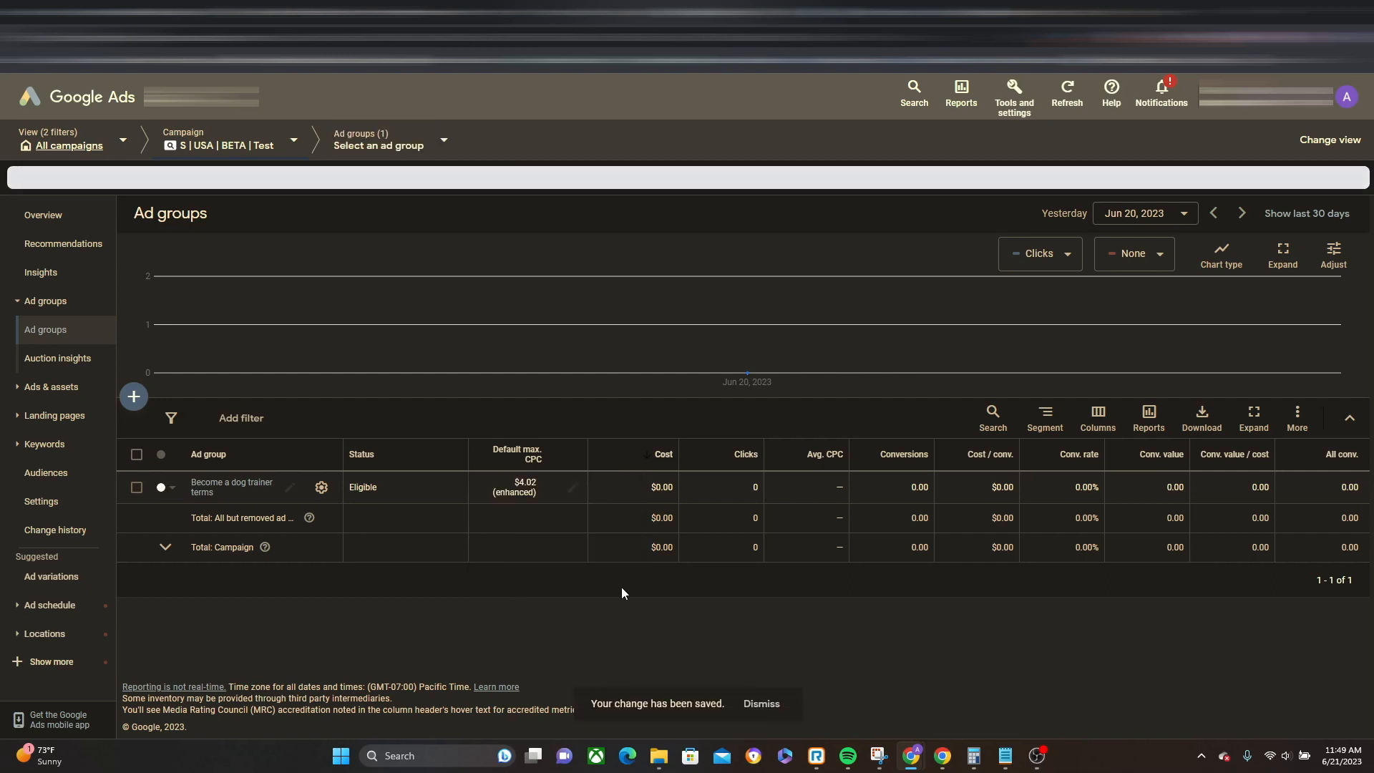